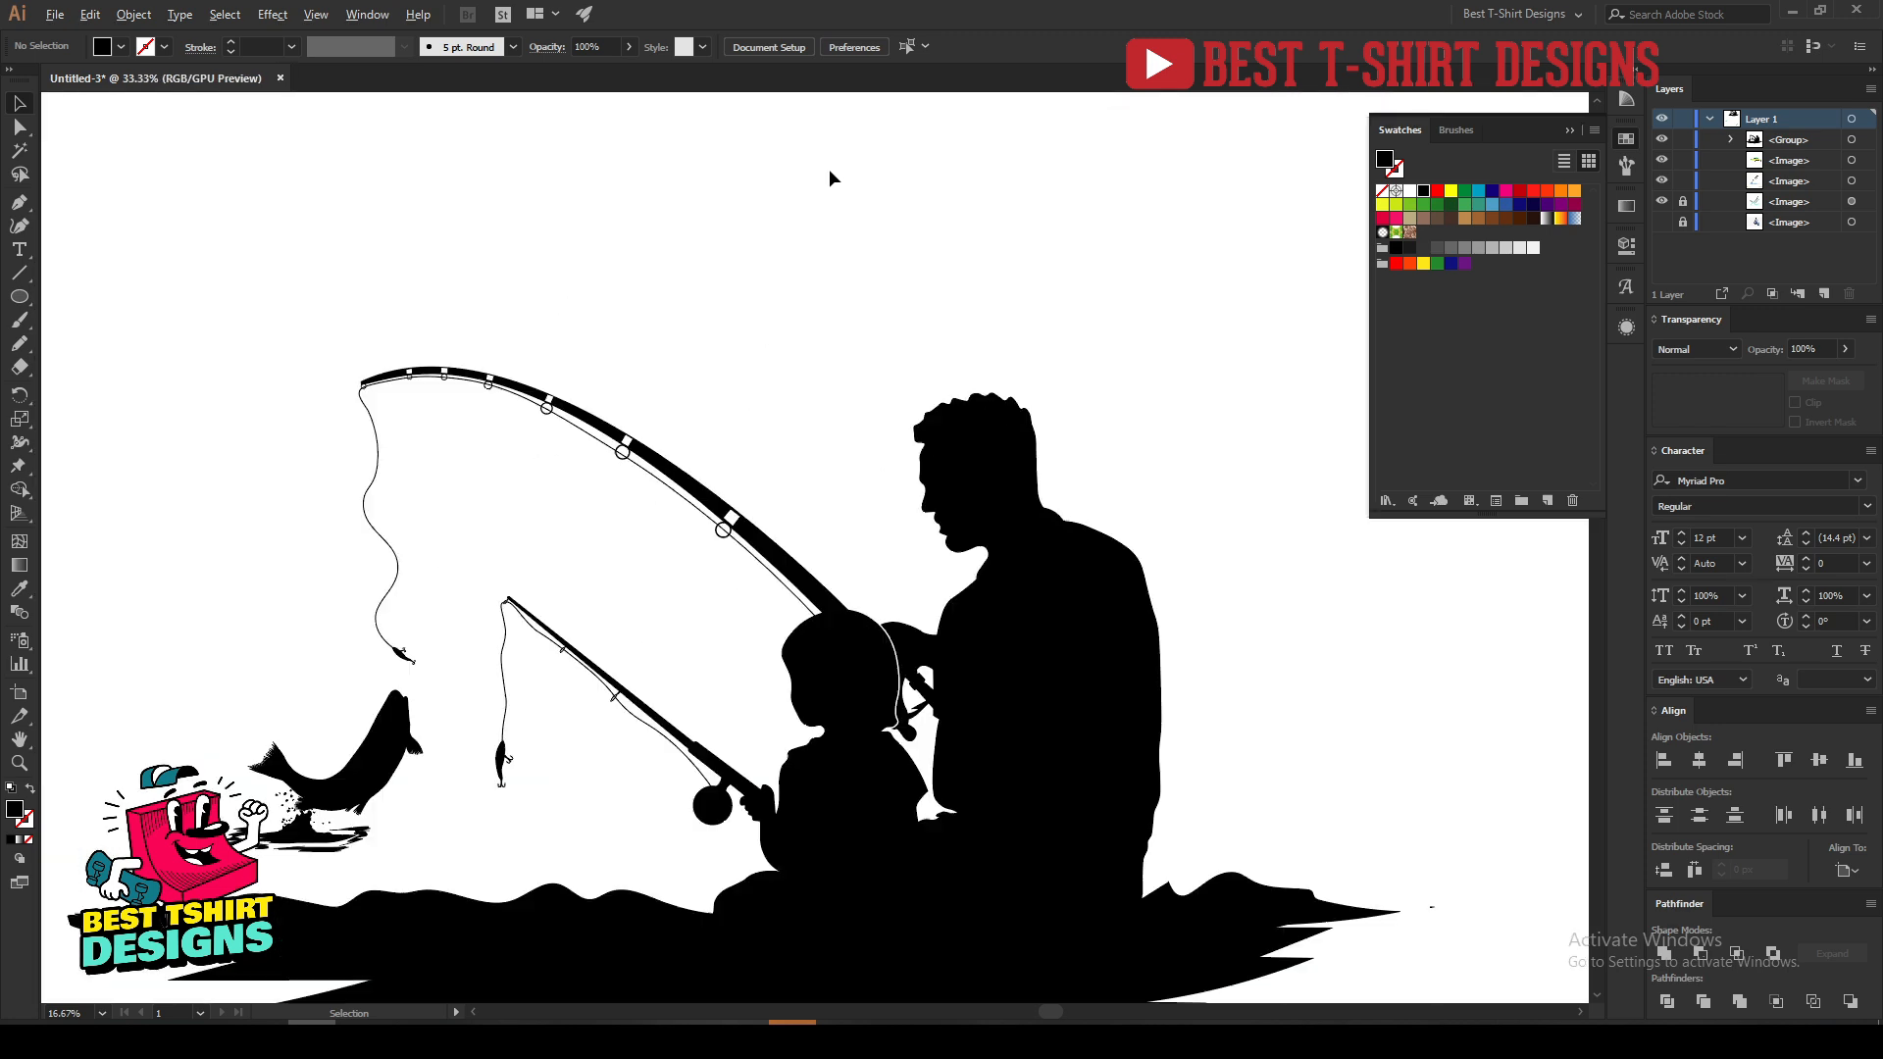
# Close the Swatches panel so the whole fishing silhouette artwork is in view.
pyautogui.scroll(-2, 745, 164)
pyautogui.moveTo(792, 270); pyautogui.dragTo(899, 258)
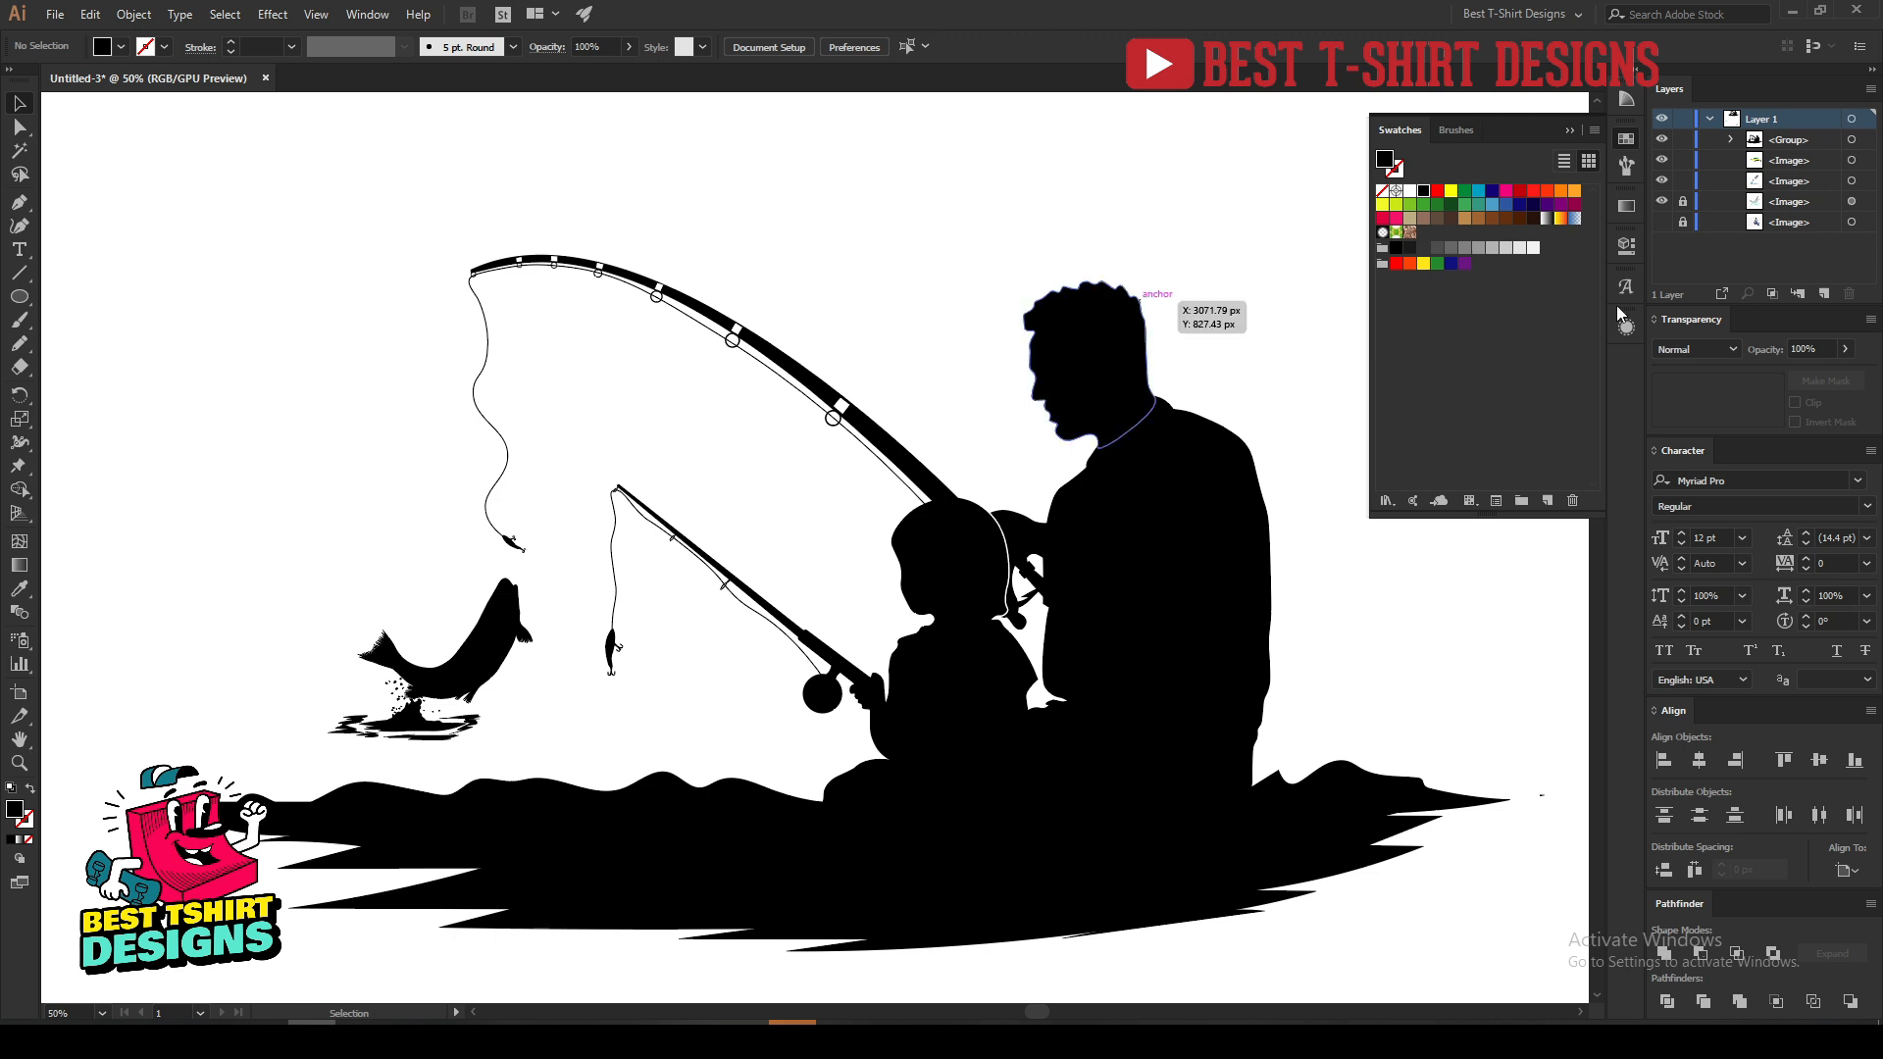
pyautogui.click(1625, 140)
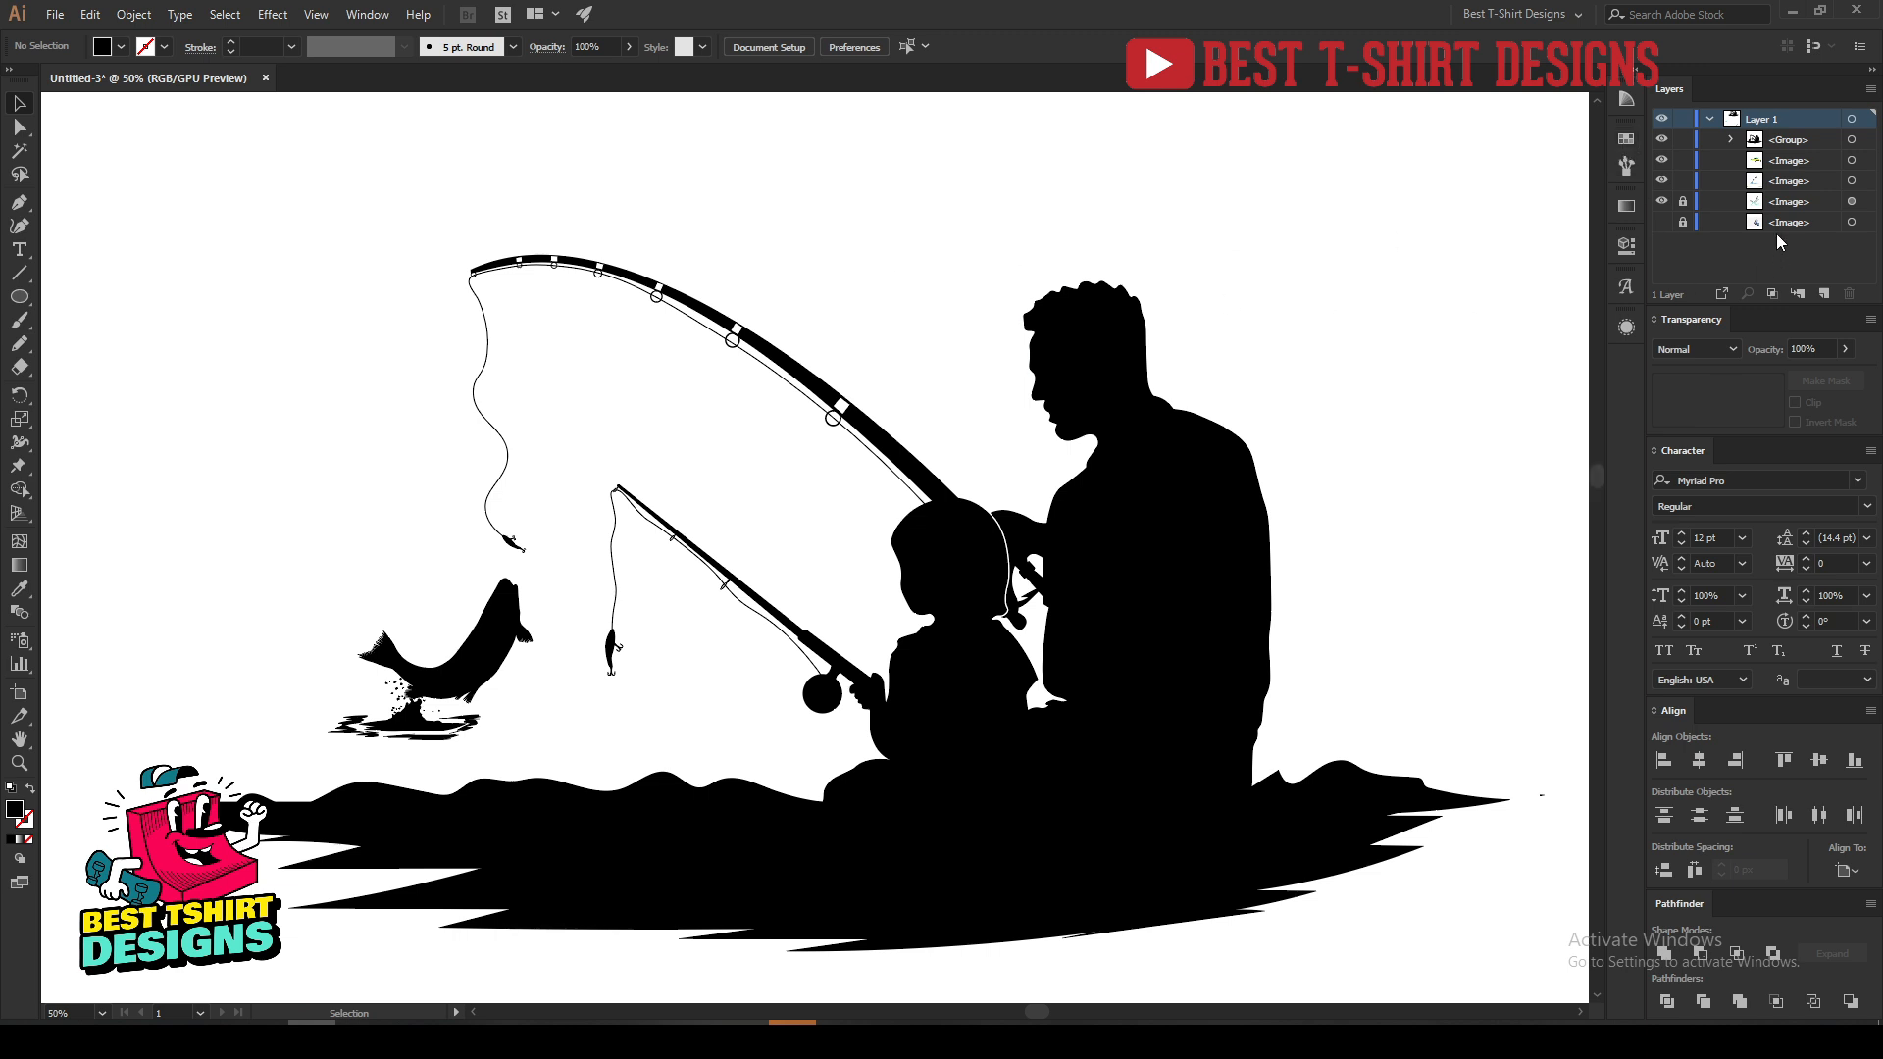
# Show the hidden father-and-son fishing photo, unlock the reference images and move the photo below the silhouette artwork.
pyautogui.click(1661, 224)
pyautogui.scroll(-3, 941, 272)
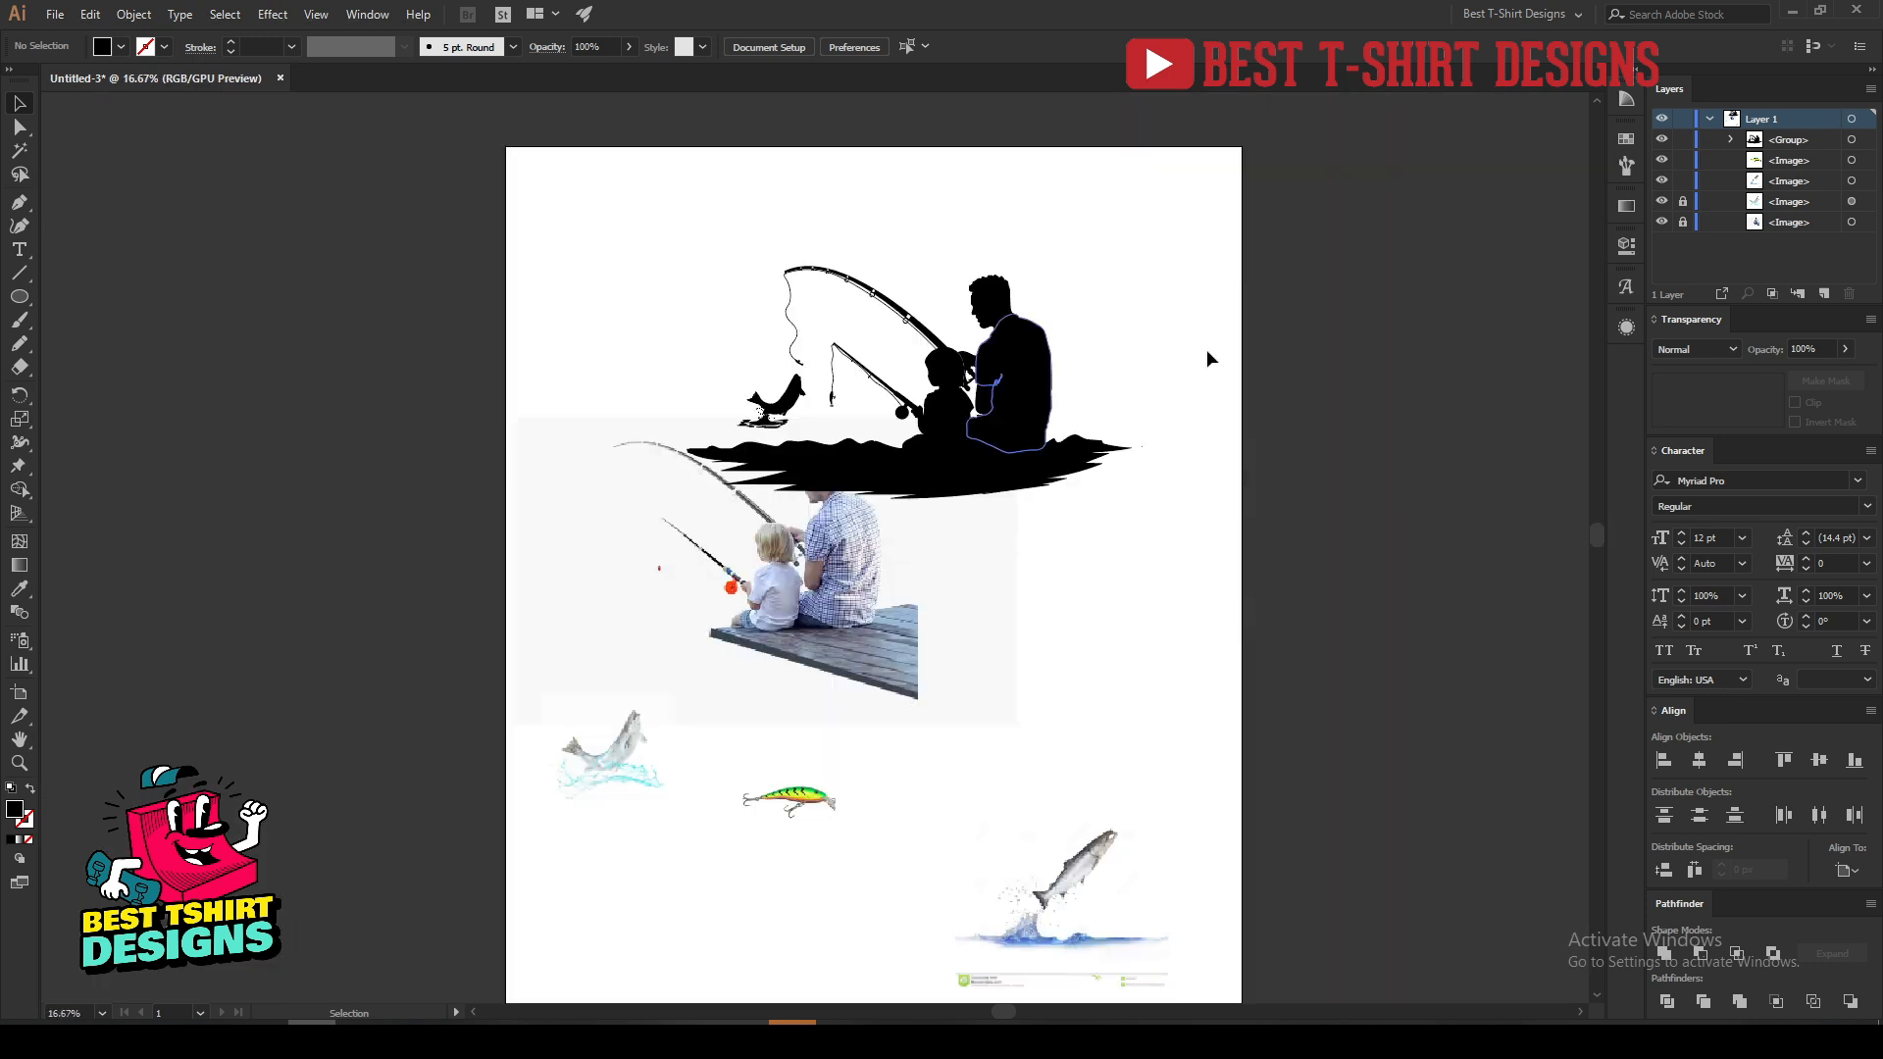
pyautogui.moveTo(760, 455); pyautogui.dragTo(1000, 541)
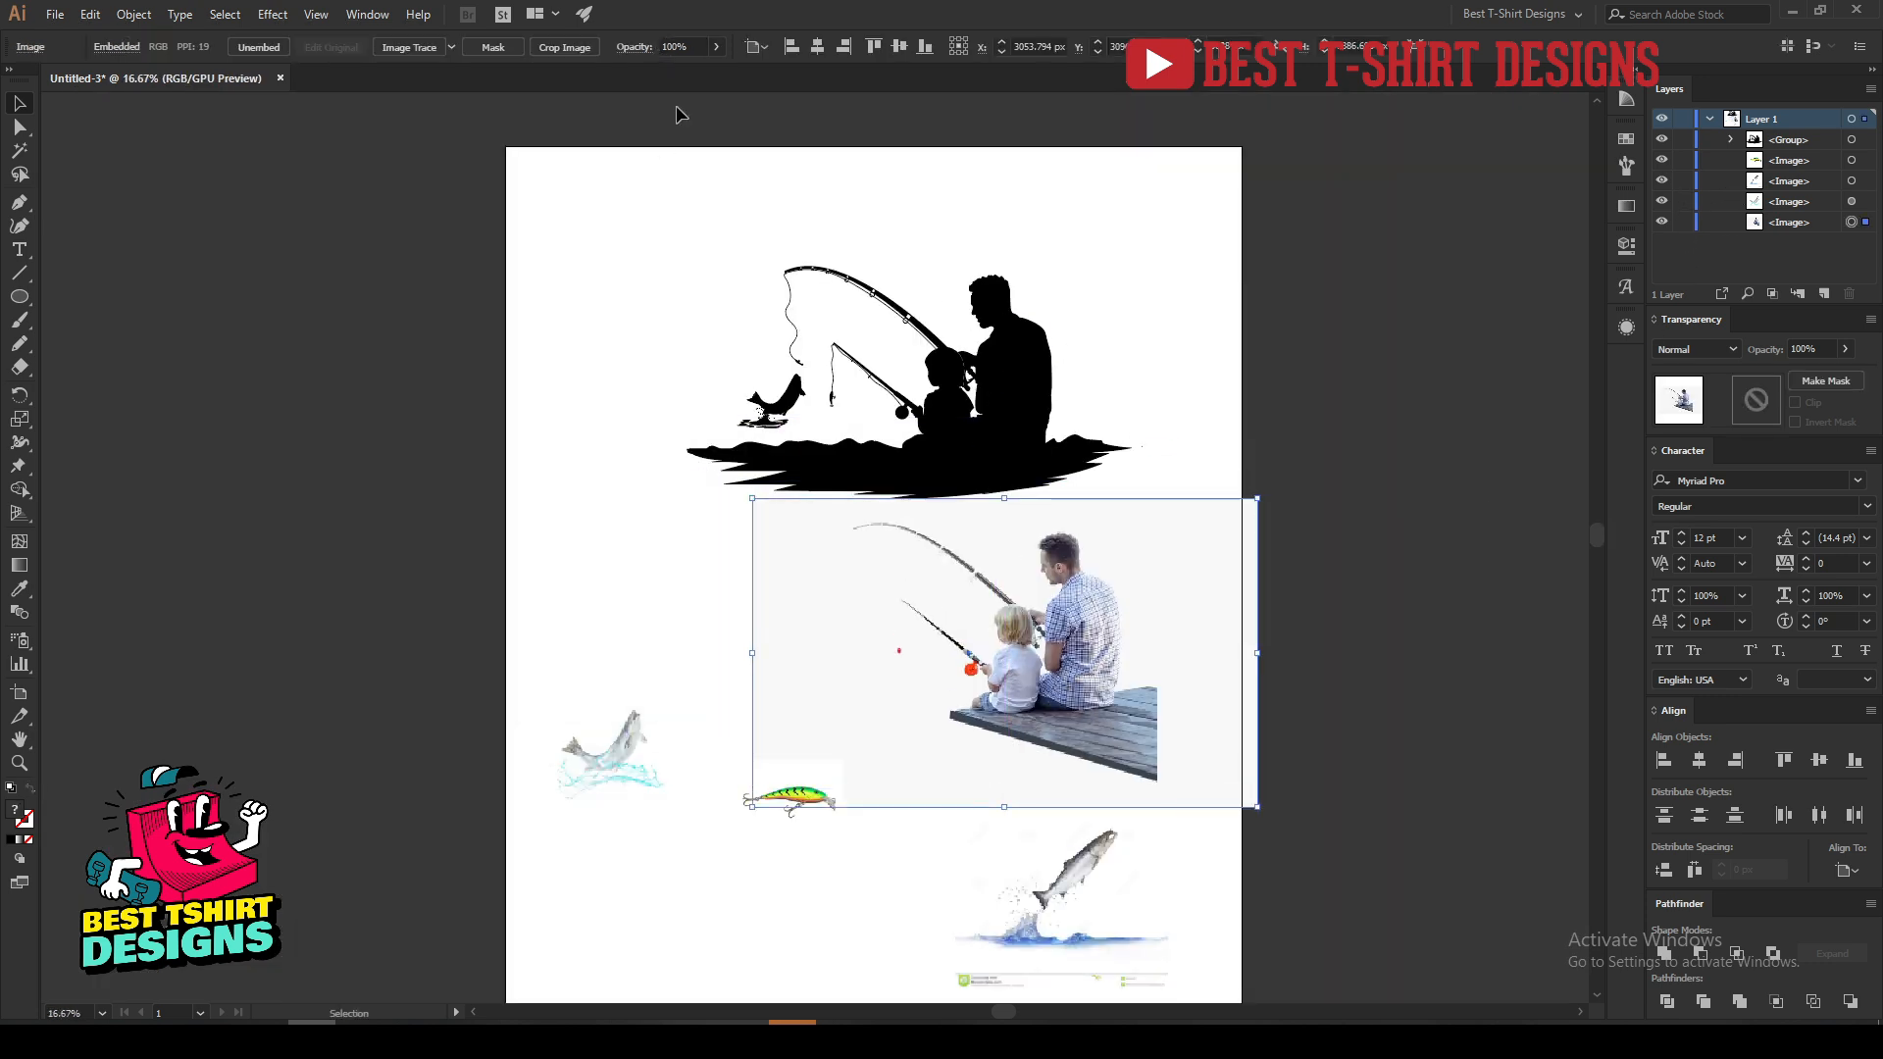
pyautogui.click(639, 734)
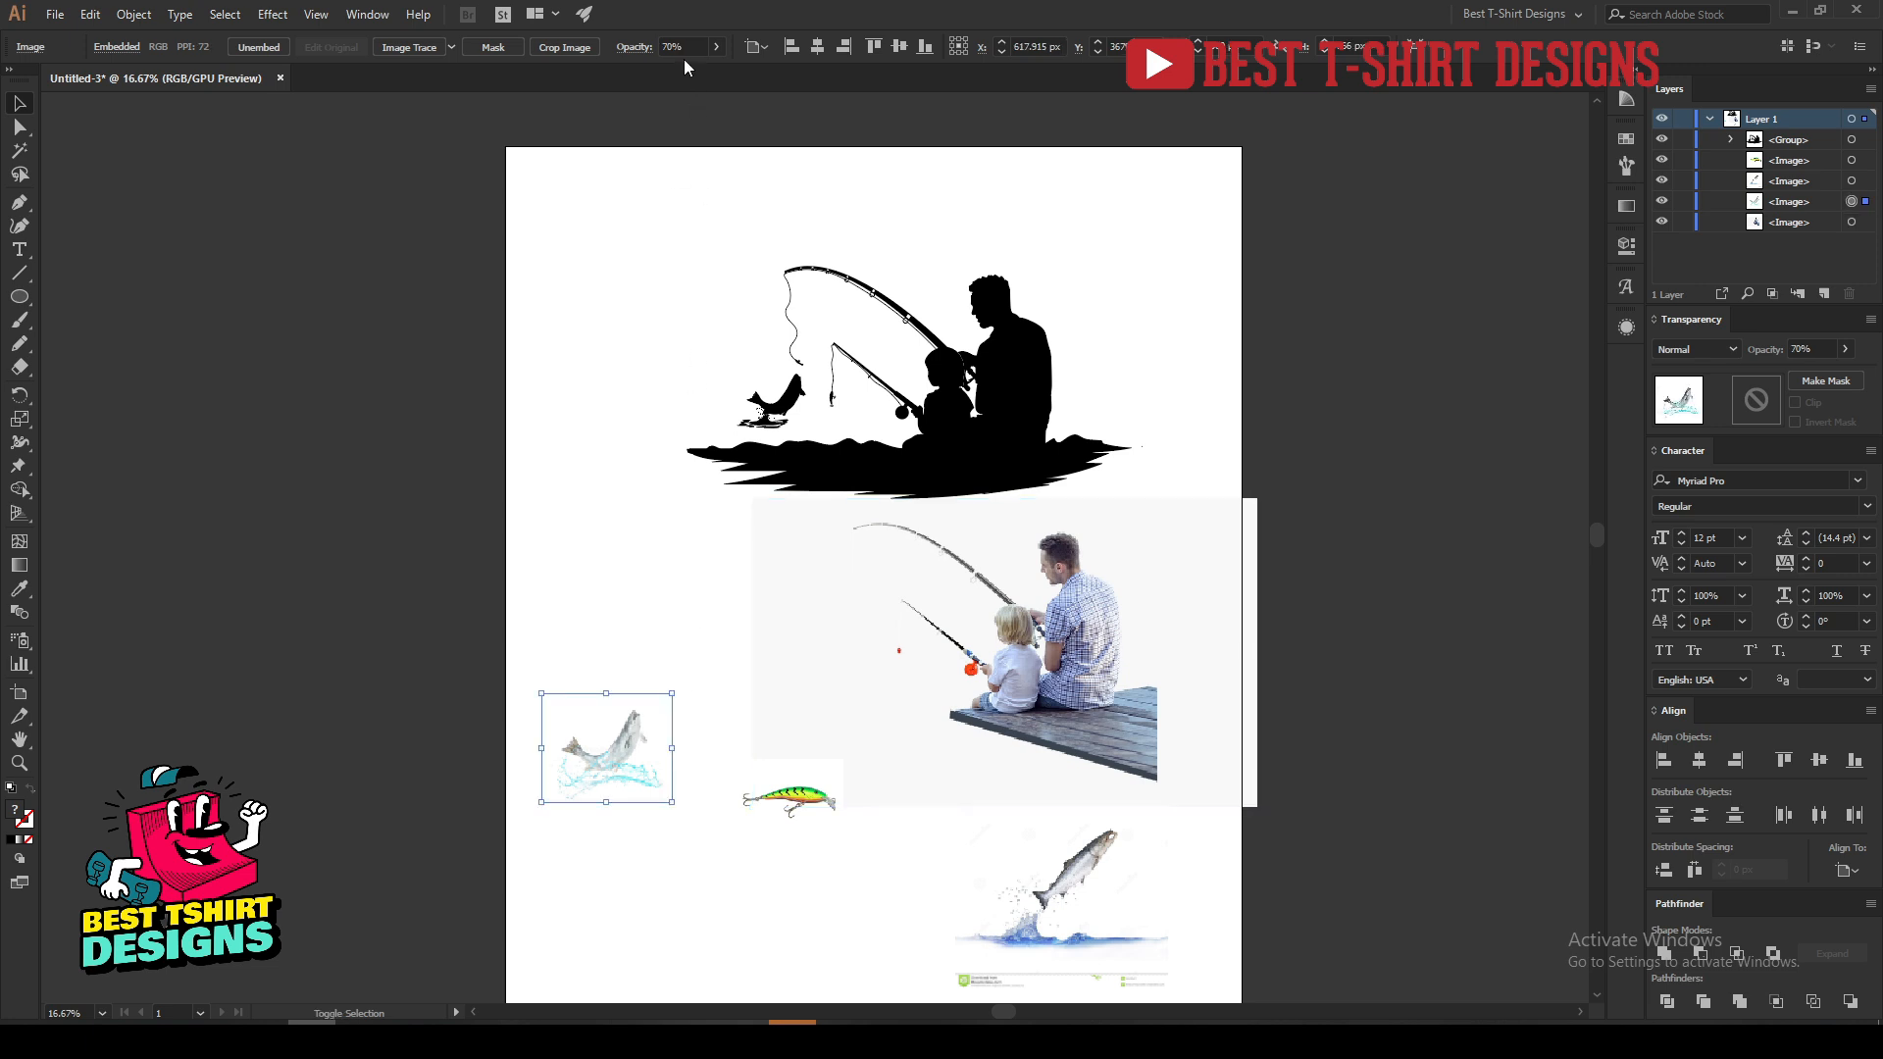
pyautogui.click(835, 794)
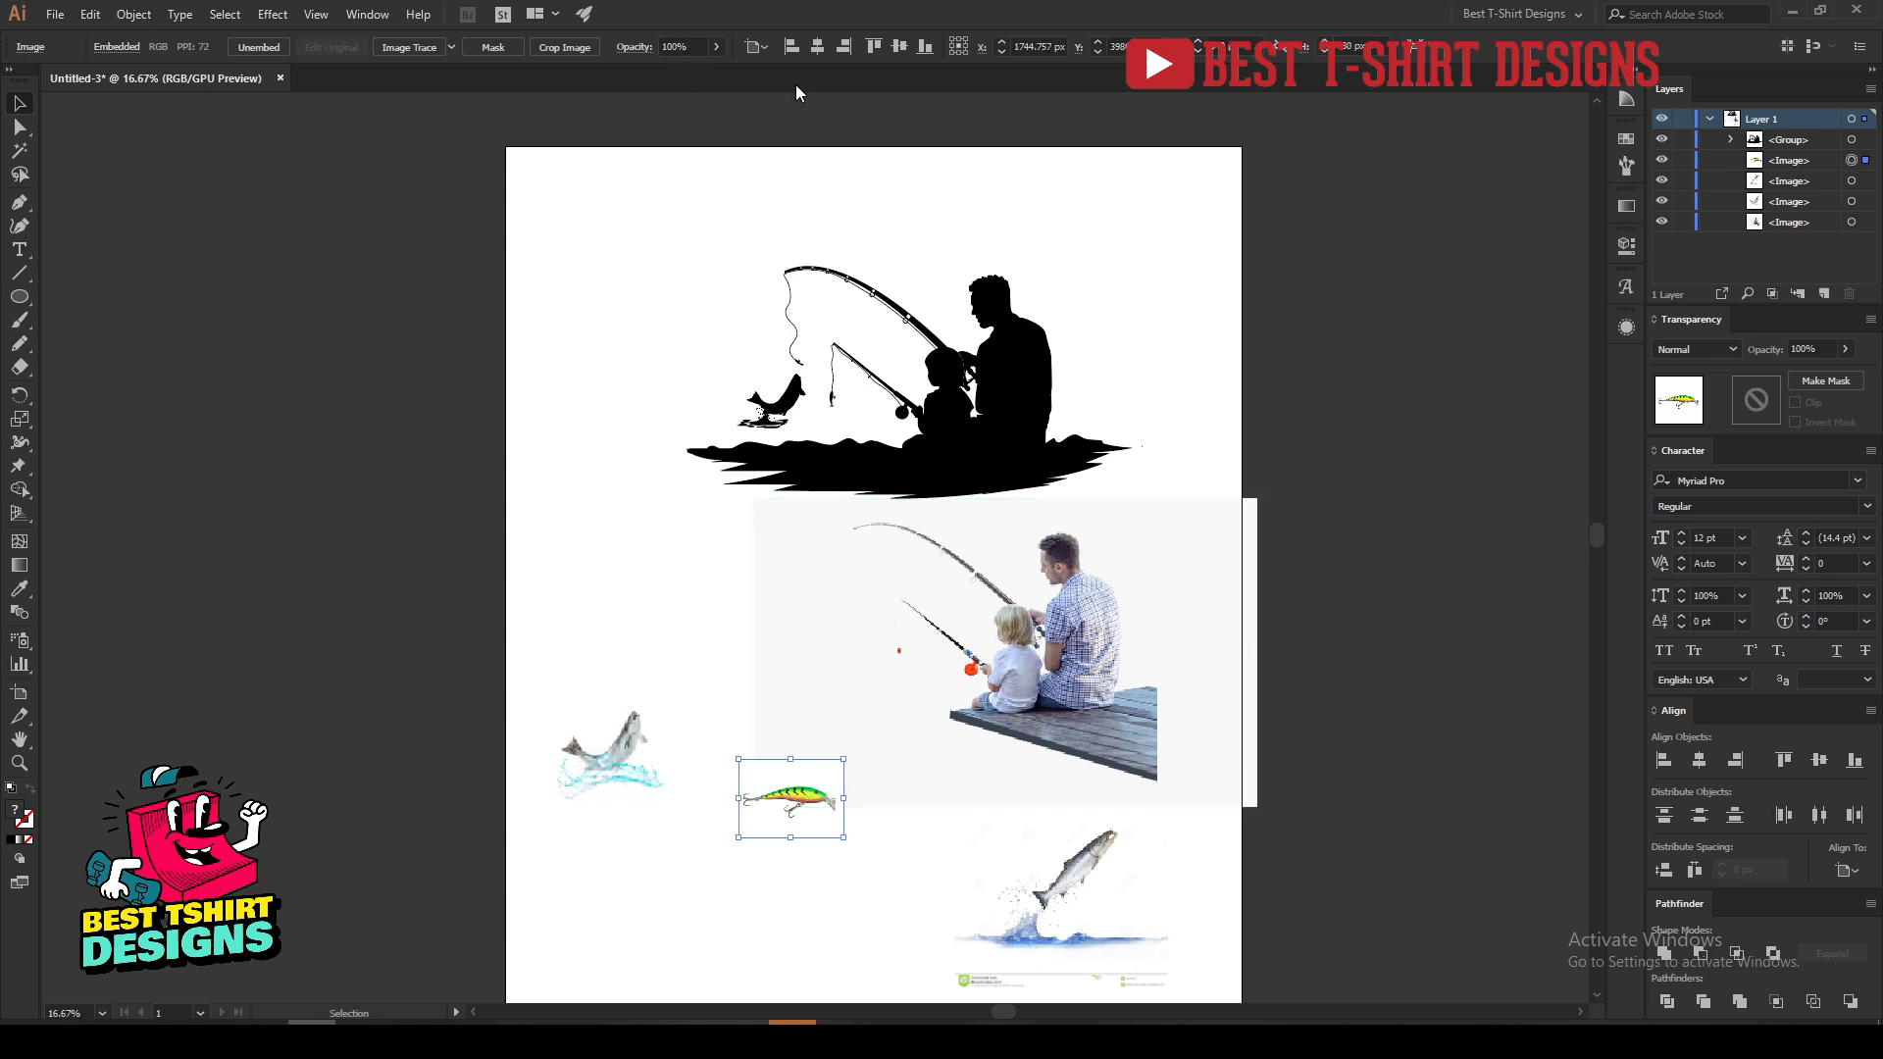
pyautogui.click(621, 544)
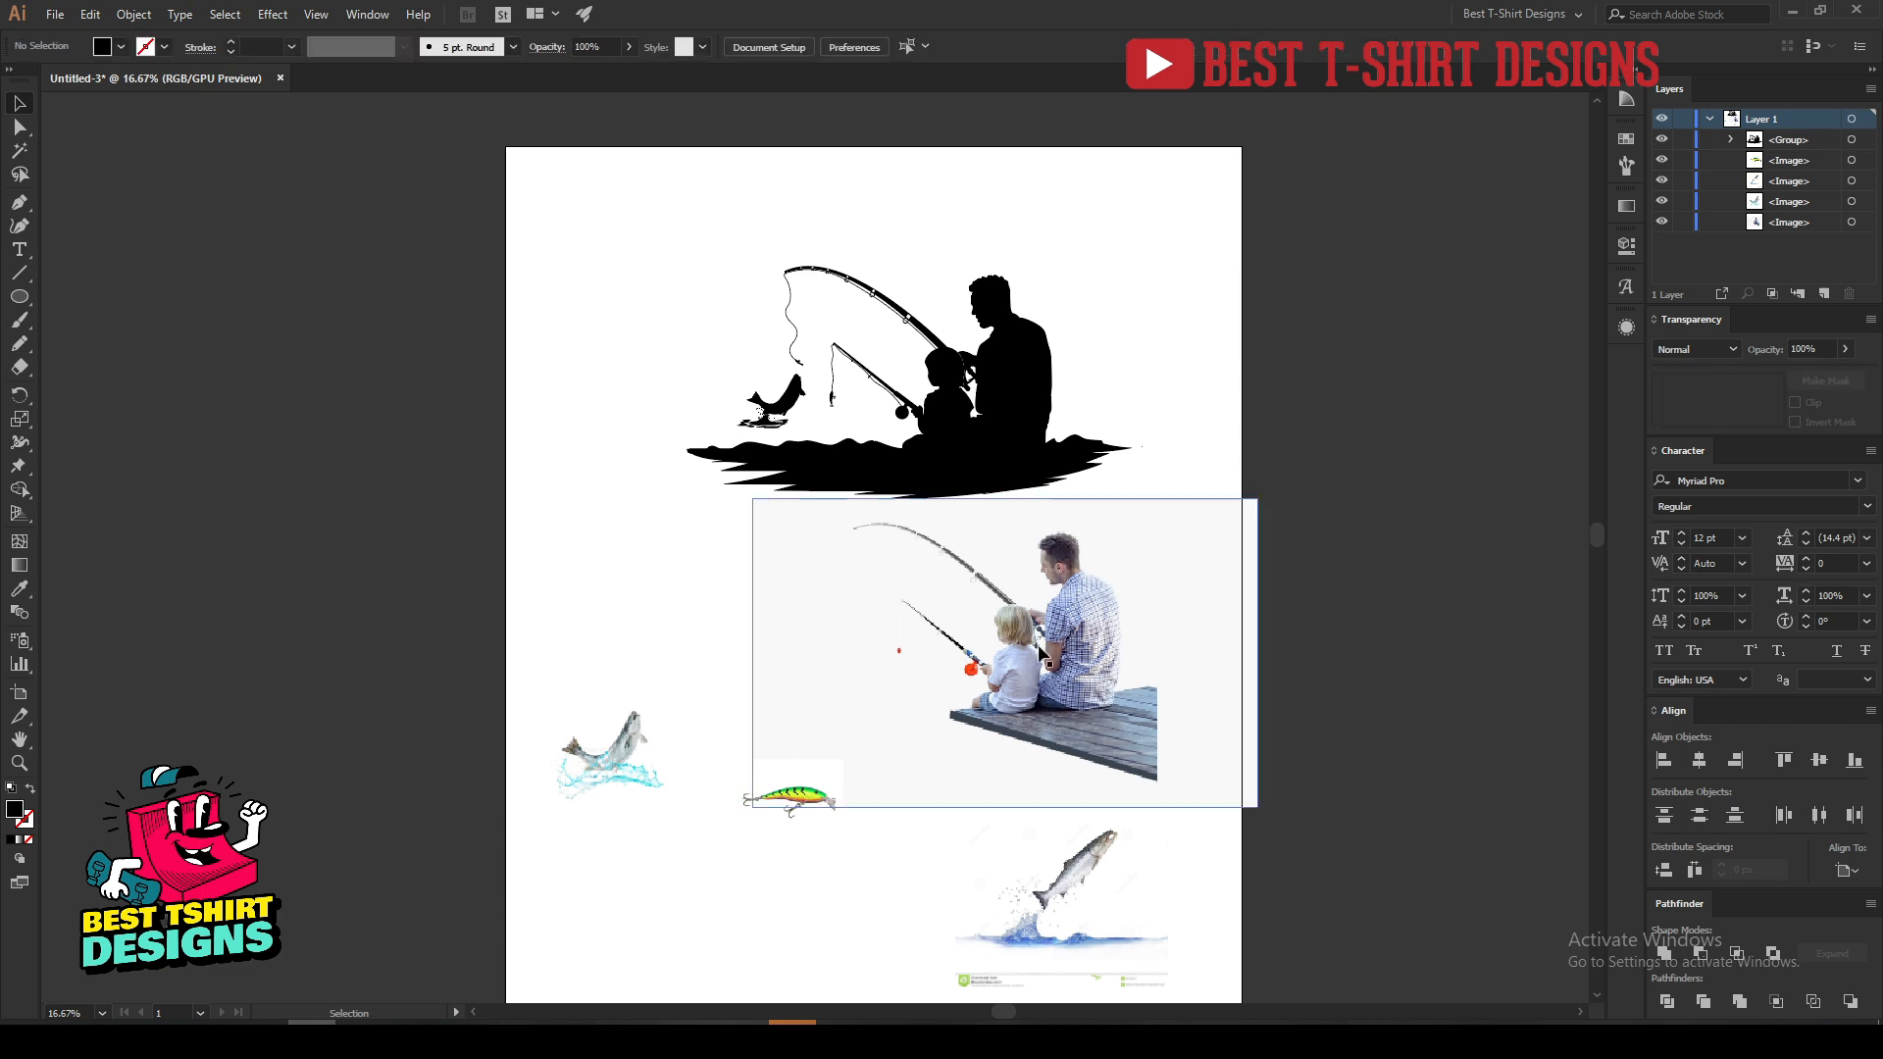
# Compare the father-and-son fishing photo with the black silhouette traced from it, including the rods and figures.
pyautogui.scroll(2, 1126, 638)
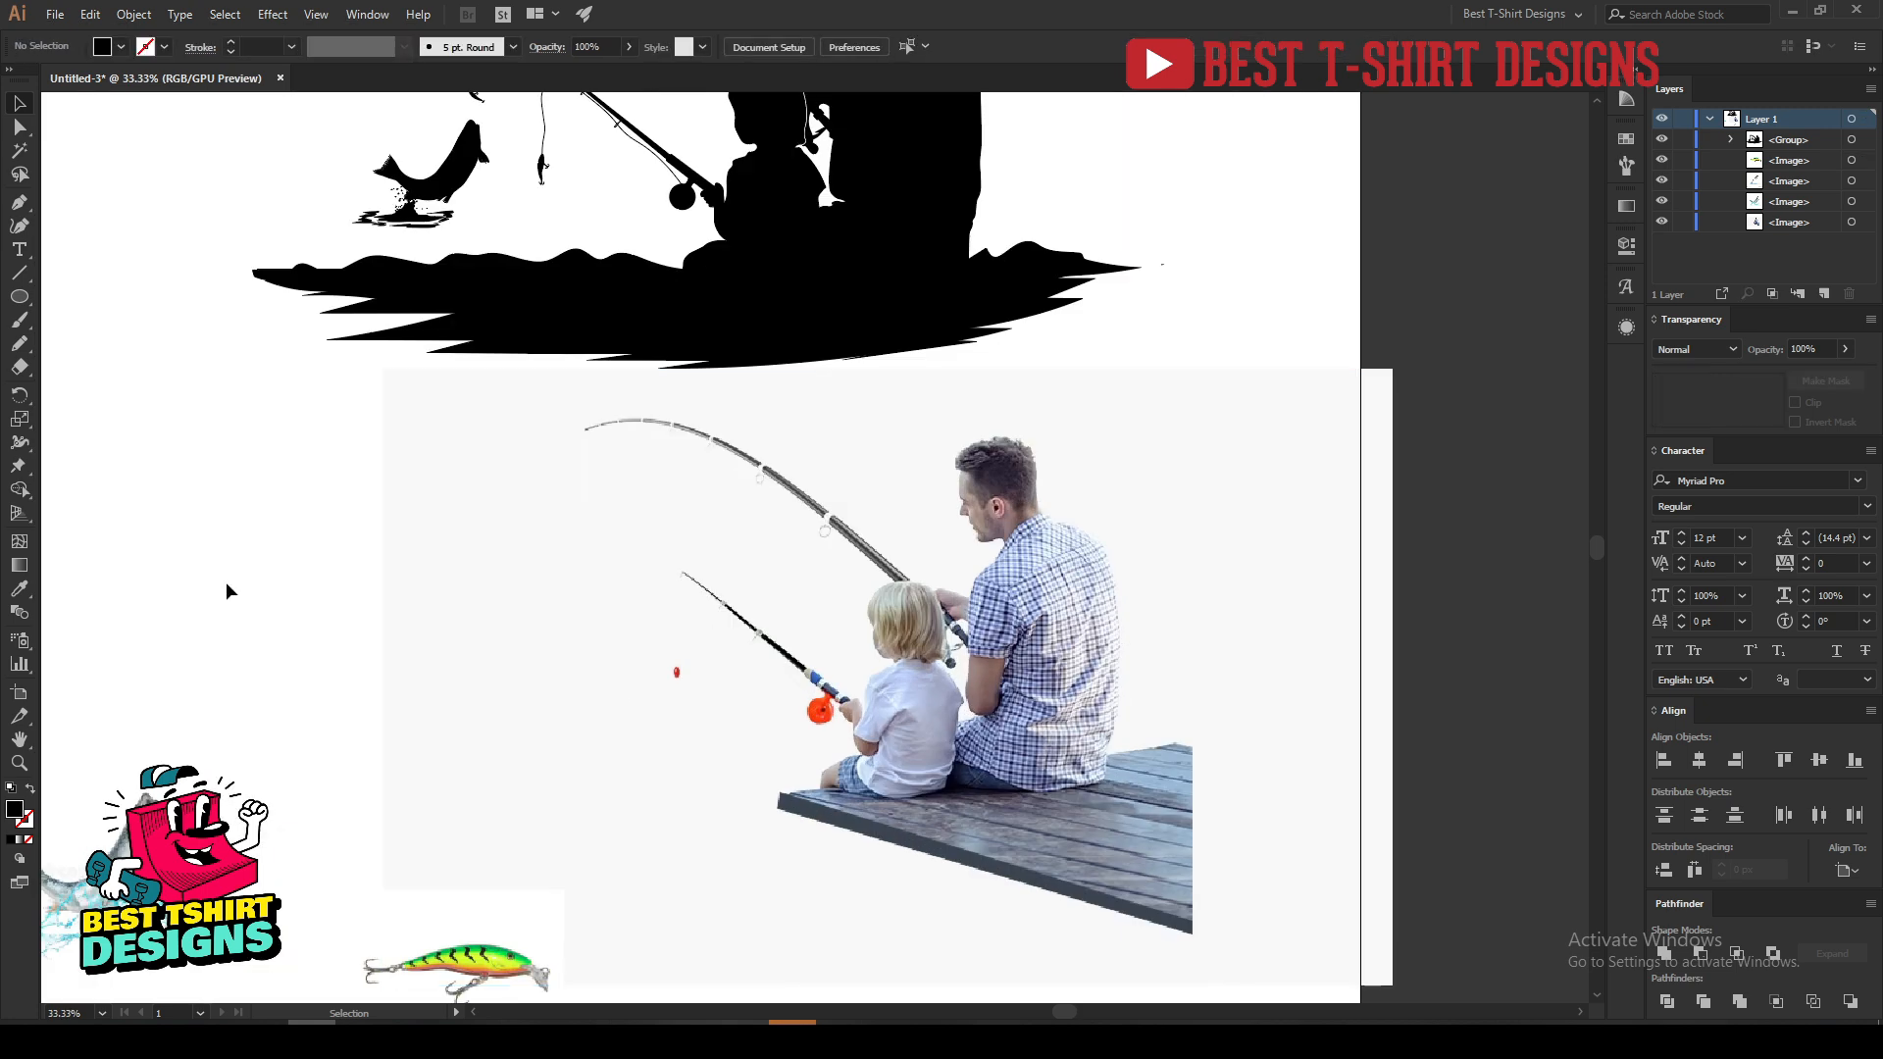
pyautogui.scroll(1, 992, 738)
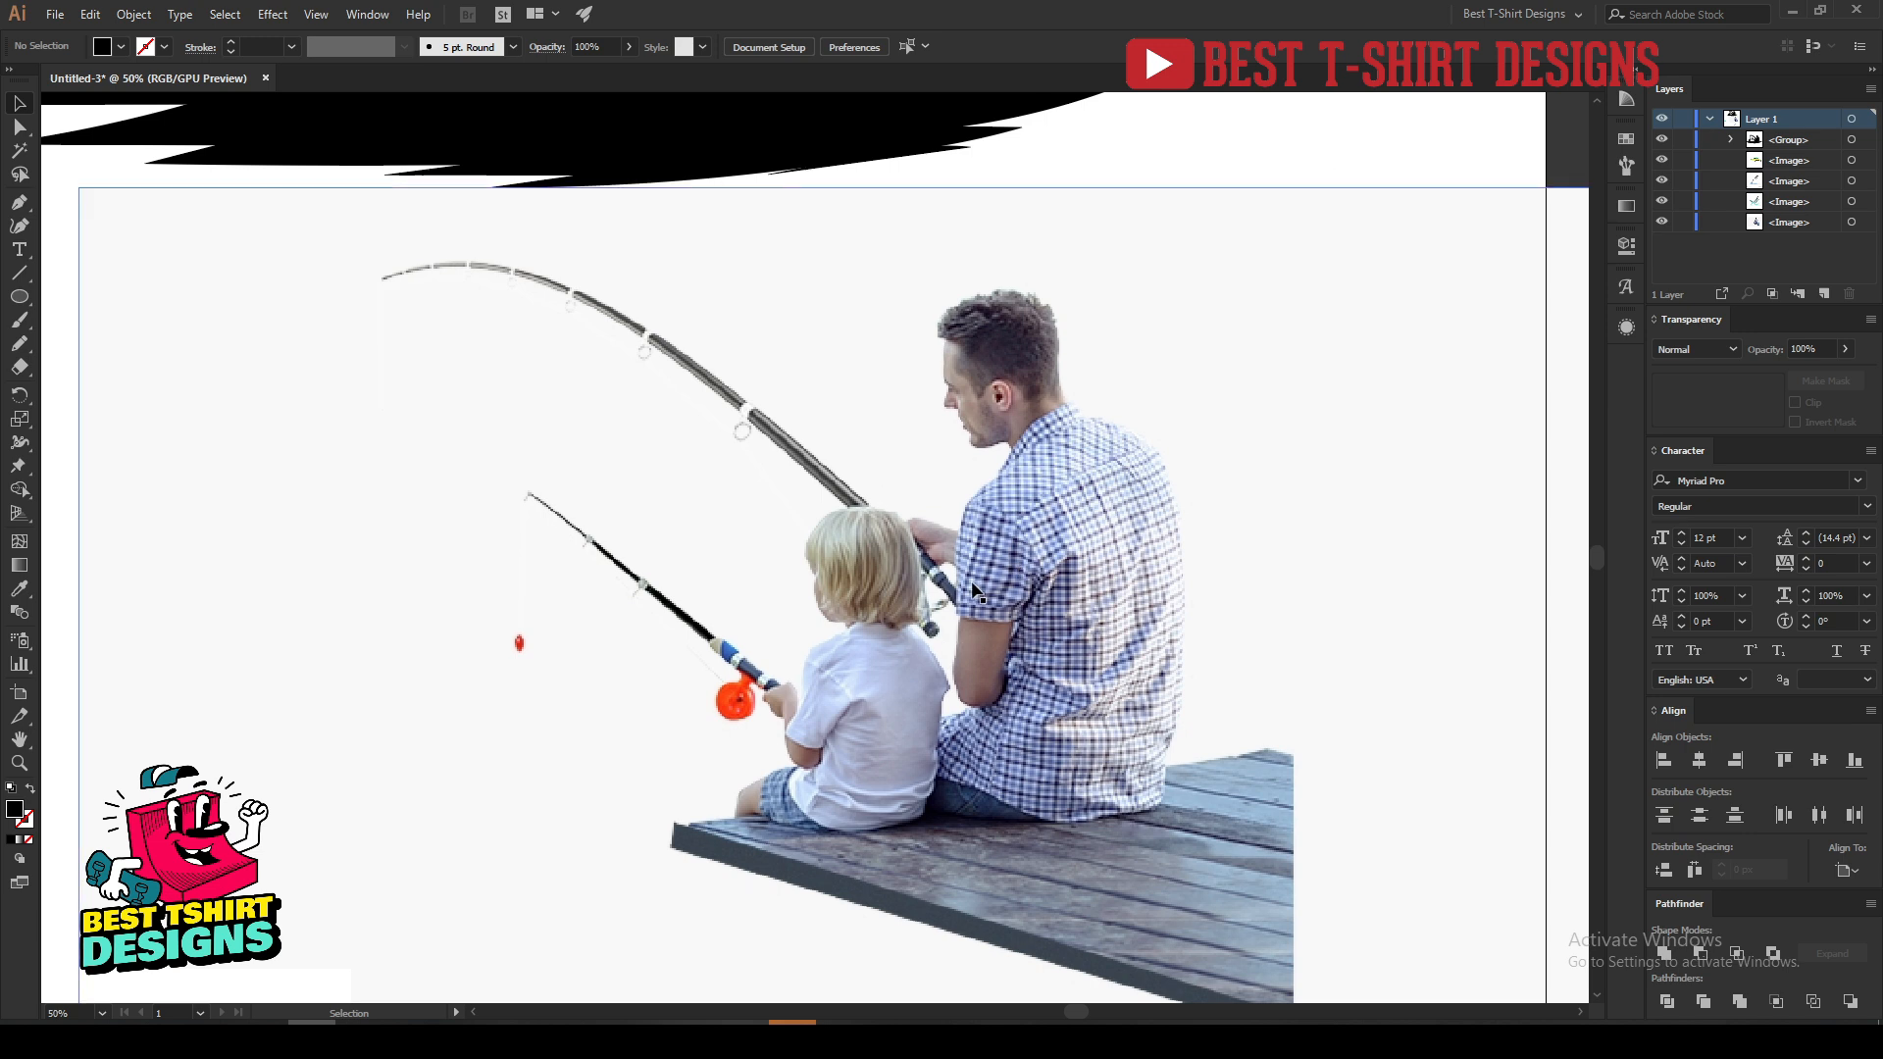
pyautogui.keyDown('alt'); pyautogui.scroll(-1, 977, 632); pyautogui.keyUp('alt')
pyautogui.scroll(3, 1078, 617)
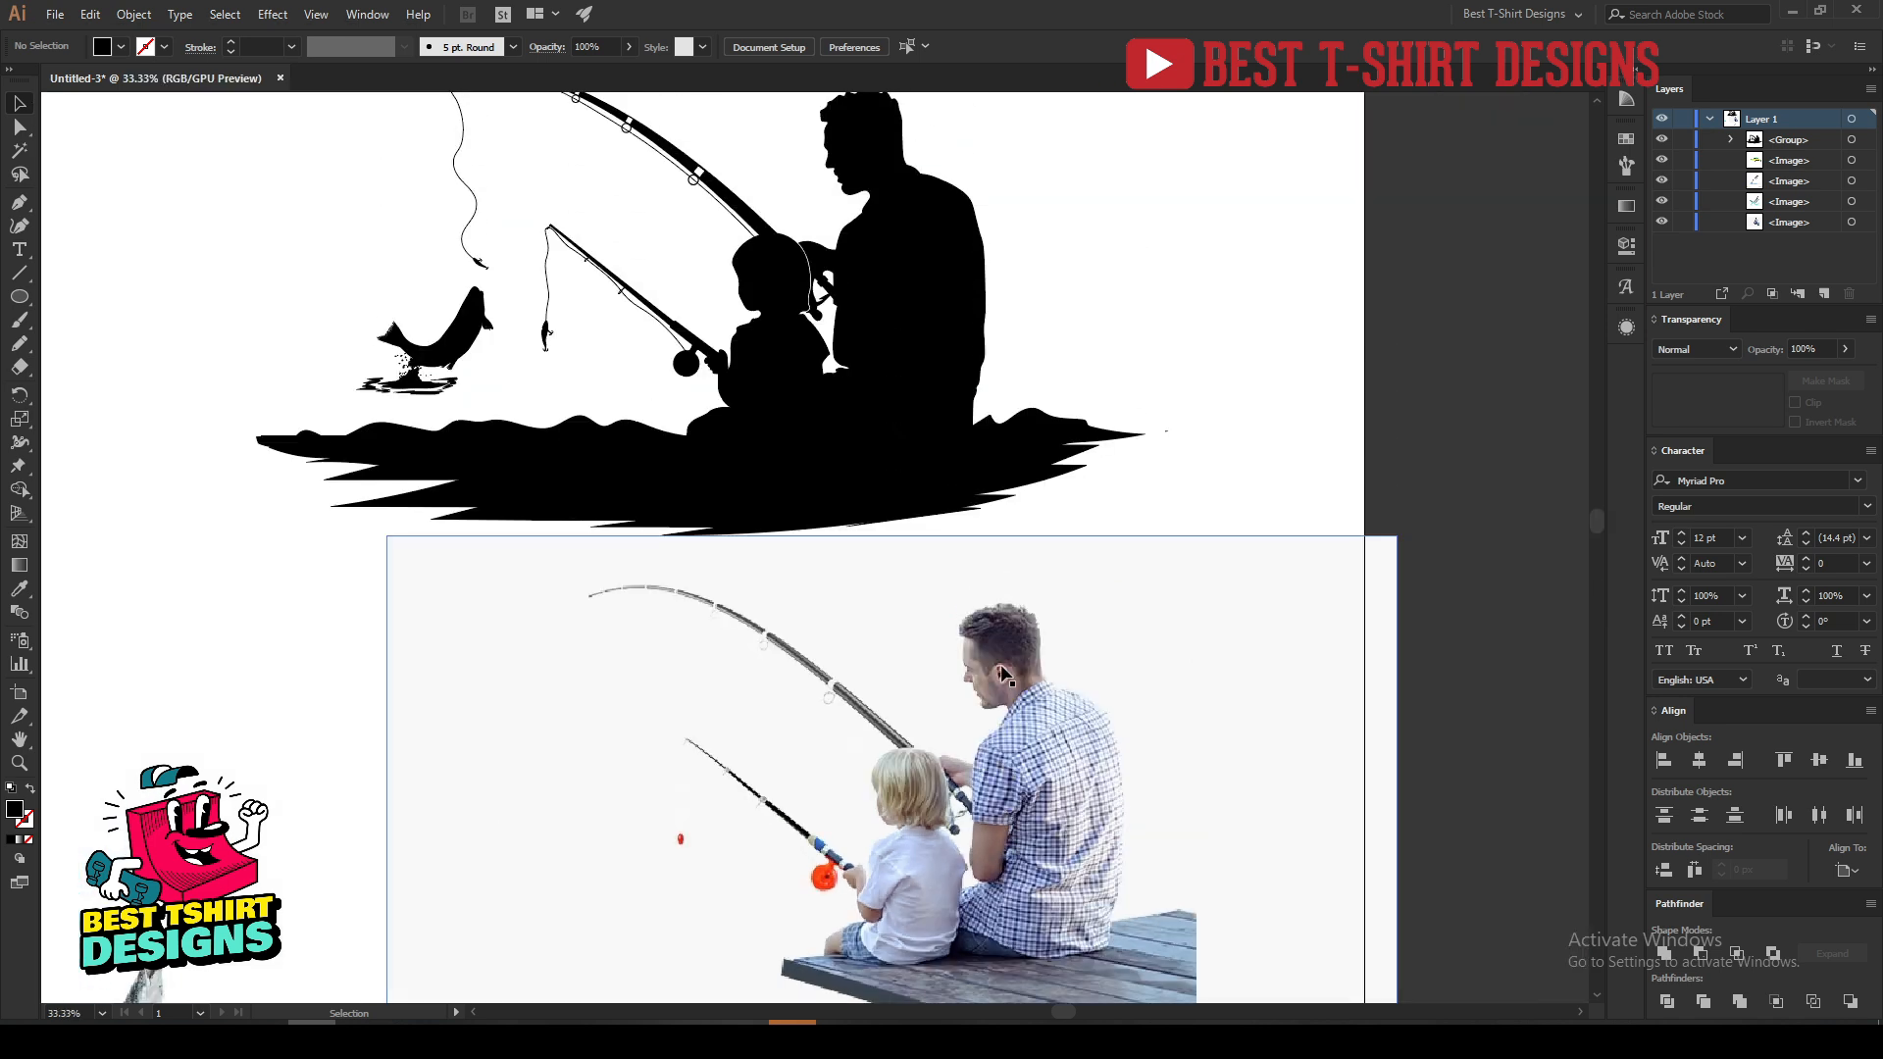
pyautogui.scroll(1, 1142, 609)
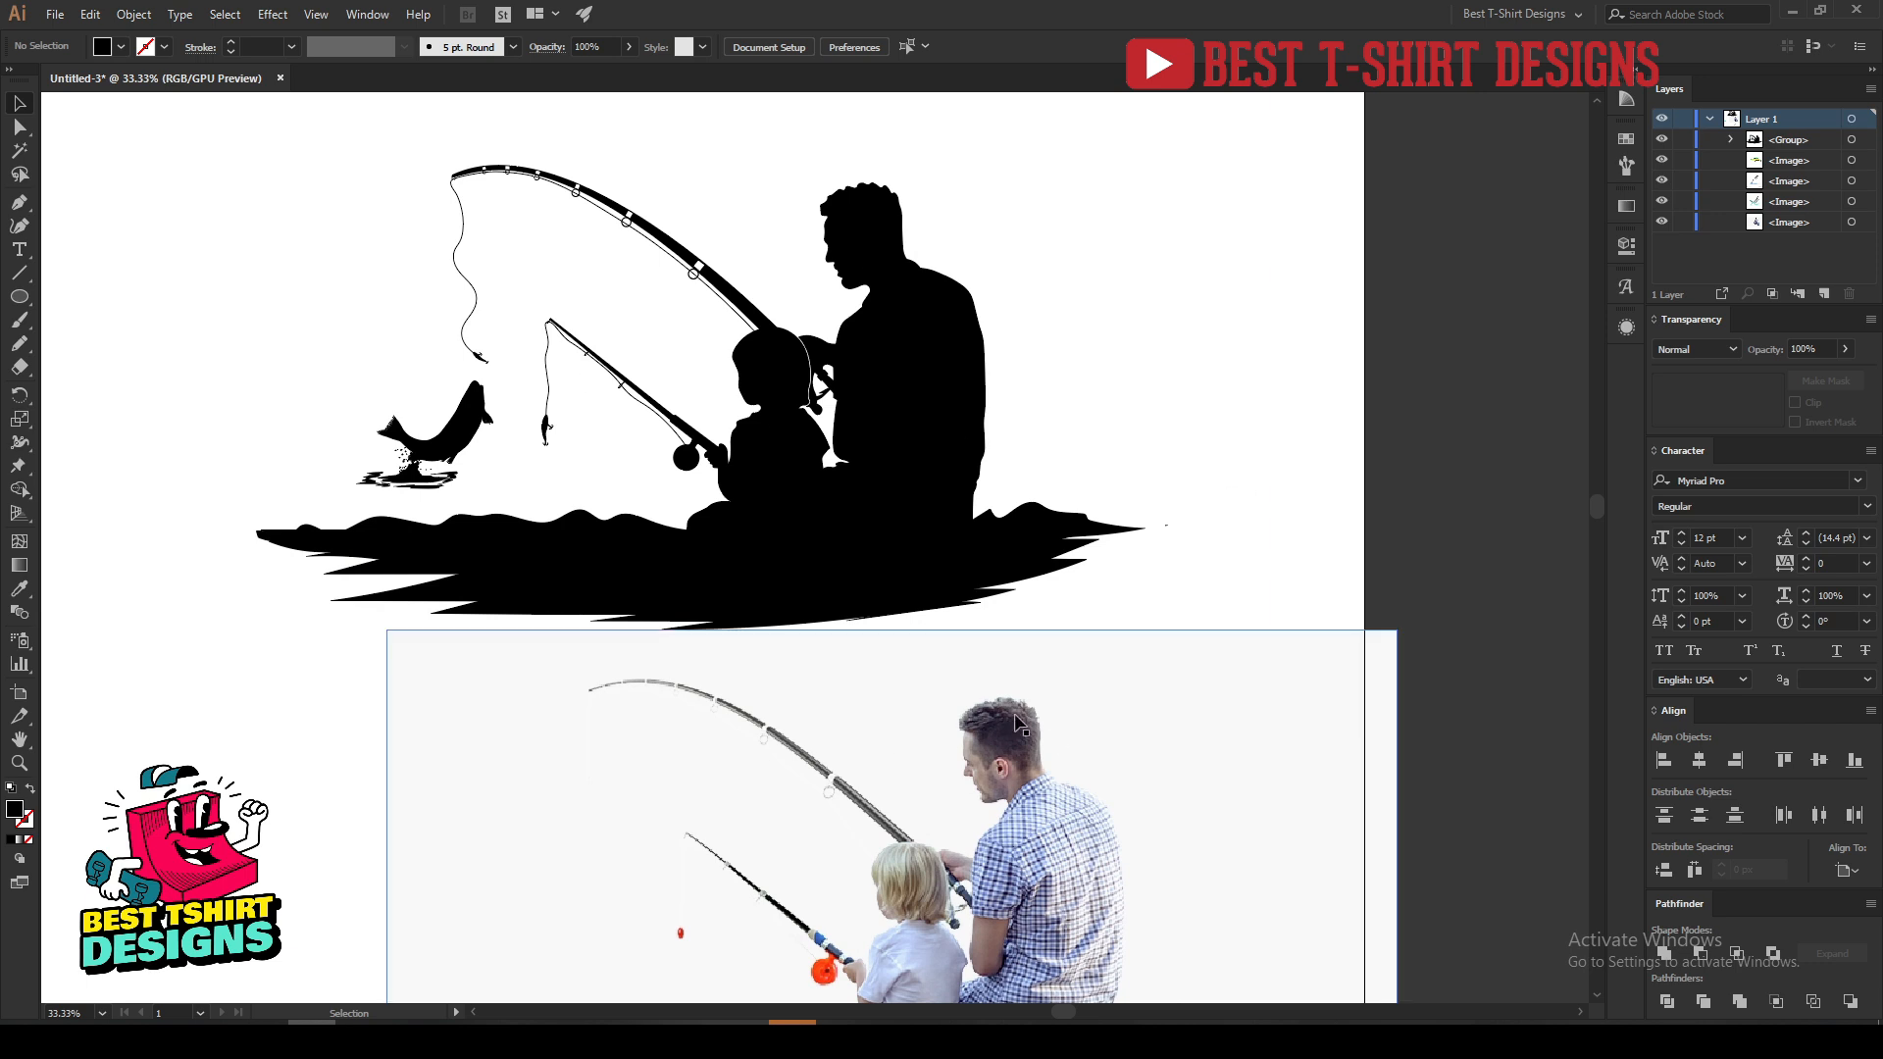
pyautogui.scroll(-1, 912, 836)
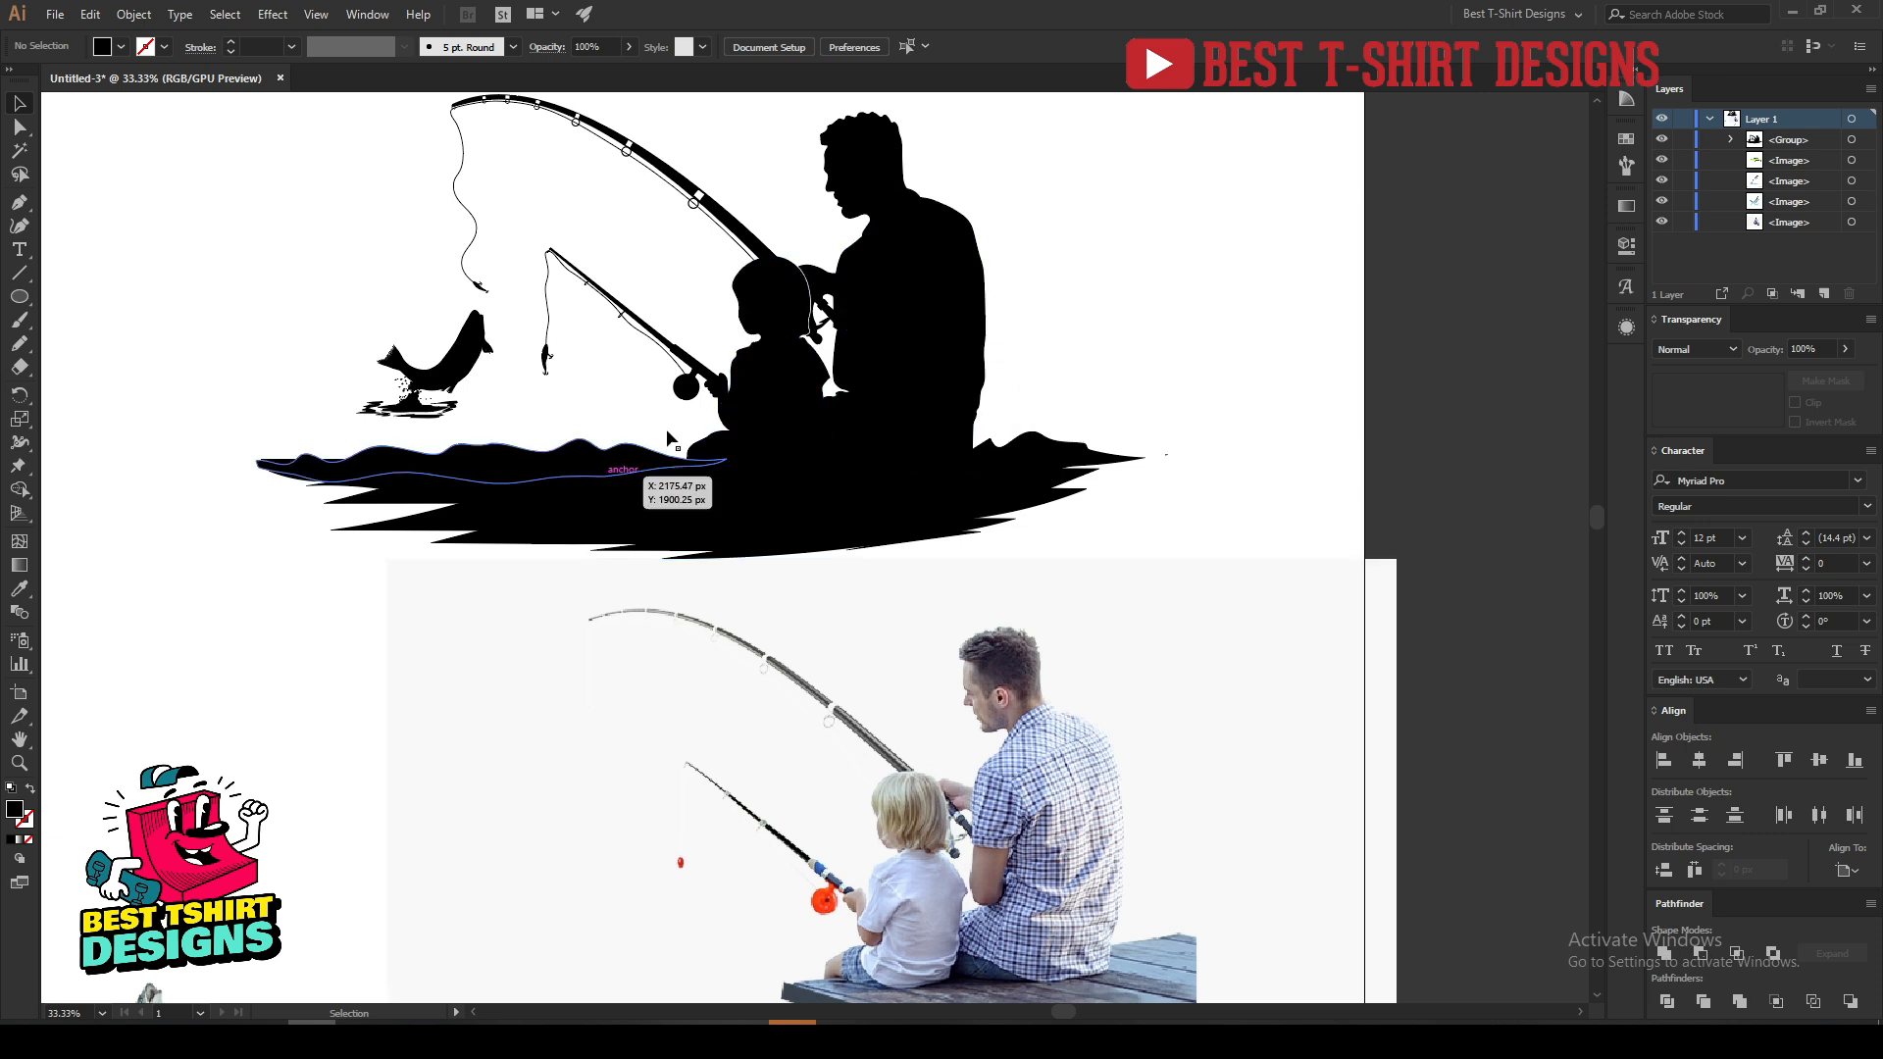
pyautogui.scroll(1, 645, 392)
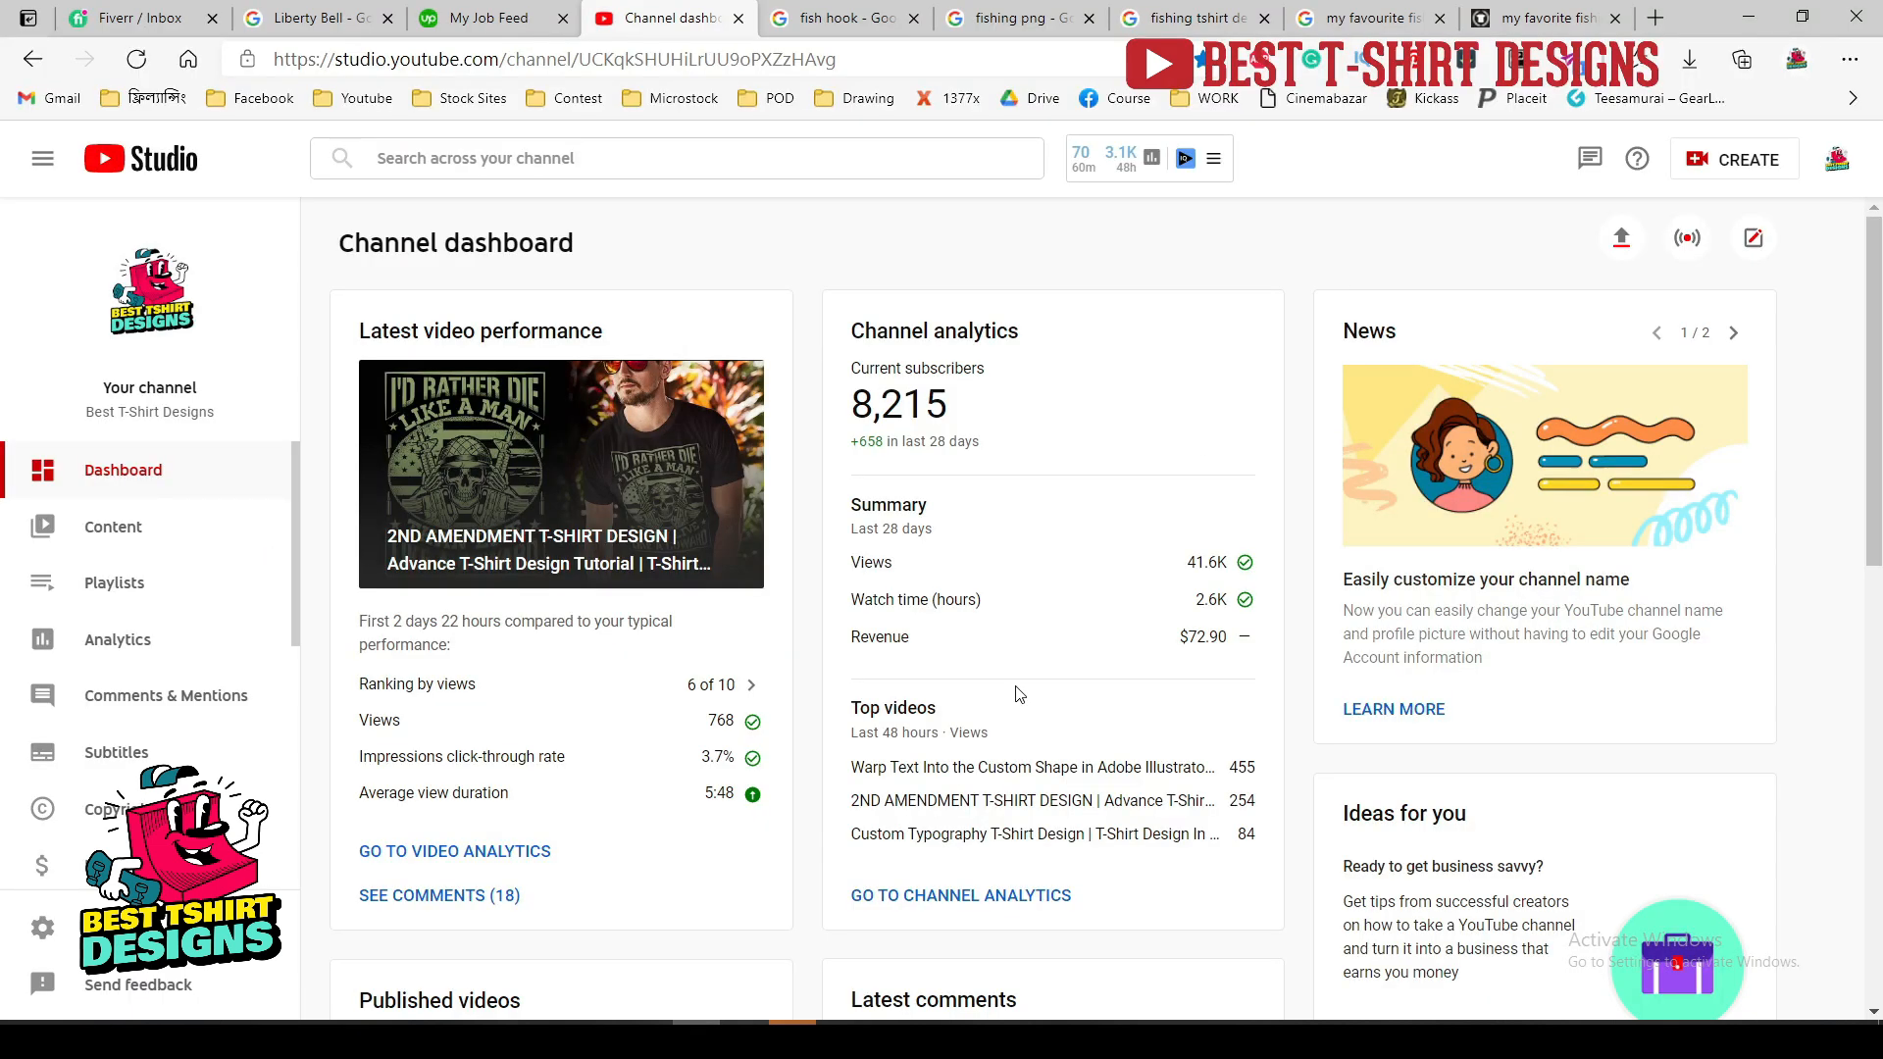
# Switch to the web browser, look through the "fishing tshirt design" image results and open the Thefancydeal page of the "At Work" design.
pyautogui.click(1192, 18)
pyautogui.scroll(1, 339, 407)
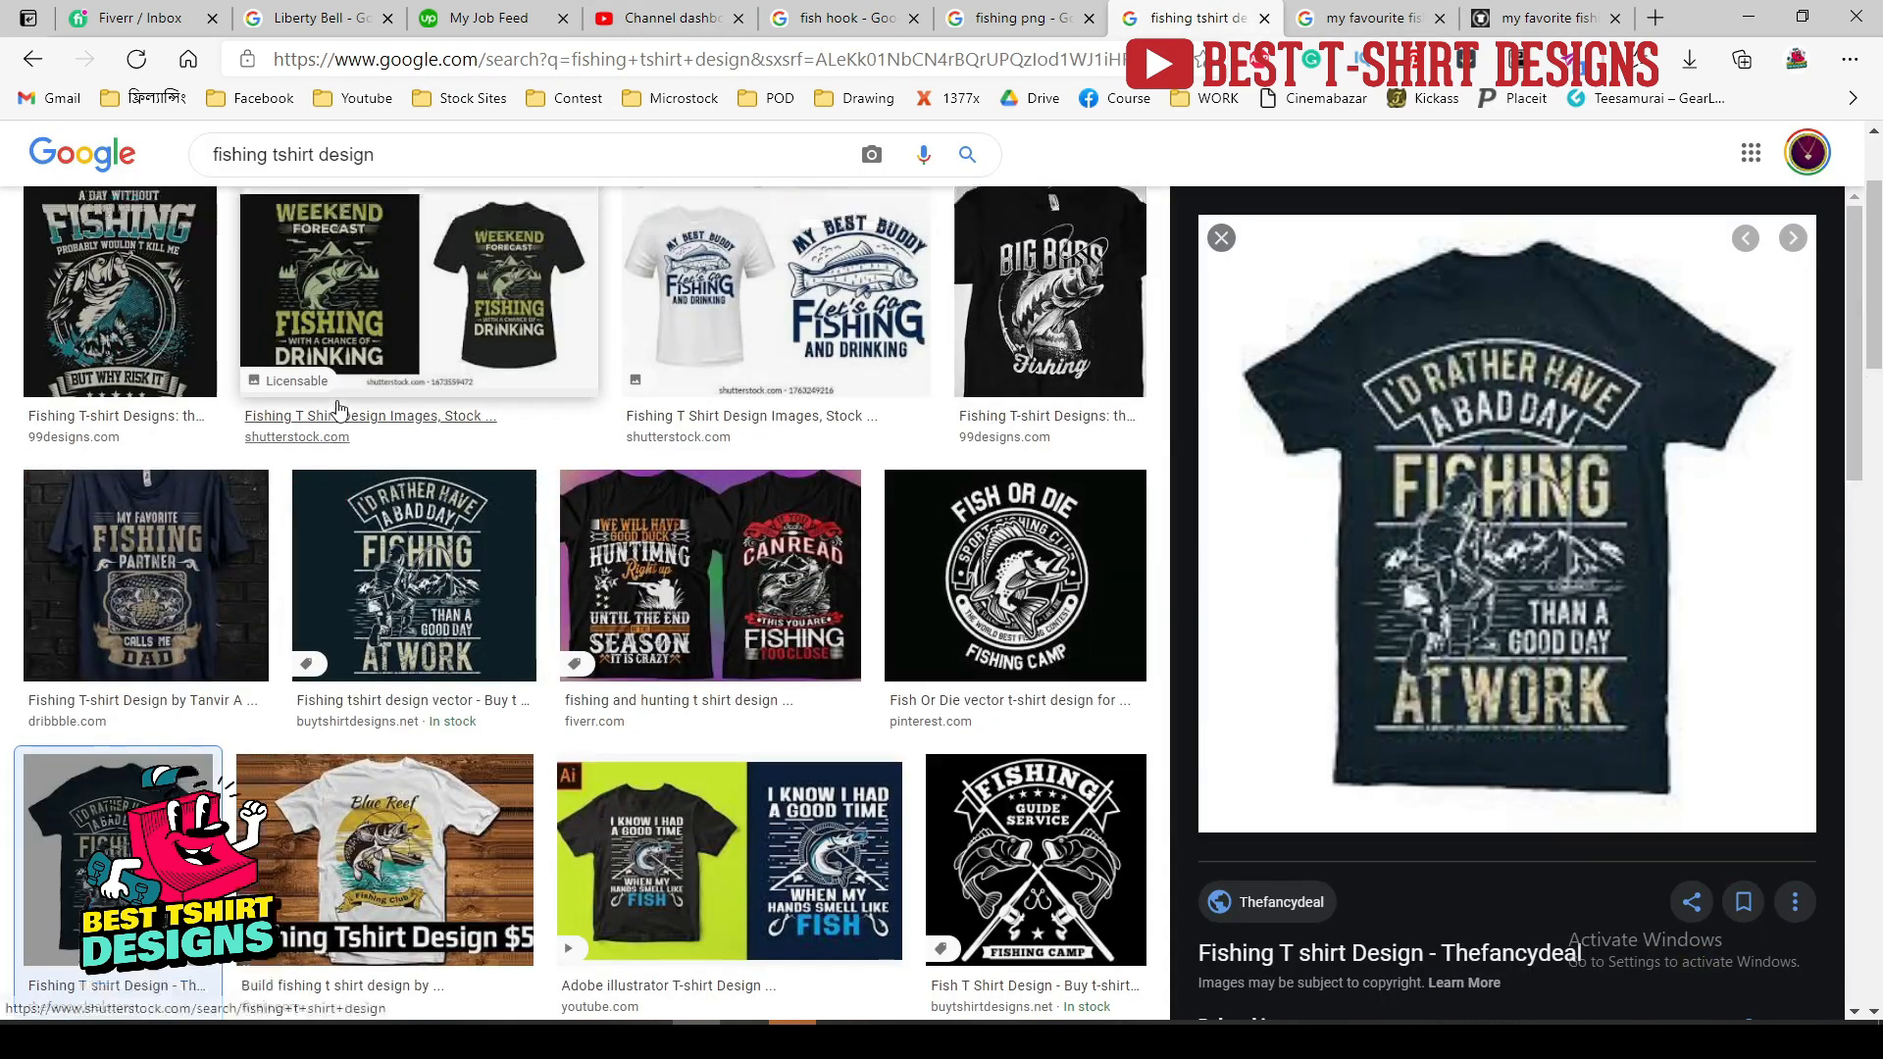
pyautogui.scroll(-10, 338, 407)
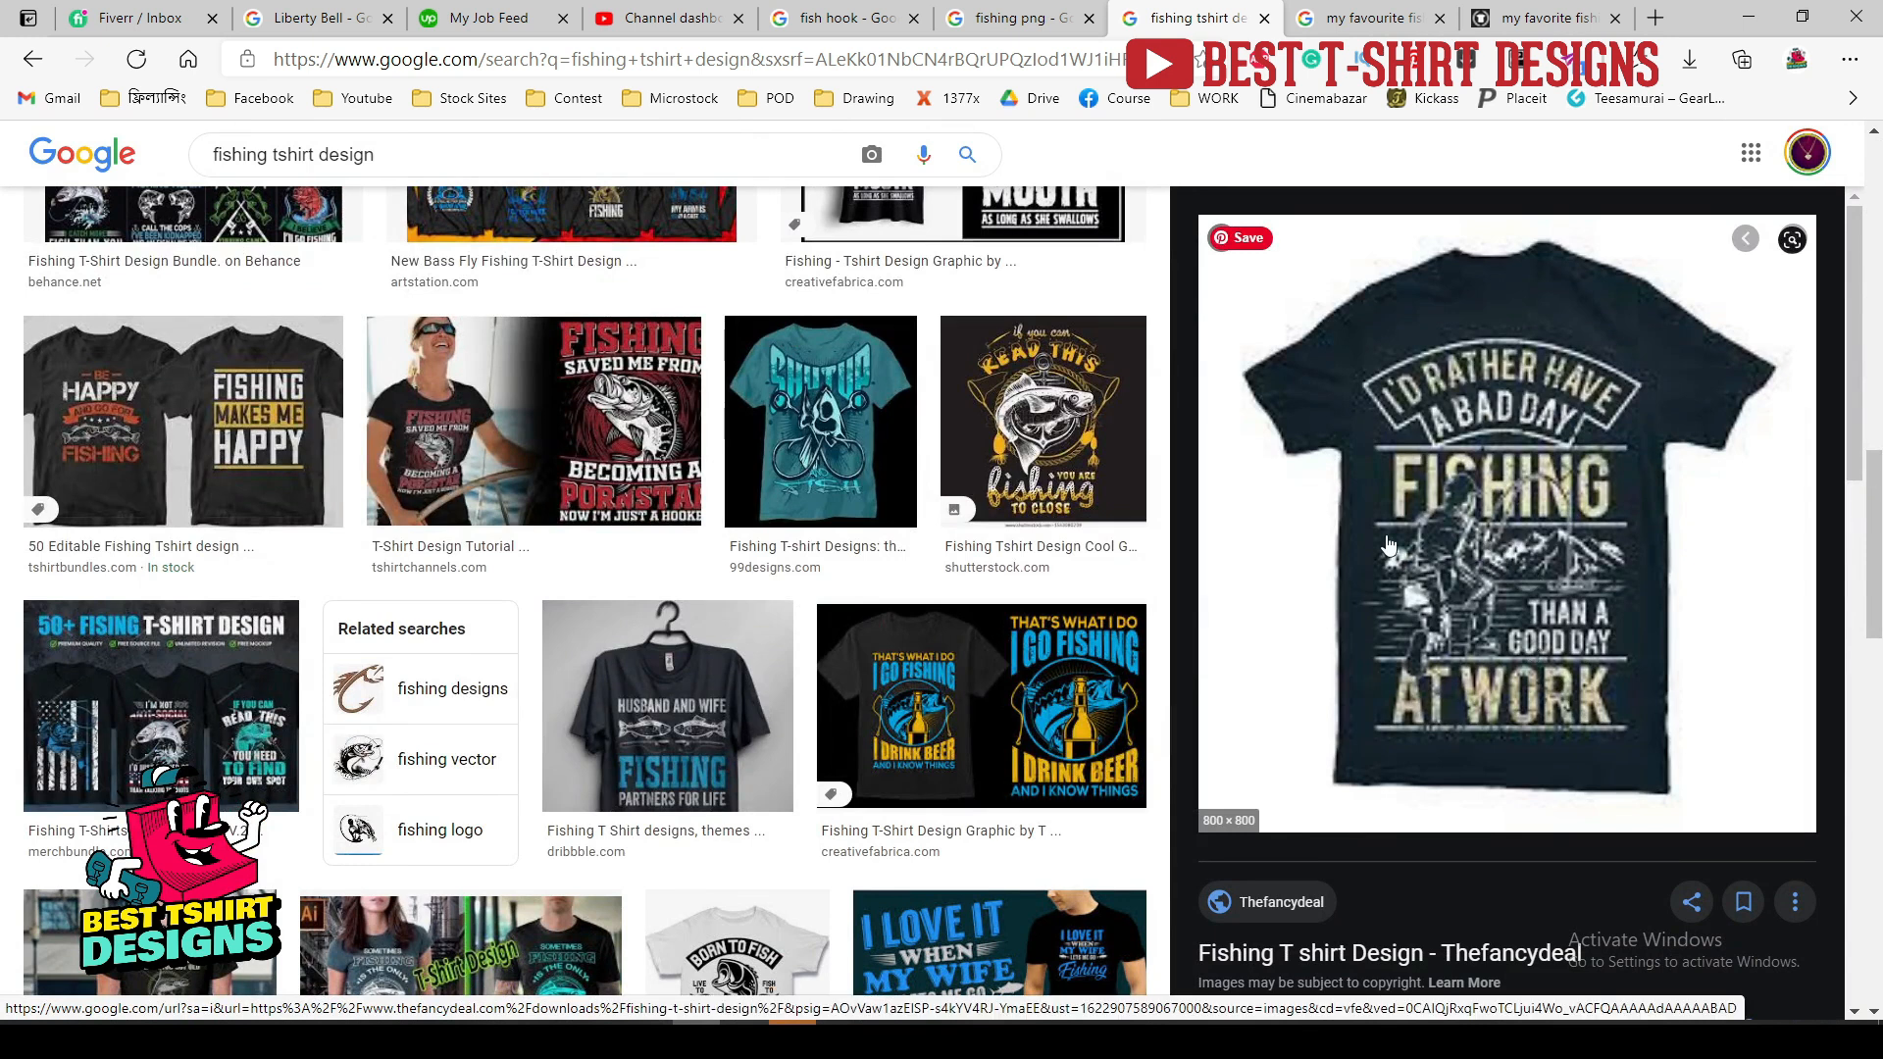
pyautogui.click(1485, 500)
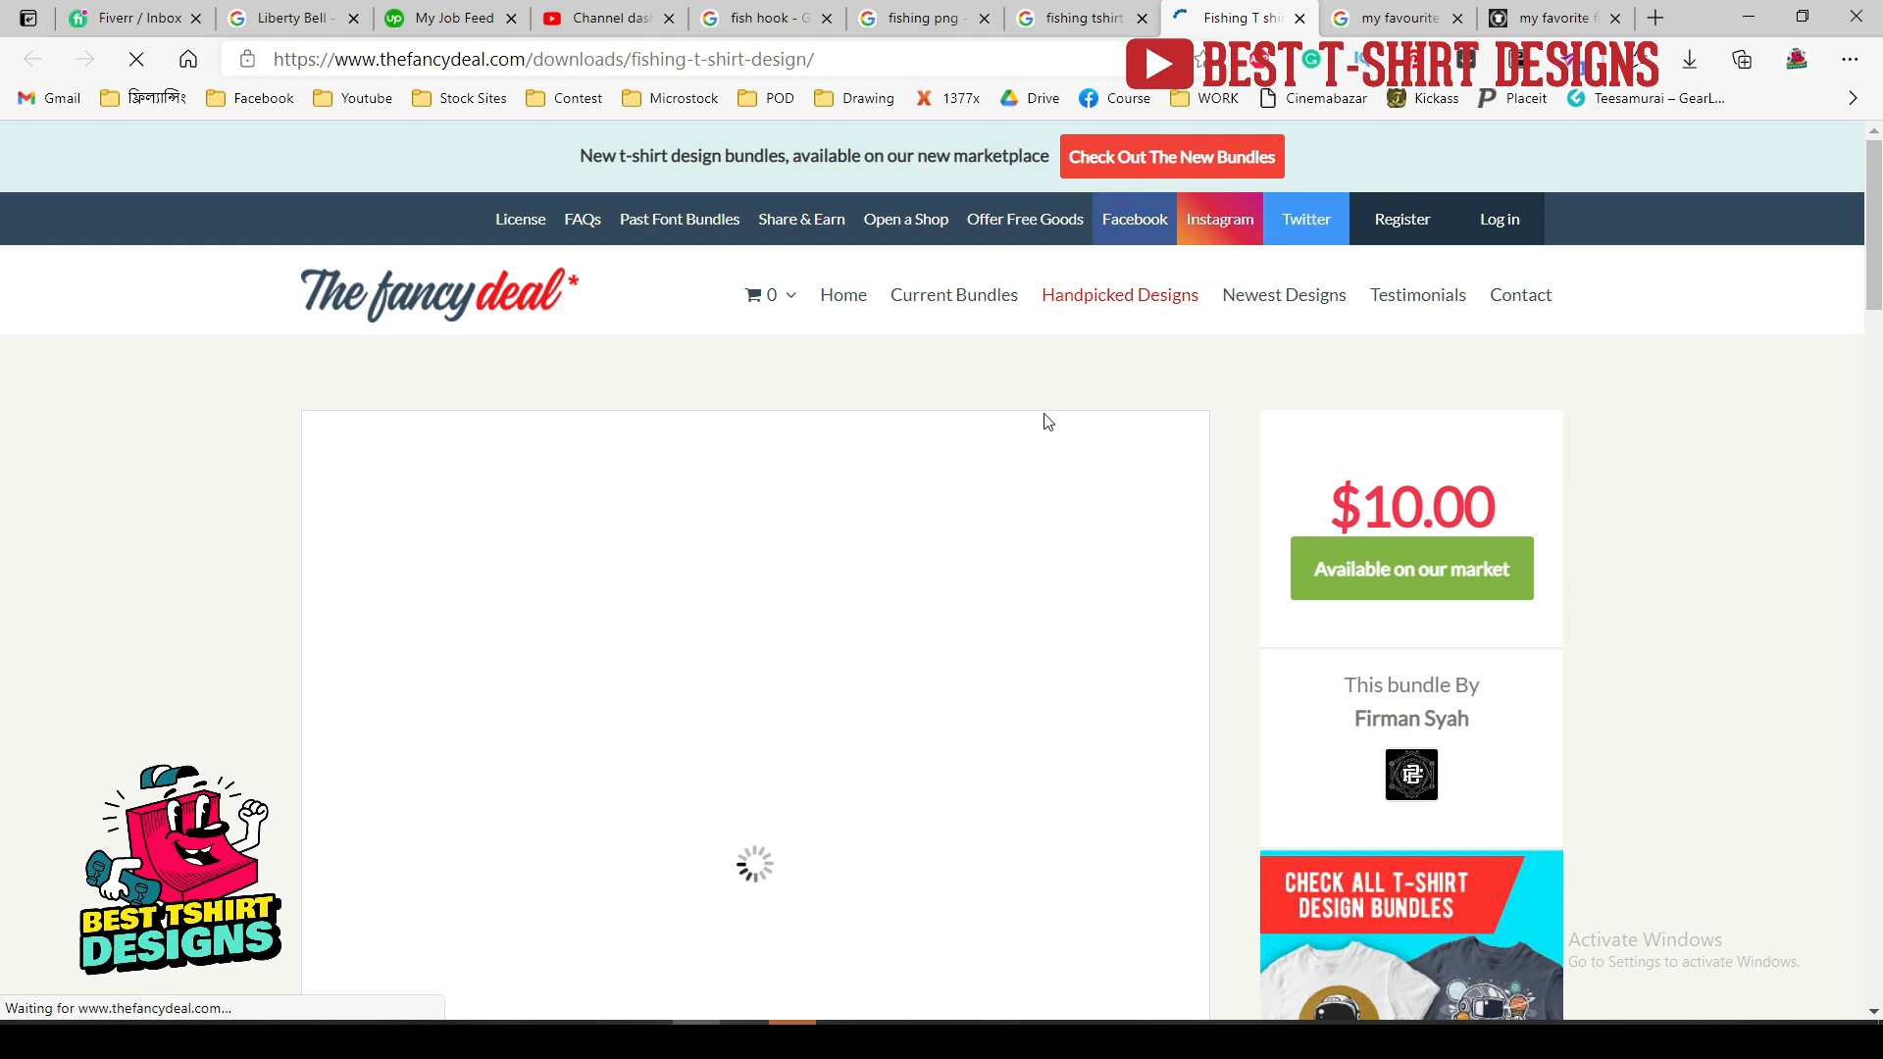
pyautogui.scroll(-1, 775, 769)
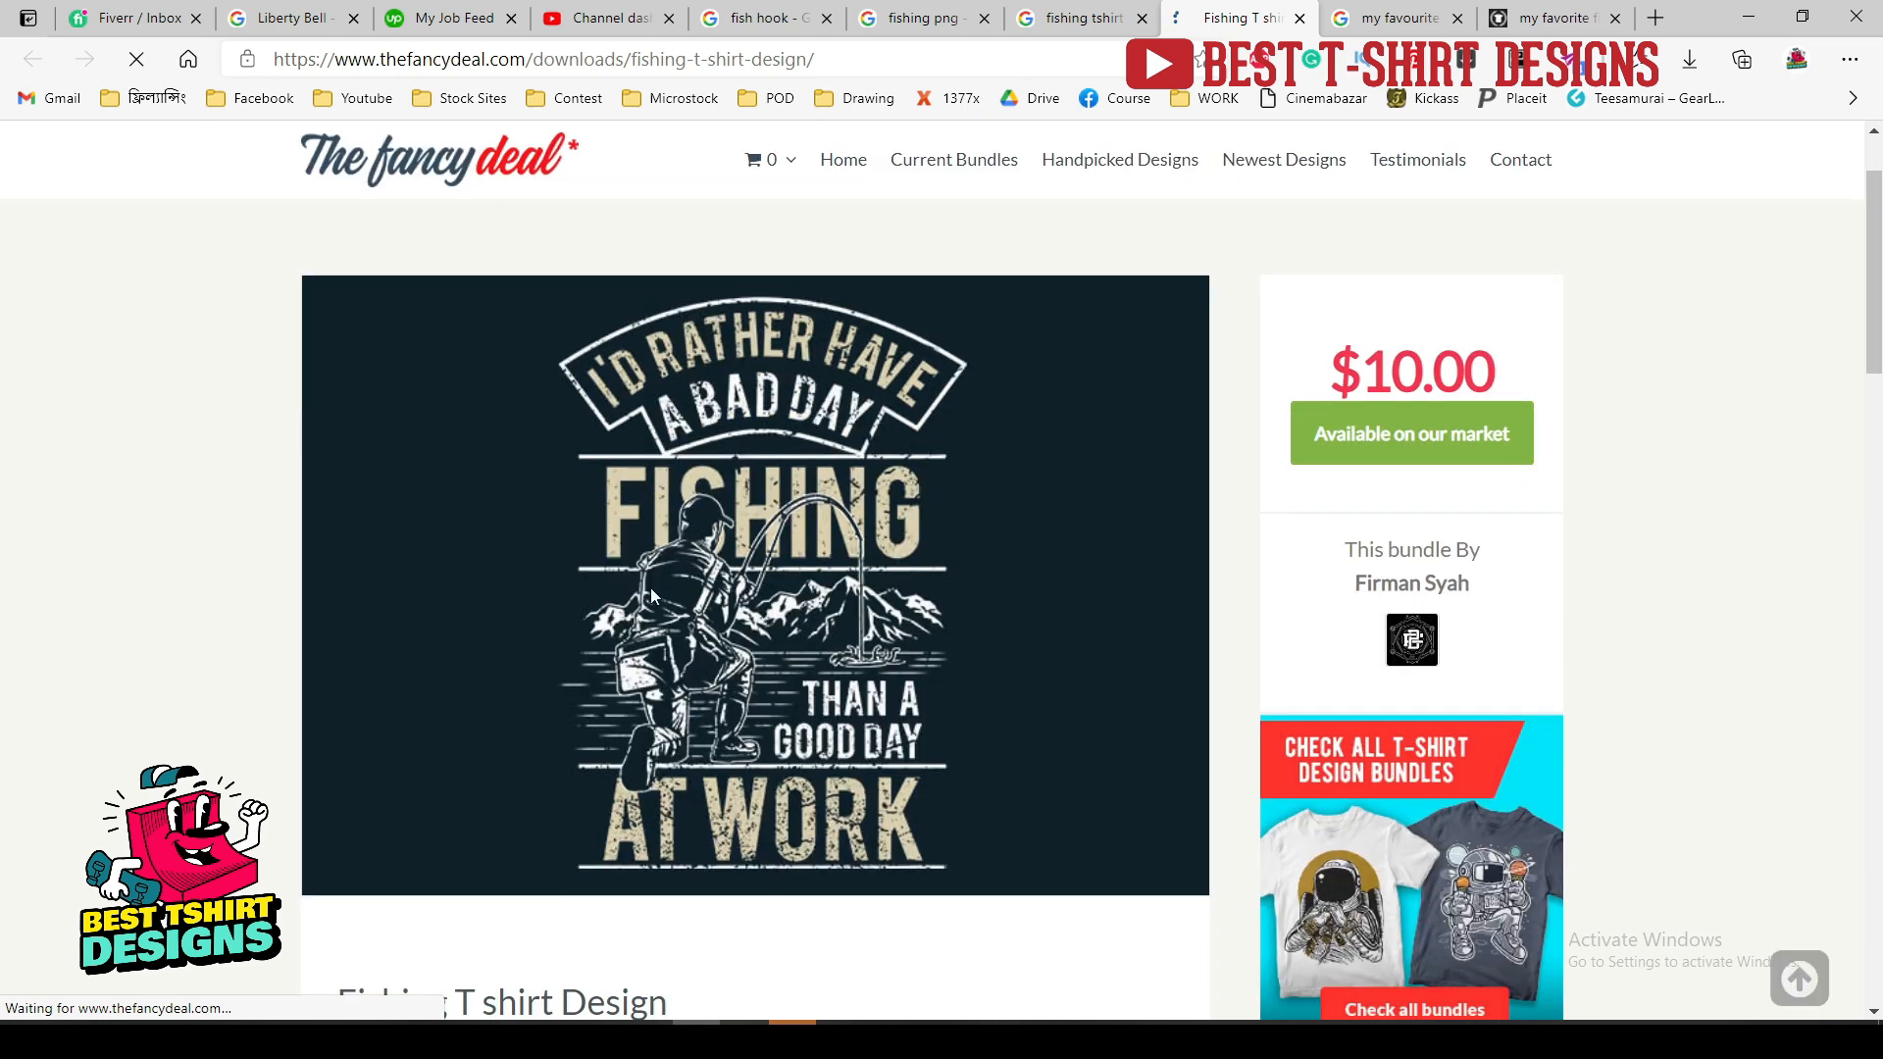
# Browse the "fishing png" image results and open the related photo of the kneeling fisherman on planks.
pyautogui.click(899, 10)
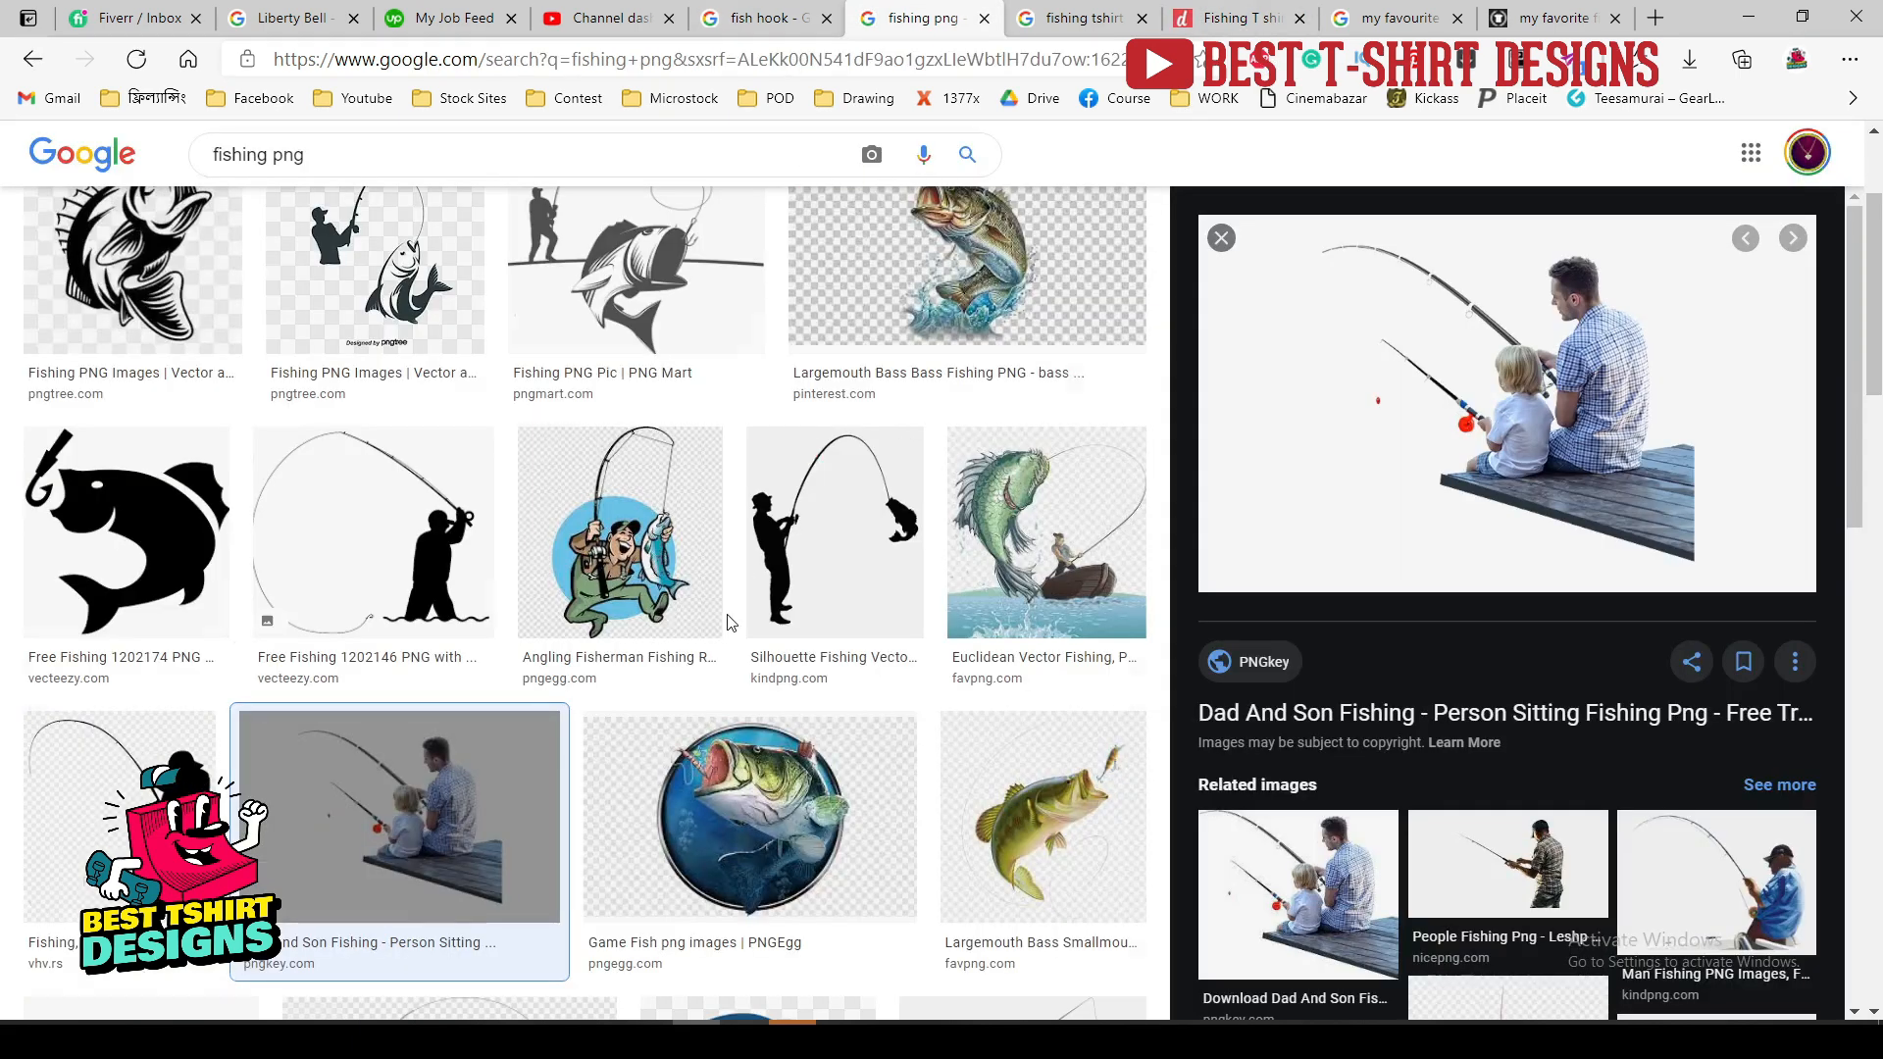
pyautogui.scroll(-12, 797, 631)
pyautogui.scroll(-13, 797, 631)
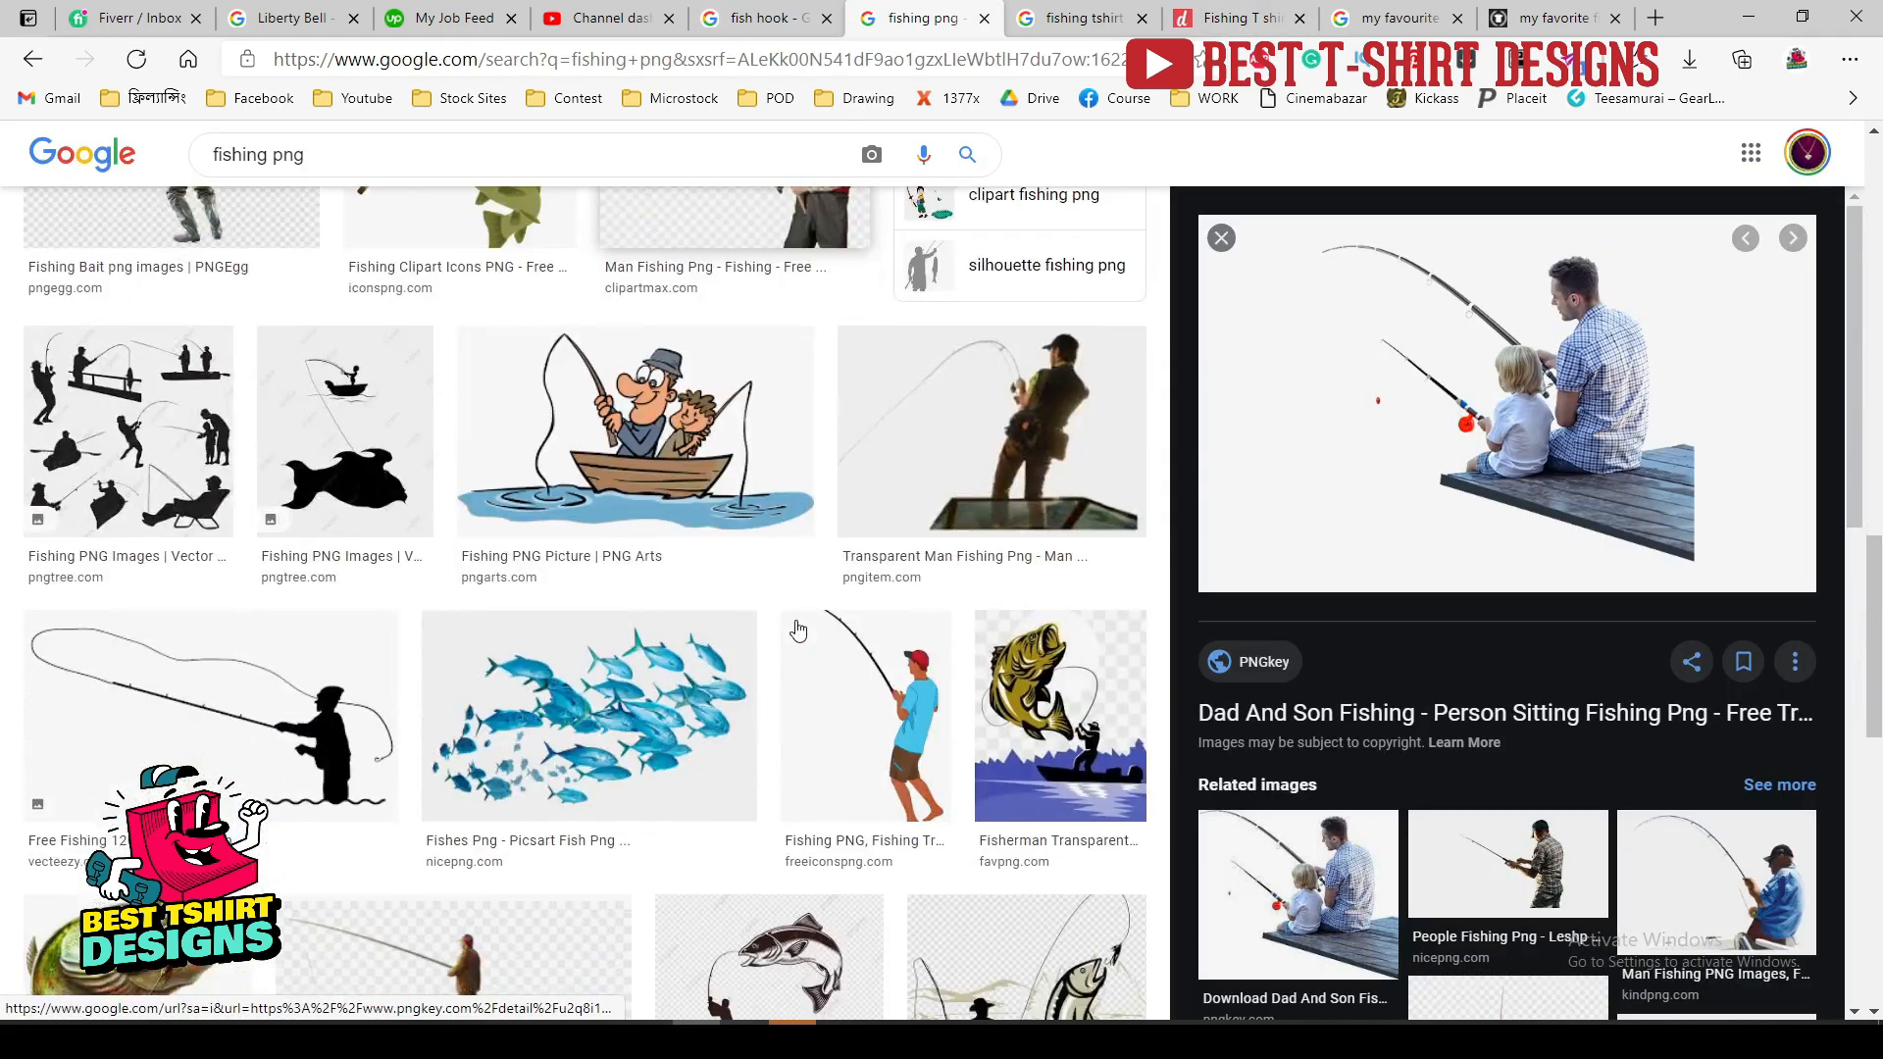
pyautogui.scroll(-4, 796, 628)
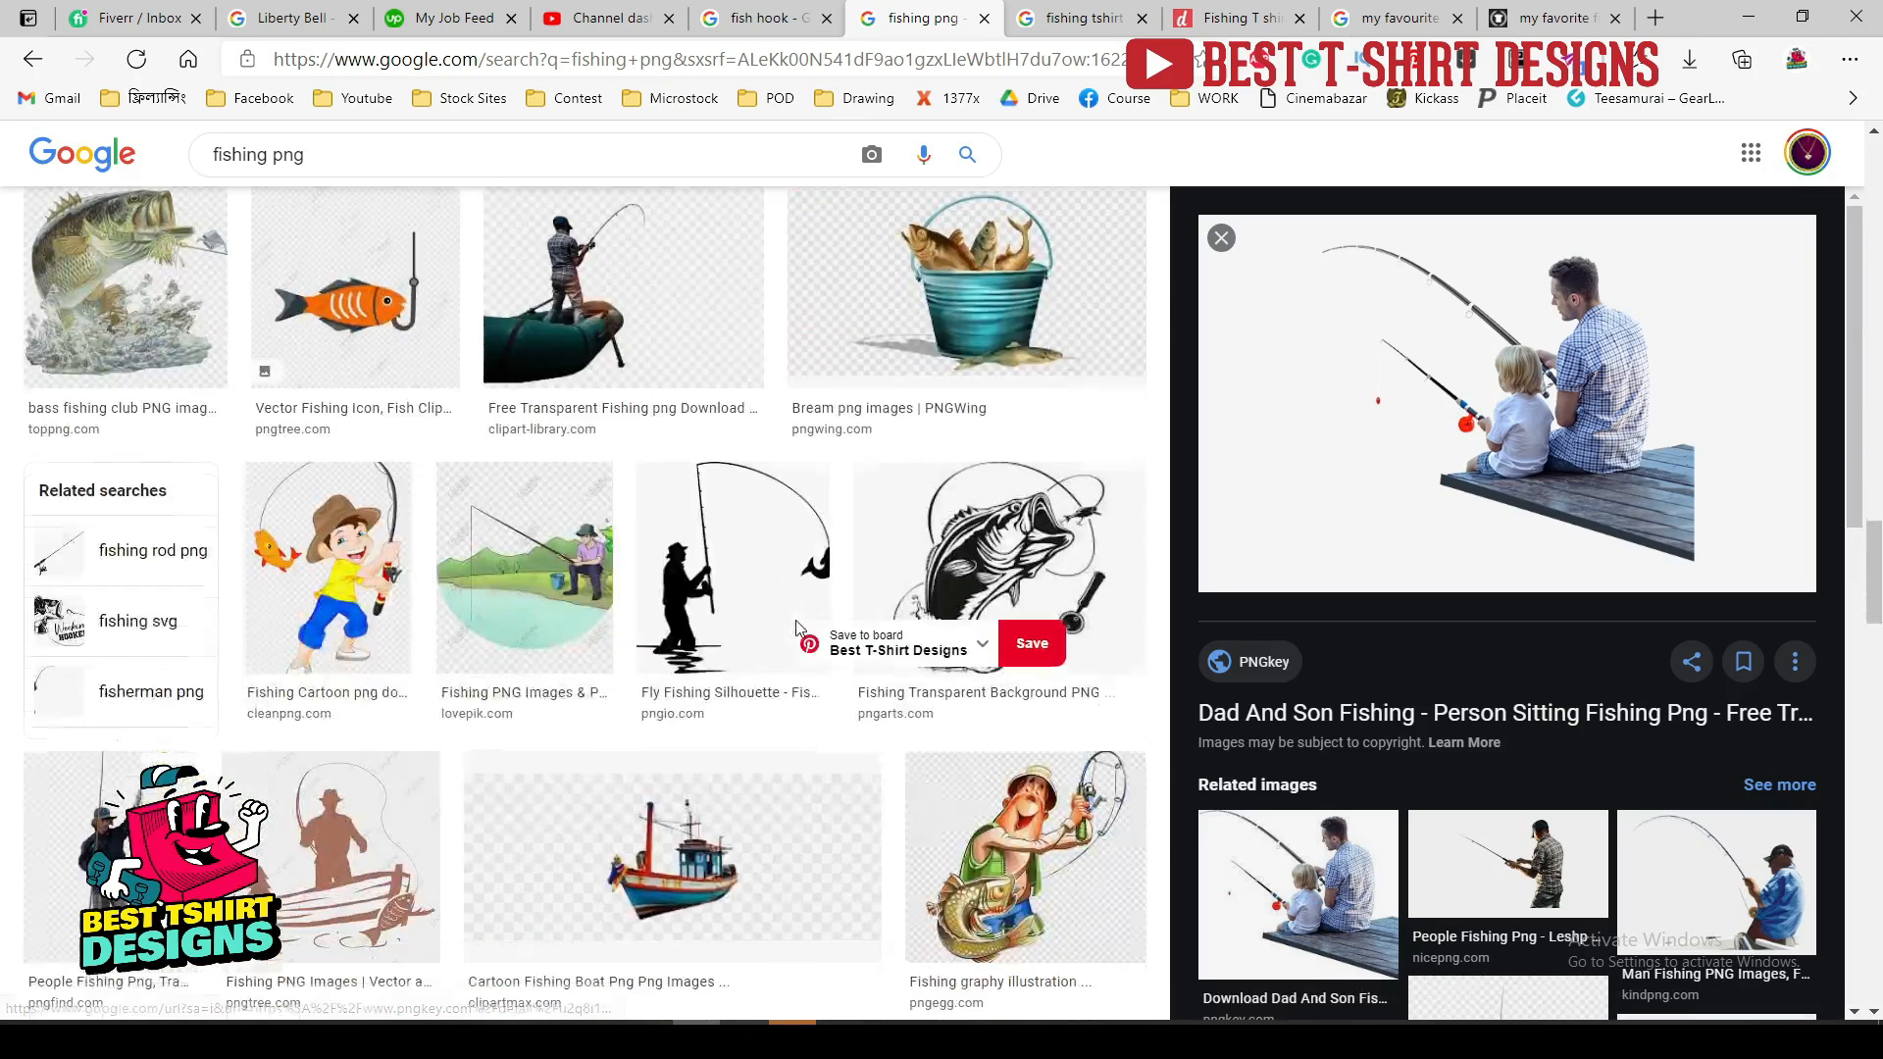
pyautogui.scroll(4, 589, 637)
pyautogui.scroll(-3, 561, 639)
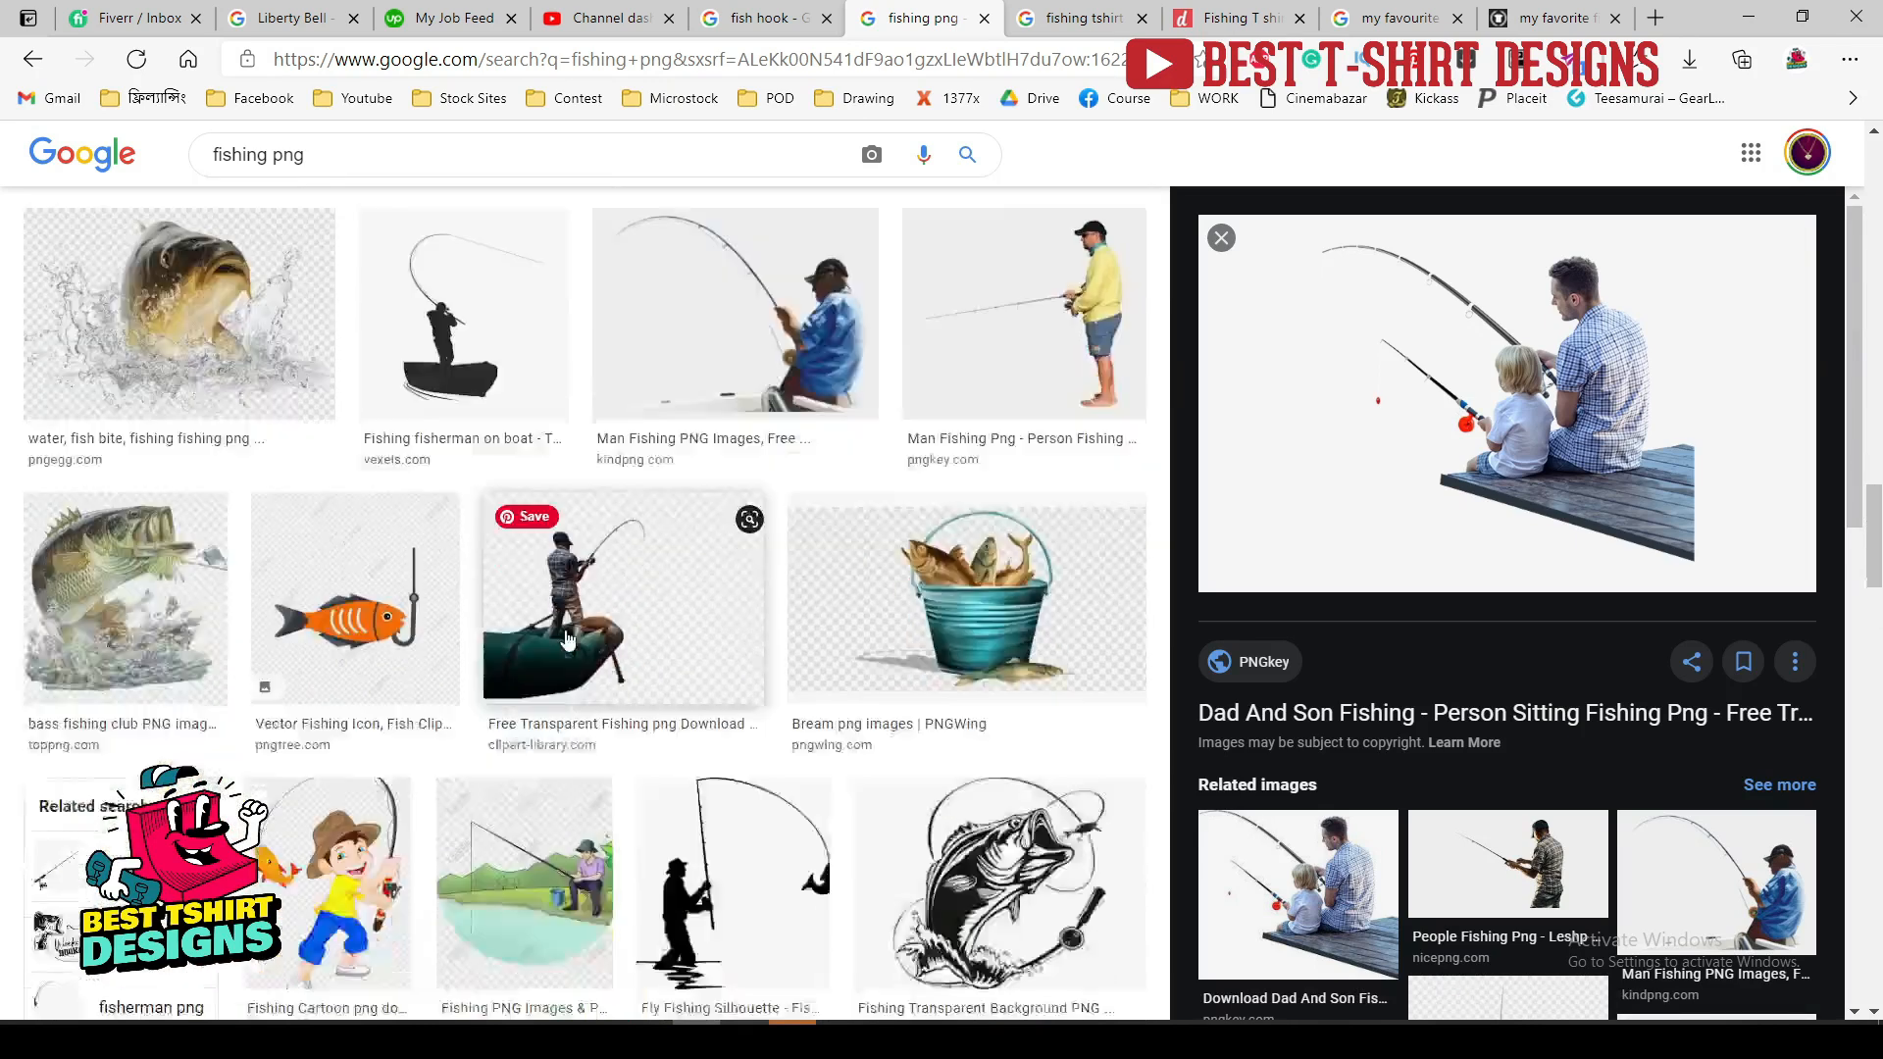
pyautogui.click(627, 438)
pyautogui.scroll(-10, 1495, 670)
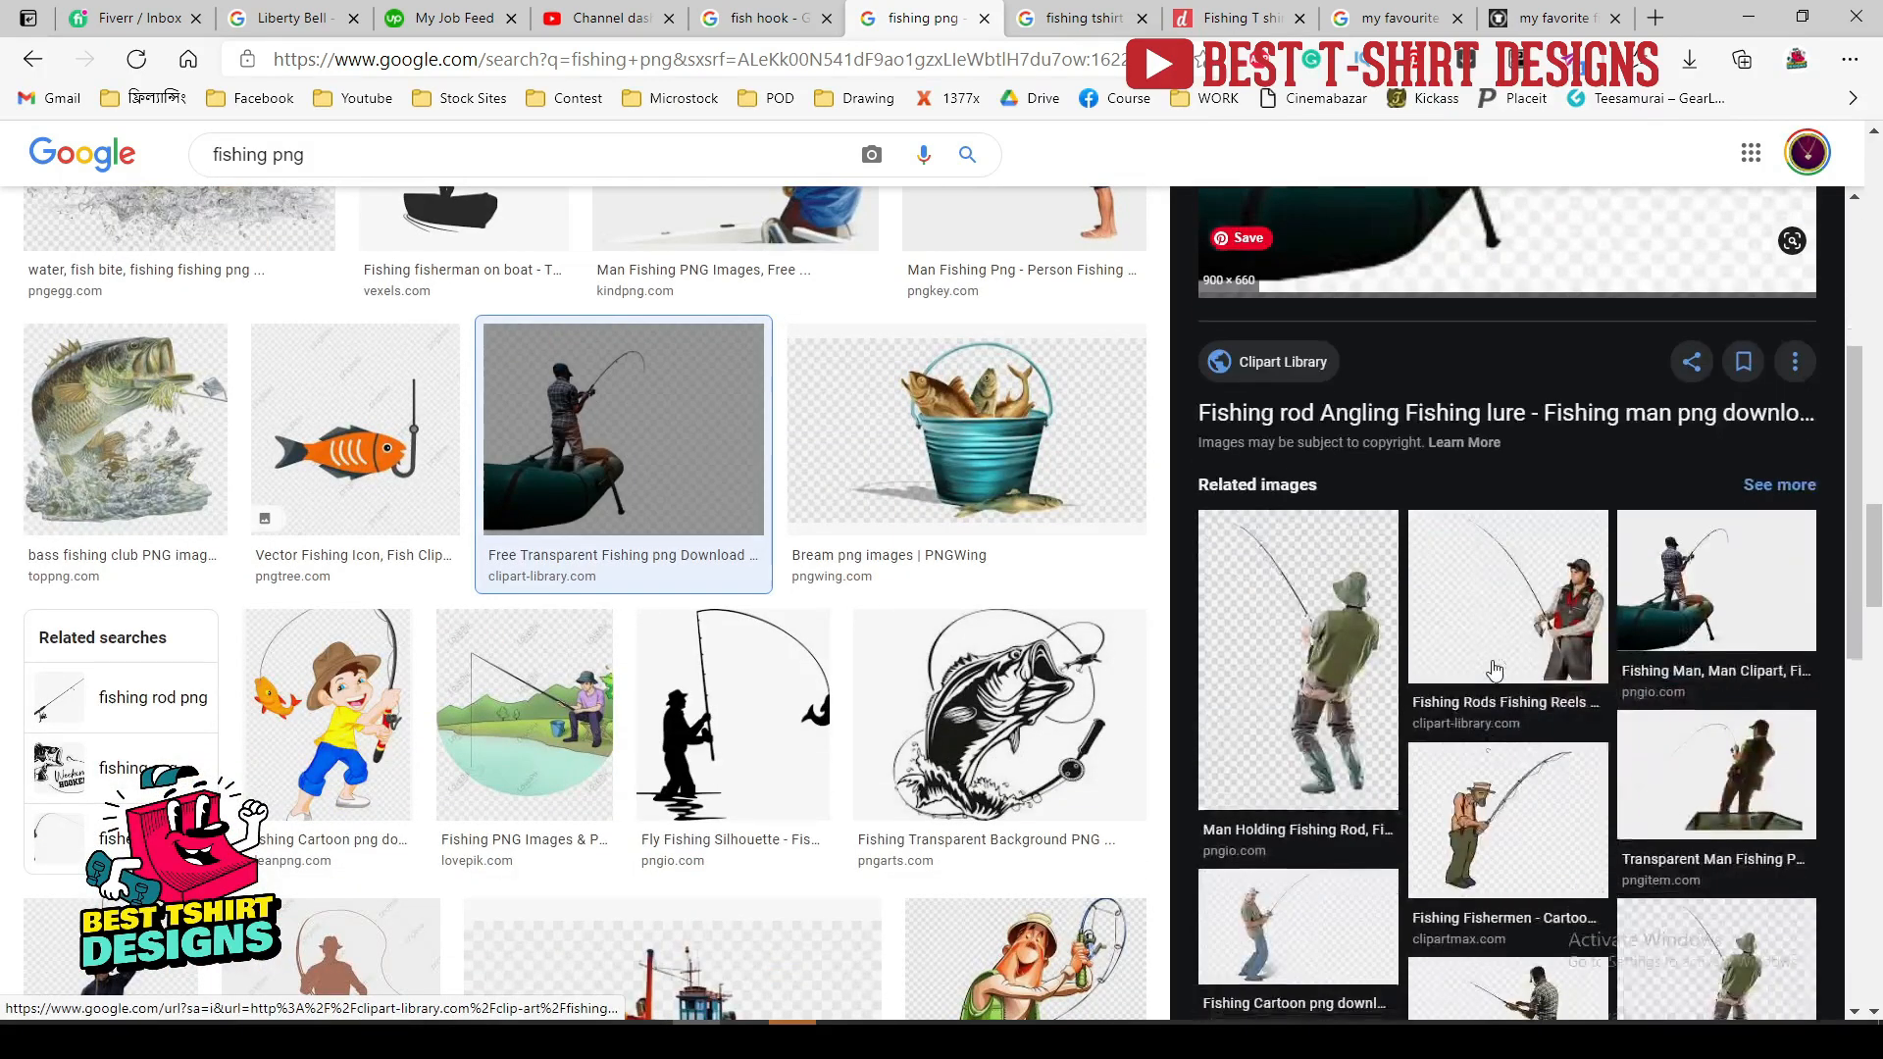
pyautogui.click(1667, 728)
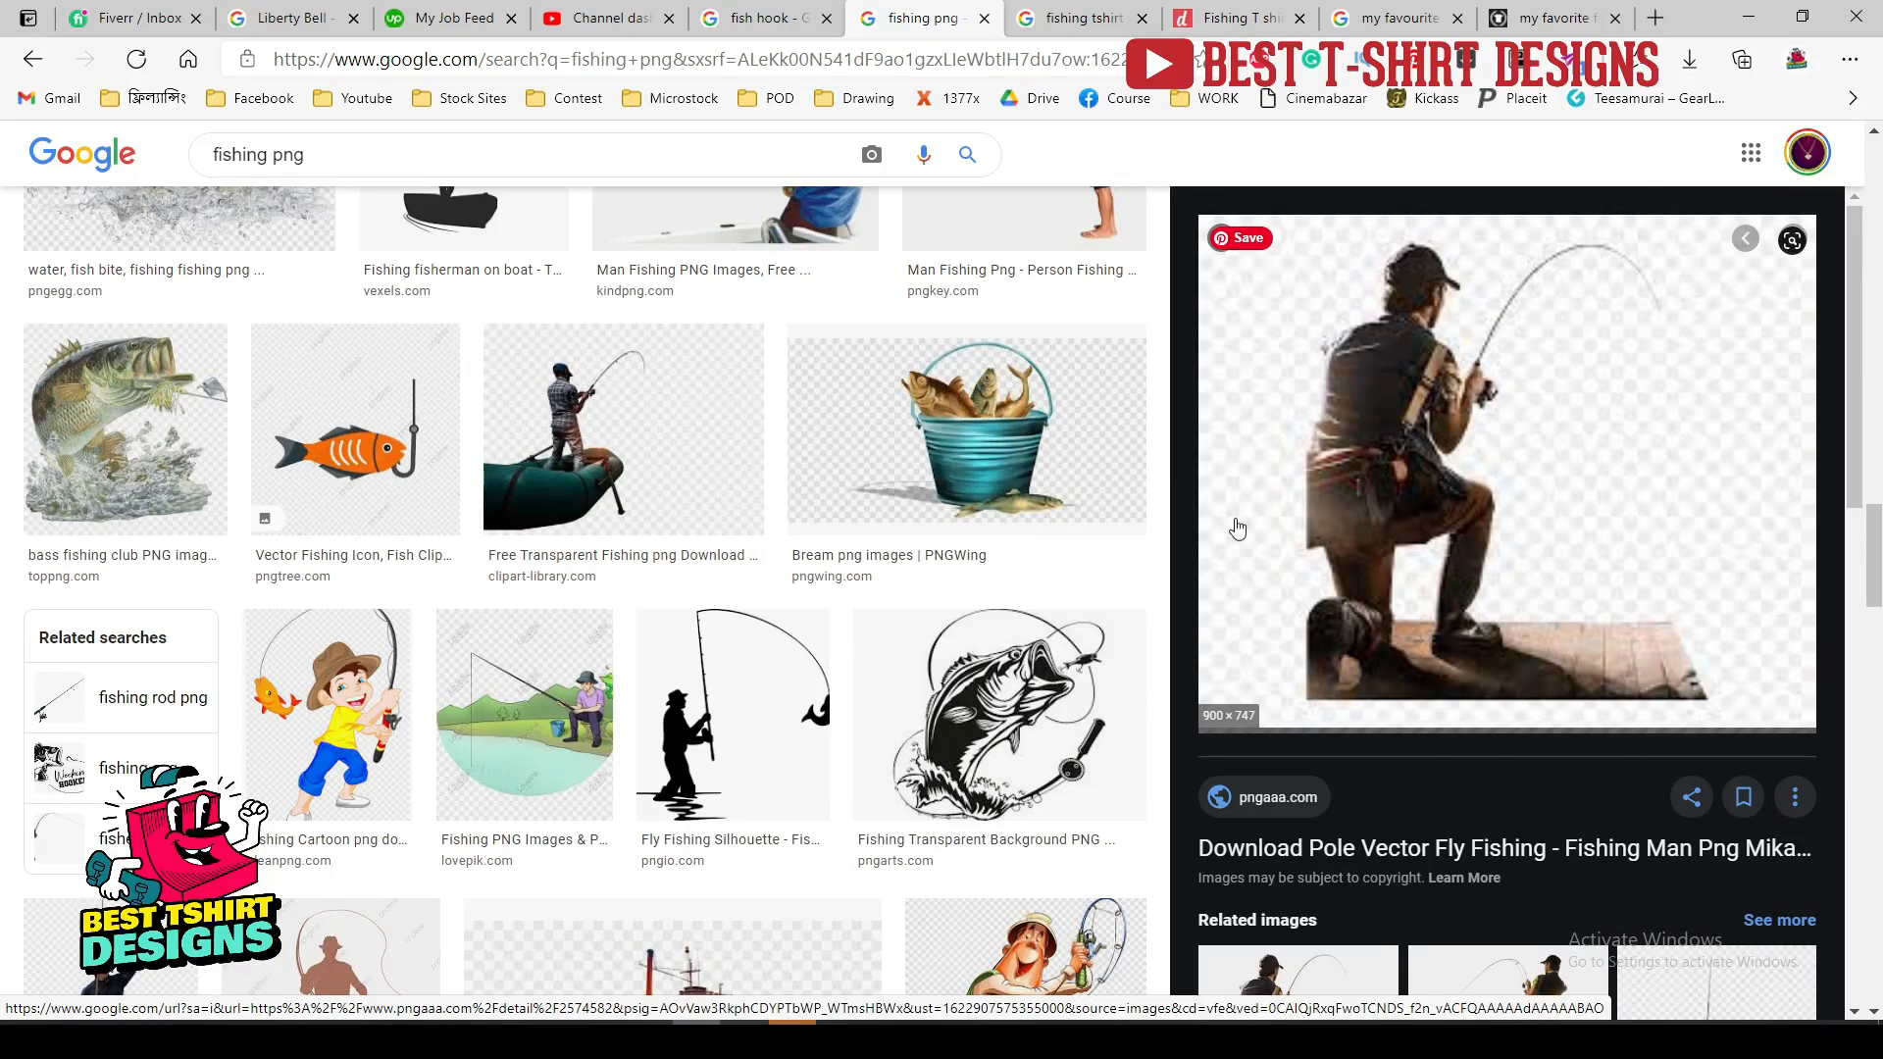
# Compare the fisherman illustration on the Thefancydeal design page with the kneeling fisherman source photo.
pyautogui.click(1079, 18)
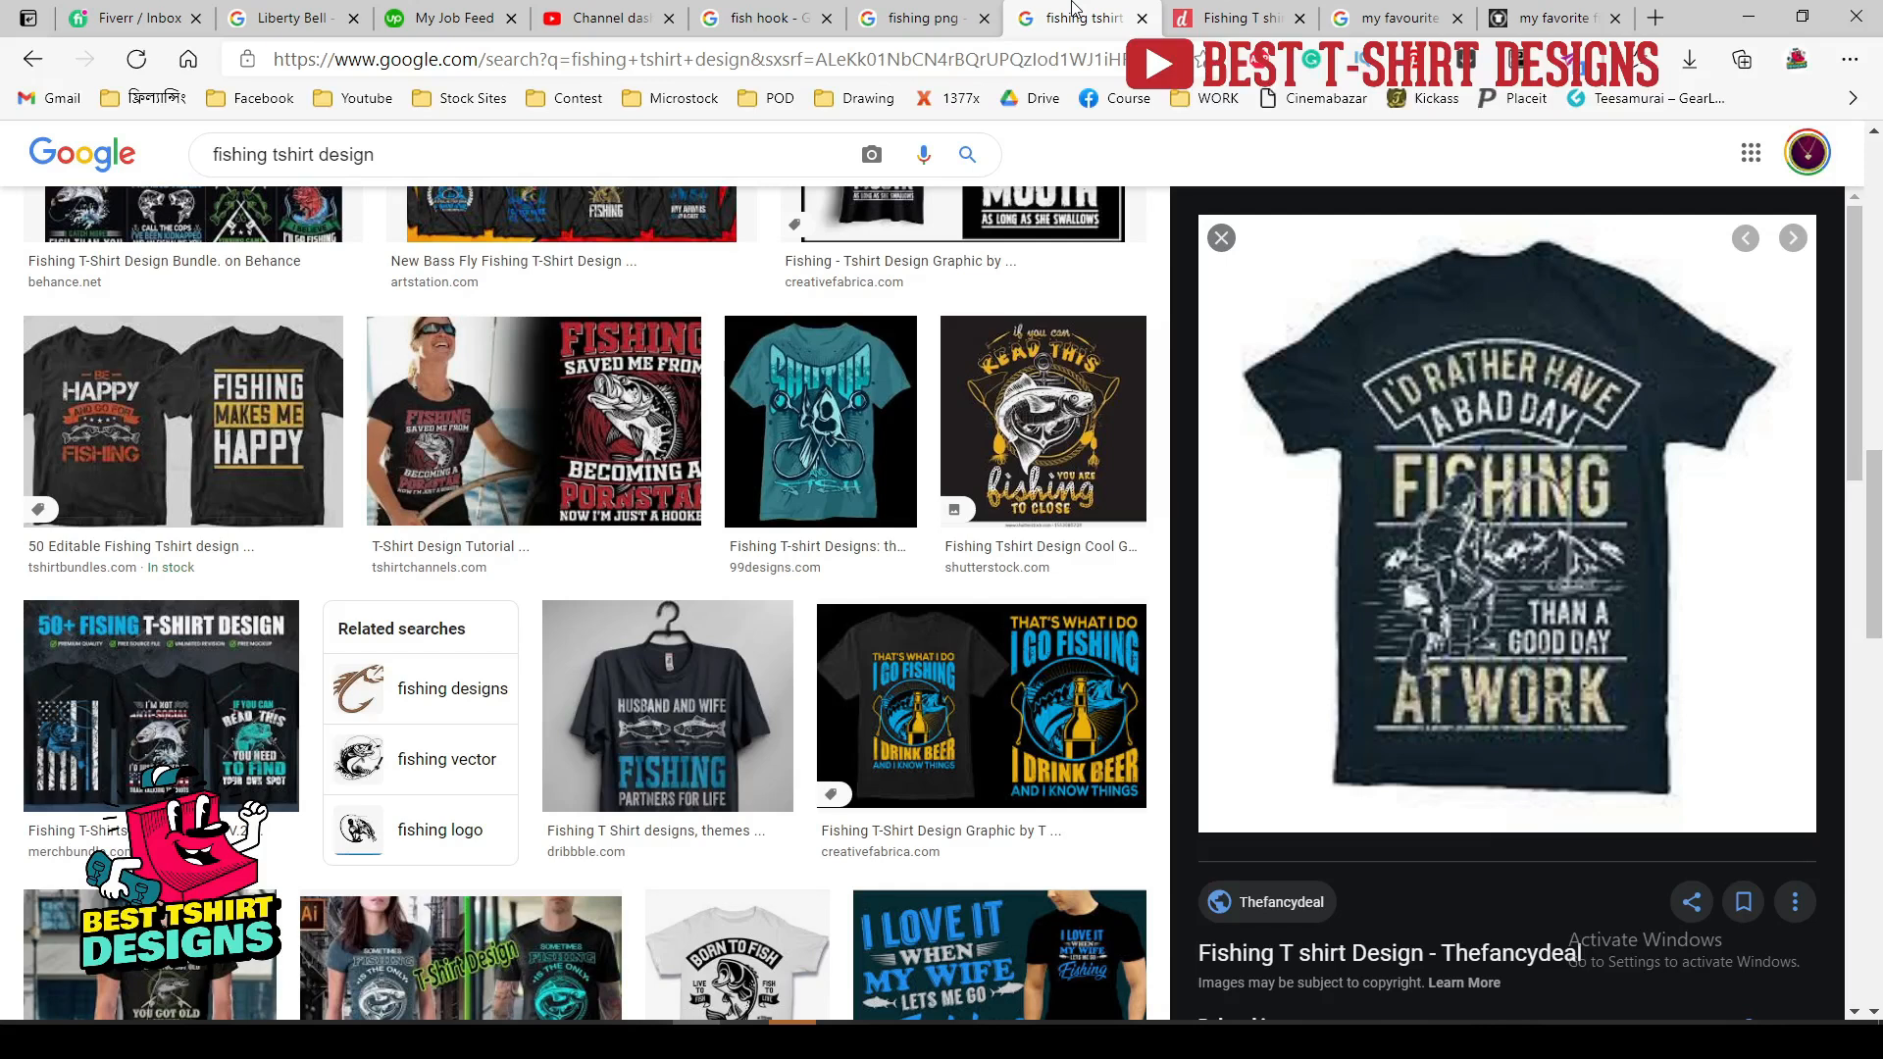
pyautogui.click(1238, 17)
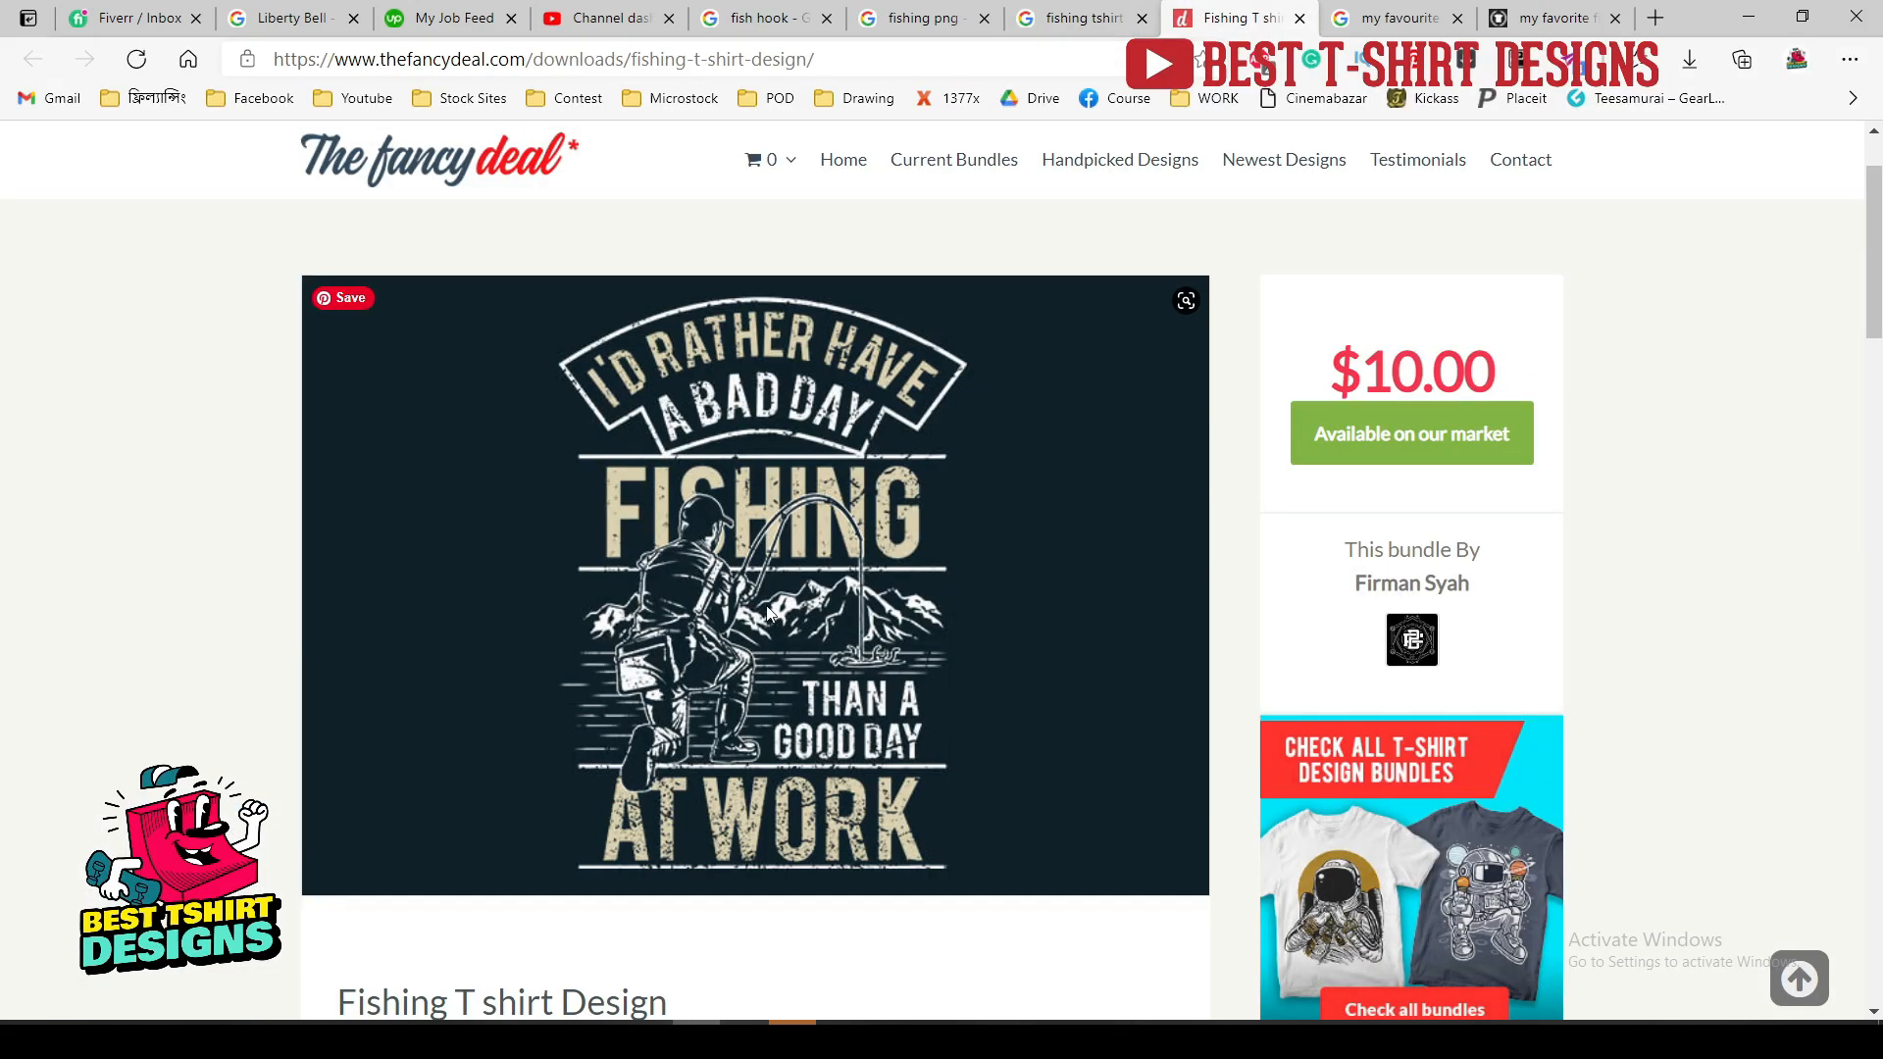
pyautogui.click(921, 17)
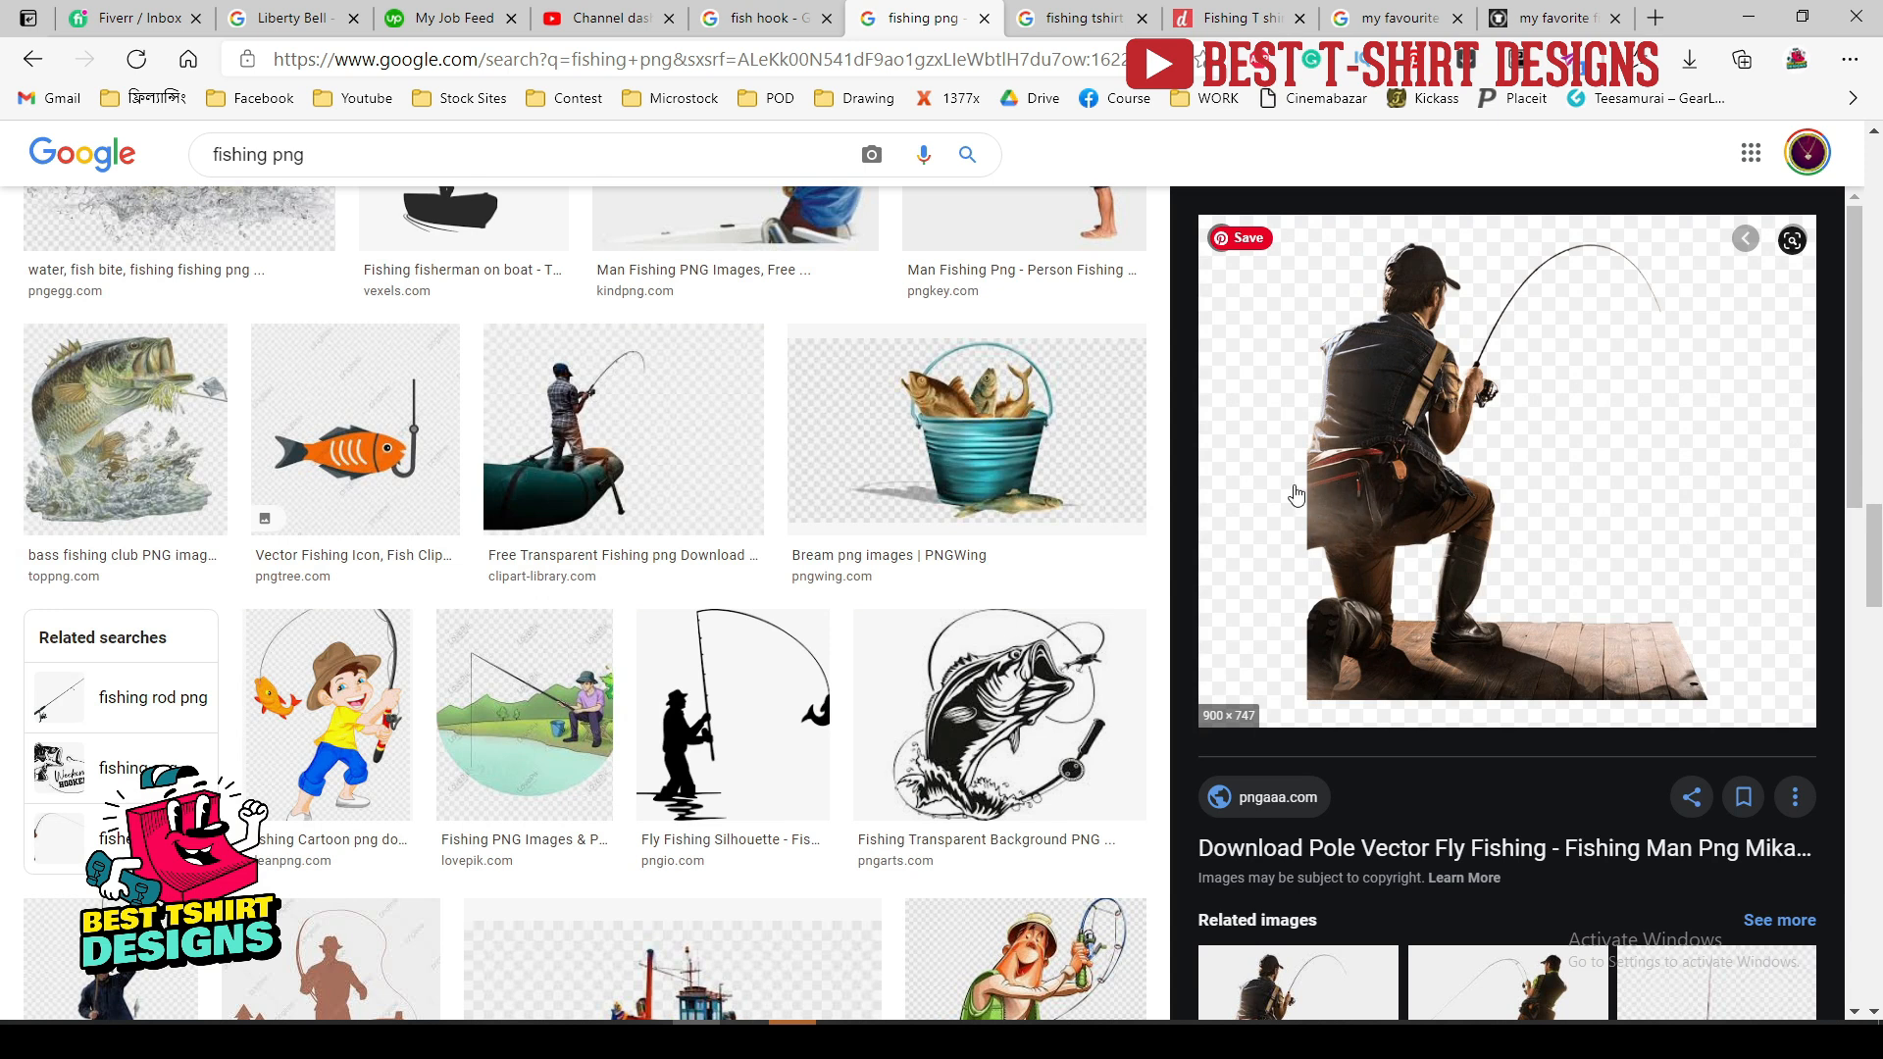
pyautogui.hotkey('ctrl', 'Tab')
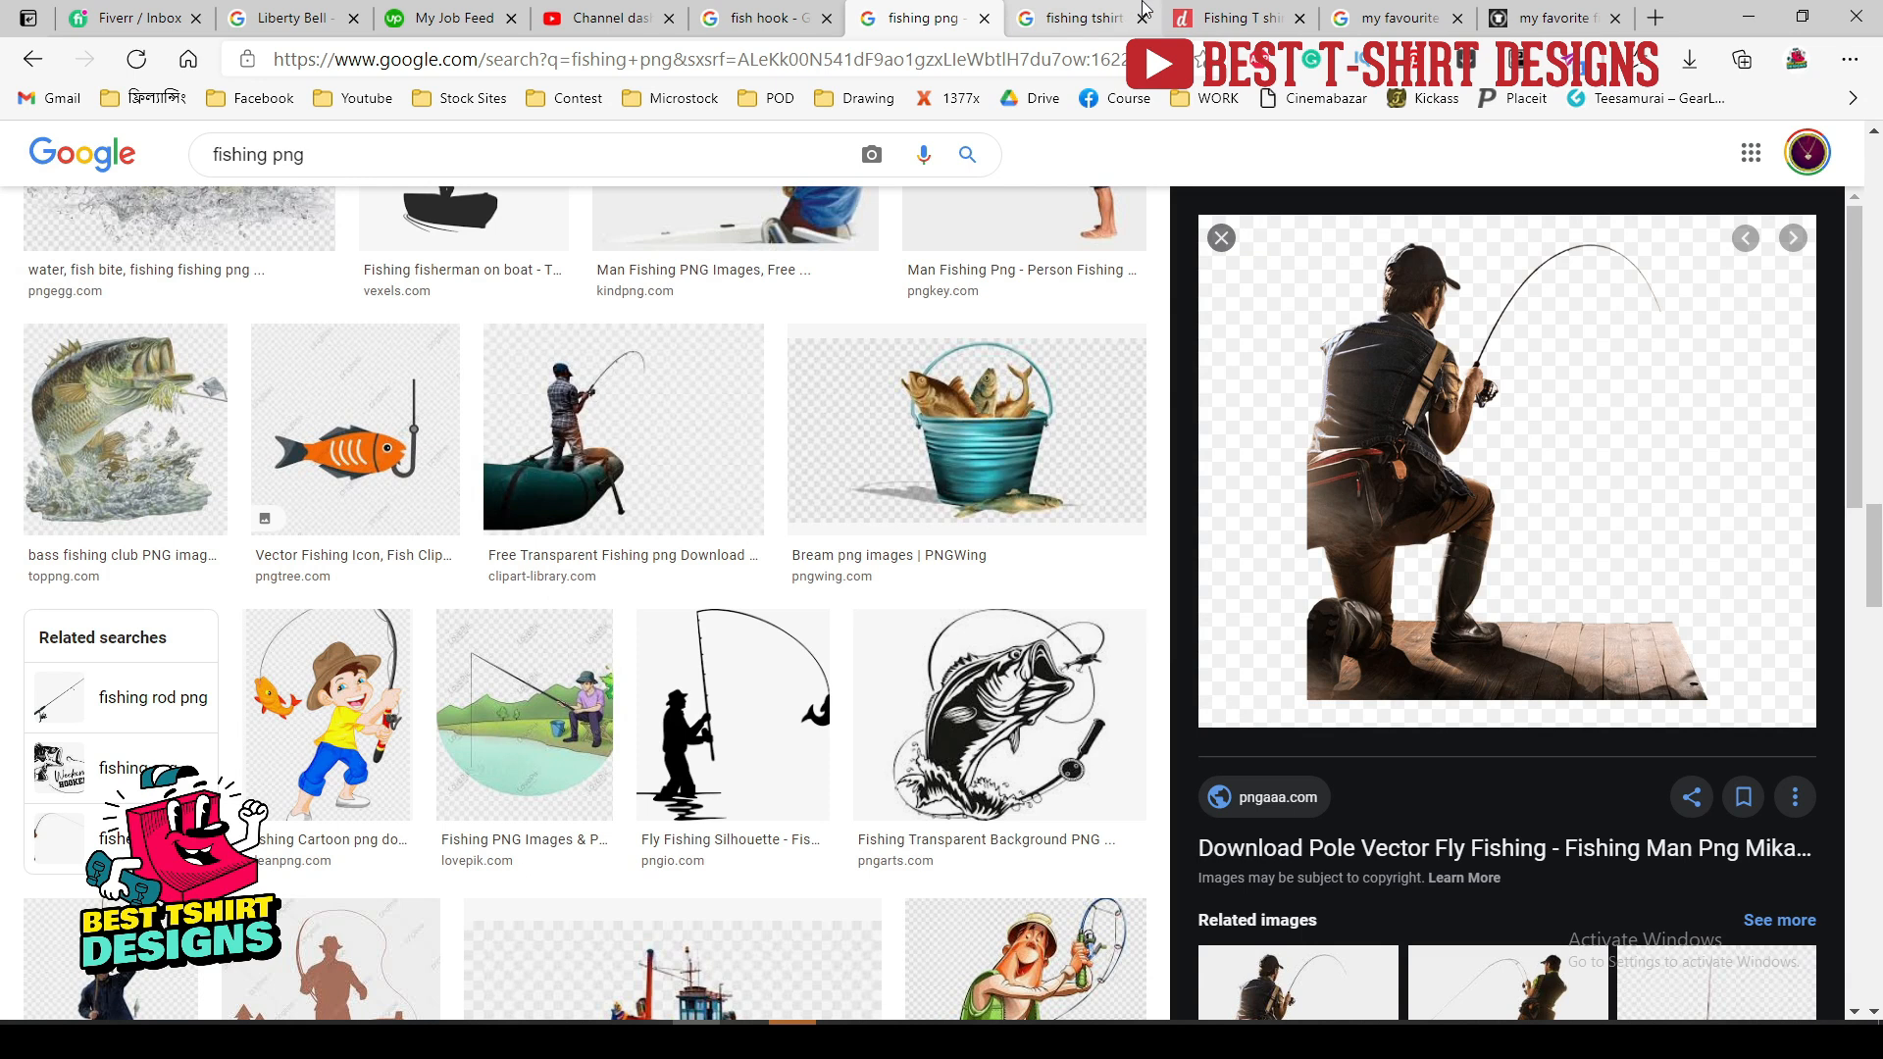
pyautogui.hotkey('ctrl', 'Tab')
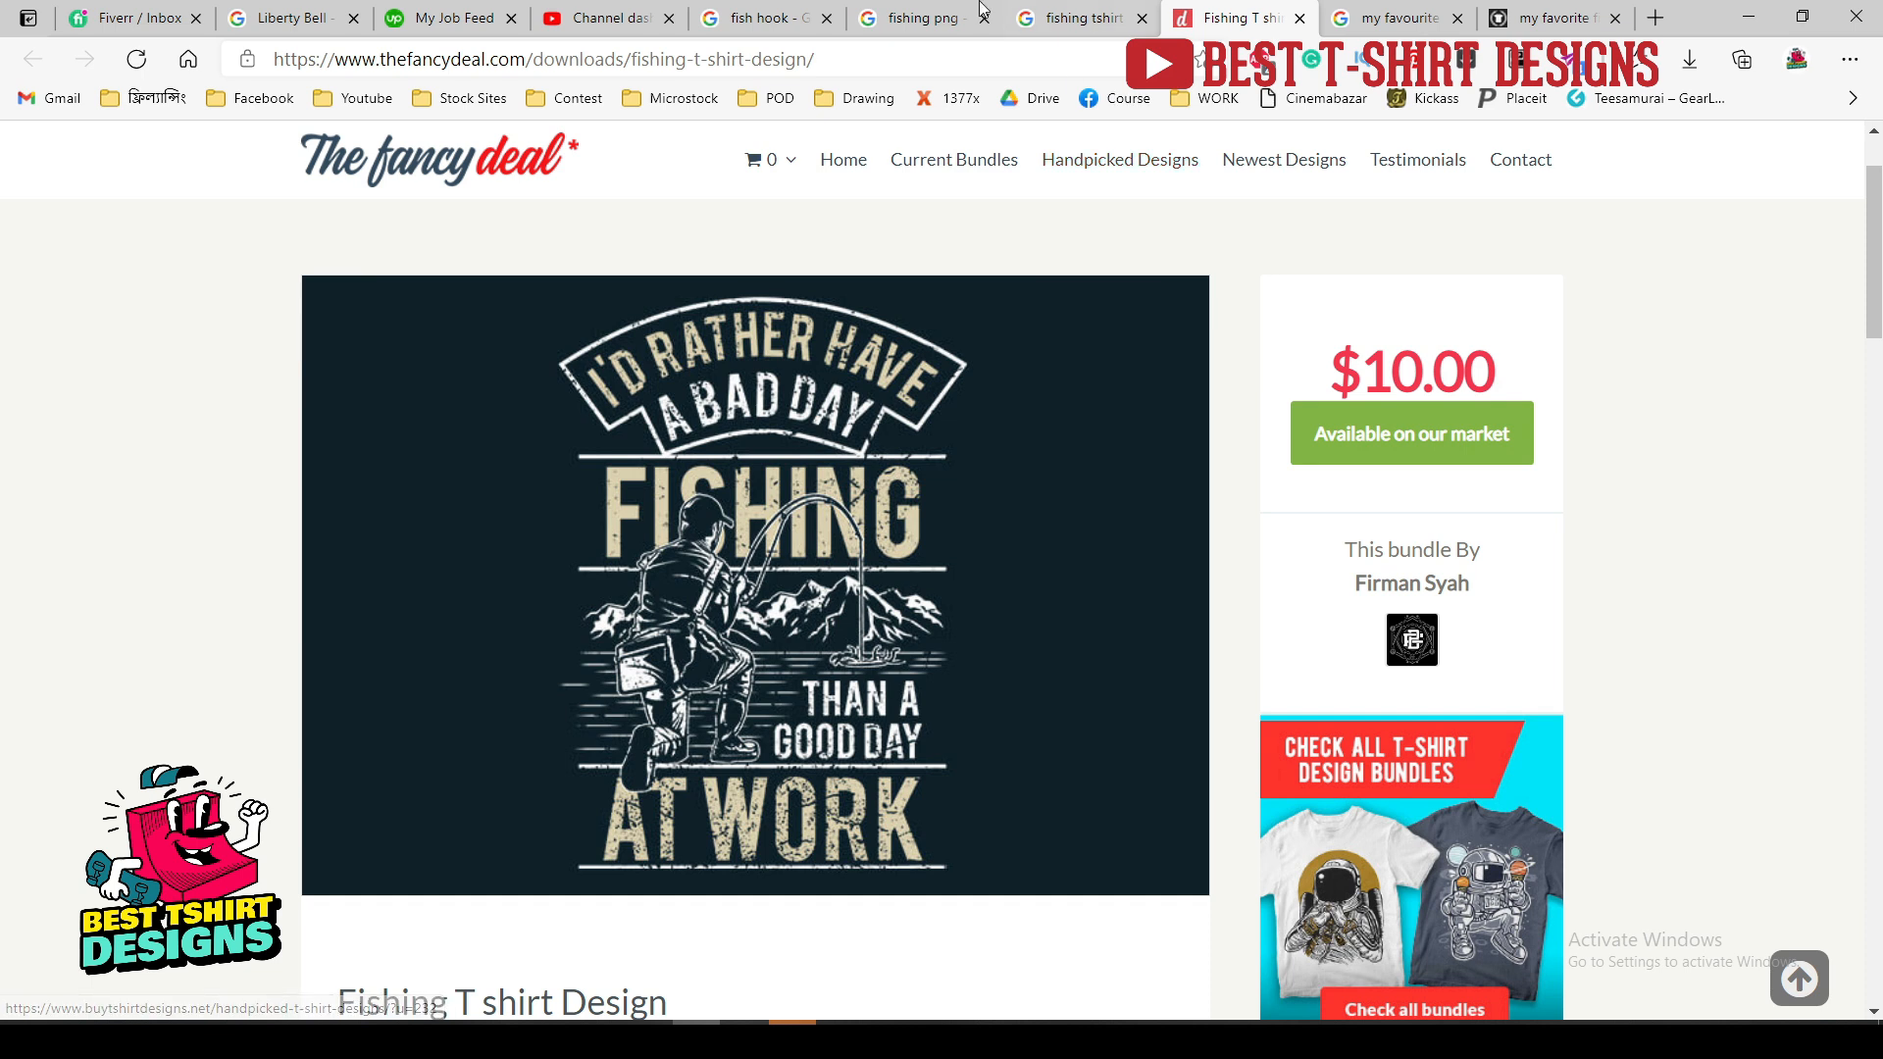
# View the green lure photo in the "fish hook" results, switch to Illustrator and examine the traced lure silhouette with its hooks.
pyautogui.click(937, 12)
pyautogui.click(762, 17)
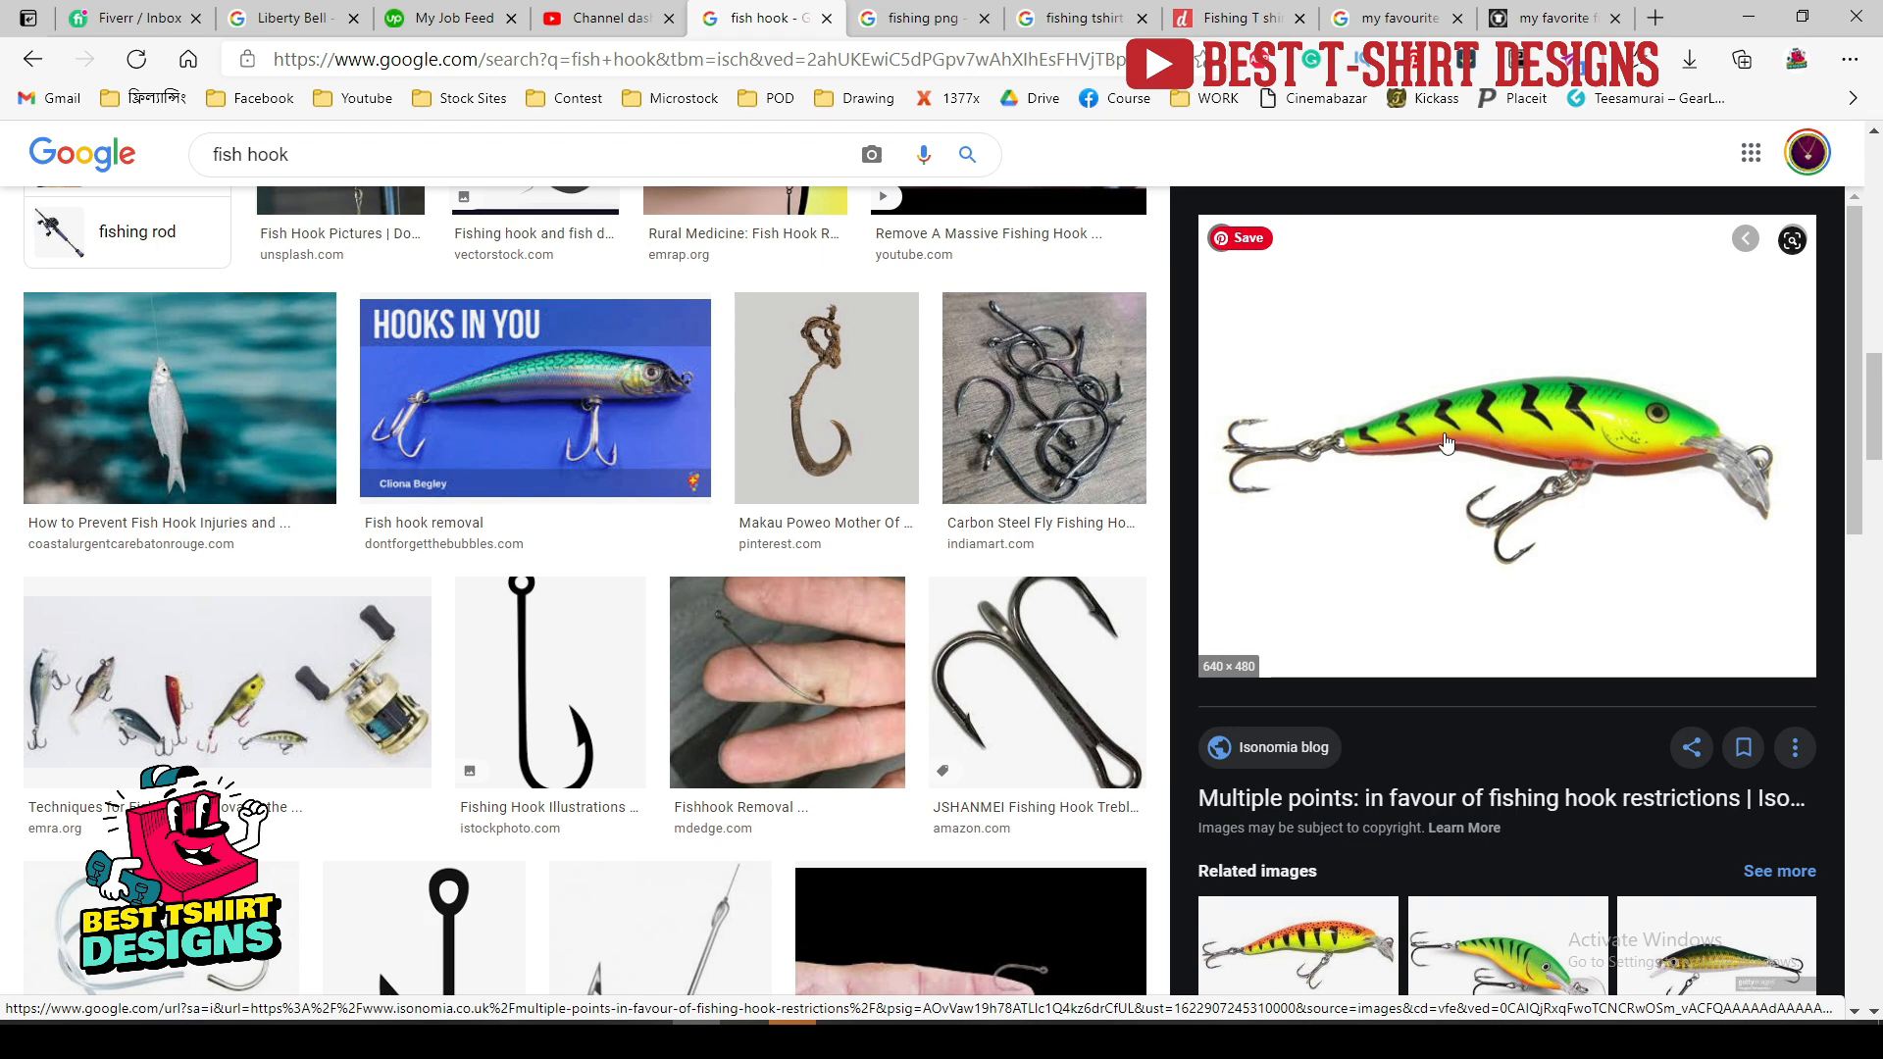
pyautogui.hotkey('alt', 'Tab')
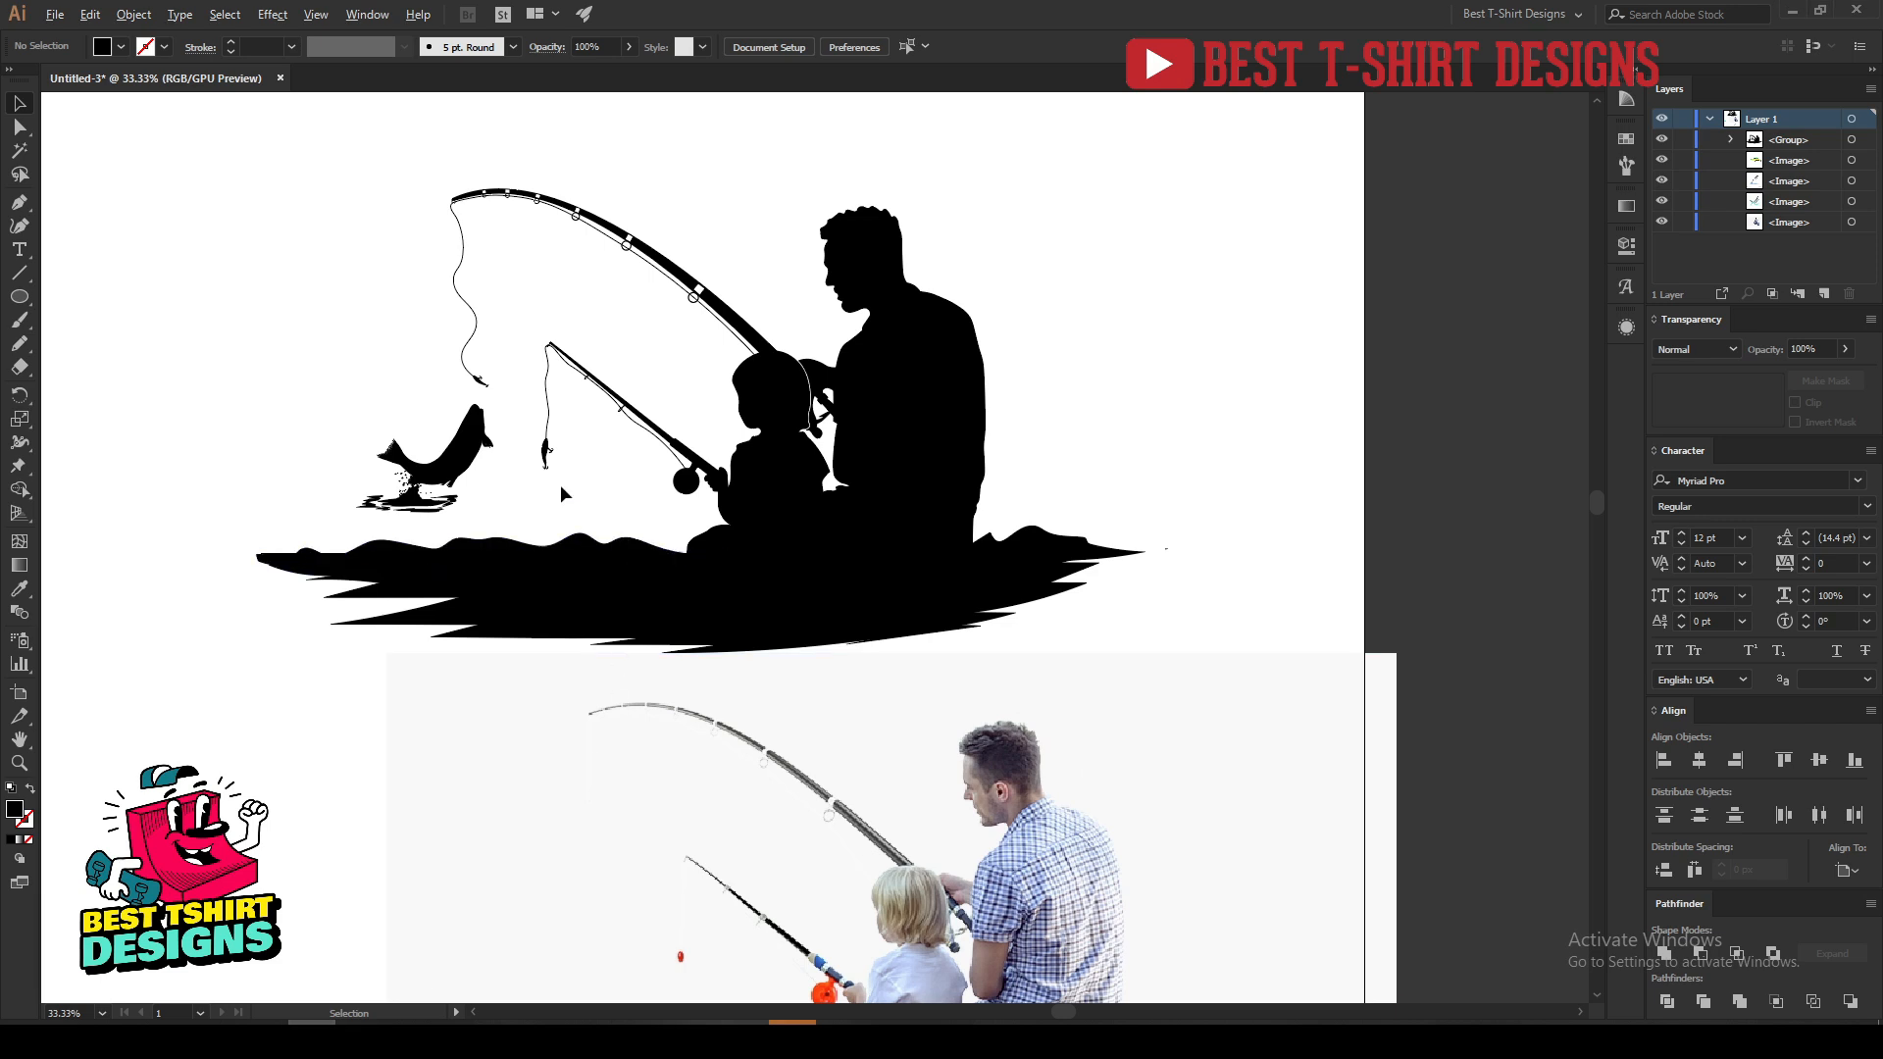
pyautogui.scroll(1, 561, 484)
pyautogui.scroll(8, 492, 478)
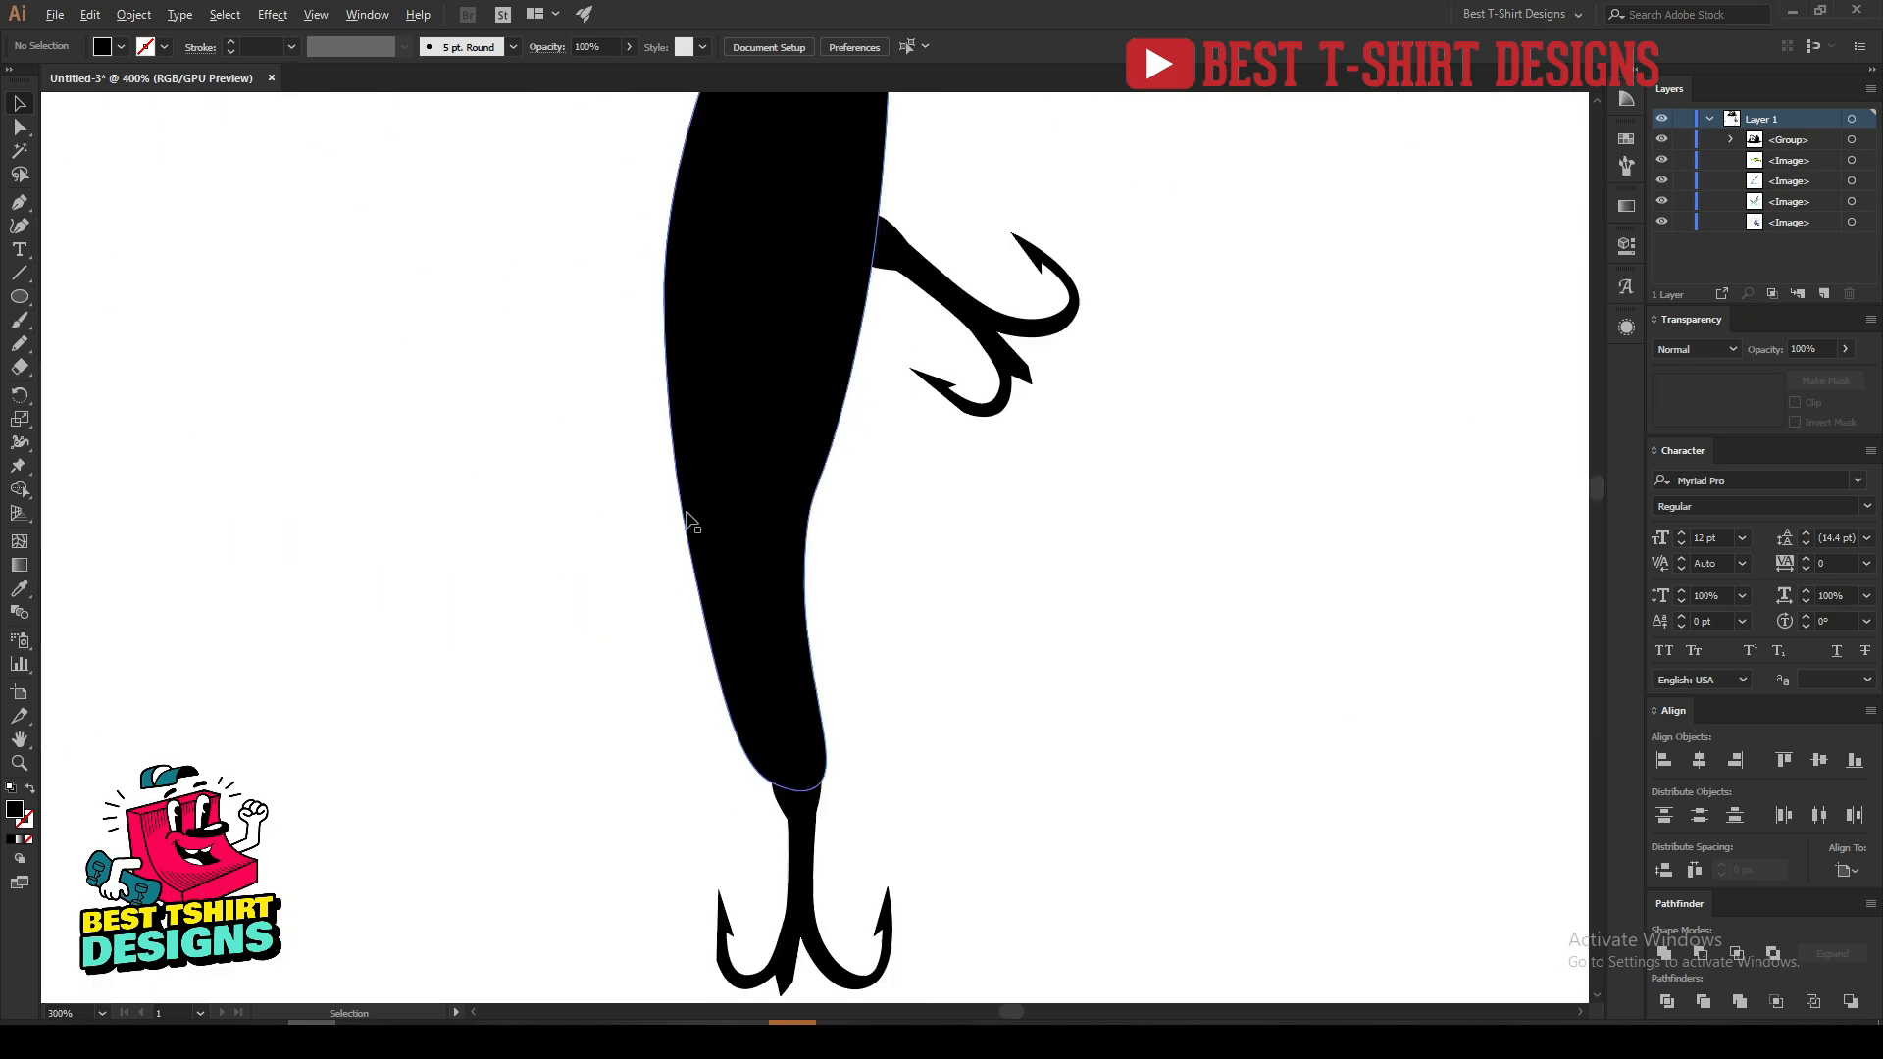
pyautogui.scroll(-2, 938, 517)
pyautogui.scroll(-8, 938, 518)
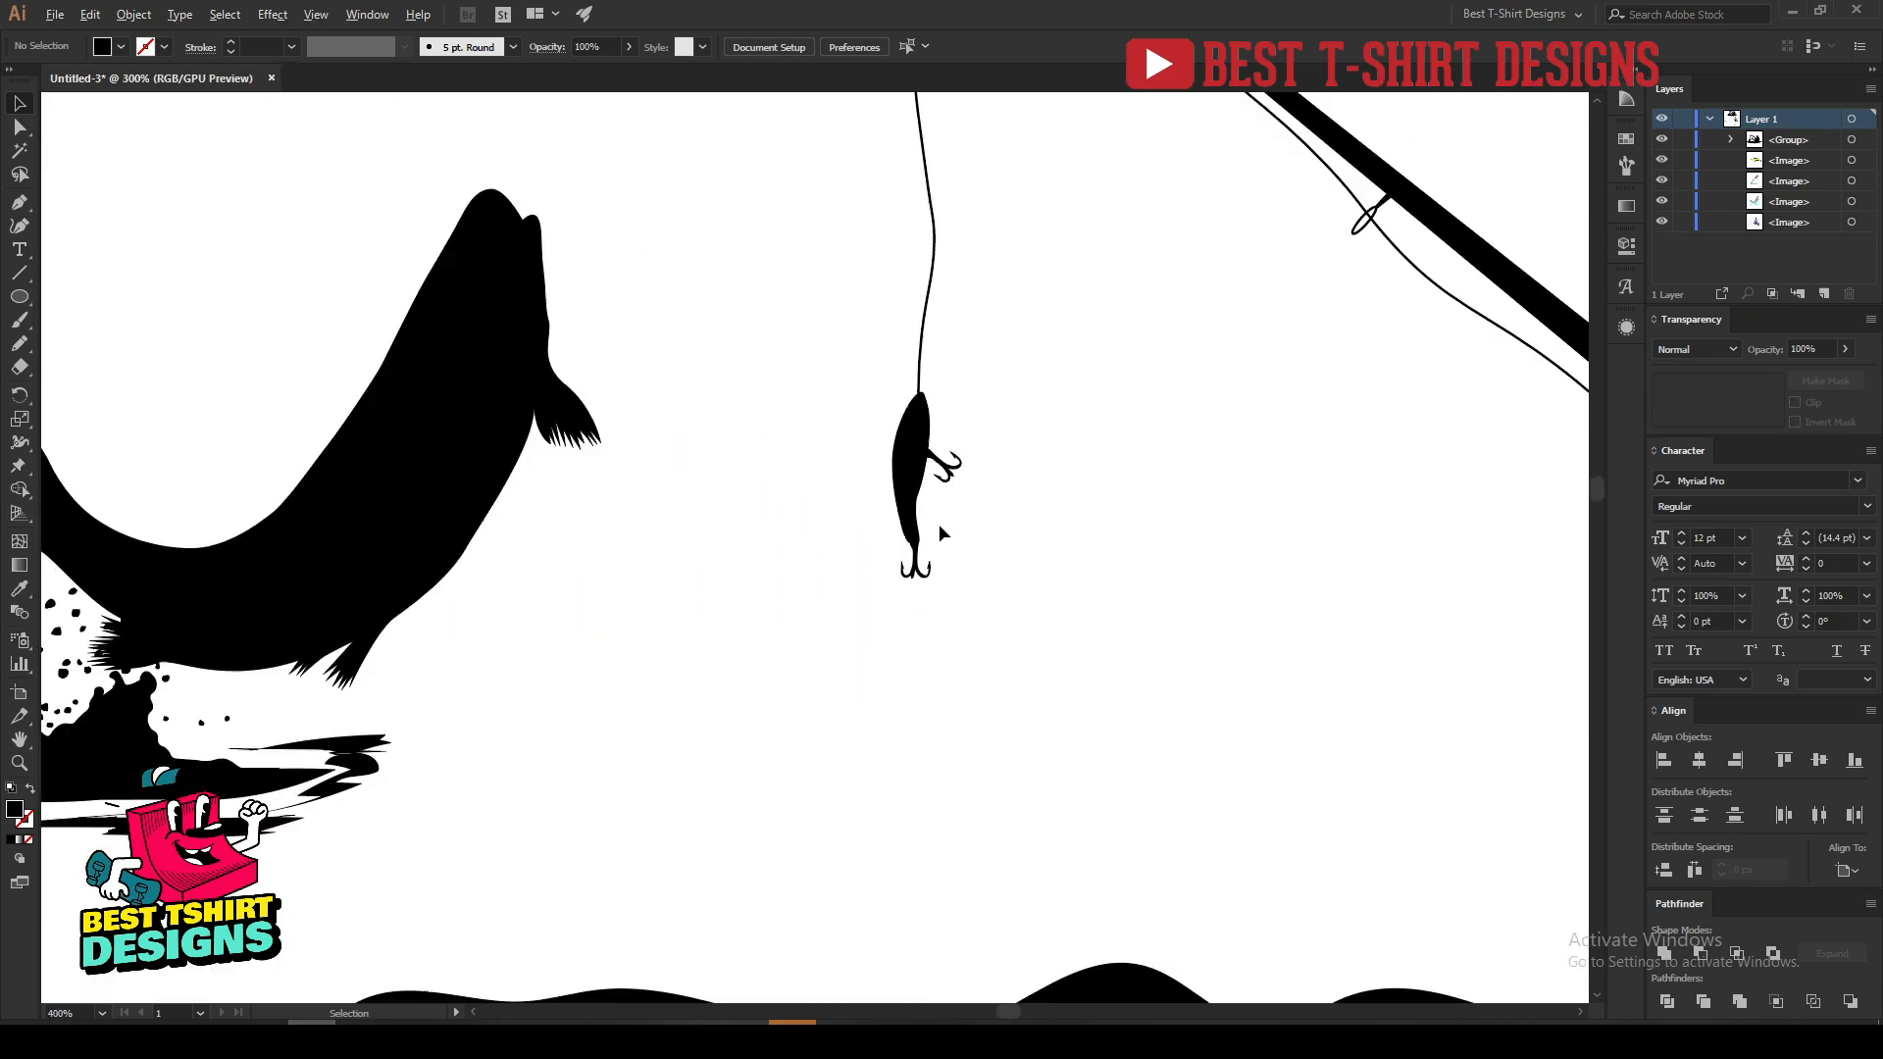
# Examine the leaping fish silhouette, its jagged fins and the water splash beneath it up close.
pyautogui.scroll(4, 549, 537)
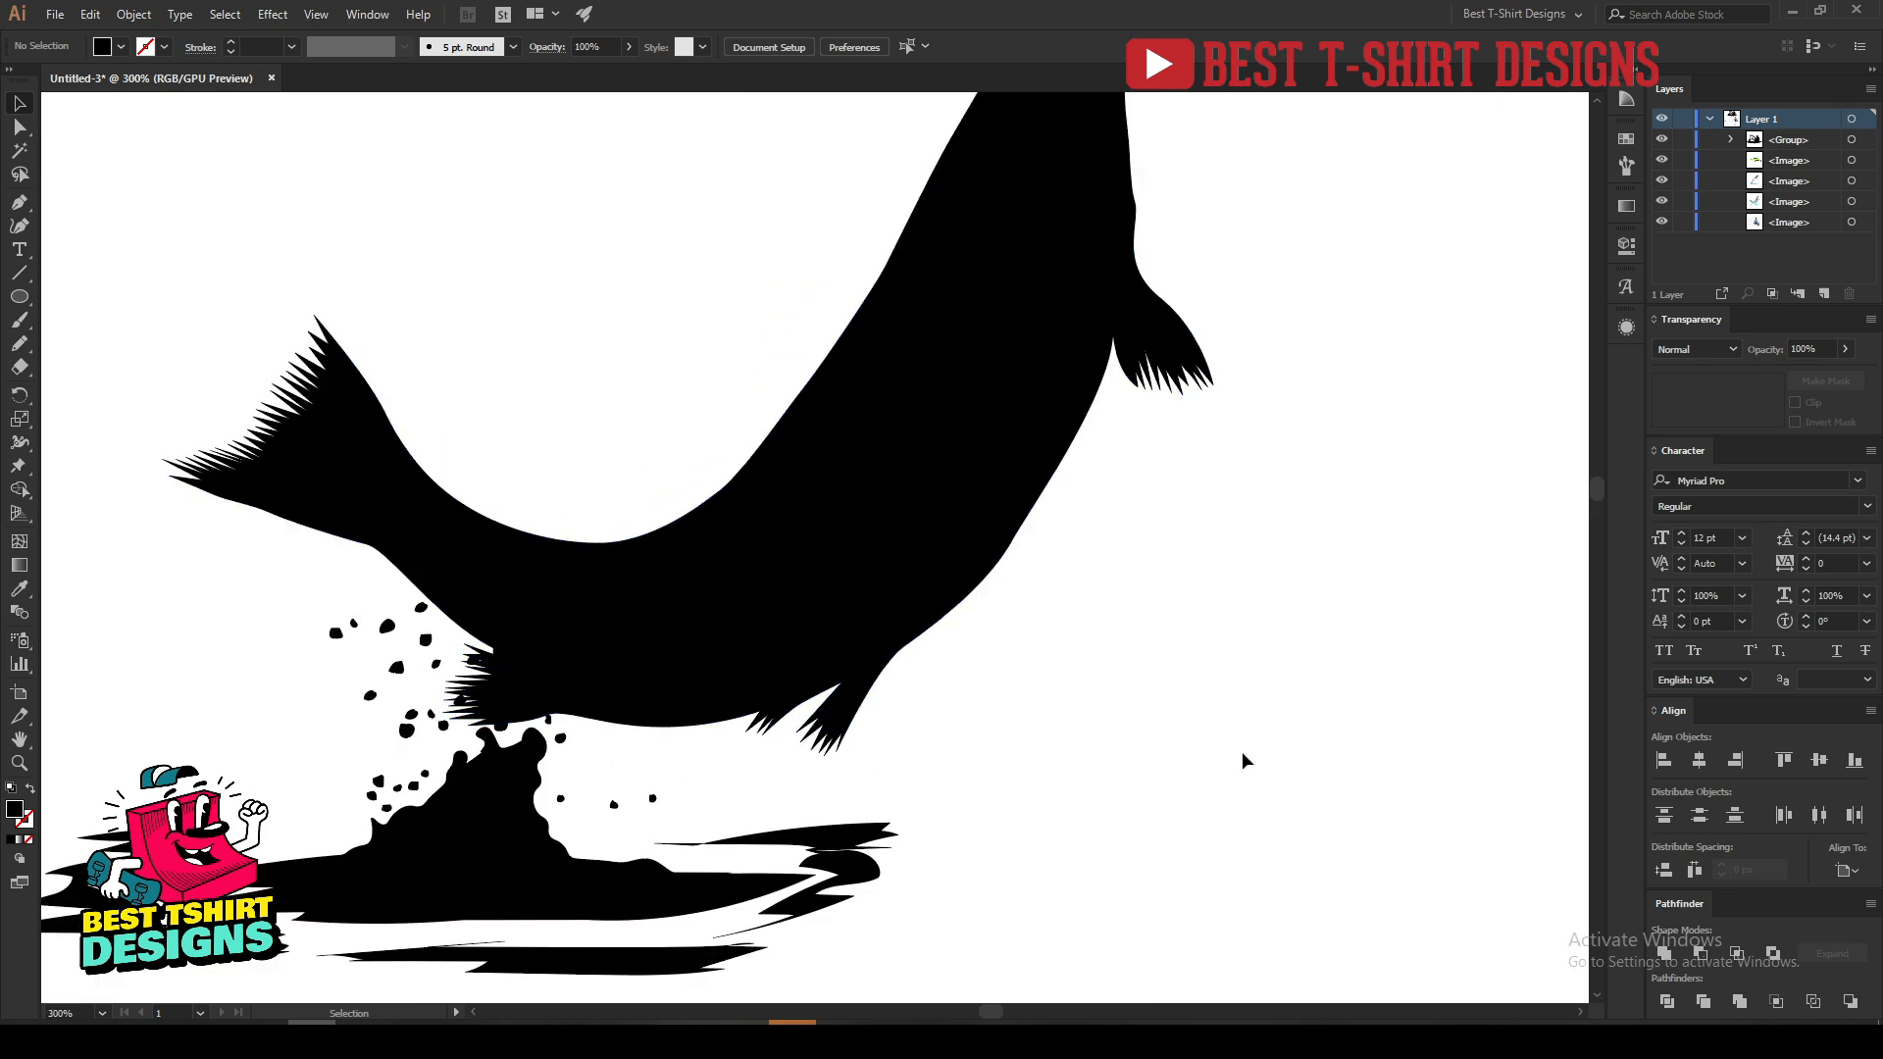
pyautogui.scroll(2, 1241, 751)
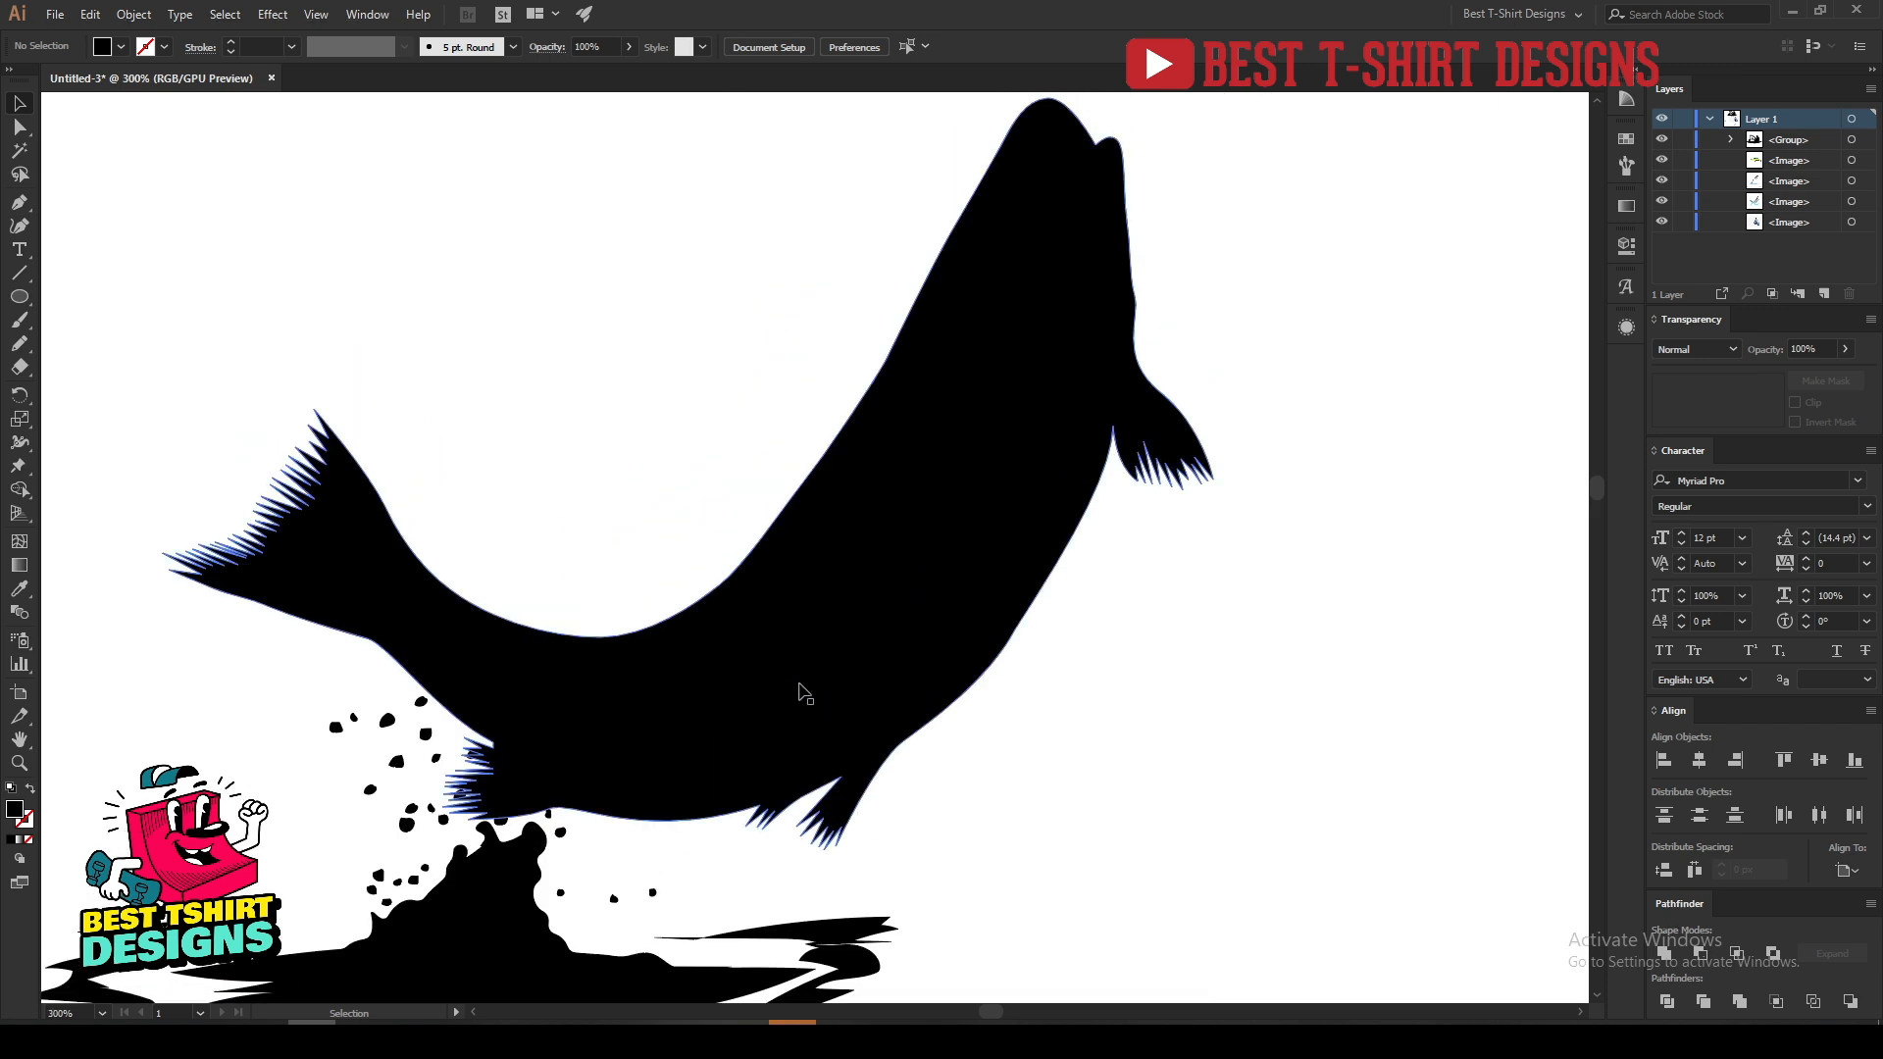
pyautogui.scroll(-2, 802, 691)
pyautogui.scroll(-1, 1013, 715)
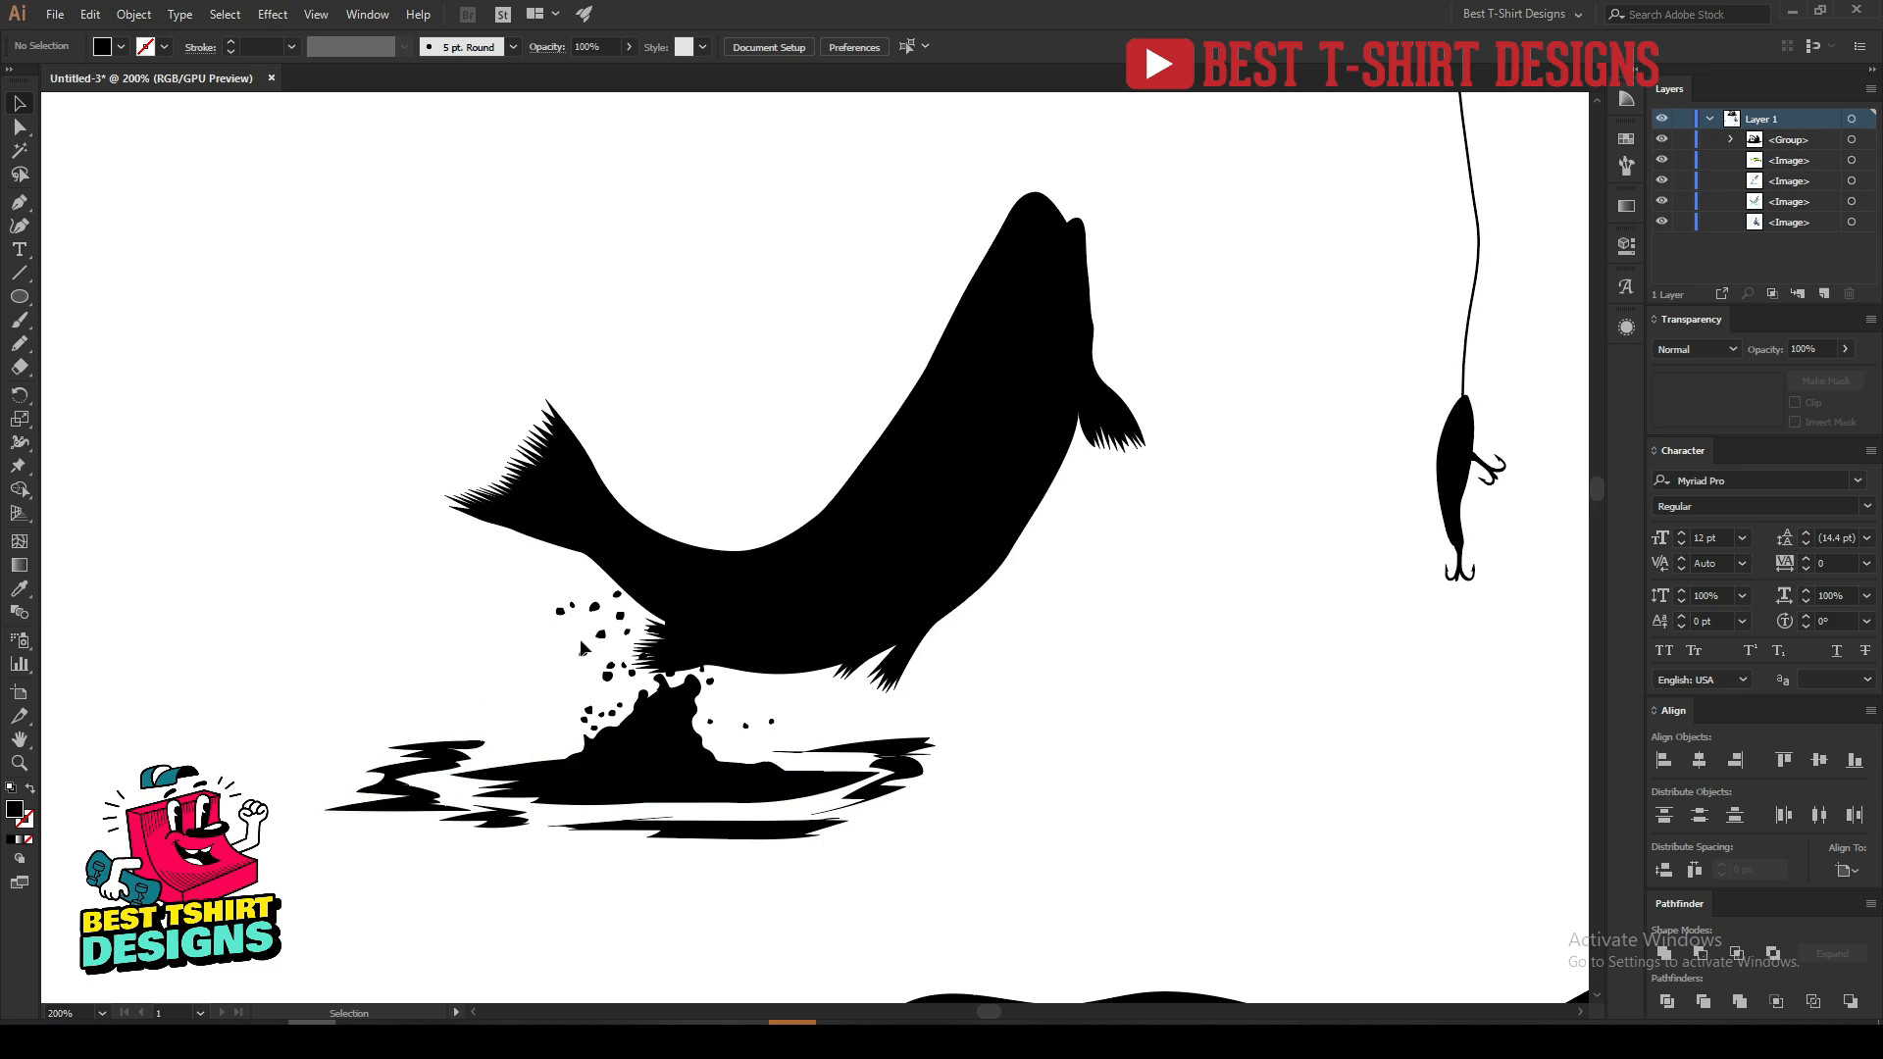
# Examine the leaping salmon reference photo and its water splash among the reference images below the silhouette.
pyautogui.scroll(-7, 581, 647)
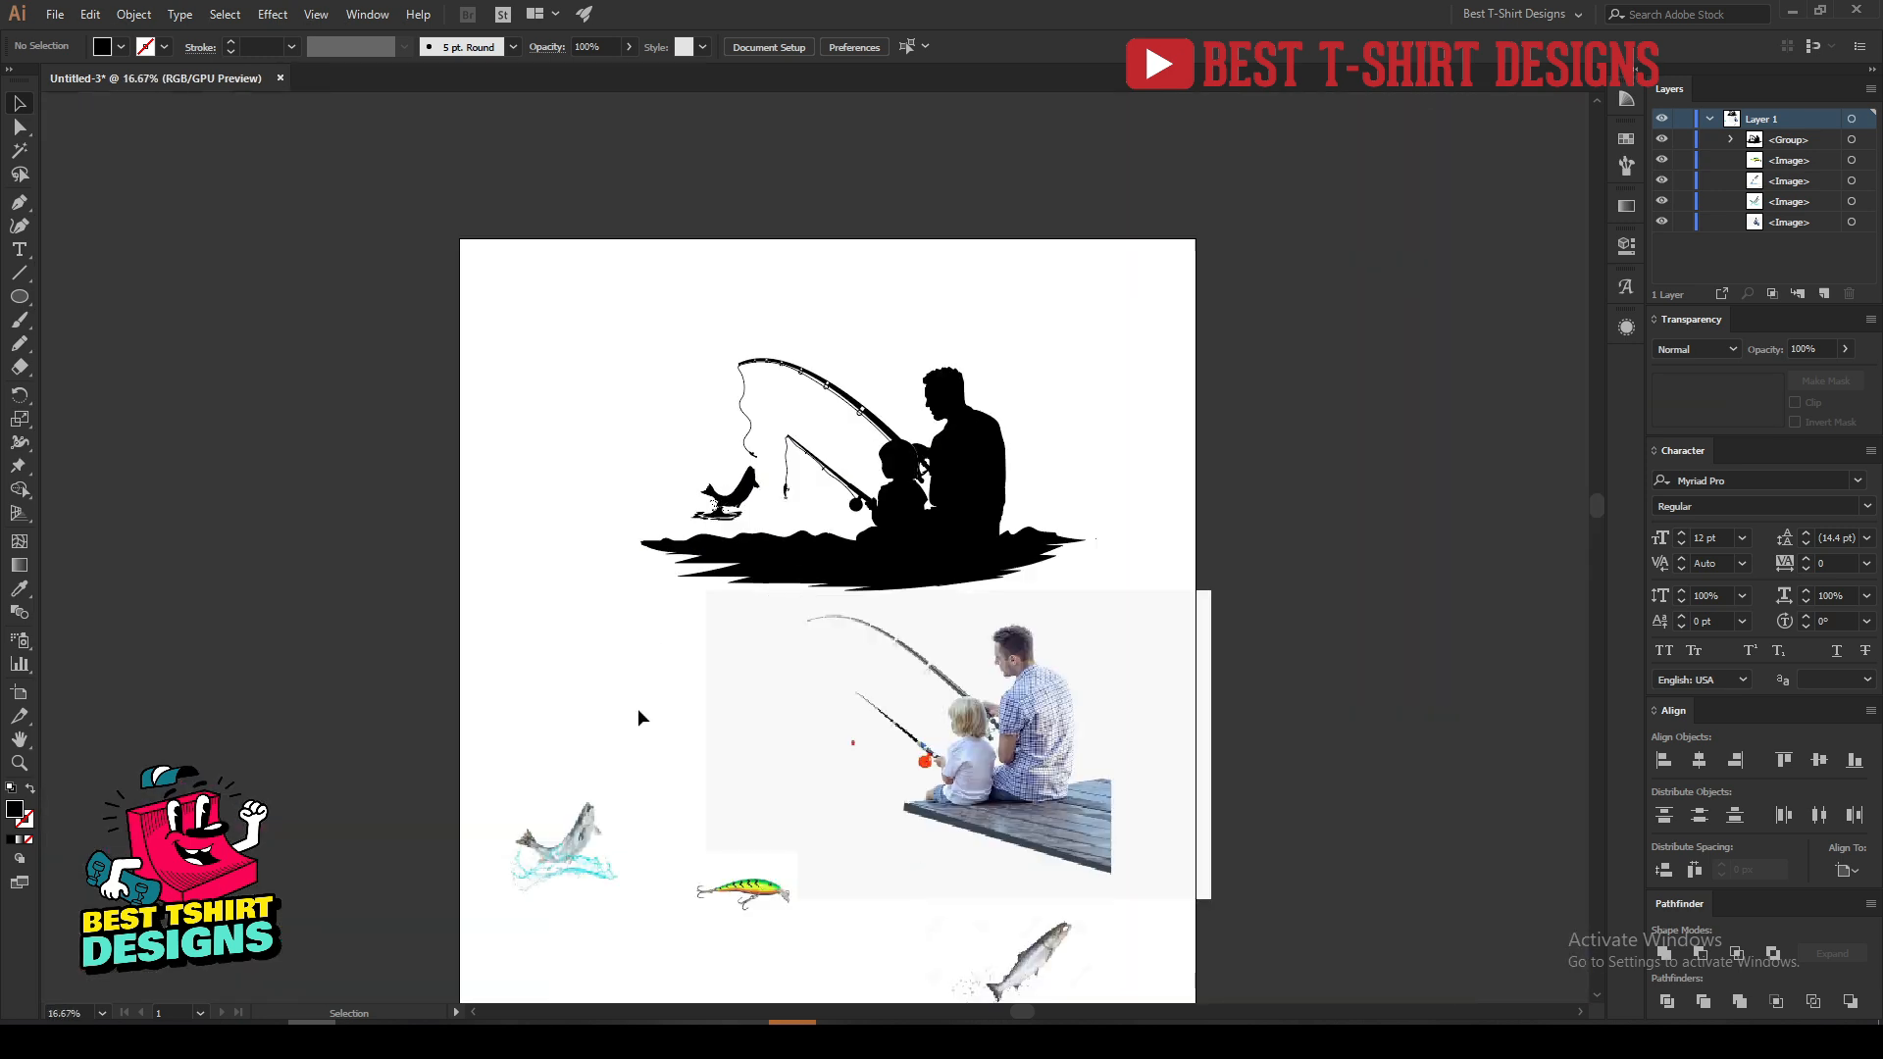
pyautogui.scroll(-2, 686, 921)
pyautogui.scroll(5, 1042, 964)
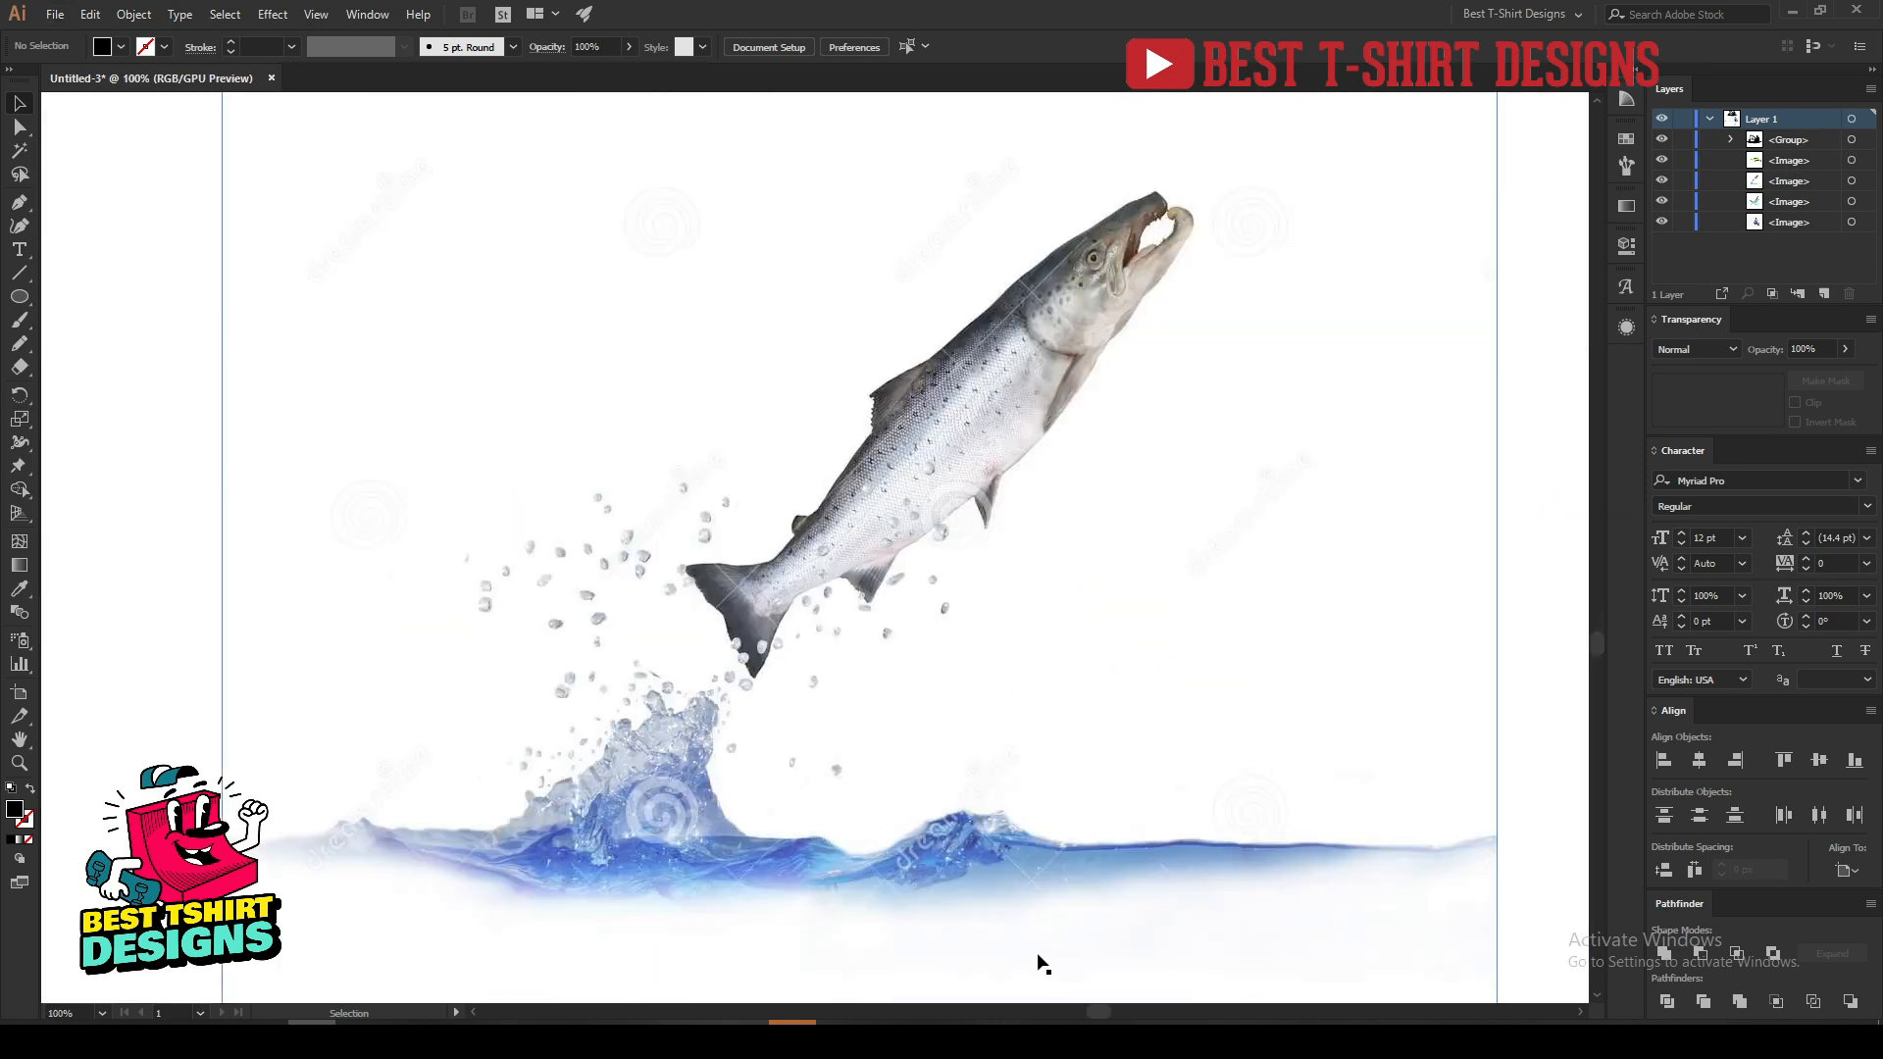
pyautogui.scroll(1, 659, 753)
pyautogui.scroll(-2, 831, 750)
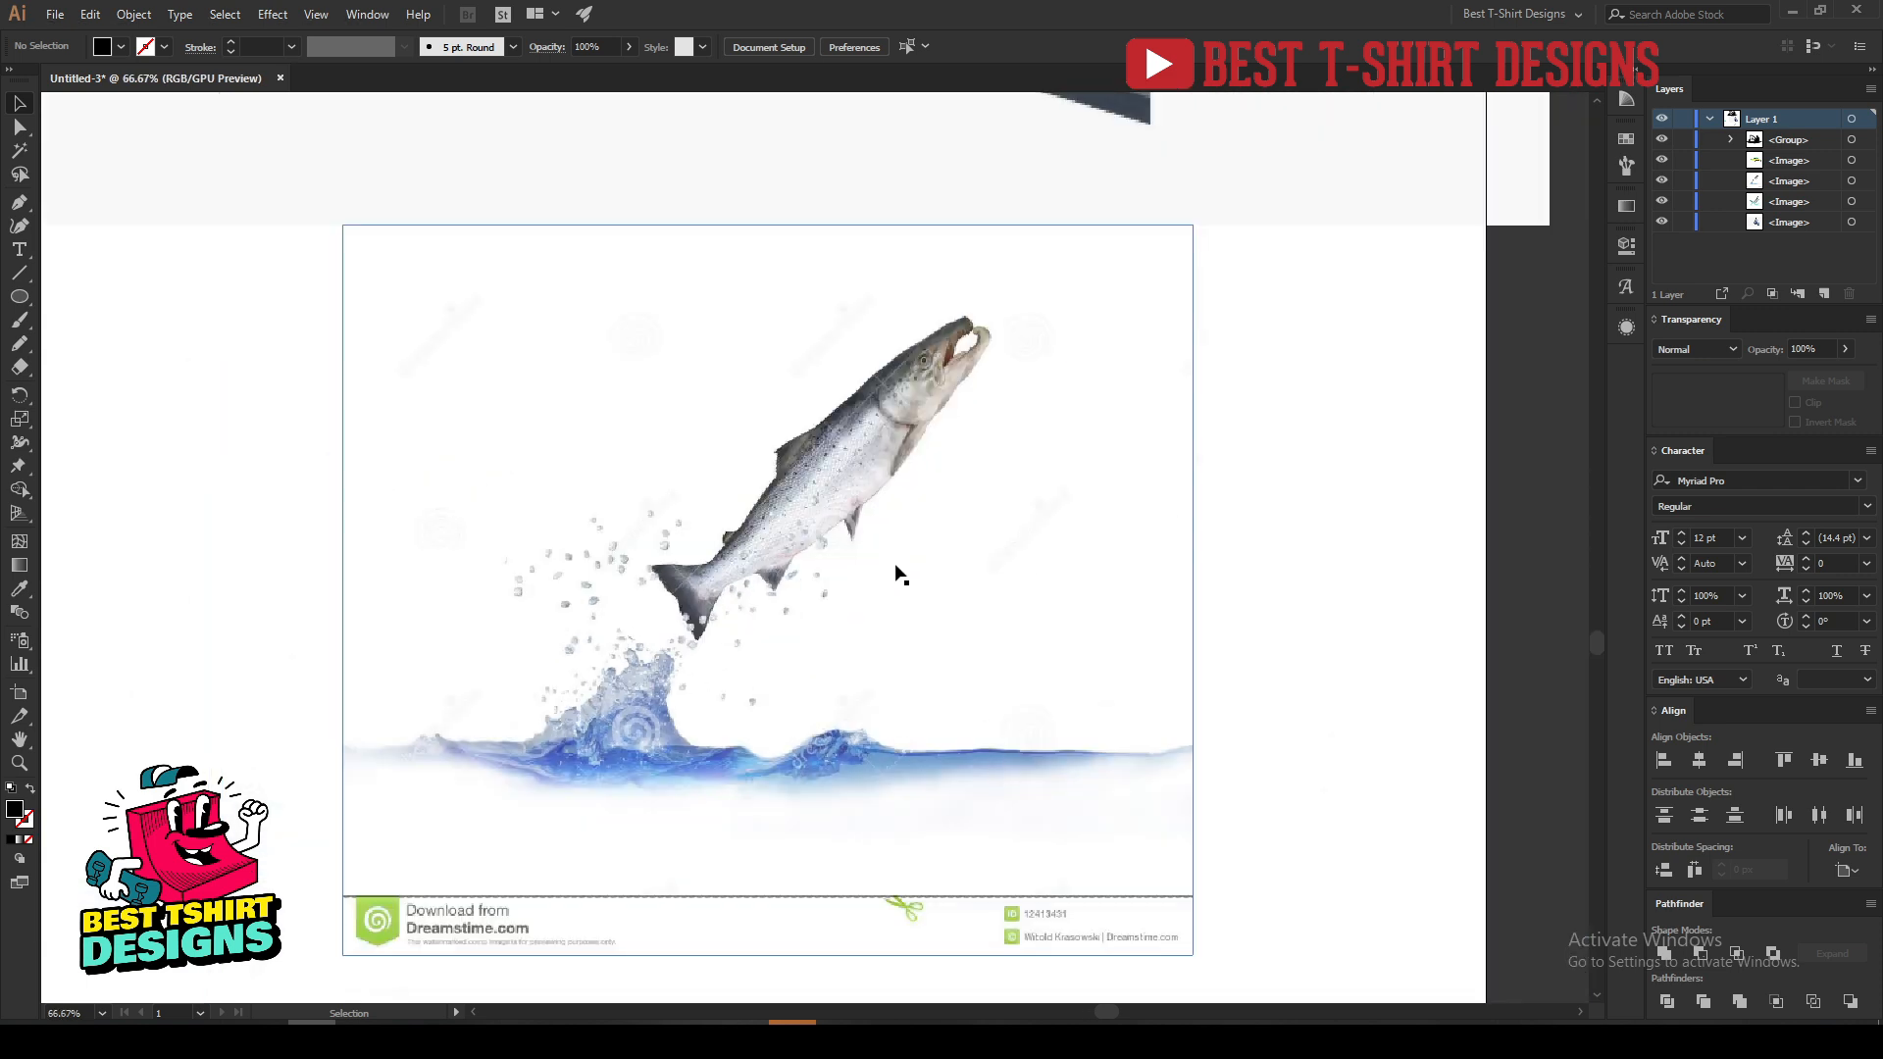
pyautogui.click(900, 575)
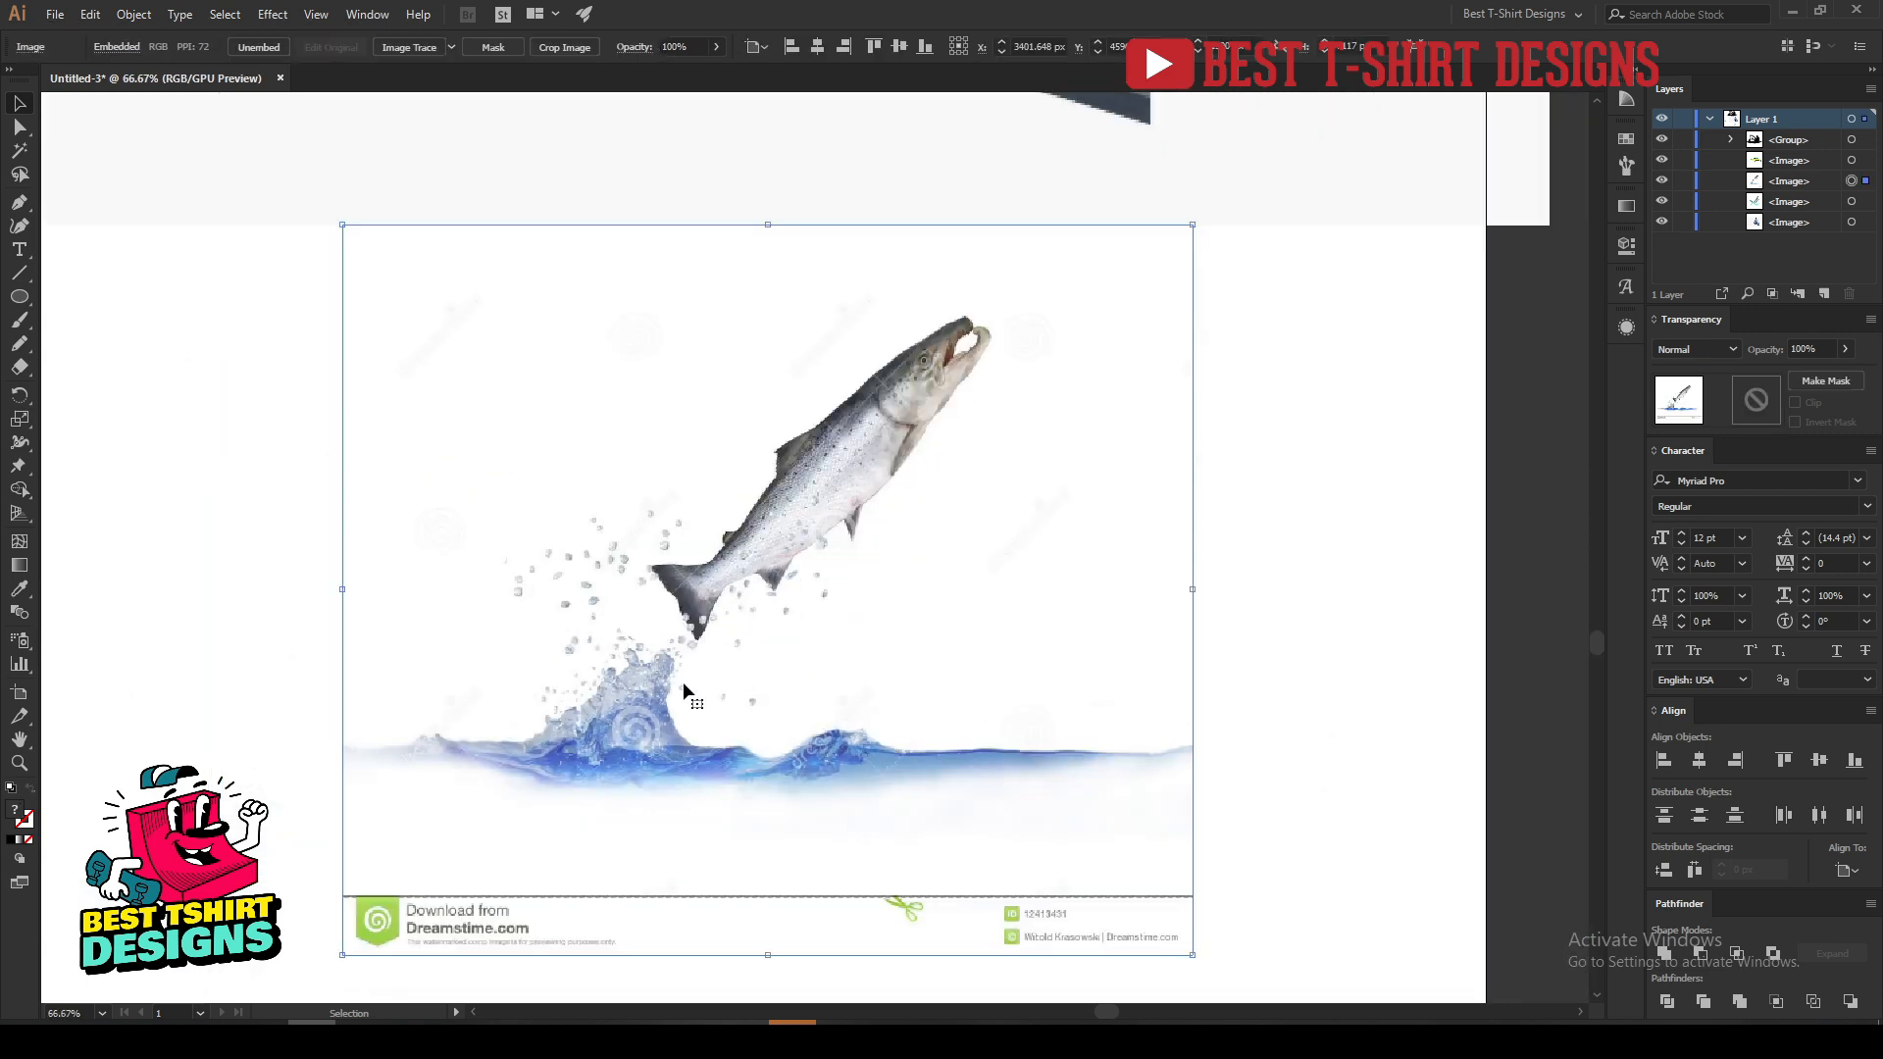
pyautogui.scroll(-4, 799, 728)
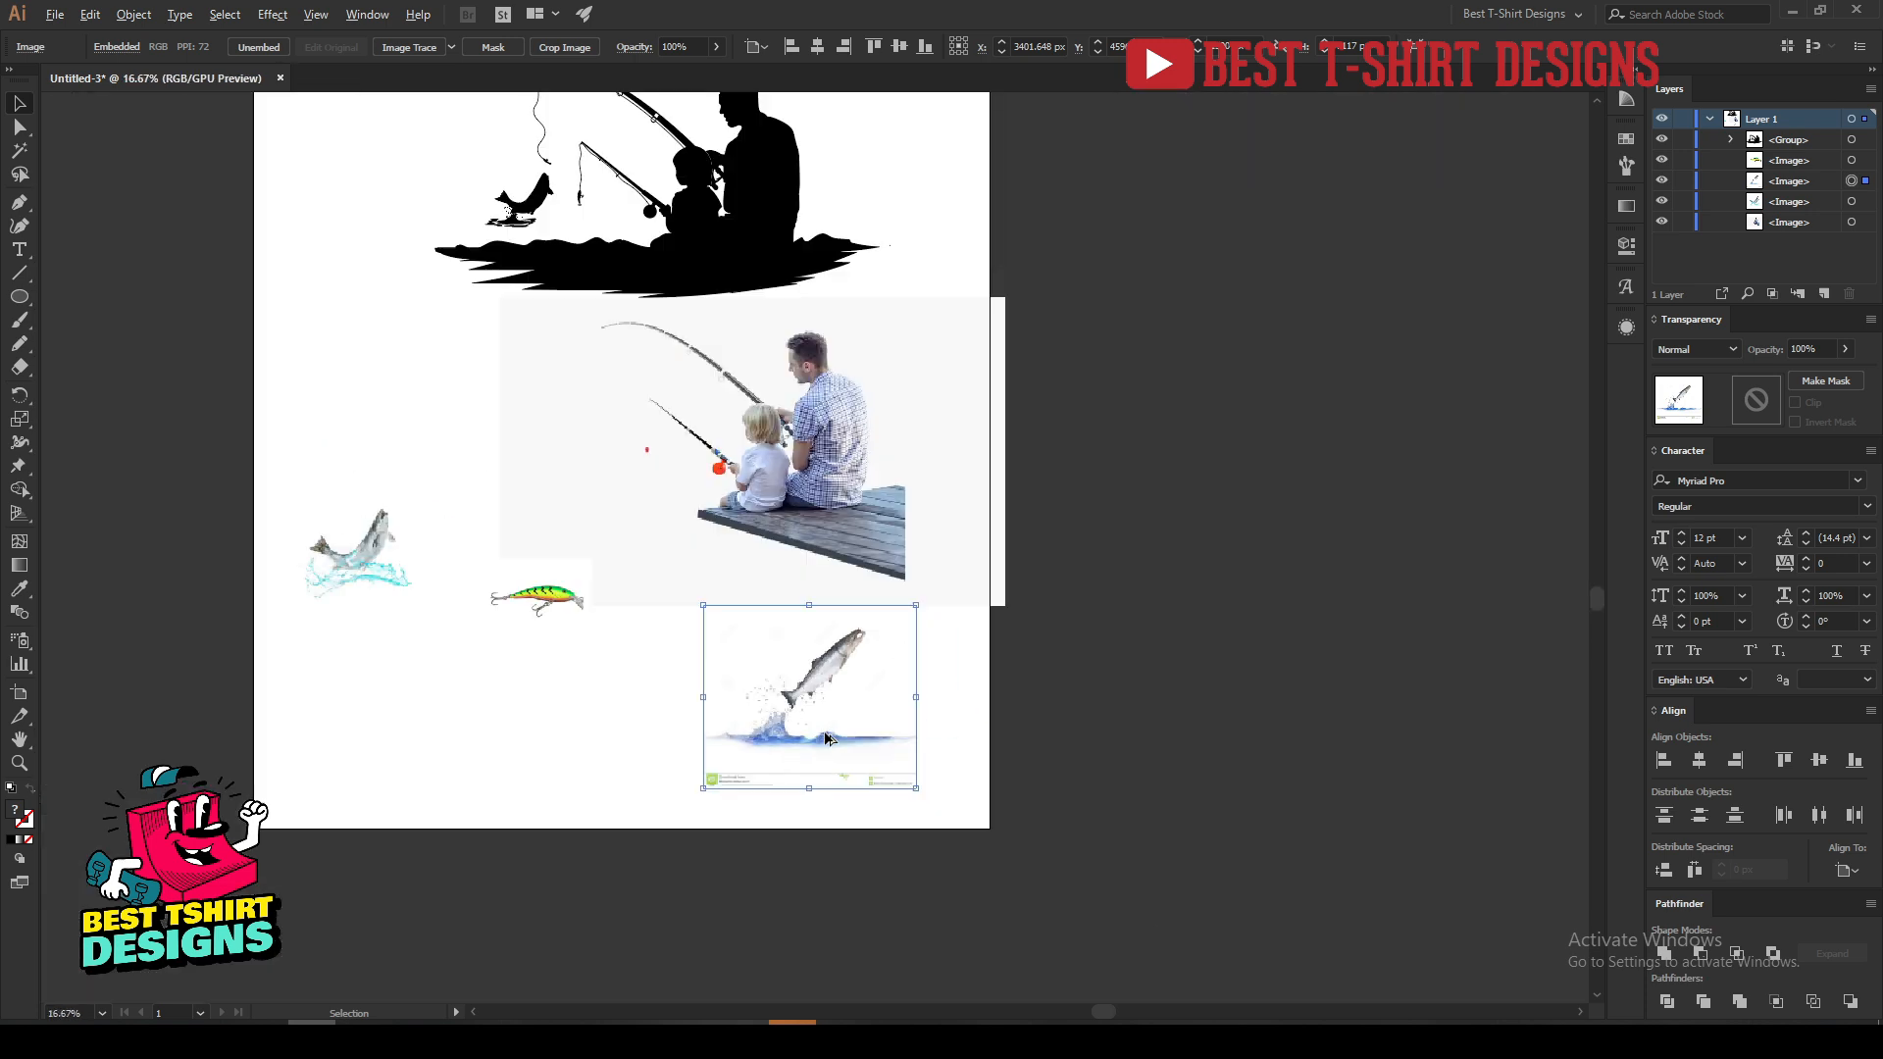
# Delete all the reference images beneath the silhouette, keeping only the silhouette group.
pyautogui.scroll(3, 662, 614)
pyautogui.scroll(2, 345, 565)
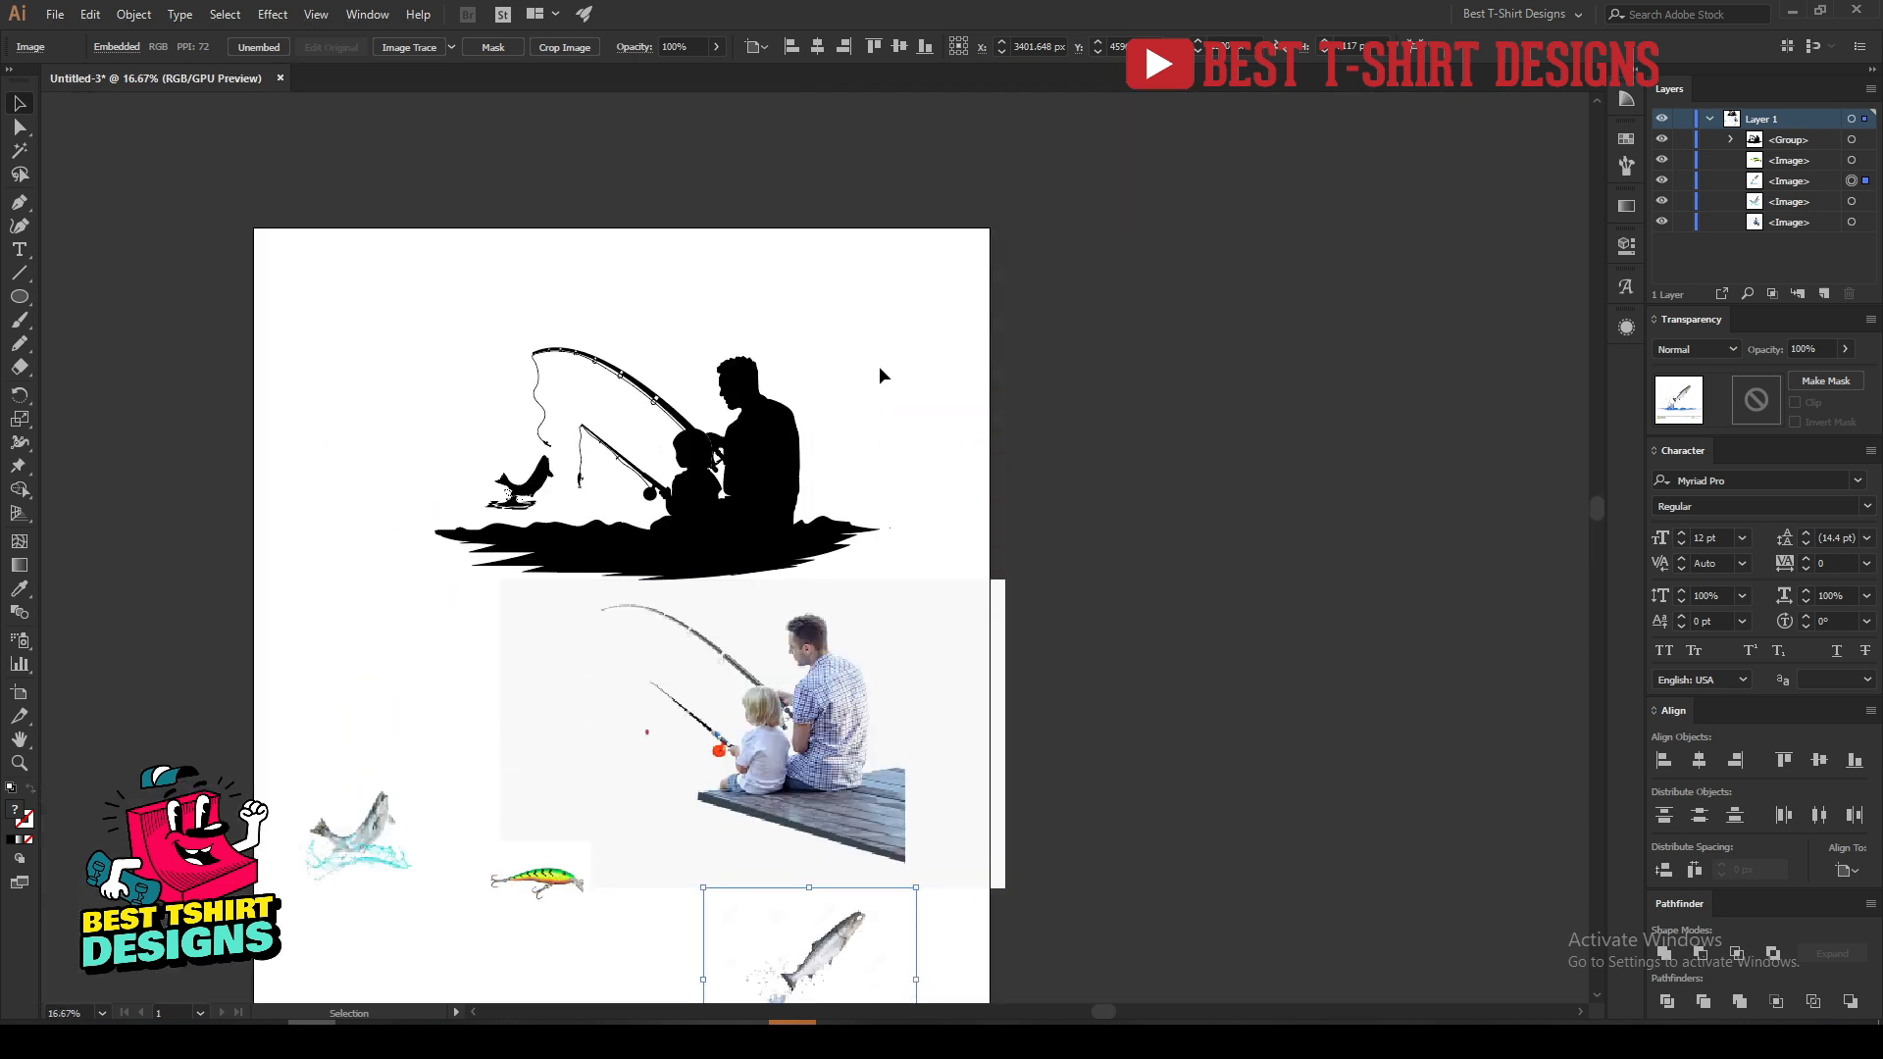
pyautogui.moveTo(363, 697); pyautogui.dragTo(993, 1002)
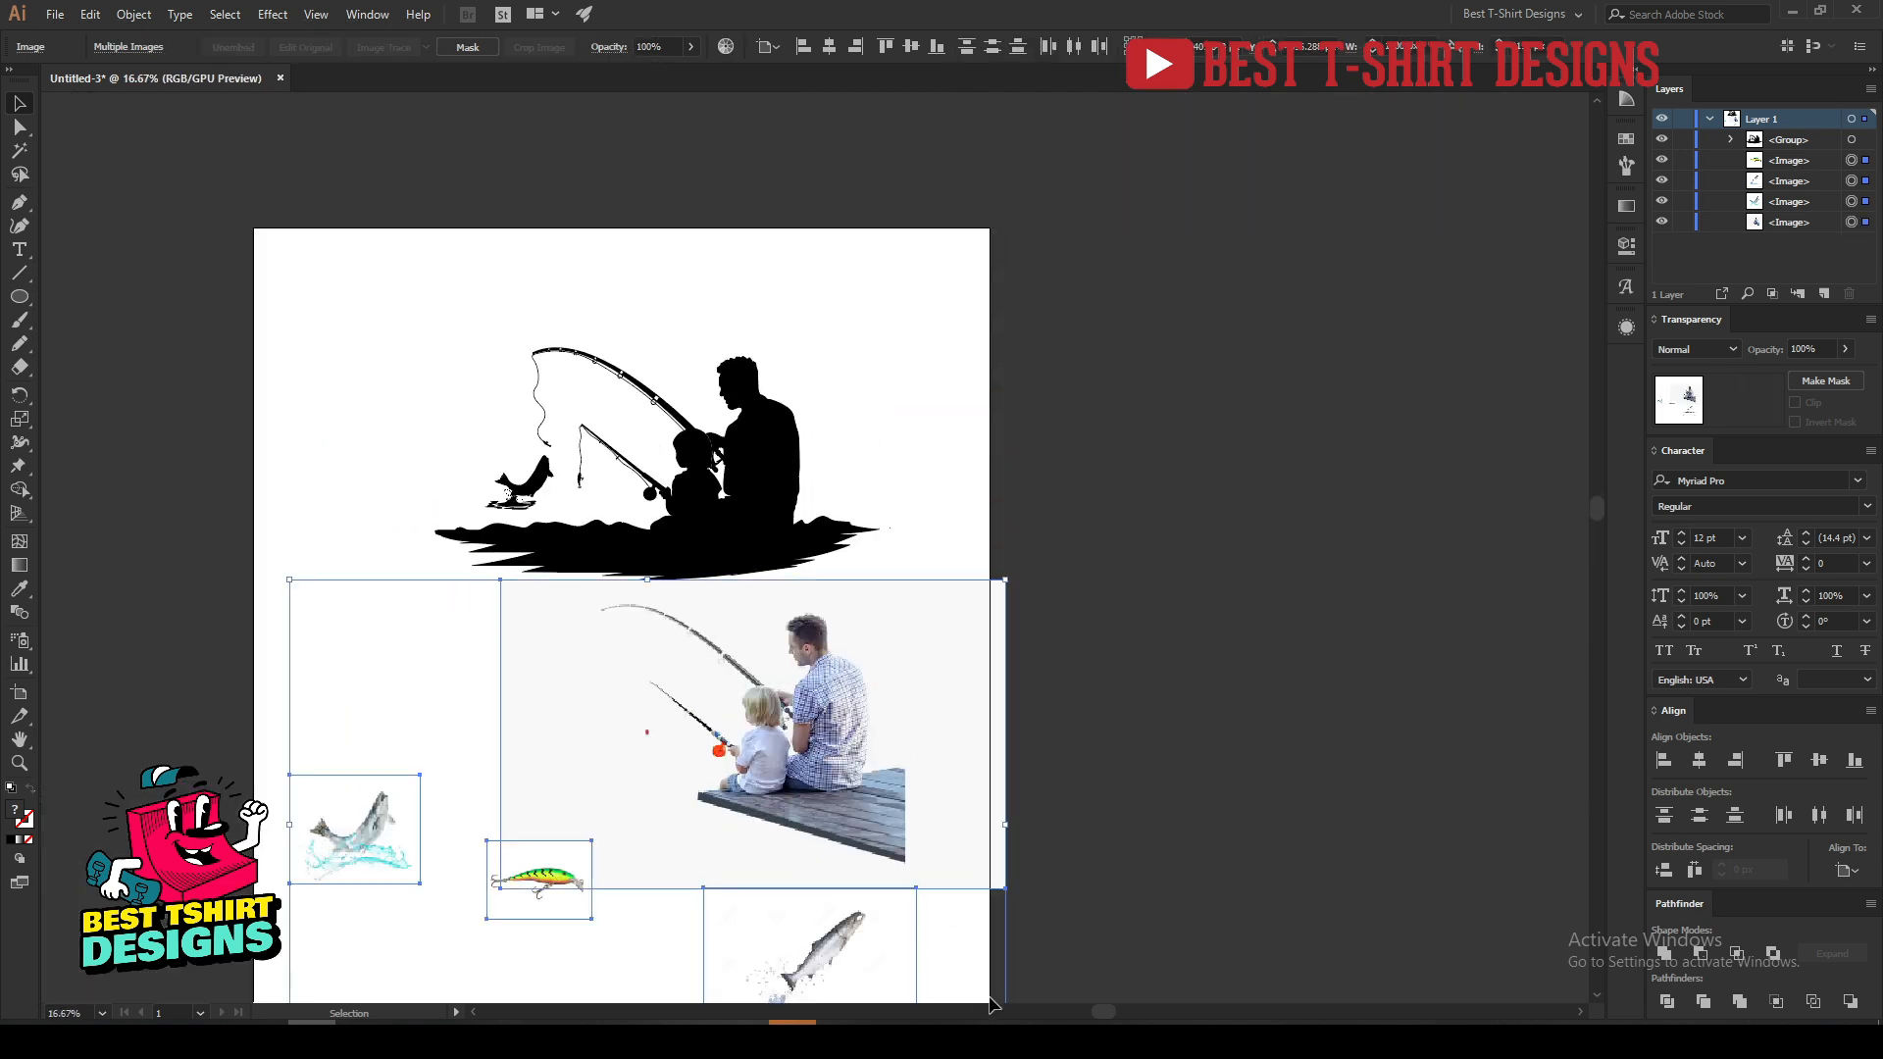
pyautogui.press('Delete')
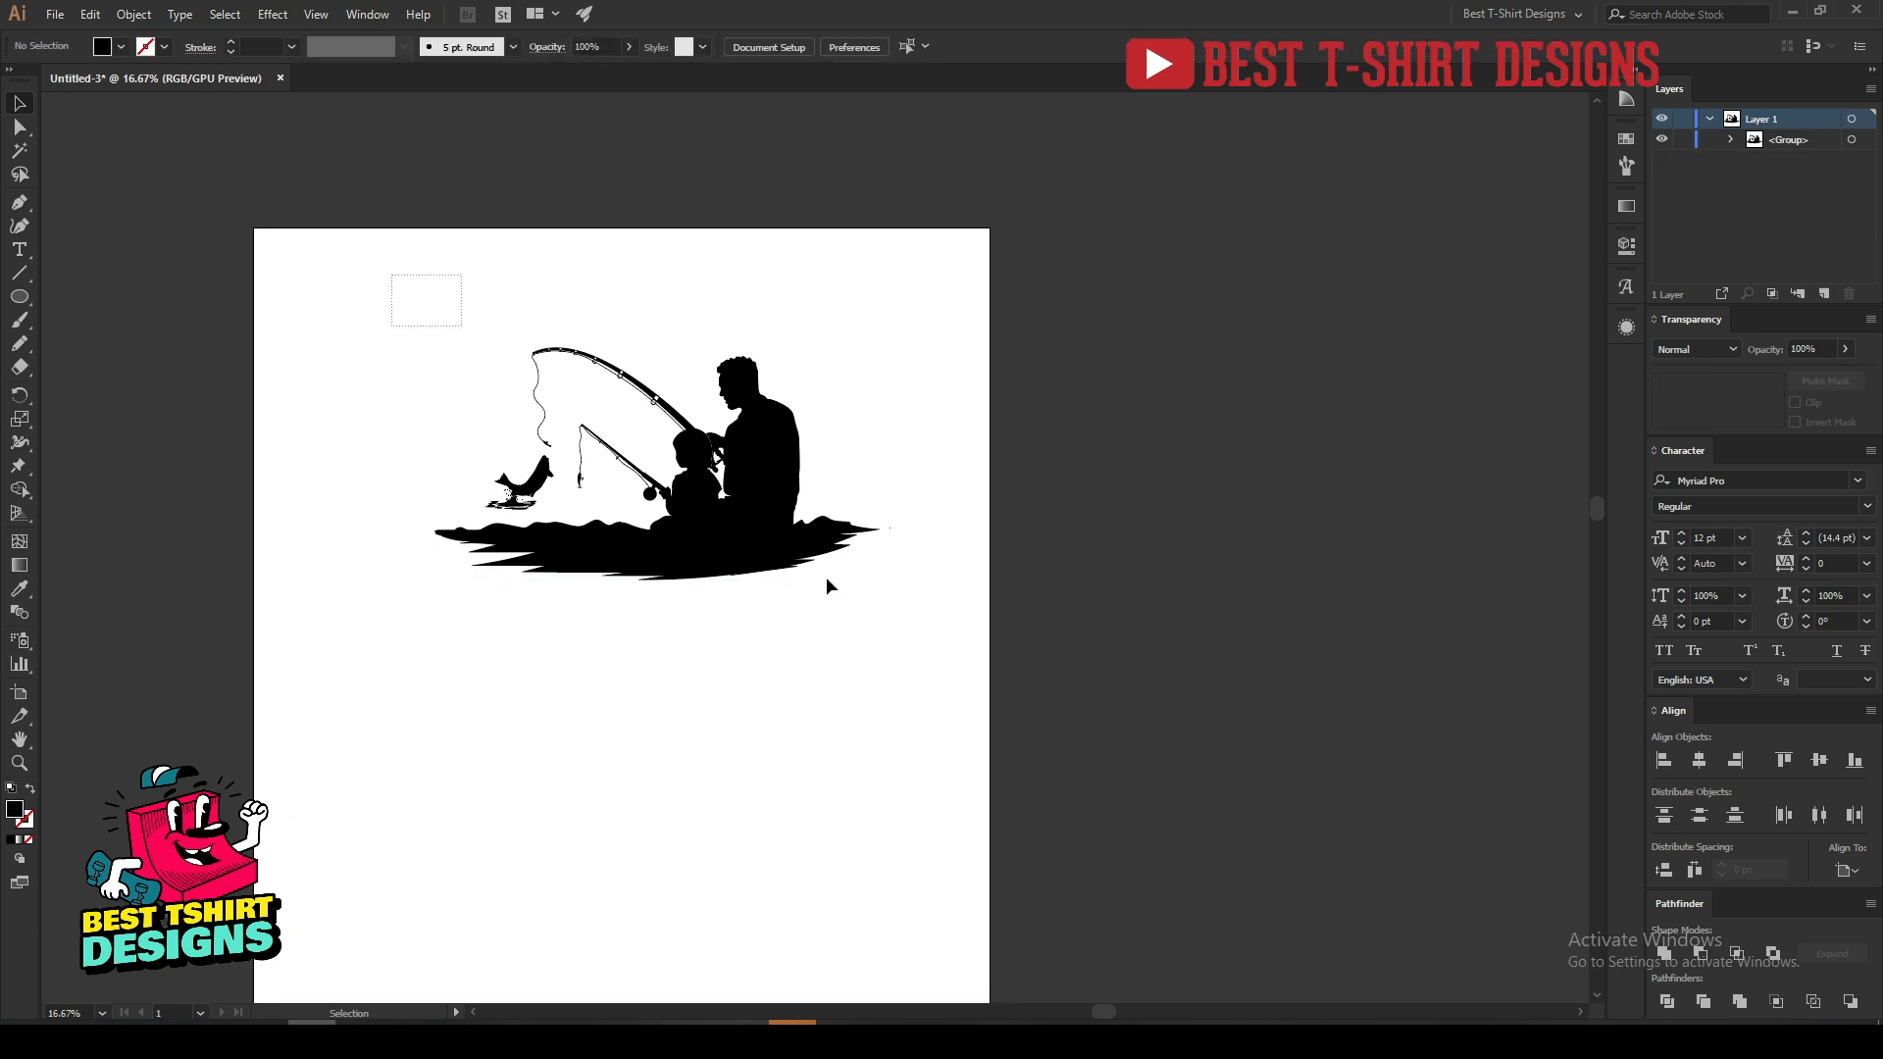
# Move the fishing silhouette group down toward the middle of the artboard.
pyautogui.moveTo(392, 274); pyautogui.dragTo(826, 579)
pyautogui.moveTo(763, 502); pyautogui.dragTo(715, 665)
pyautogui.click(670, 758)
pyautogui.click(643, 862)
pyautogui.scroll(1, 544, 641)
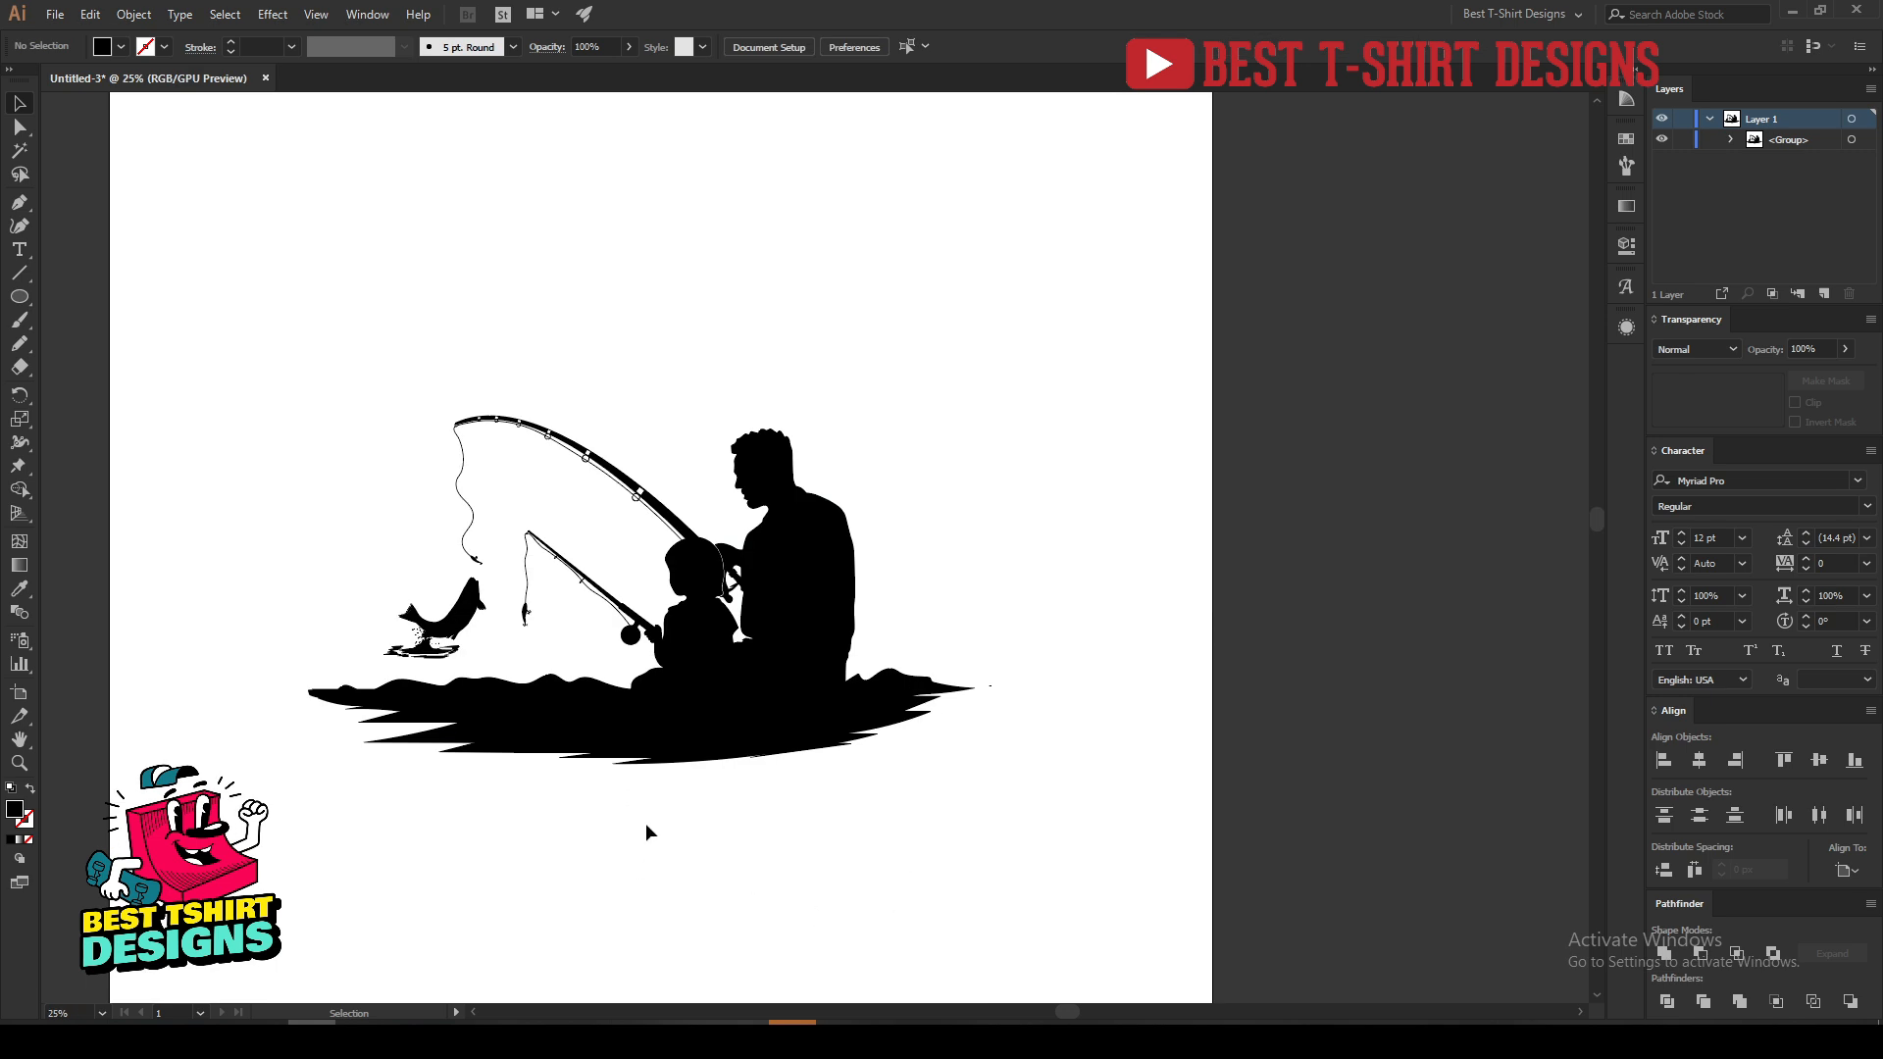
# Isolate the silhouette group, nudge the leaping fish slightly to the right, and leave isolation mode.
pyautogui.doubleClick(416, 624)
pyautogui.scroll(1, 414, 625)
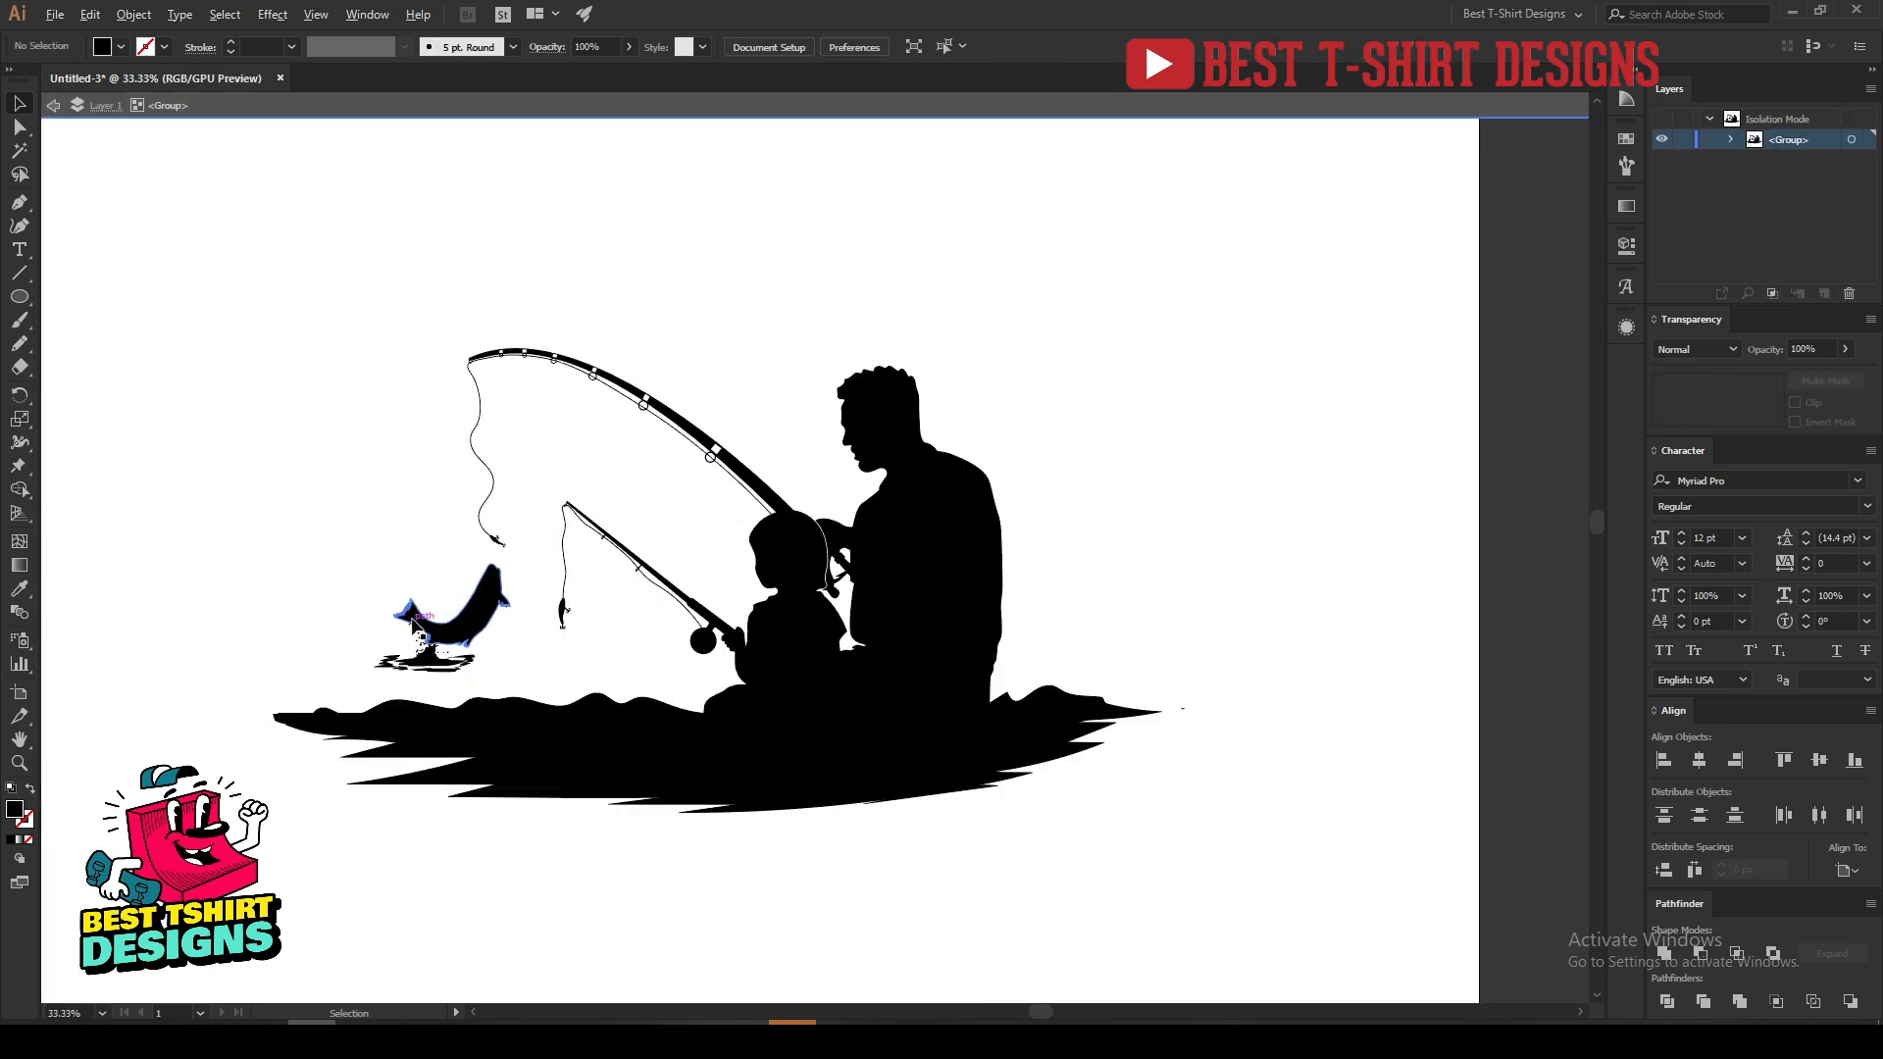
pyautogui.scroll(1, 414, 625)
pyautogui.click(413, 625)
pyautogui.hotkey('shift', 'Right')
pyautogui.hotkey('shift', 'Right')
pyautogui.click(289, 606)
pyautogui.doubleClick(288, 606)
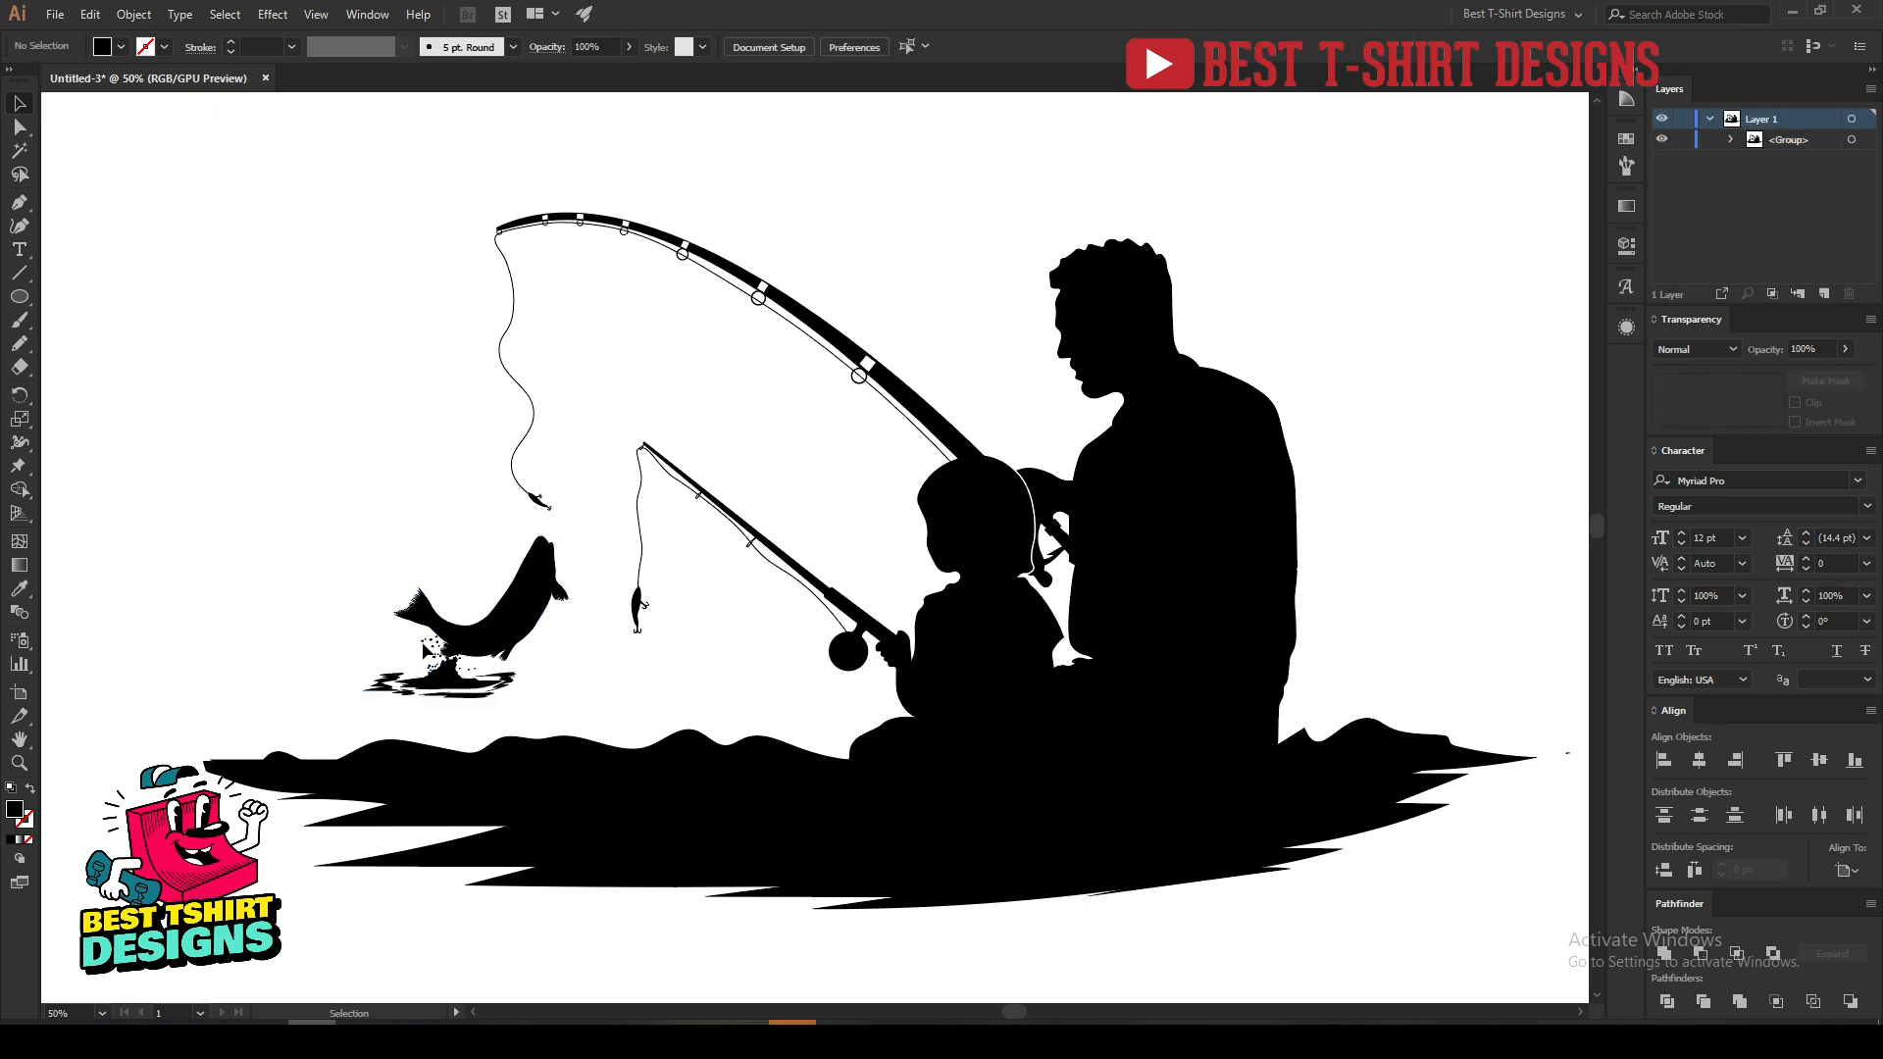
# Draw a circle about 2318 px in diameter centred over the silhouette and fill it with a light orange swatch.
pyautogui.scroll(-2, 766, 657)
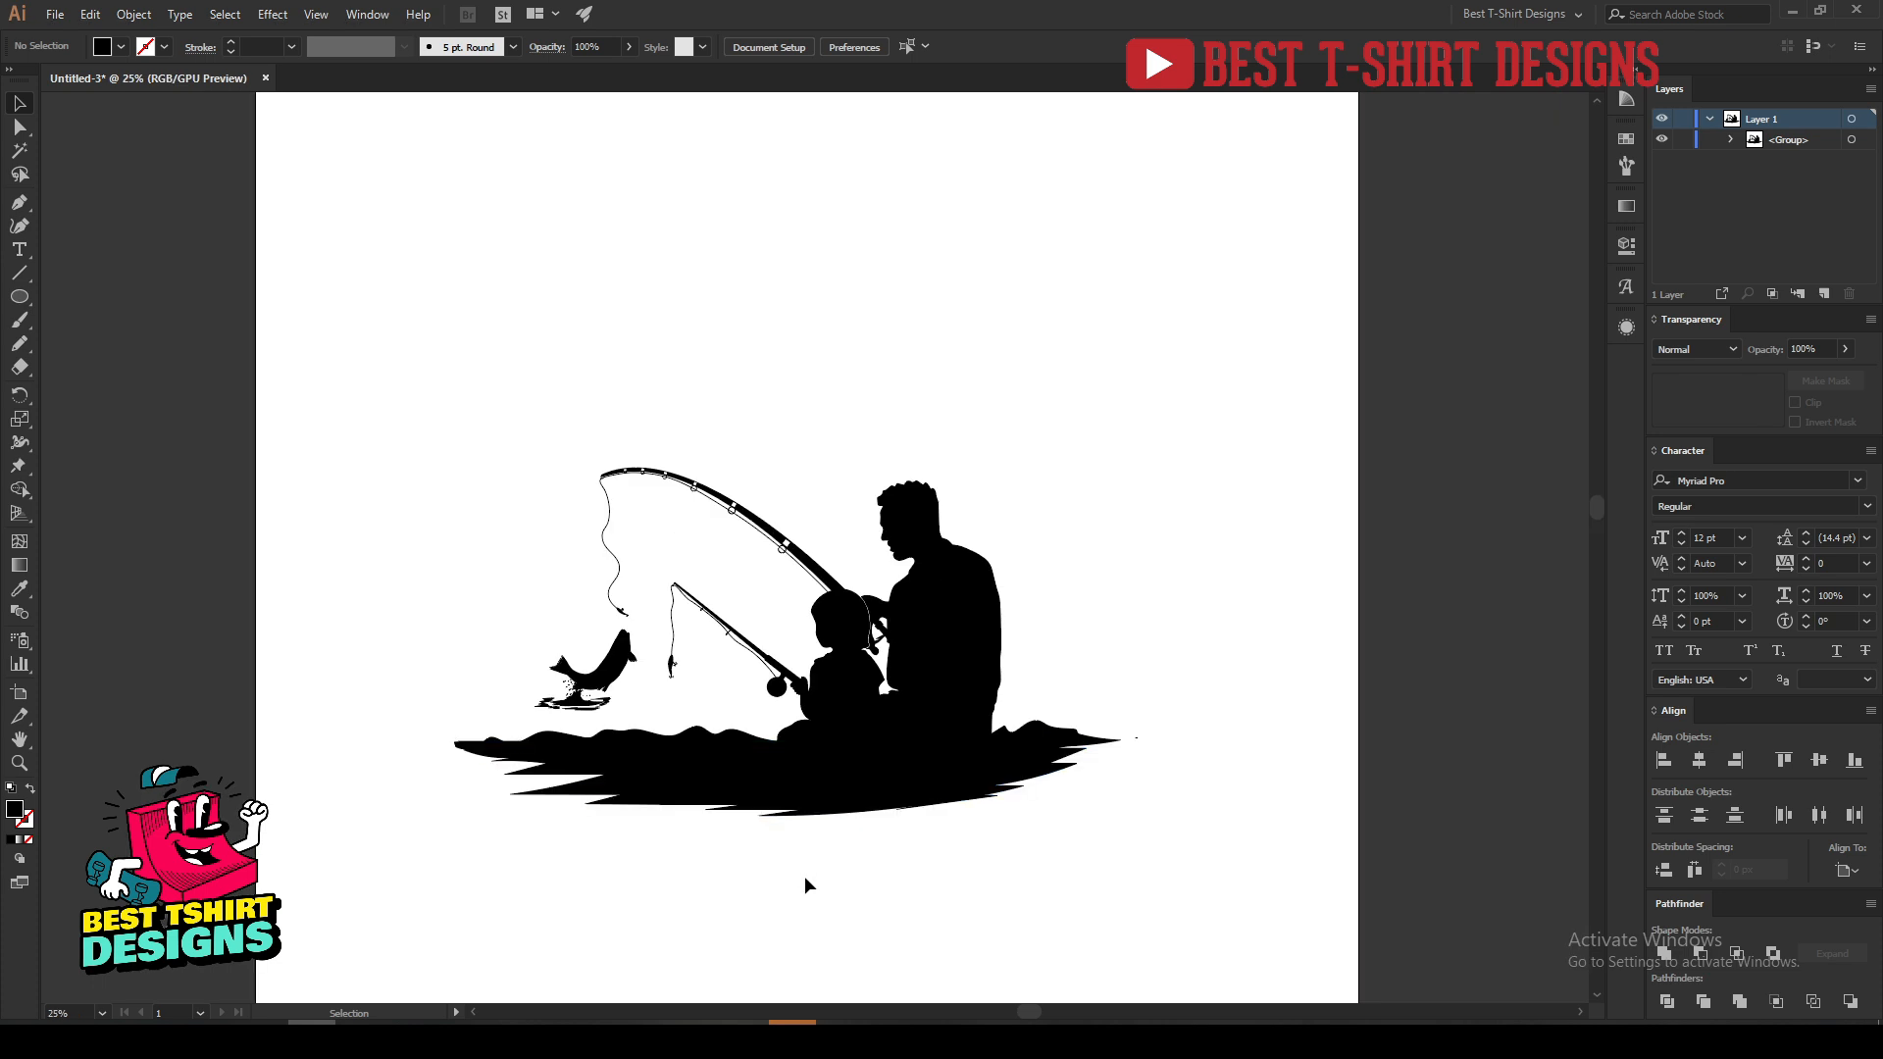
pyautogui.moveTo(973, 924); pyautogui.dragTo(916, 897)
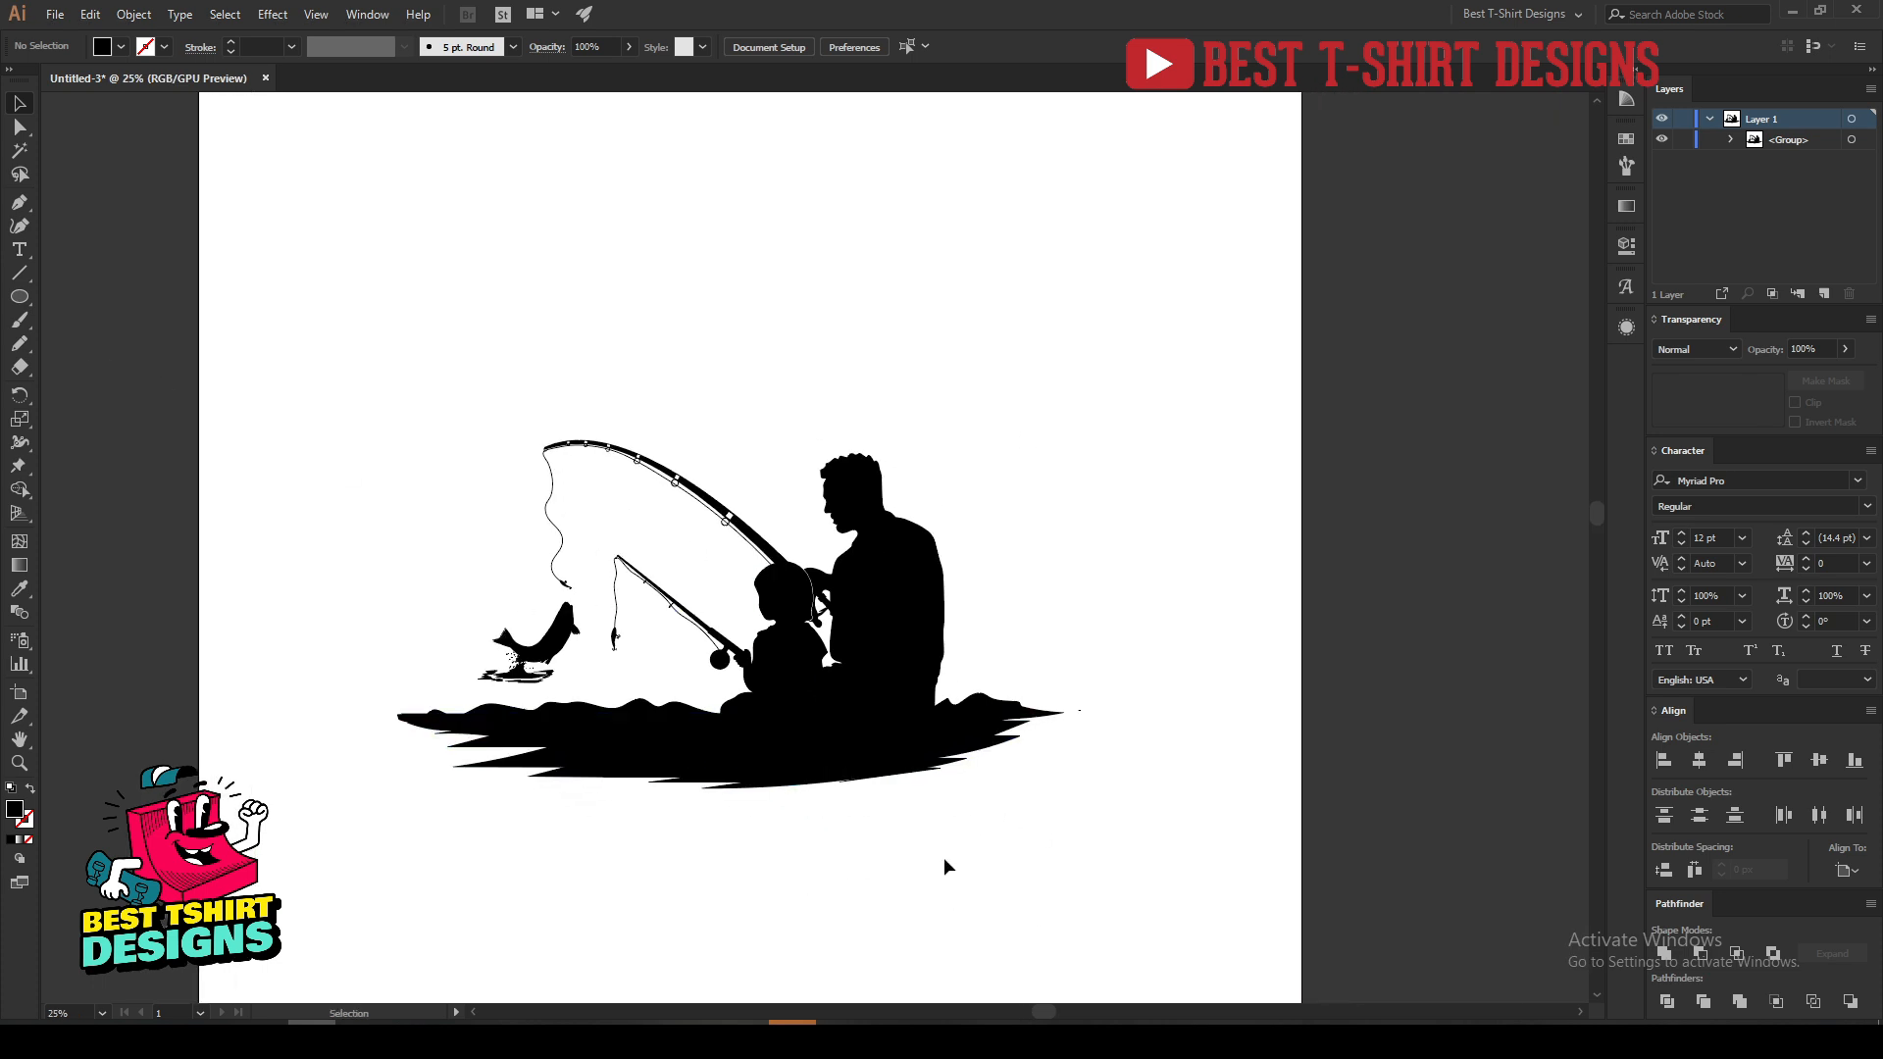
pyautogui.click(19, 296)
pyautogui.moveTo(723, 567); pyautogui.dragTo(1006, 735)
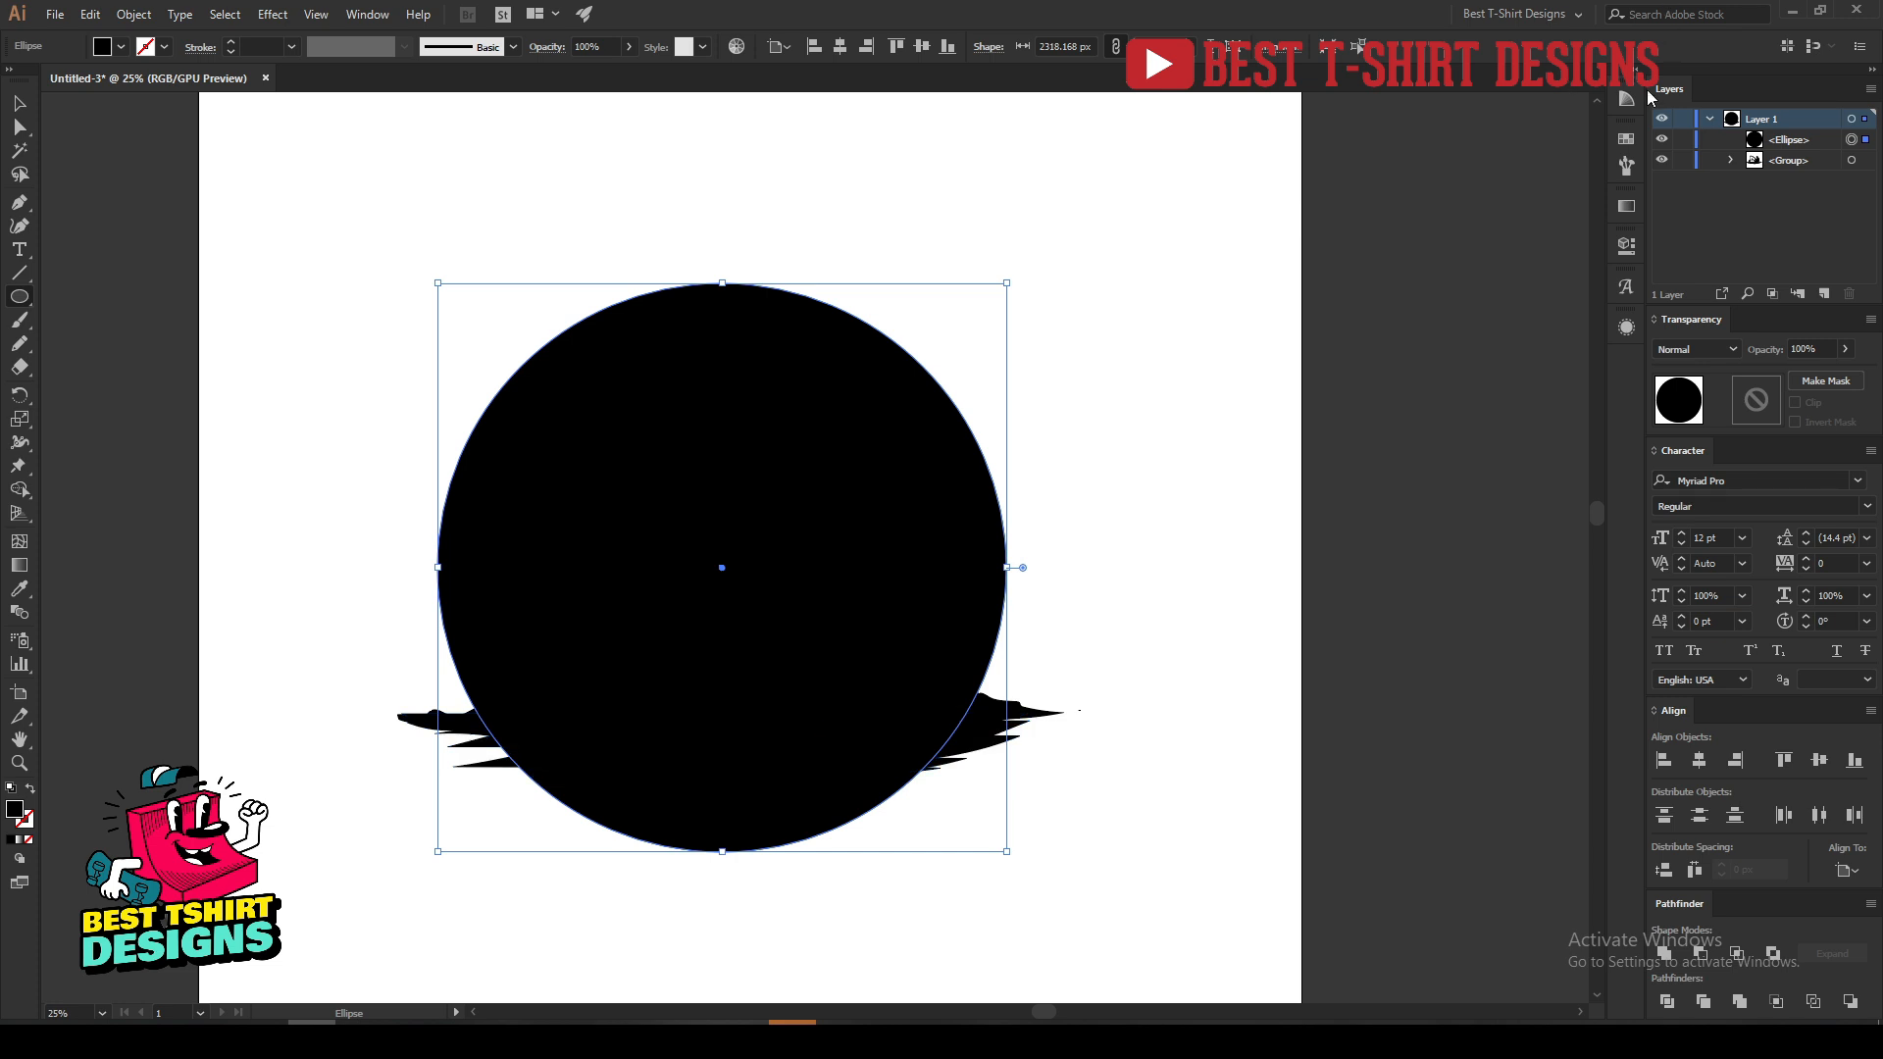
pyautogui.click(1625, 139)
pyautogui.click(1574, 190)
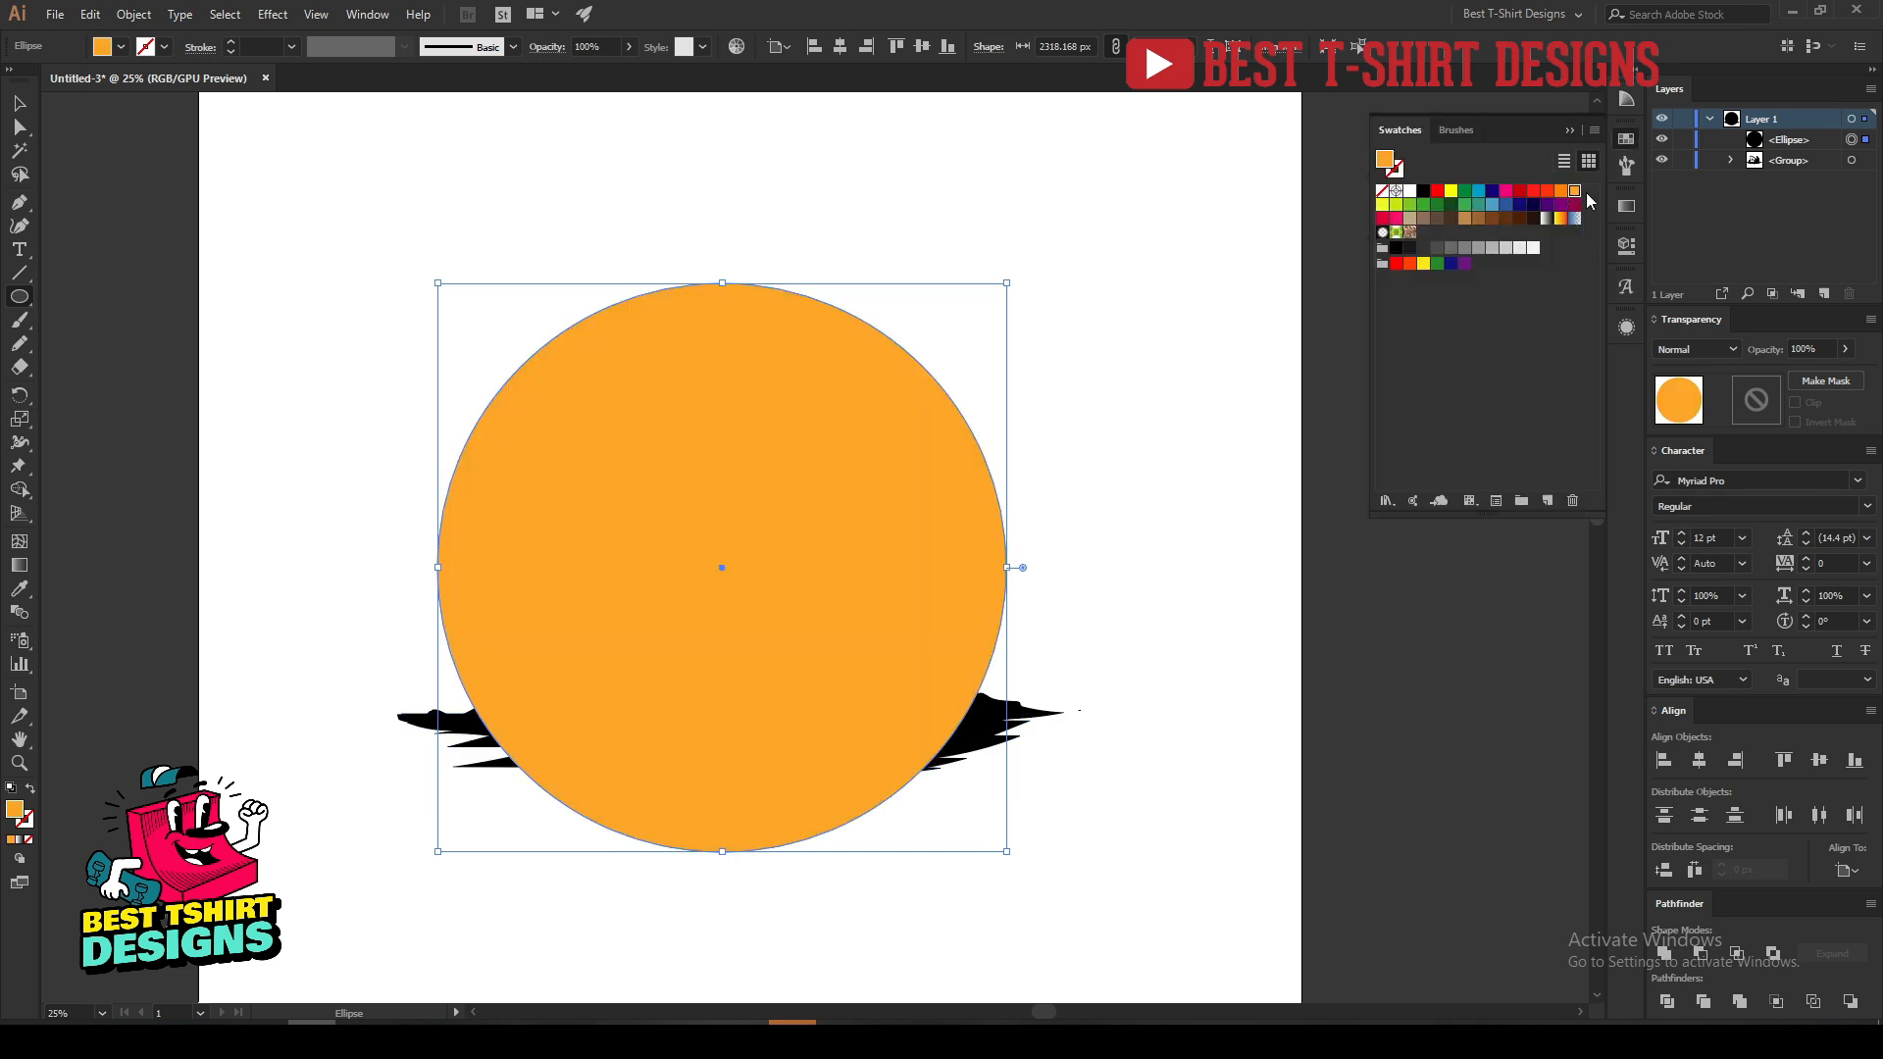
pyautogui.click(1619, 137)
# Cut the orange circle and paste it behind the father-and-son silhouette.
pyautogui.press('v')
pyautogui.hotkey('ctrl', 'x')
pyautogui.hotkey('ctrl', 'b')
pyautogui.click(1052, 394)
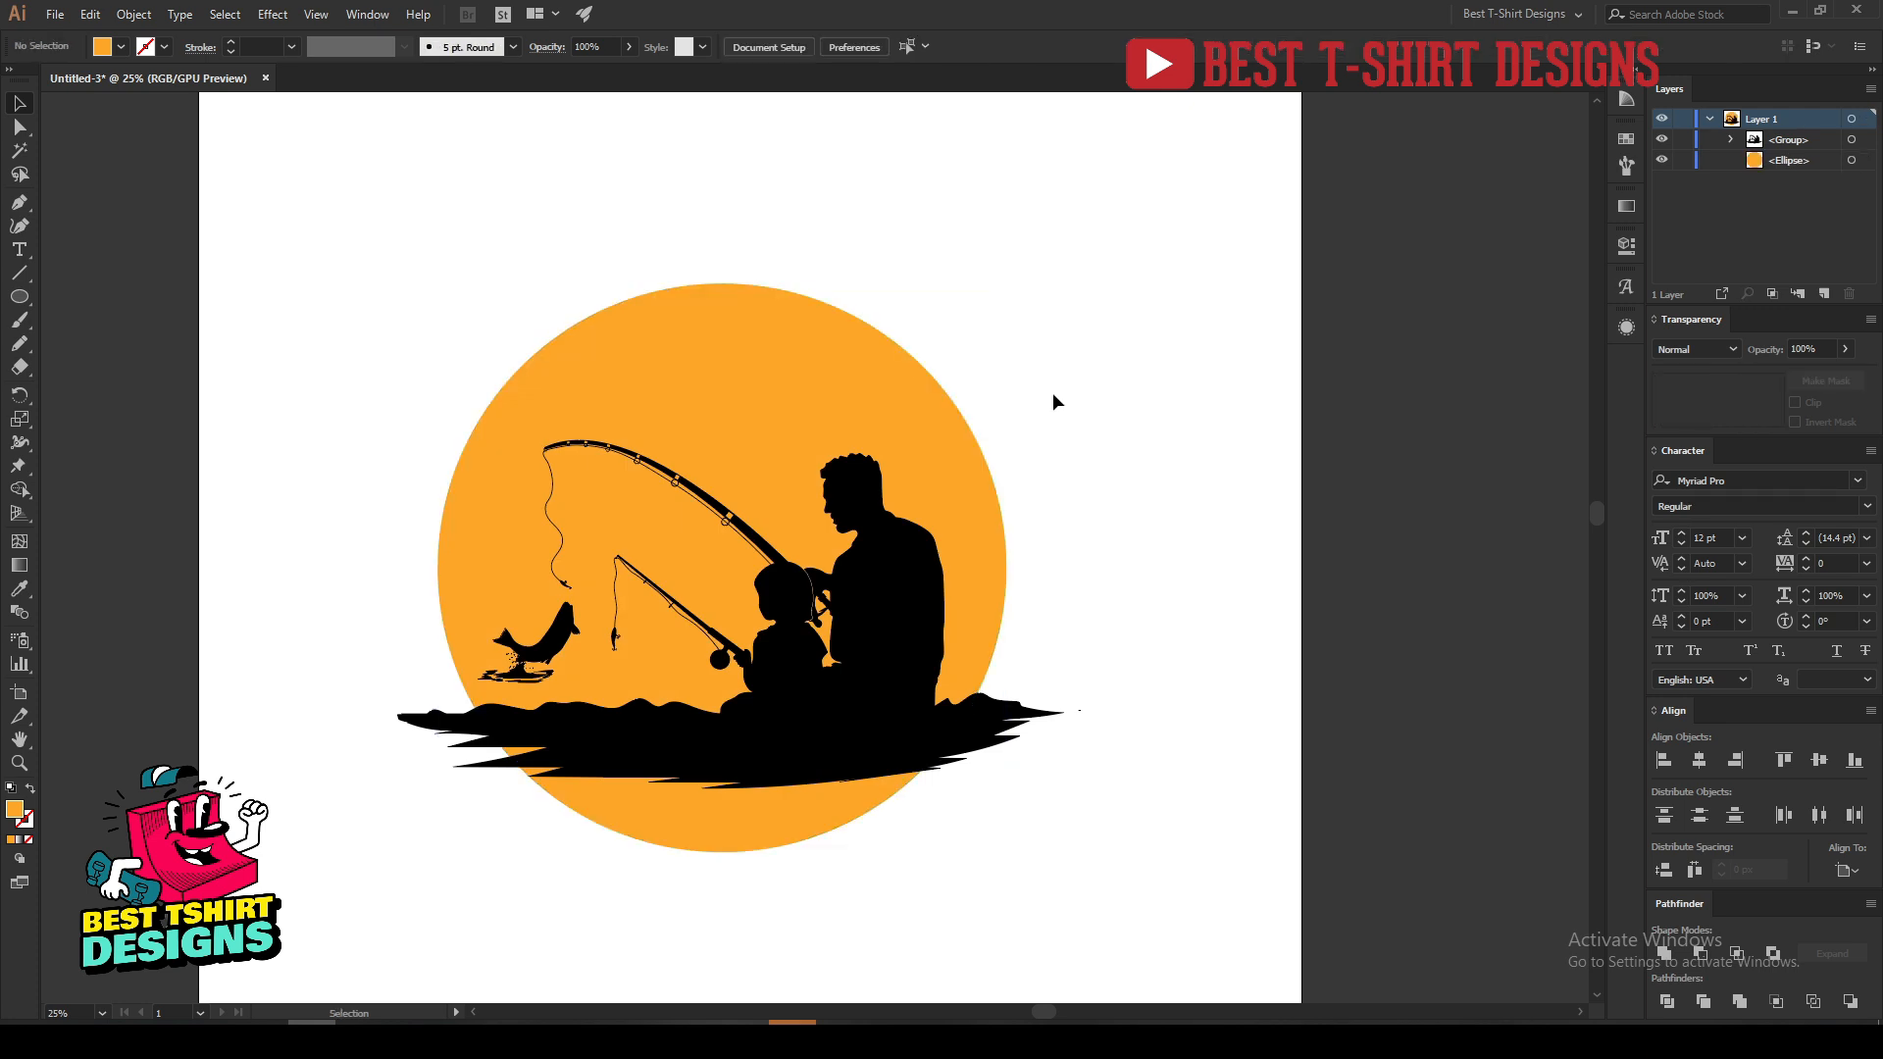
# Nudge the silhouette group upward on the orange circle and scale it down slightly from its centre.
pyautogui.click(867, 667)
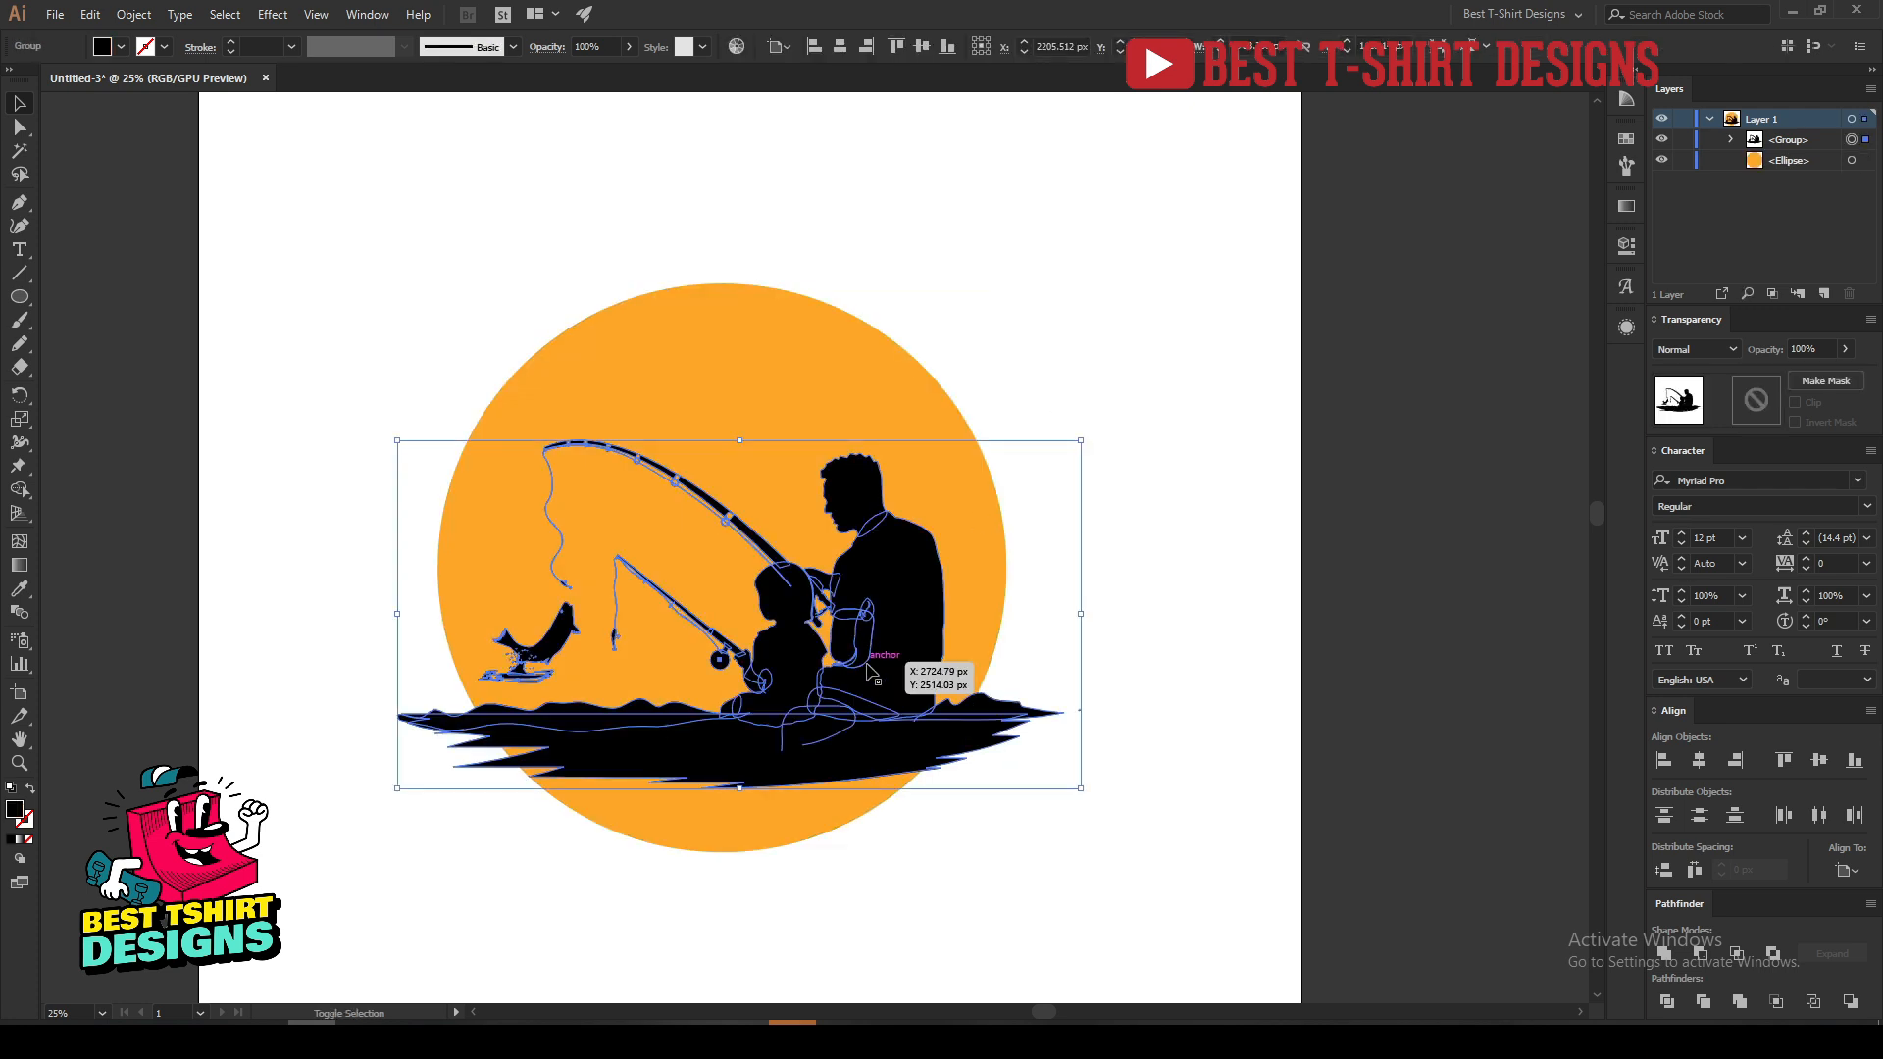
pyautogui.hotkey('shift', 'Up')
pyautogui.hotkey('shift', 'Up')
pyautogui.hotkey('shift', 'Up')
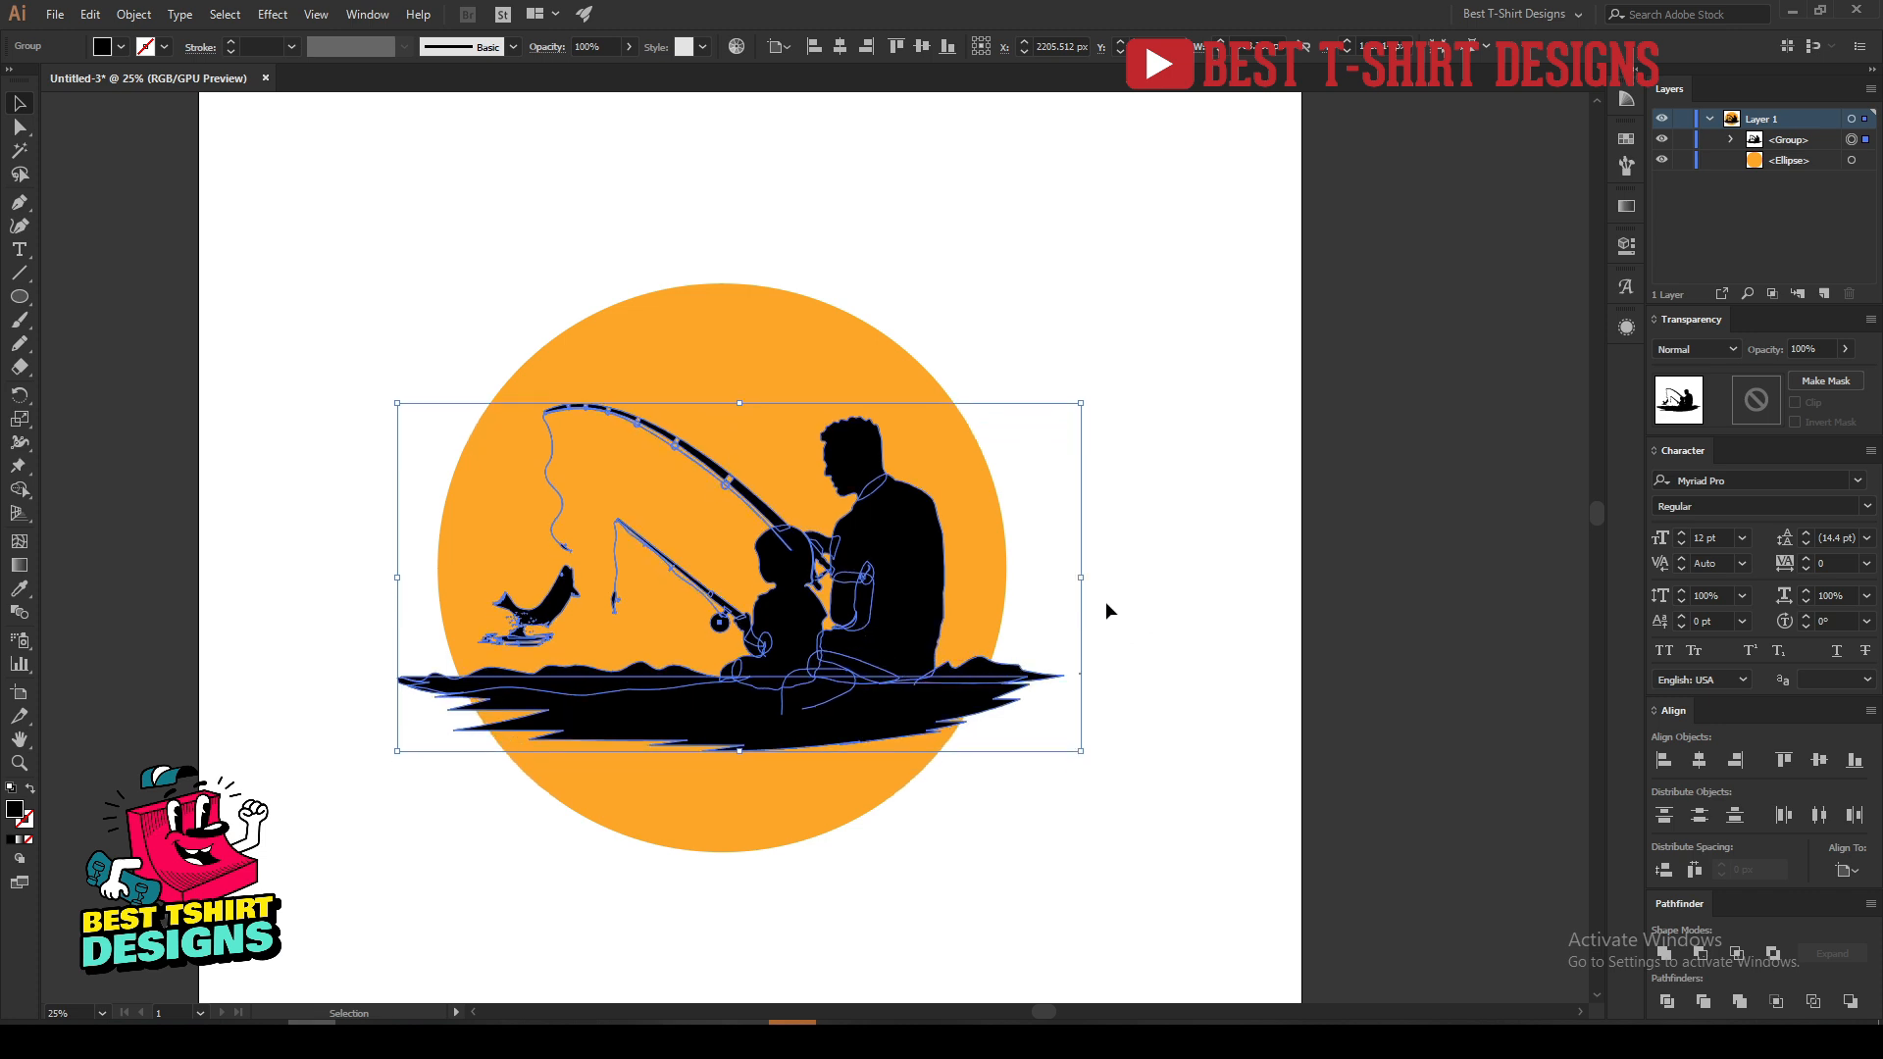
pyautogui.moveTo(1081, 577); pyautogui.dragTo(1068, 579)
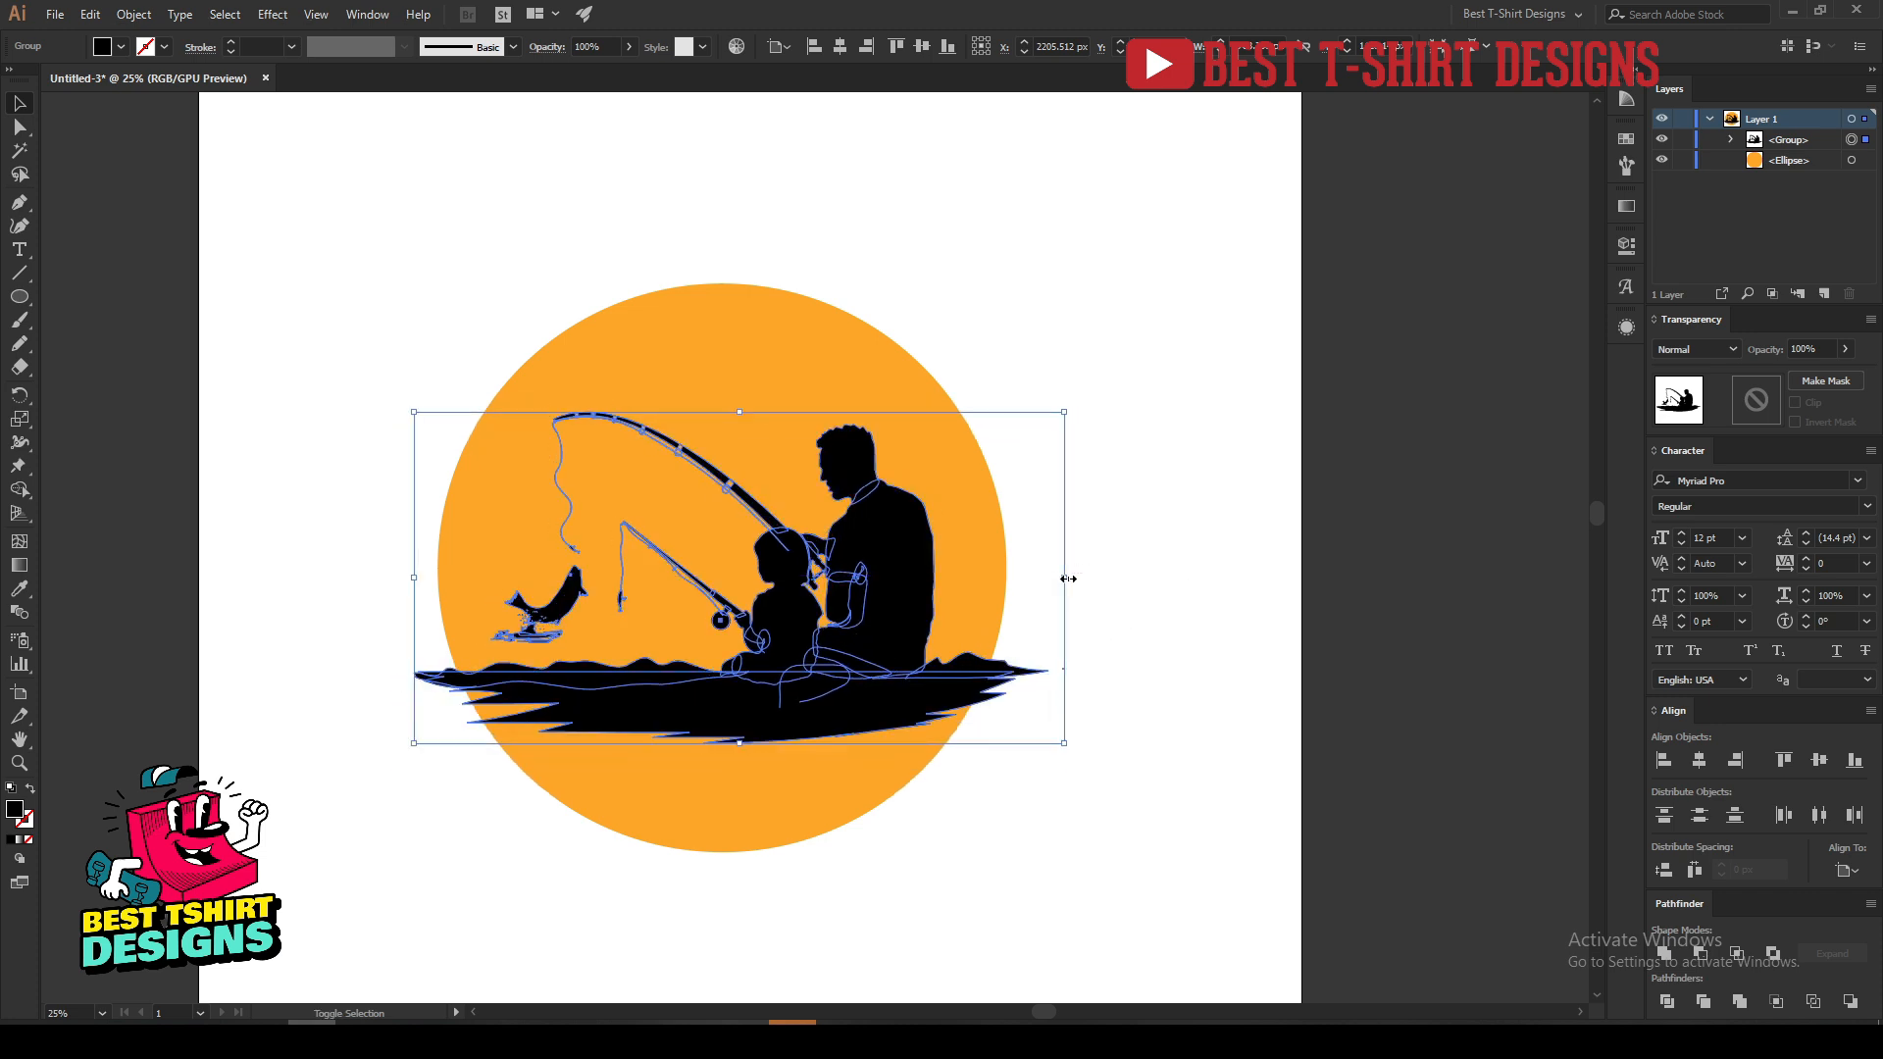
pyautogui.click(1156, 617)
# Erase the part of the orange circle that shows below the silhouette's ground.
pyautogui.scroll(1, 830, 579)
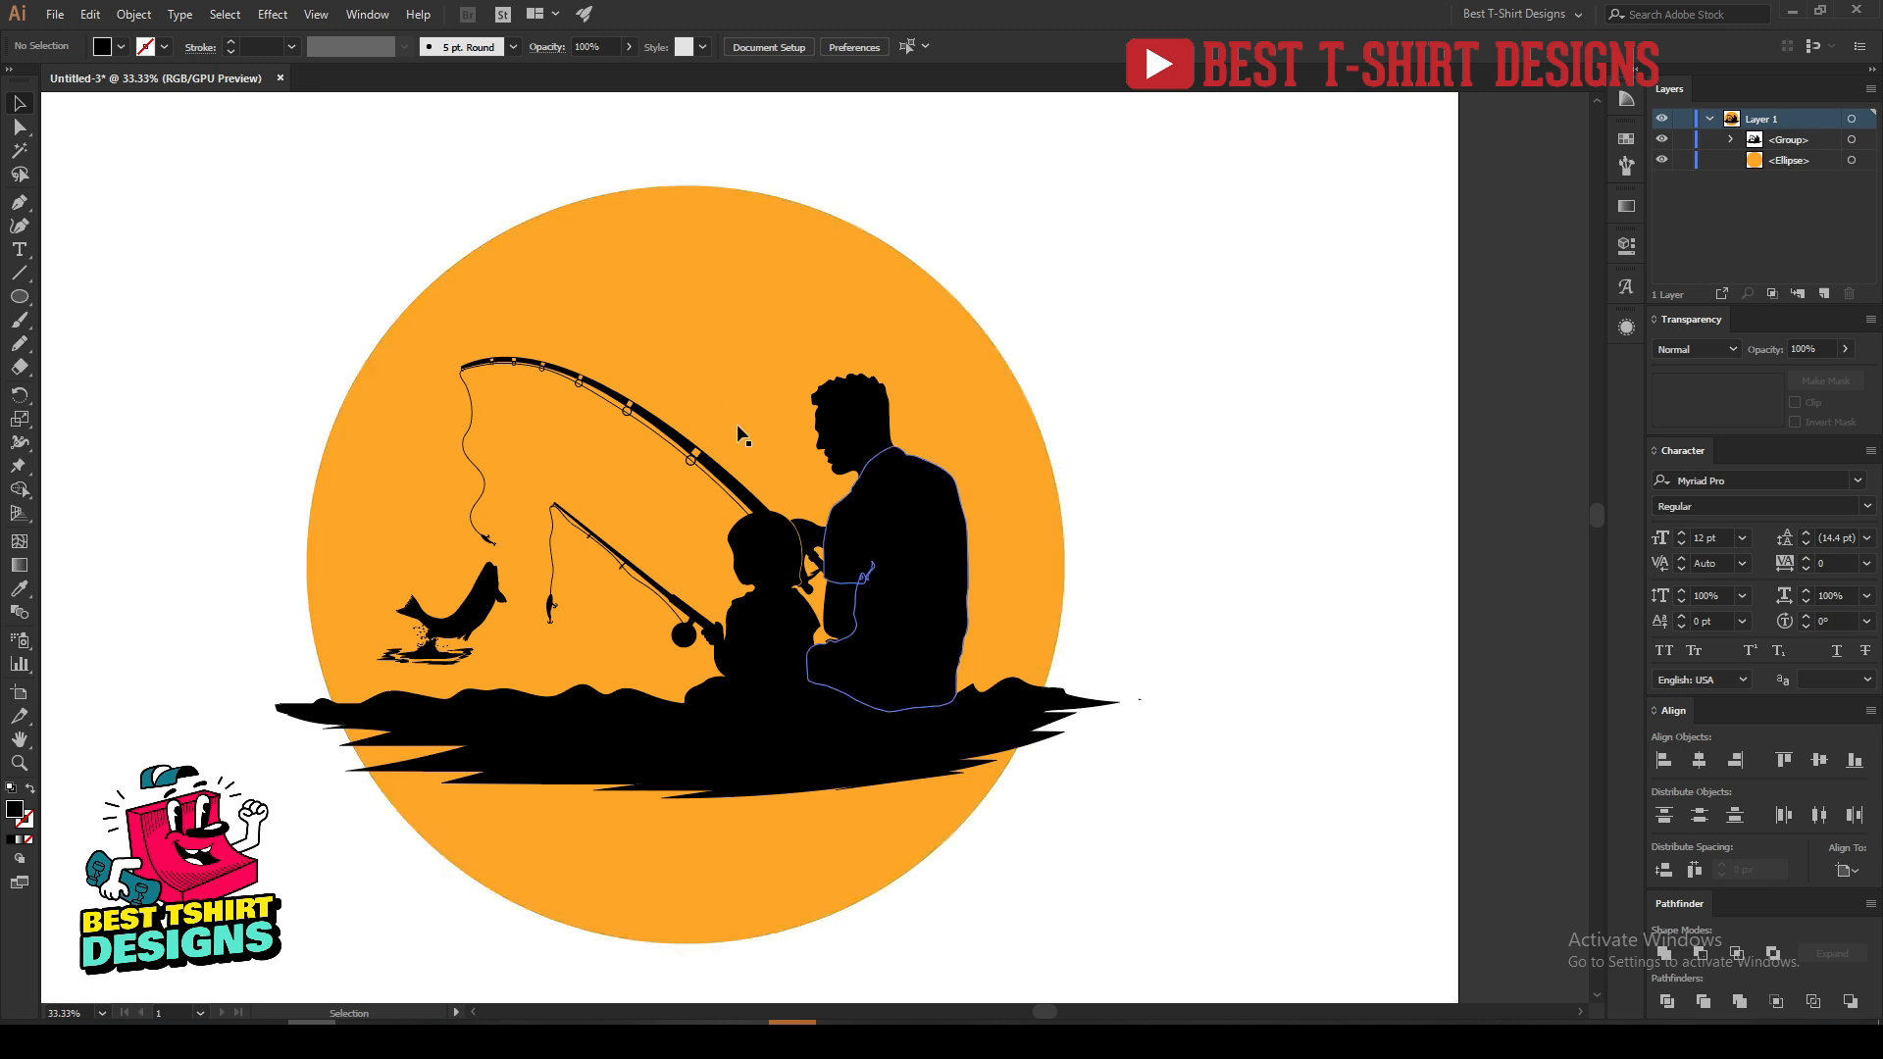
pyautogui.scroll(-2, 1185, 504)
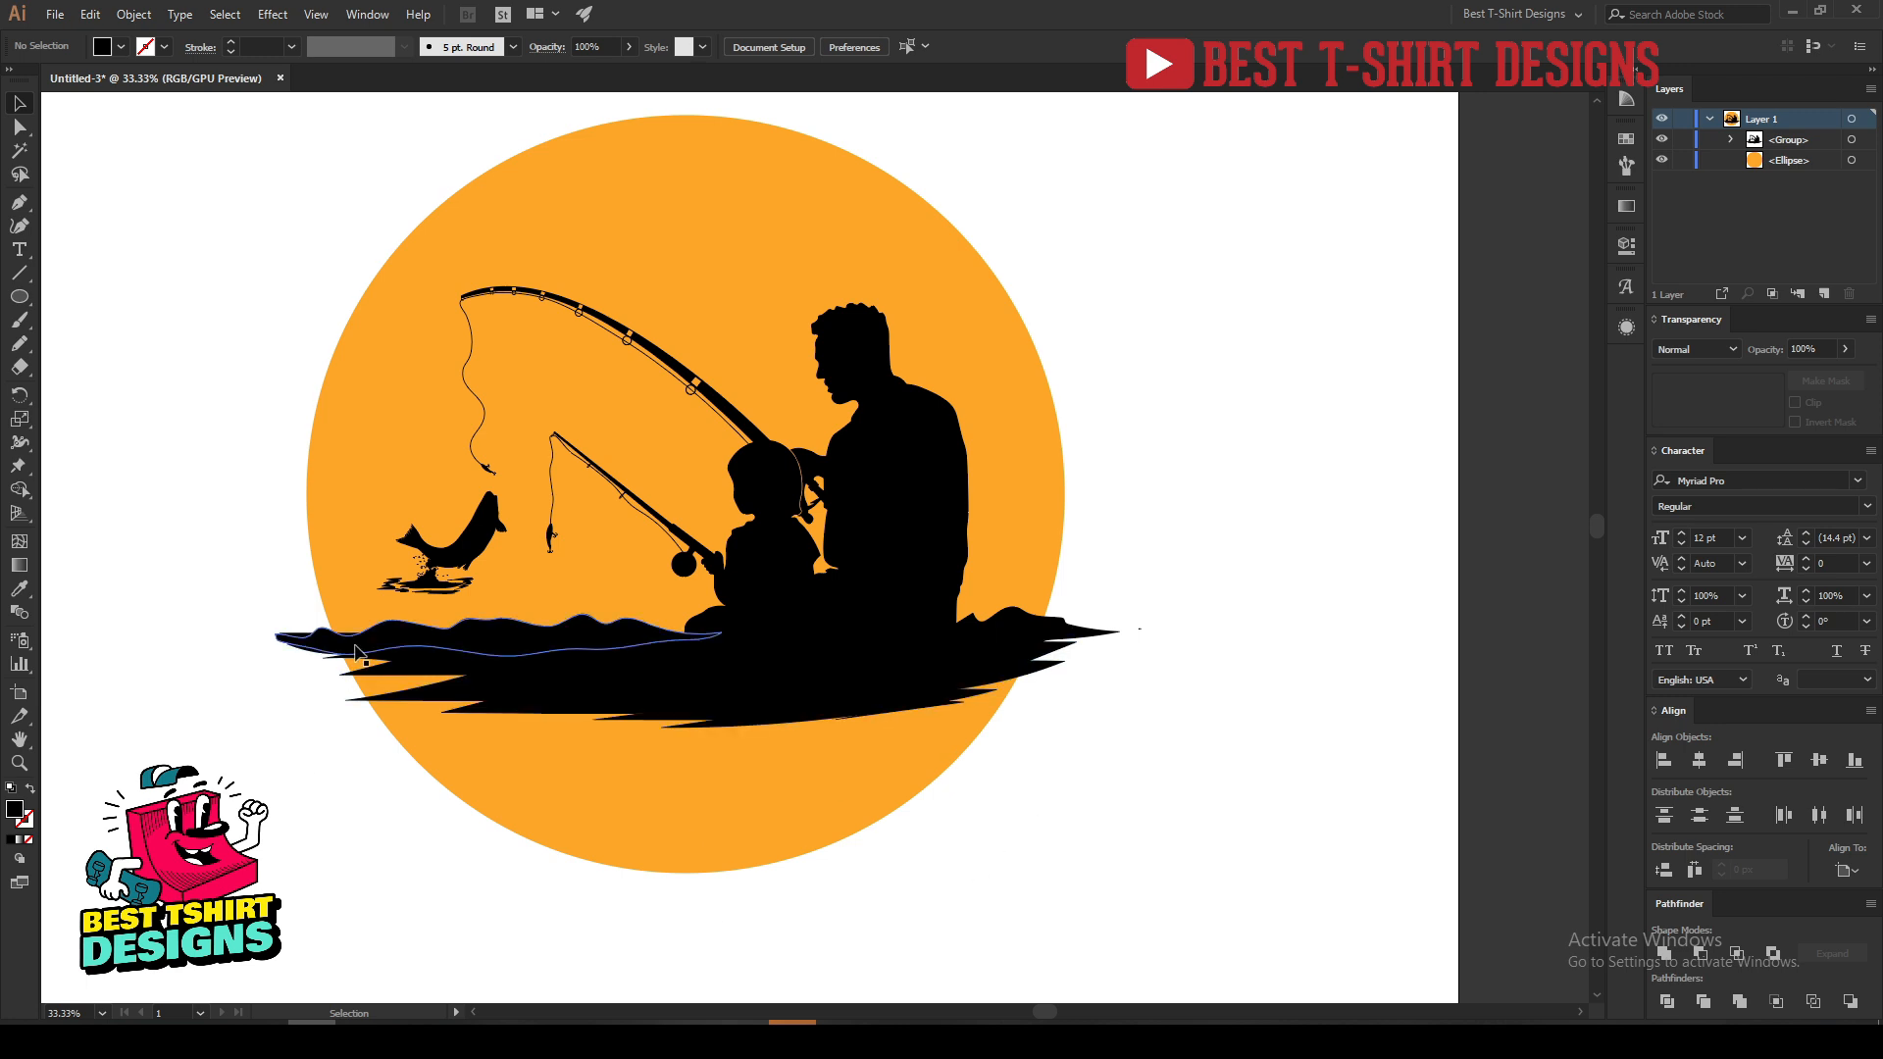
pyautogui.click(774, 808)
pyautogui.hotkey('shift', 'e')
pyautogui.moveTo(1294, 942)
pyautogui.mouseDown()
pyautogui.moveTo(273, 776)
pyautogui.moveTo(147, 706)
pyautogui.moveTo(108, 650)
pyautogui.mouseUp()
pyautogui.press('v')
pyautogui.click(863, 870)
pyautogui.hotkey('ctrl', '-')
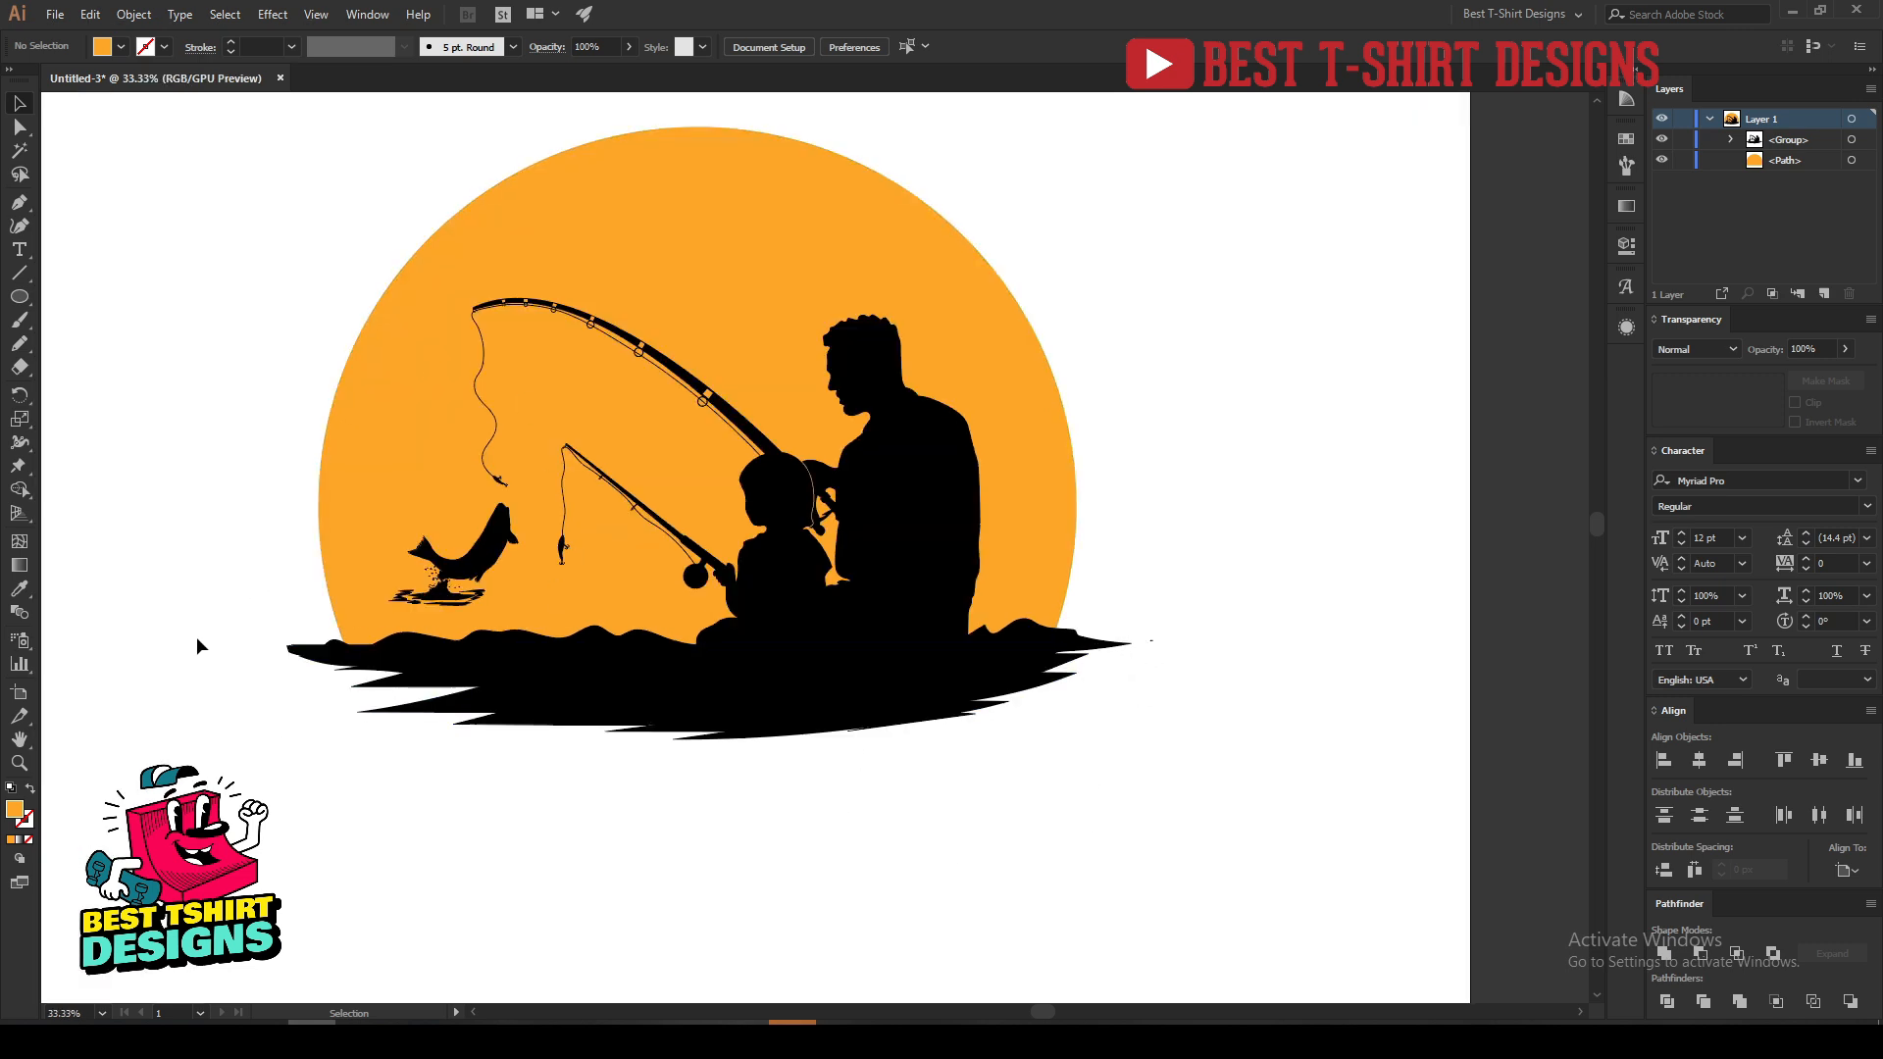
# Show the rulers and place vertical guides at both sides of the orange circle and both ends of the ground.
pyautogui.scroll(2, 1285, 701)
pyautogui.hotkey('ctrl', 'r')
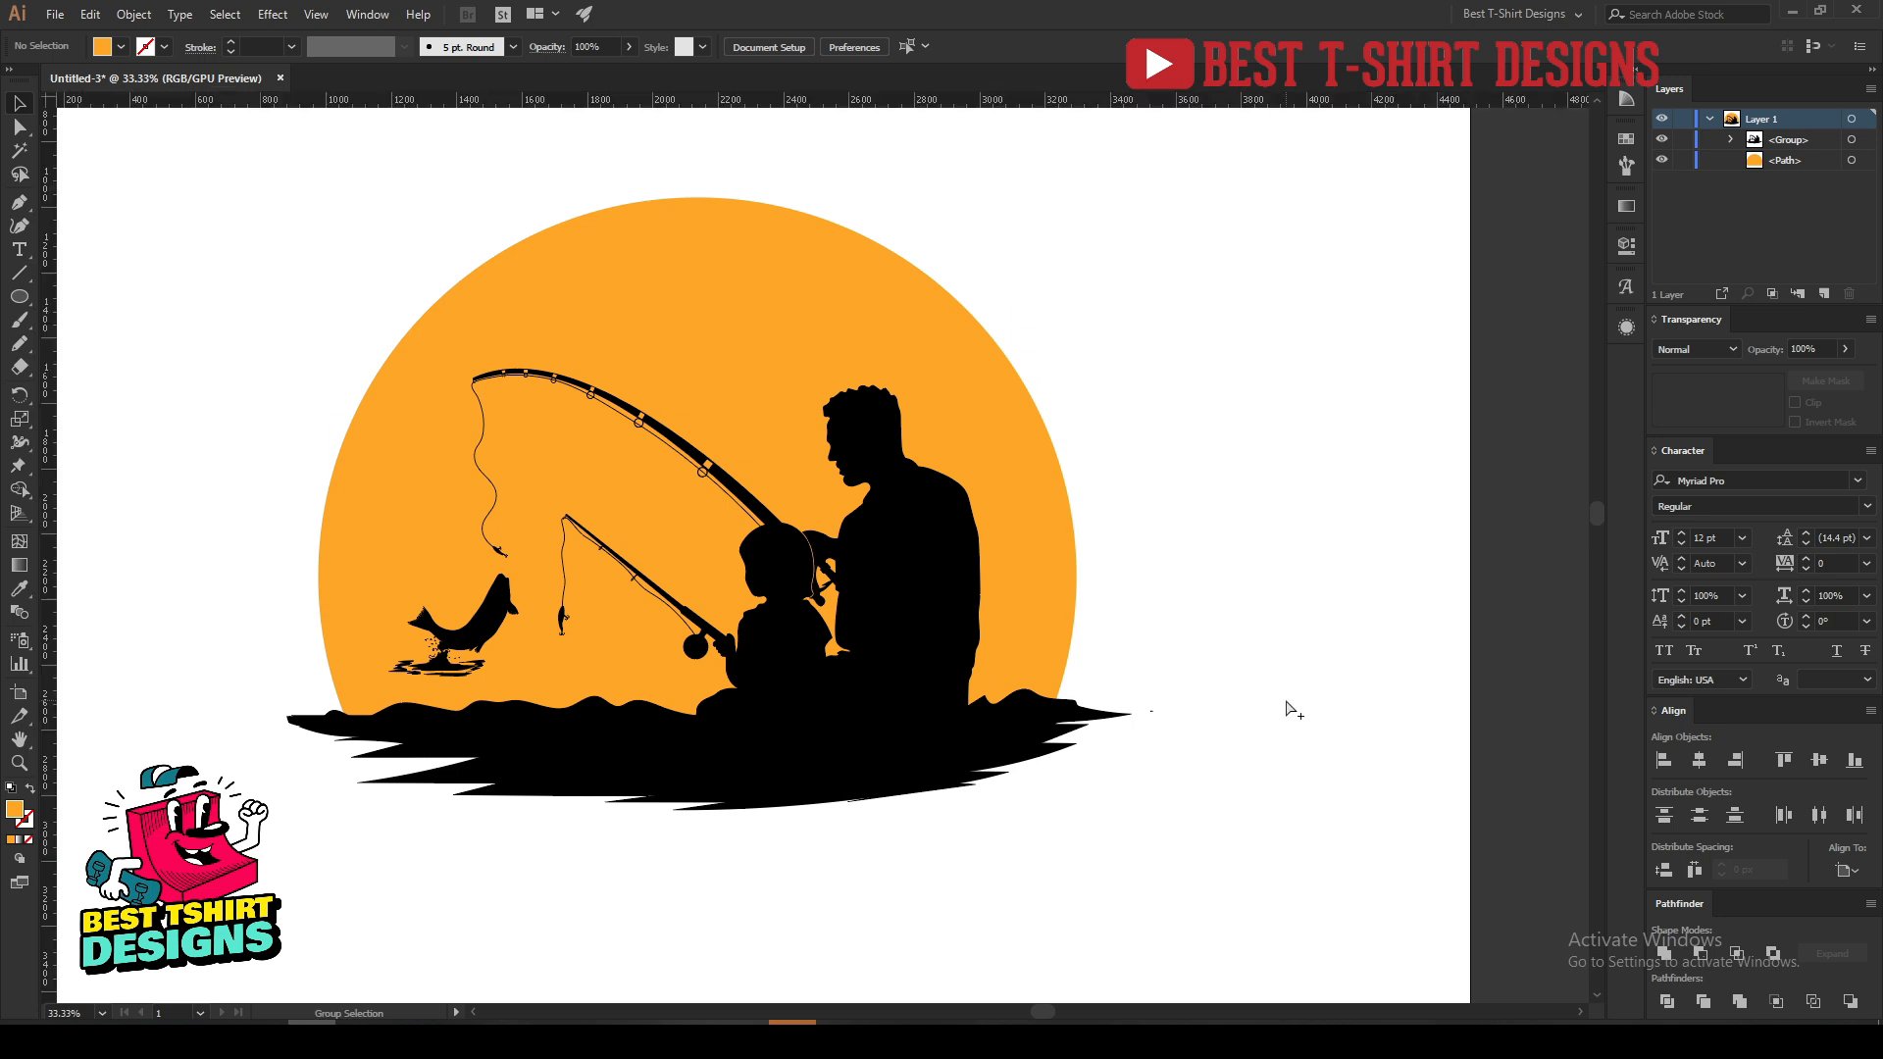
pyautogui.moveTo(1106, 99); pyautogui.dragTo(1073, 520)
pyautogui.moveTo(1076, 403); pyautogui.dragTo(319, 427)
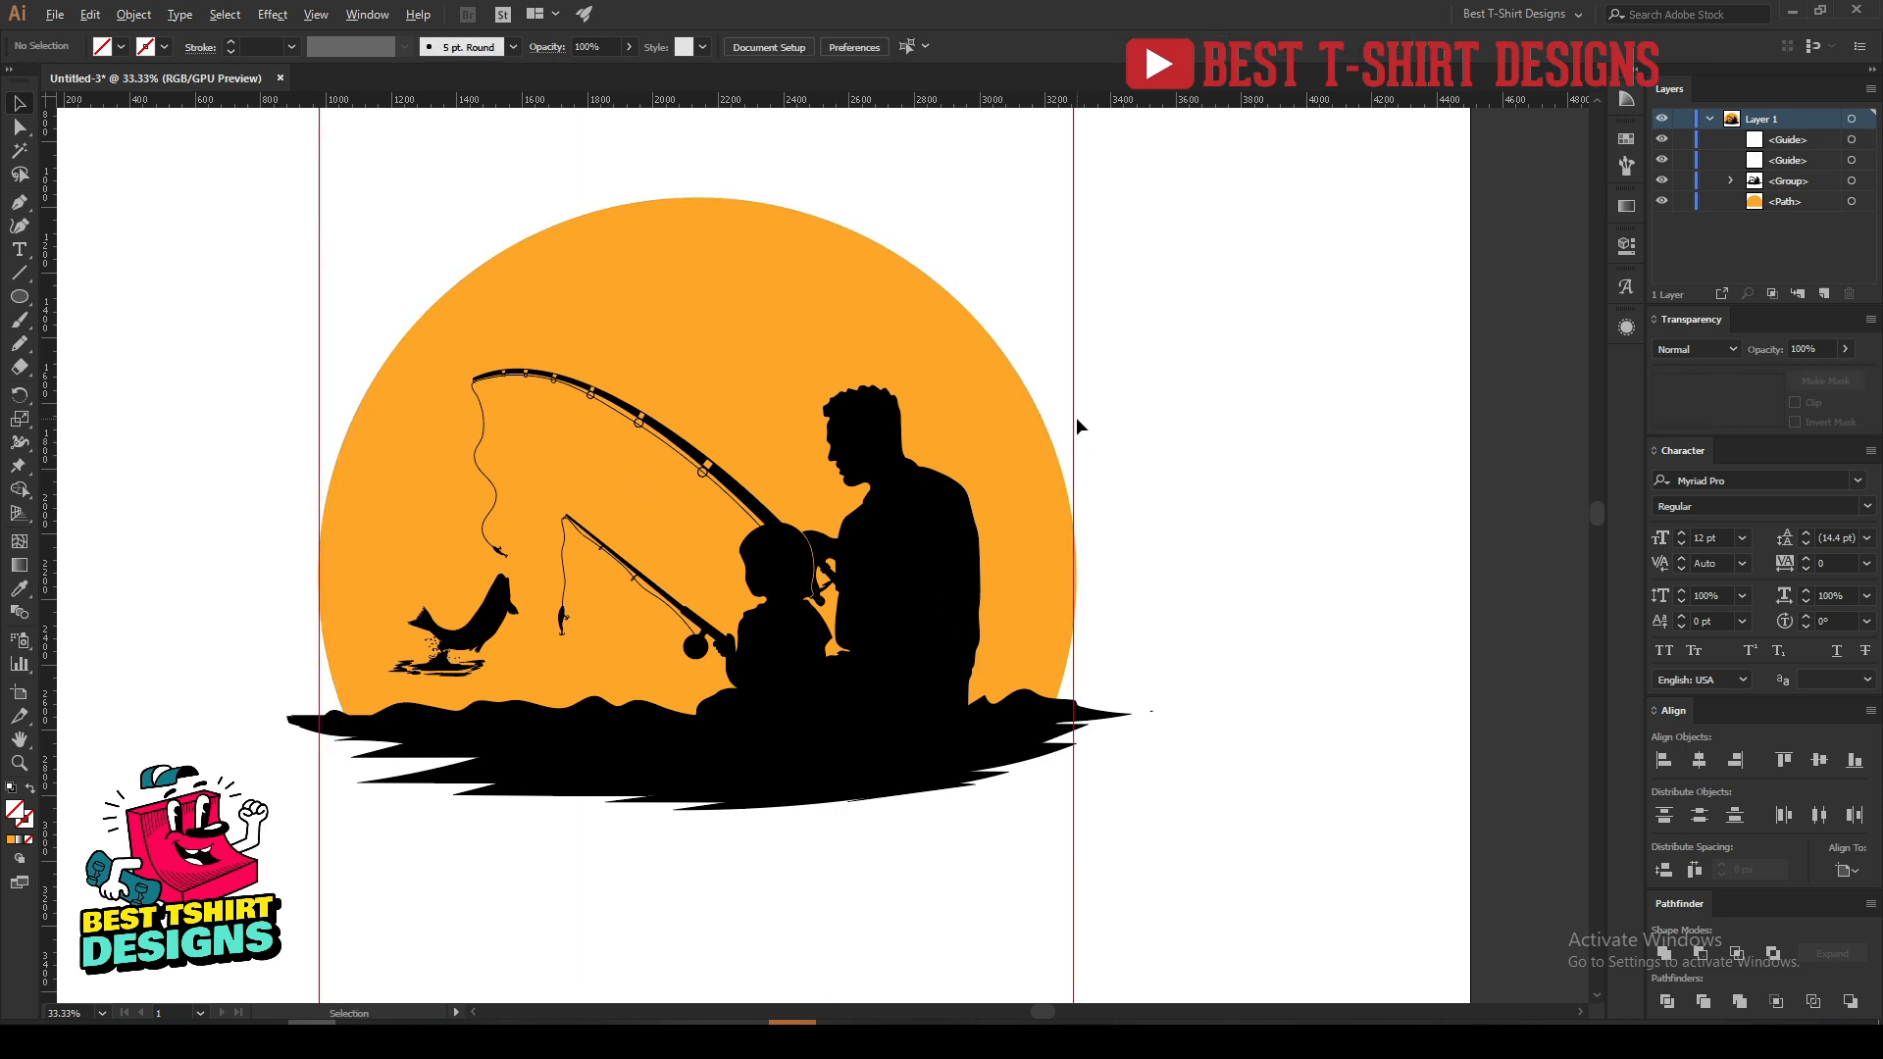
pyautogui.moveTo(1075, 415); pyautogui.dragTo(1132, 448)
pyautogui.moveTo(319, 370); pyautogui.dragTo(287, 373)
pyautogui.click(1200, 664)
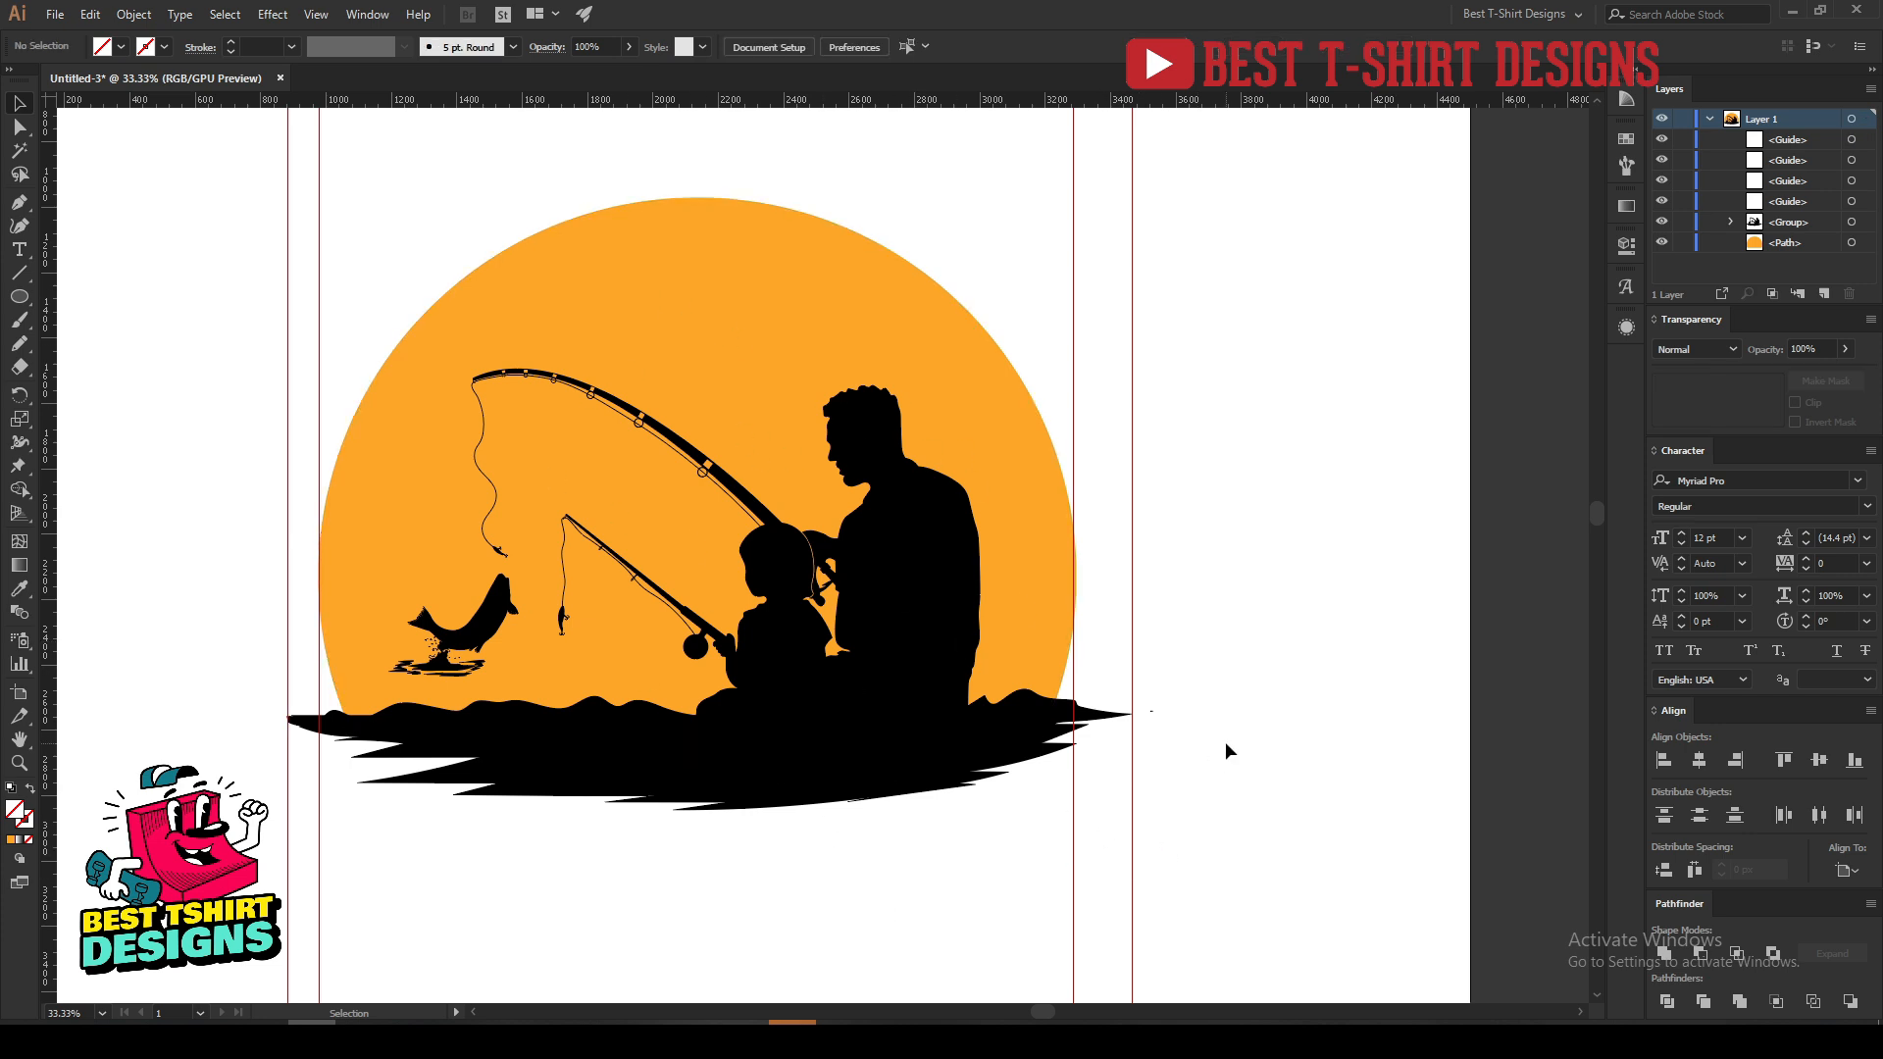
# Undo the guides and the erasing of the circle's lower part.
pyautogui.hotkey('ctrl', 'z')
pyautogui.hotkey('ctrl', 'z')
pyautogui.hotkey('ctrl', 'z')
pyautogui.hotkey('ctrl', 'z')
pyautogui.hotkey('ctrl', 'z')
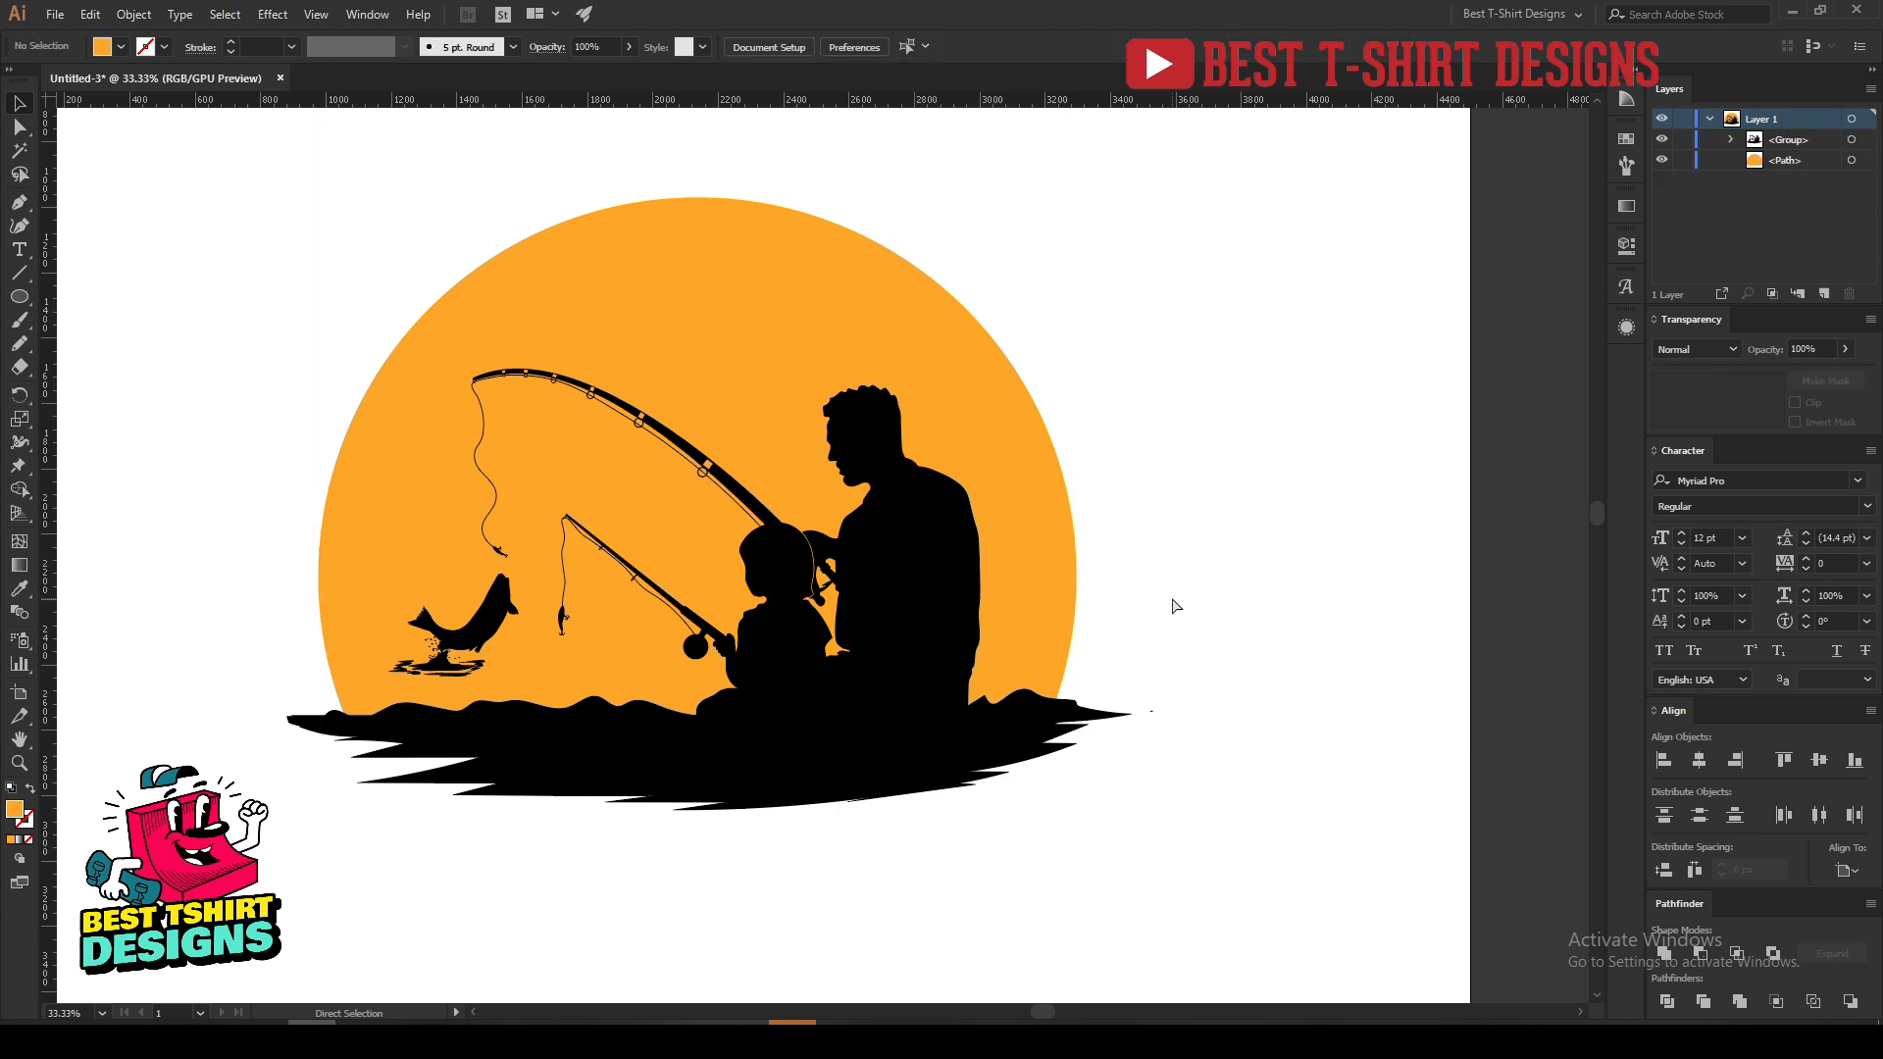
pyautogui.click(1173, 602)
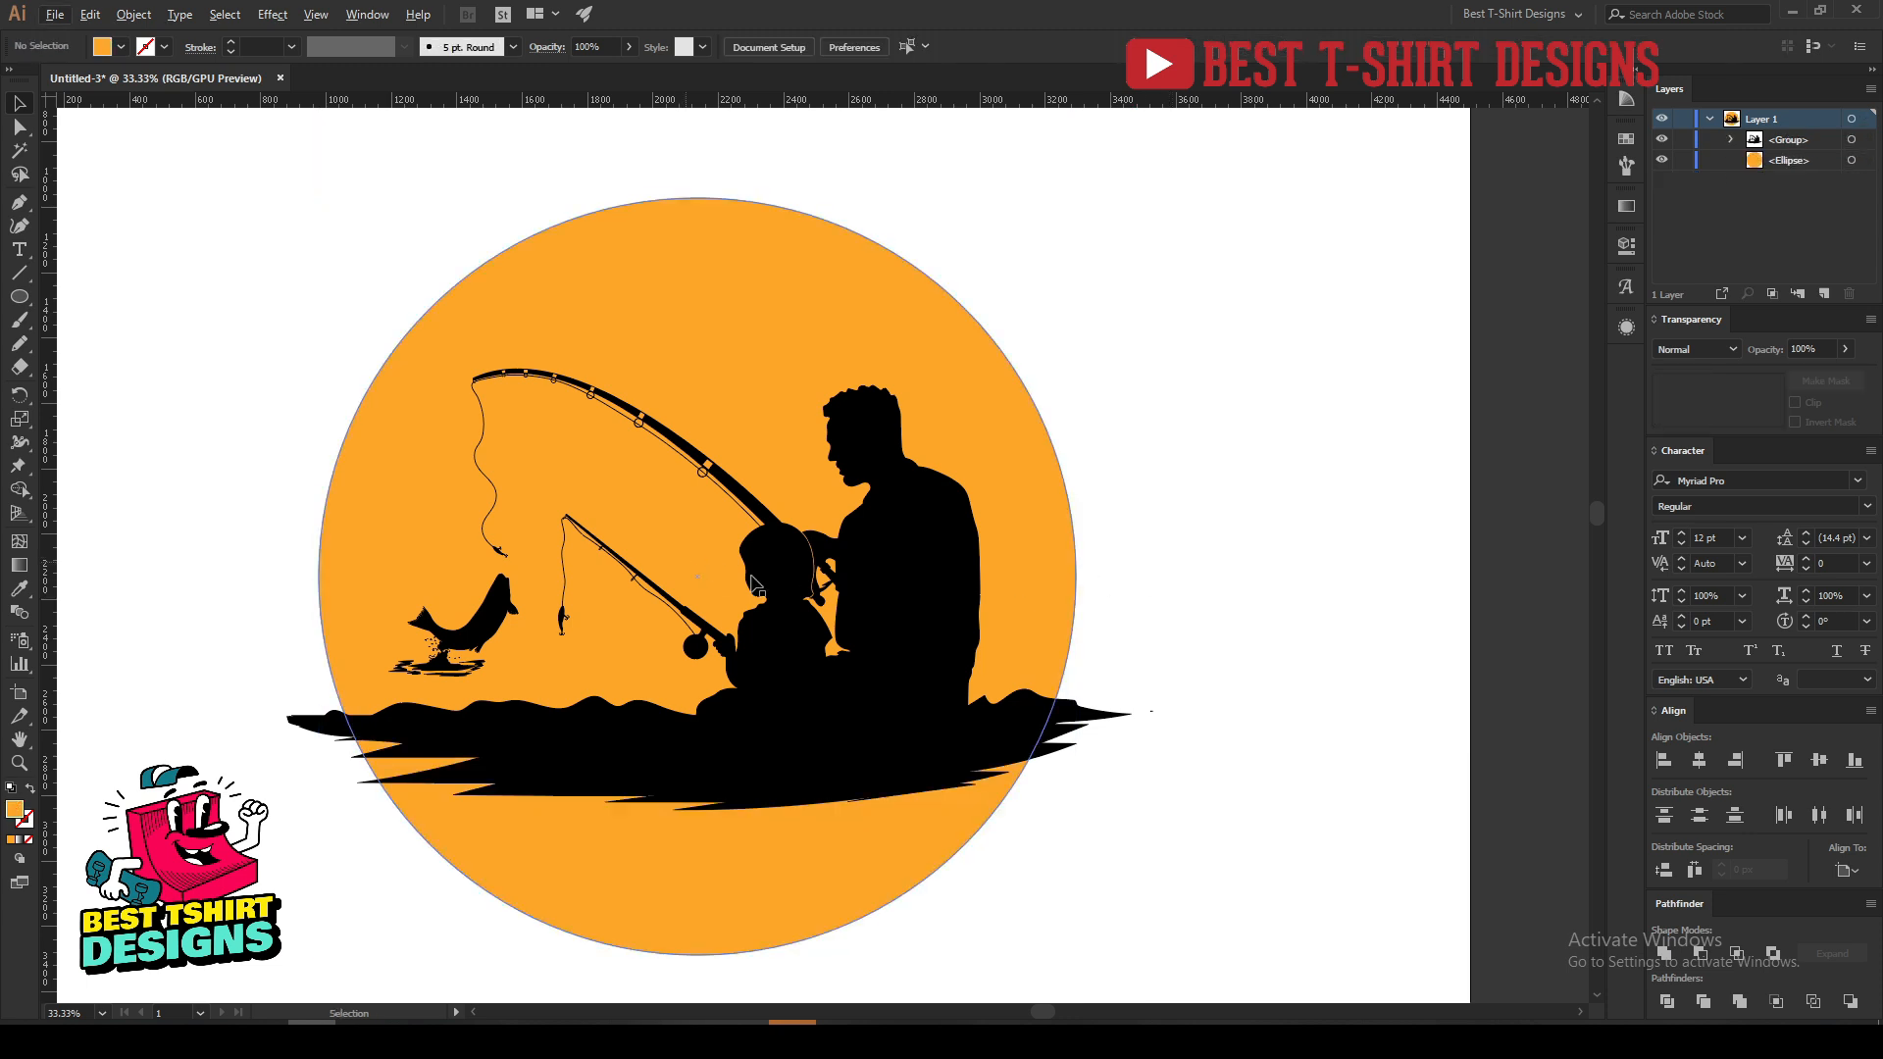
# Nudge the full orange circle upward behind the silhouette.
pyautogui.click(1029, 543)
pyautogui.press('Up')
pyautogui.press('Up')
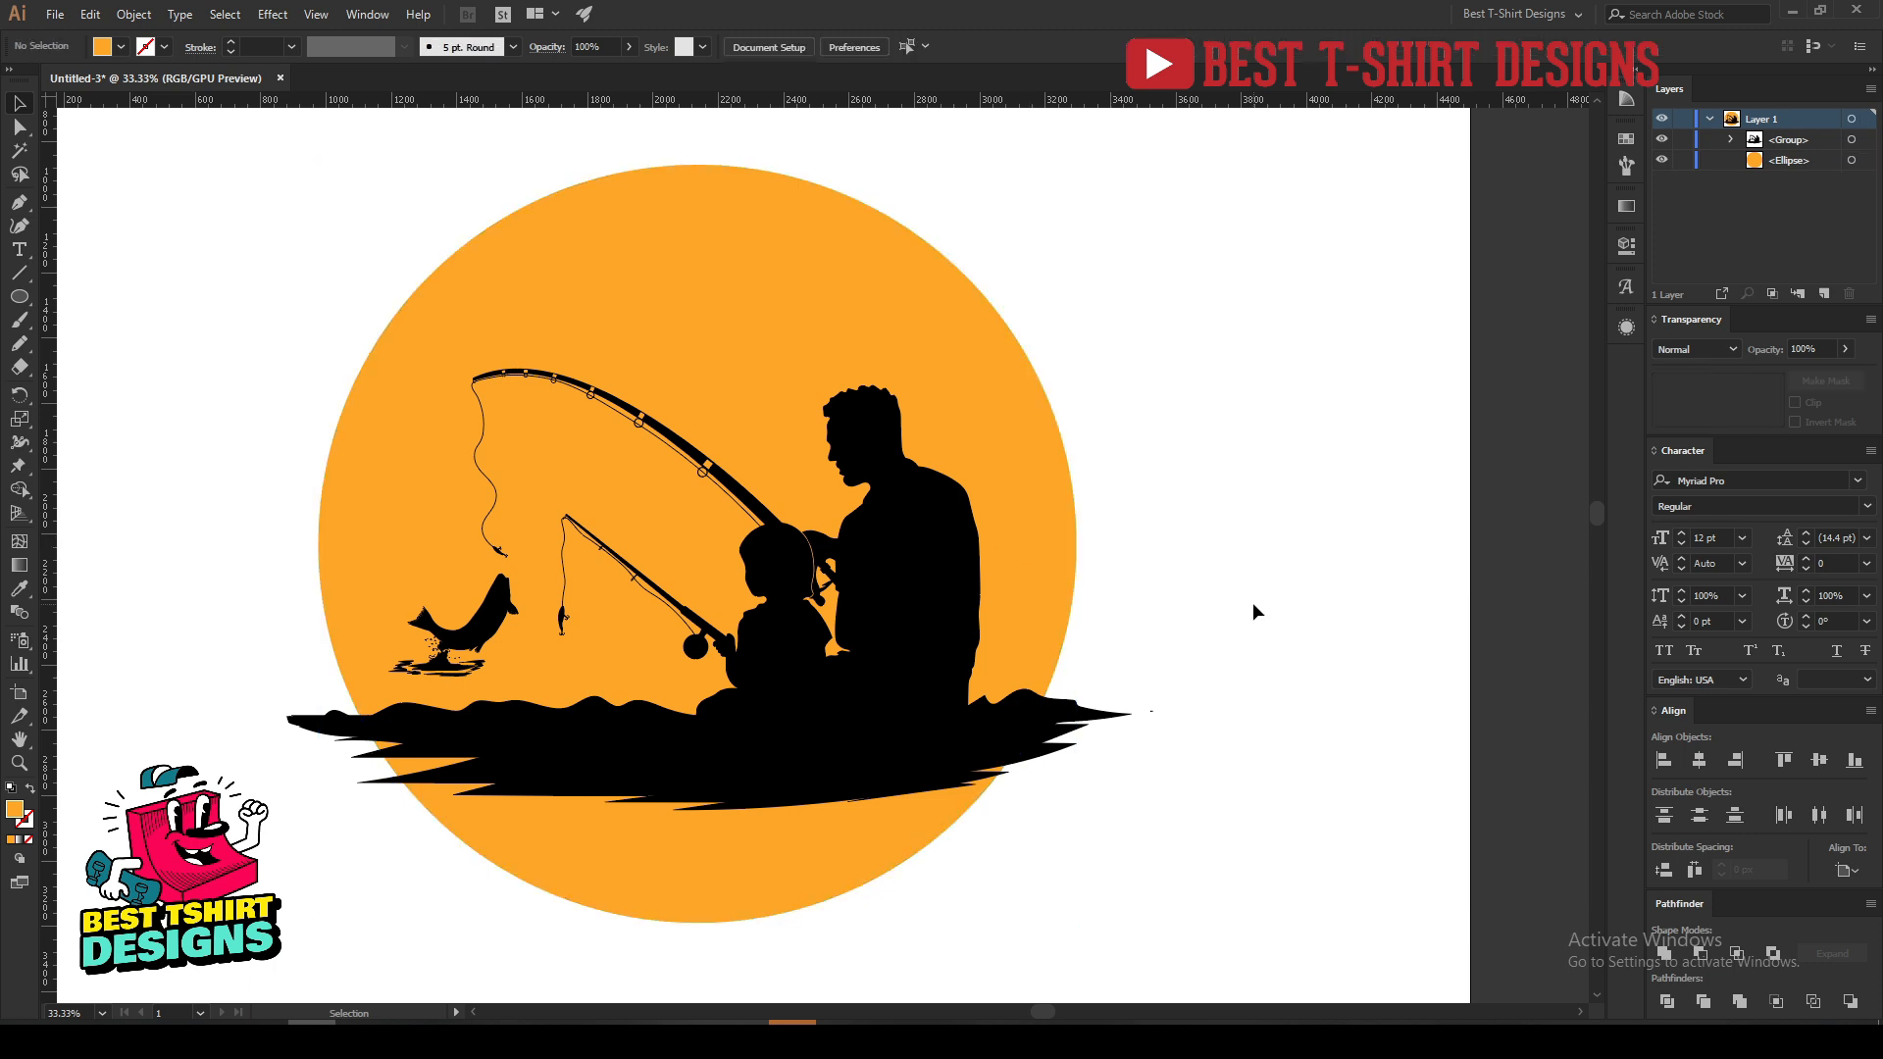
# Cut the orange circle and paste it in front of the silhouette group.
pyautogui.press('a')
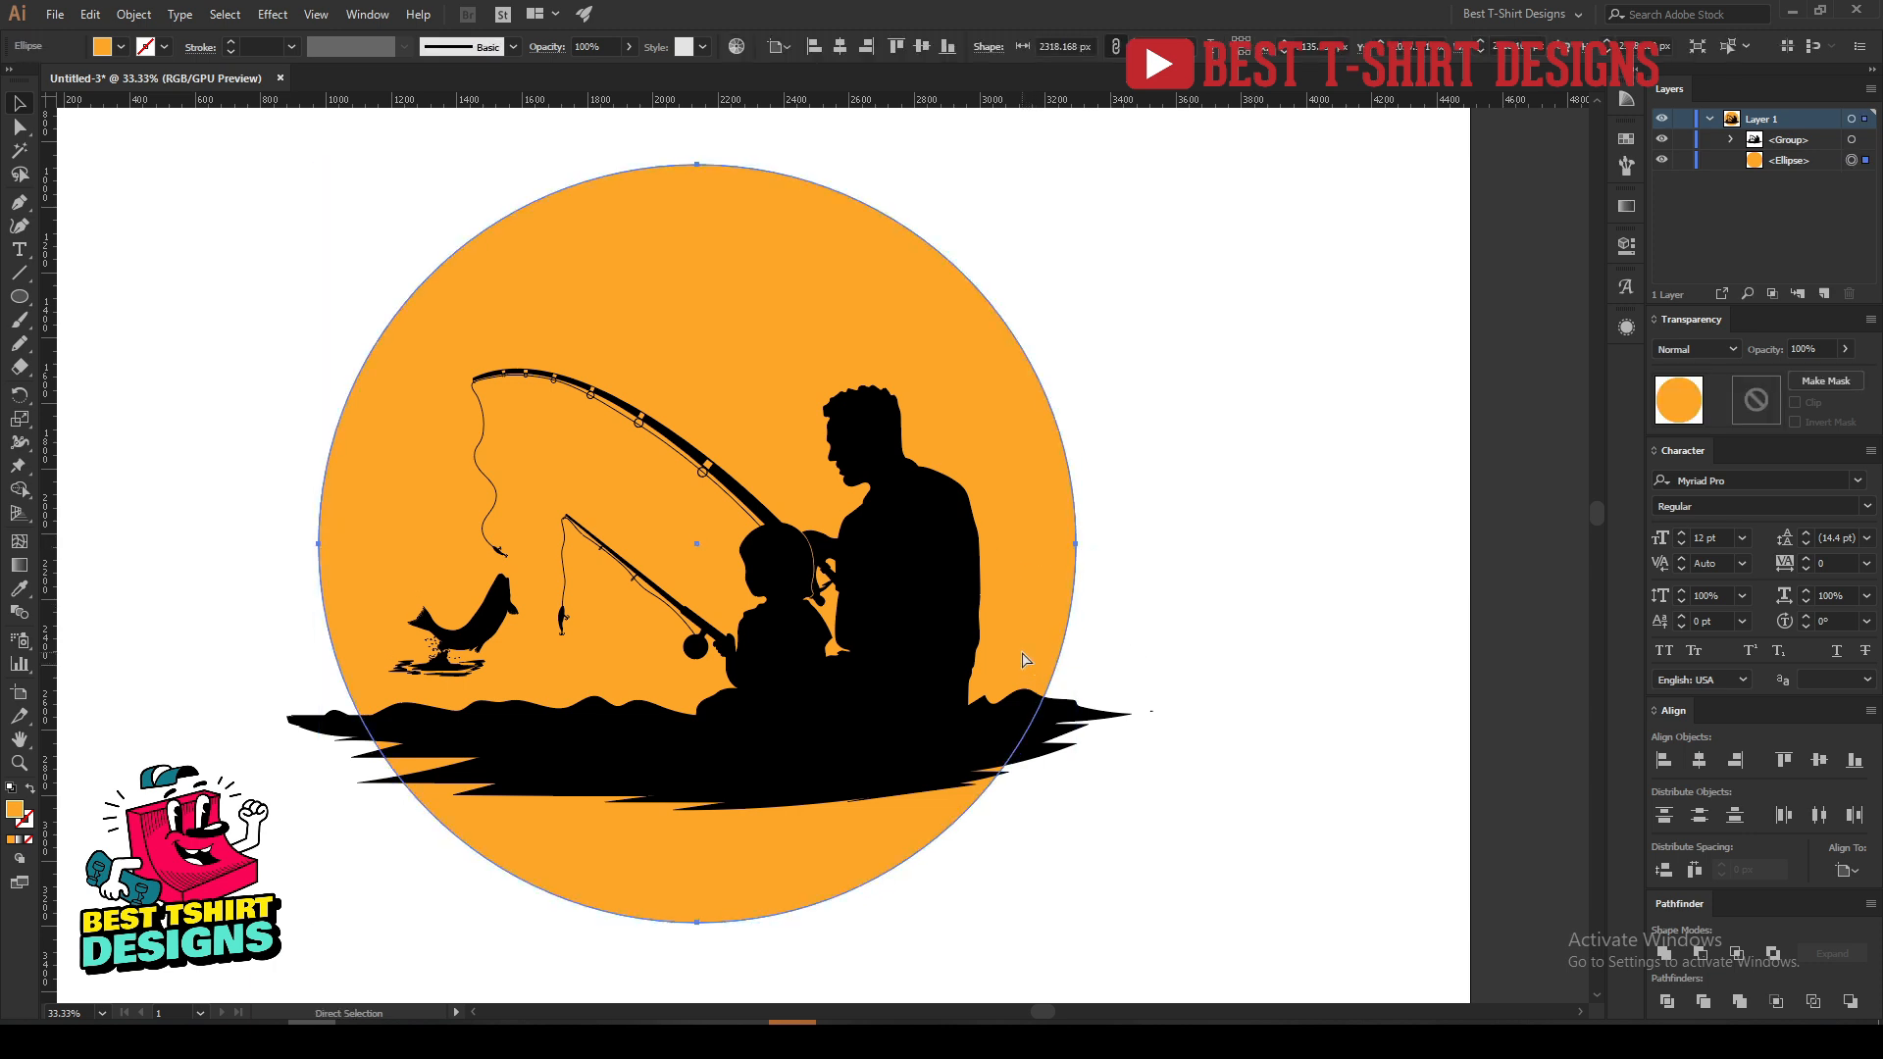
pyautogui.press('Delete')
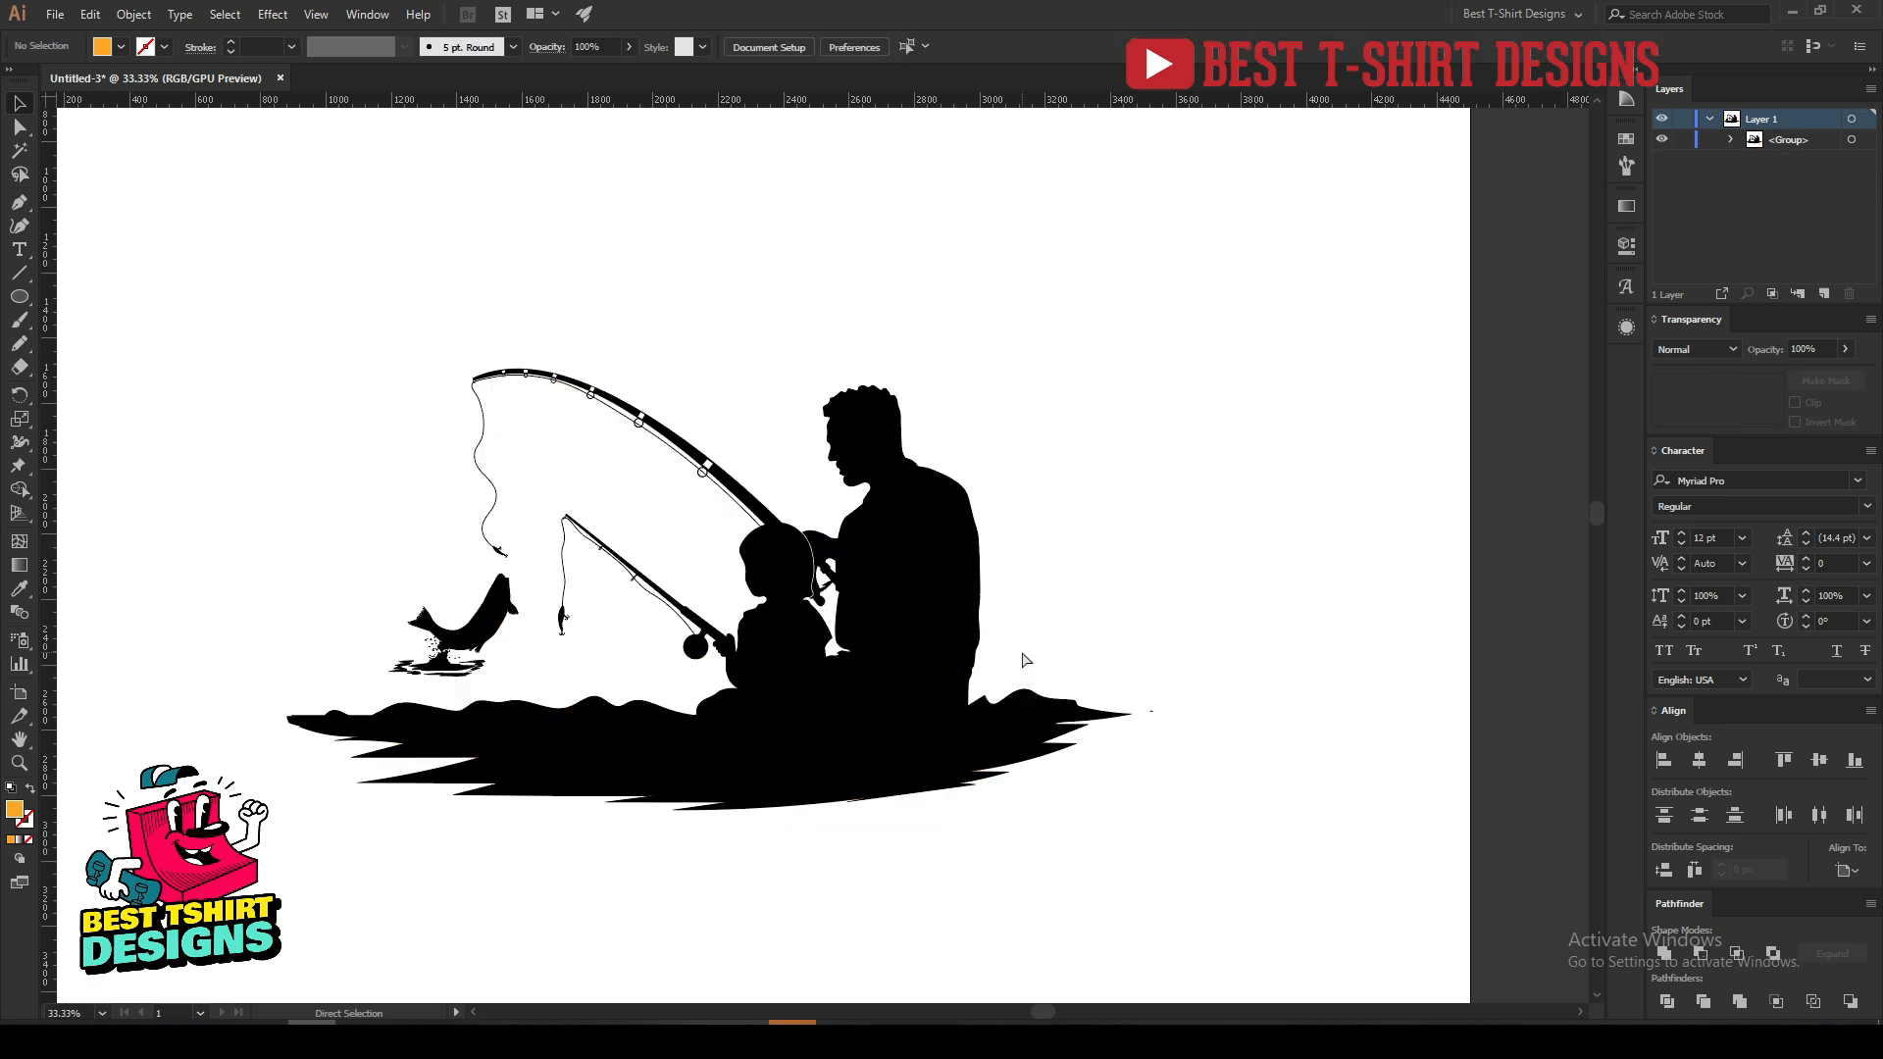
pyautogui.hotkey('ctrl', 'z')
pyautogui.press('v')
pyautogui.click(1169, 635)
pyautogui.click(958, 538)
pyautogui.press('a')
pyautogui.press('v')
pyautogui.click(1221, 679)
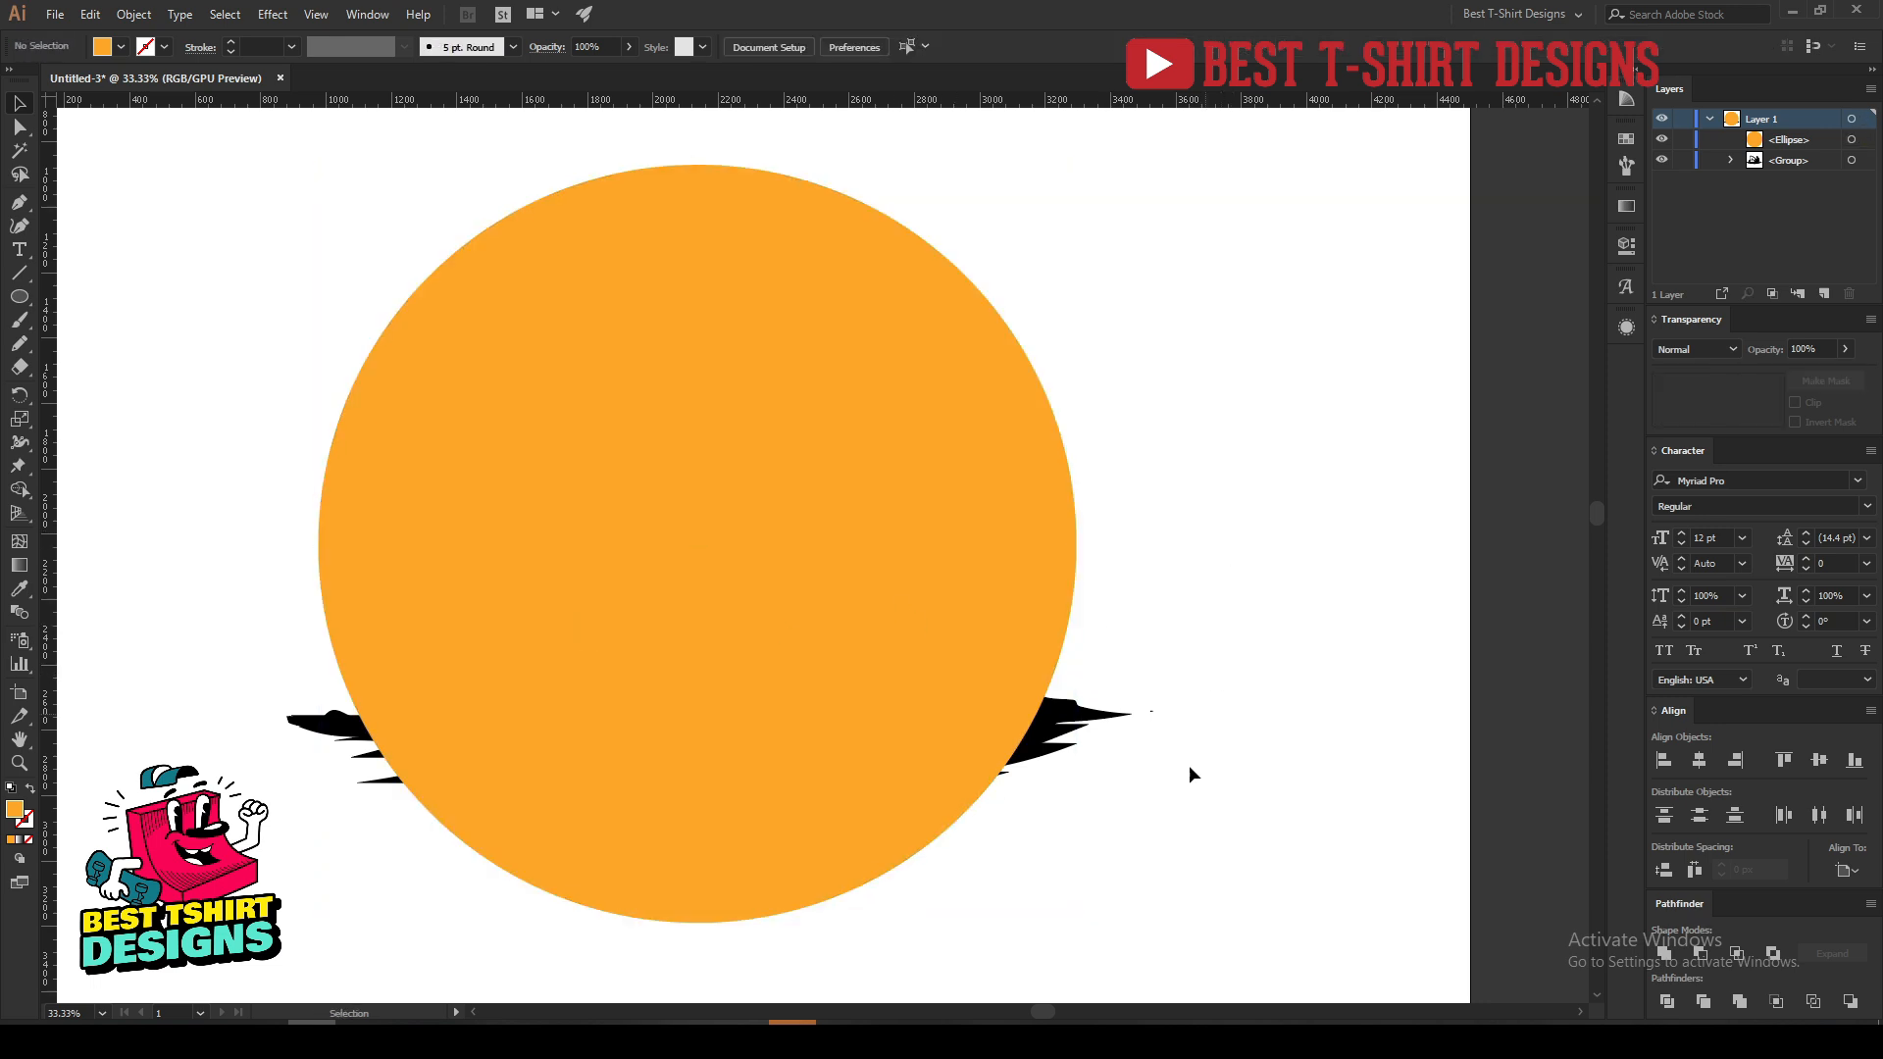
# Make a clipping mask from the circle and the silhouette group, and paste the orange circle behind the clipped artwork.
pyautogui.moveTo(990, 778); pyautogui.dragTo(567, 551)
pyautogui.rightClick(567, 551)
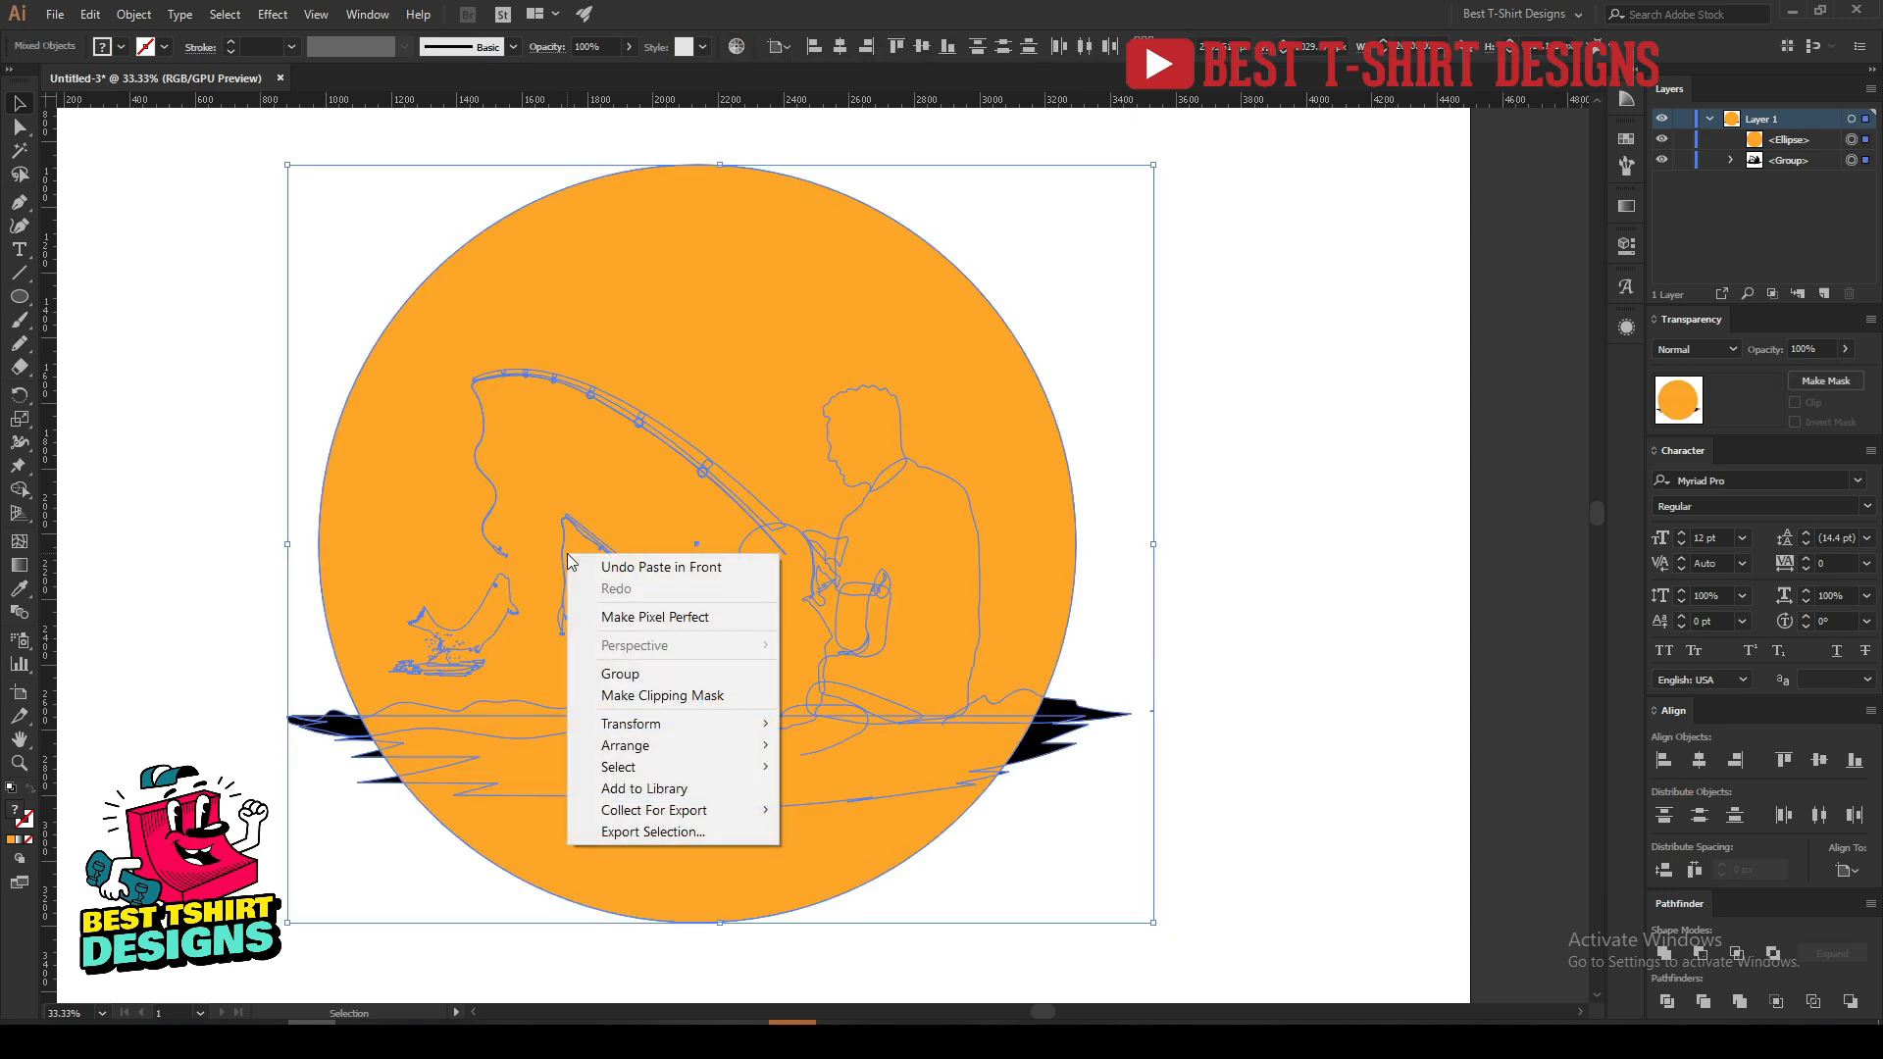
pyautogui.click(673, 697)
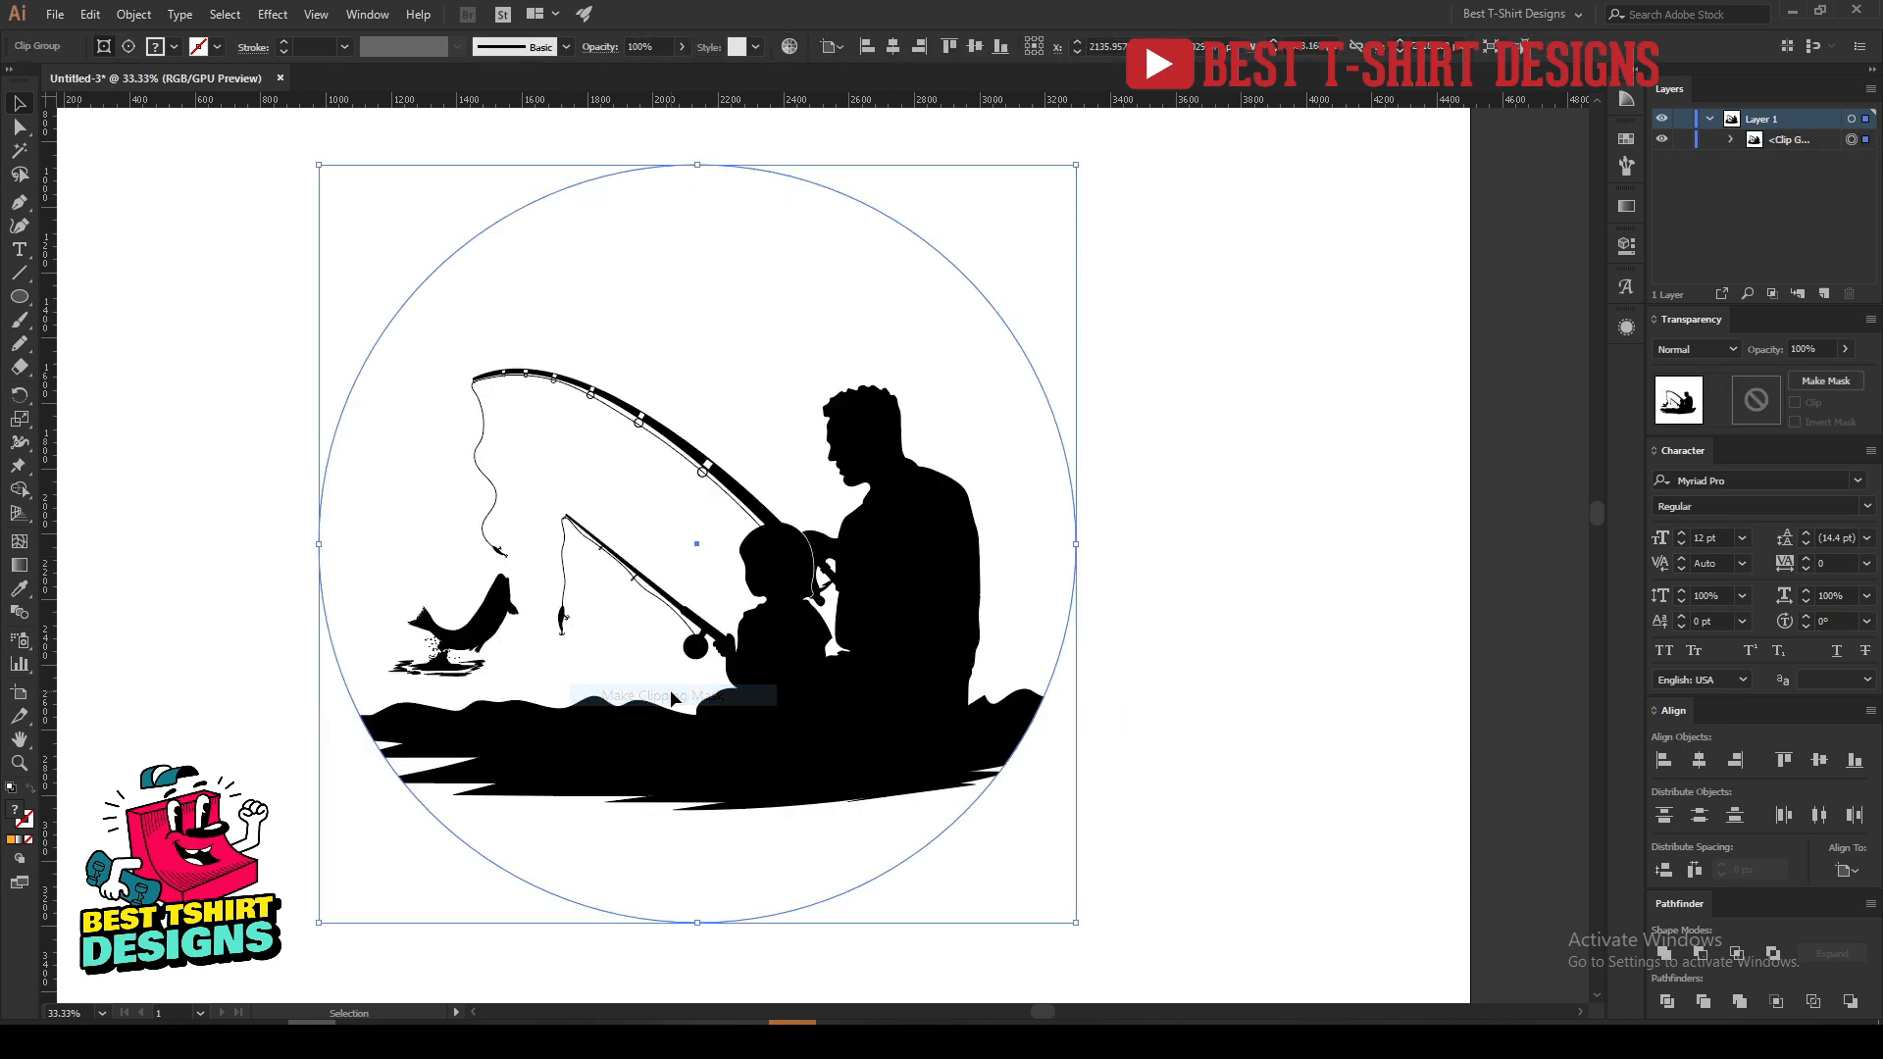
pyautogui.click(1204, 606)
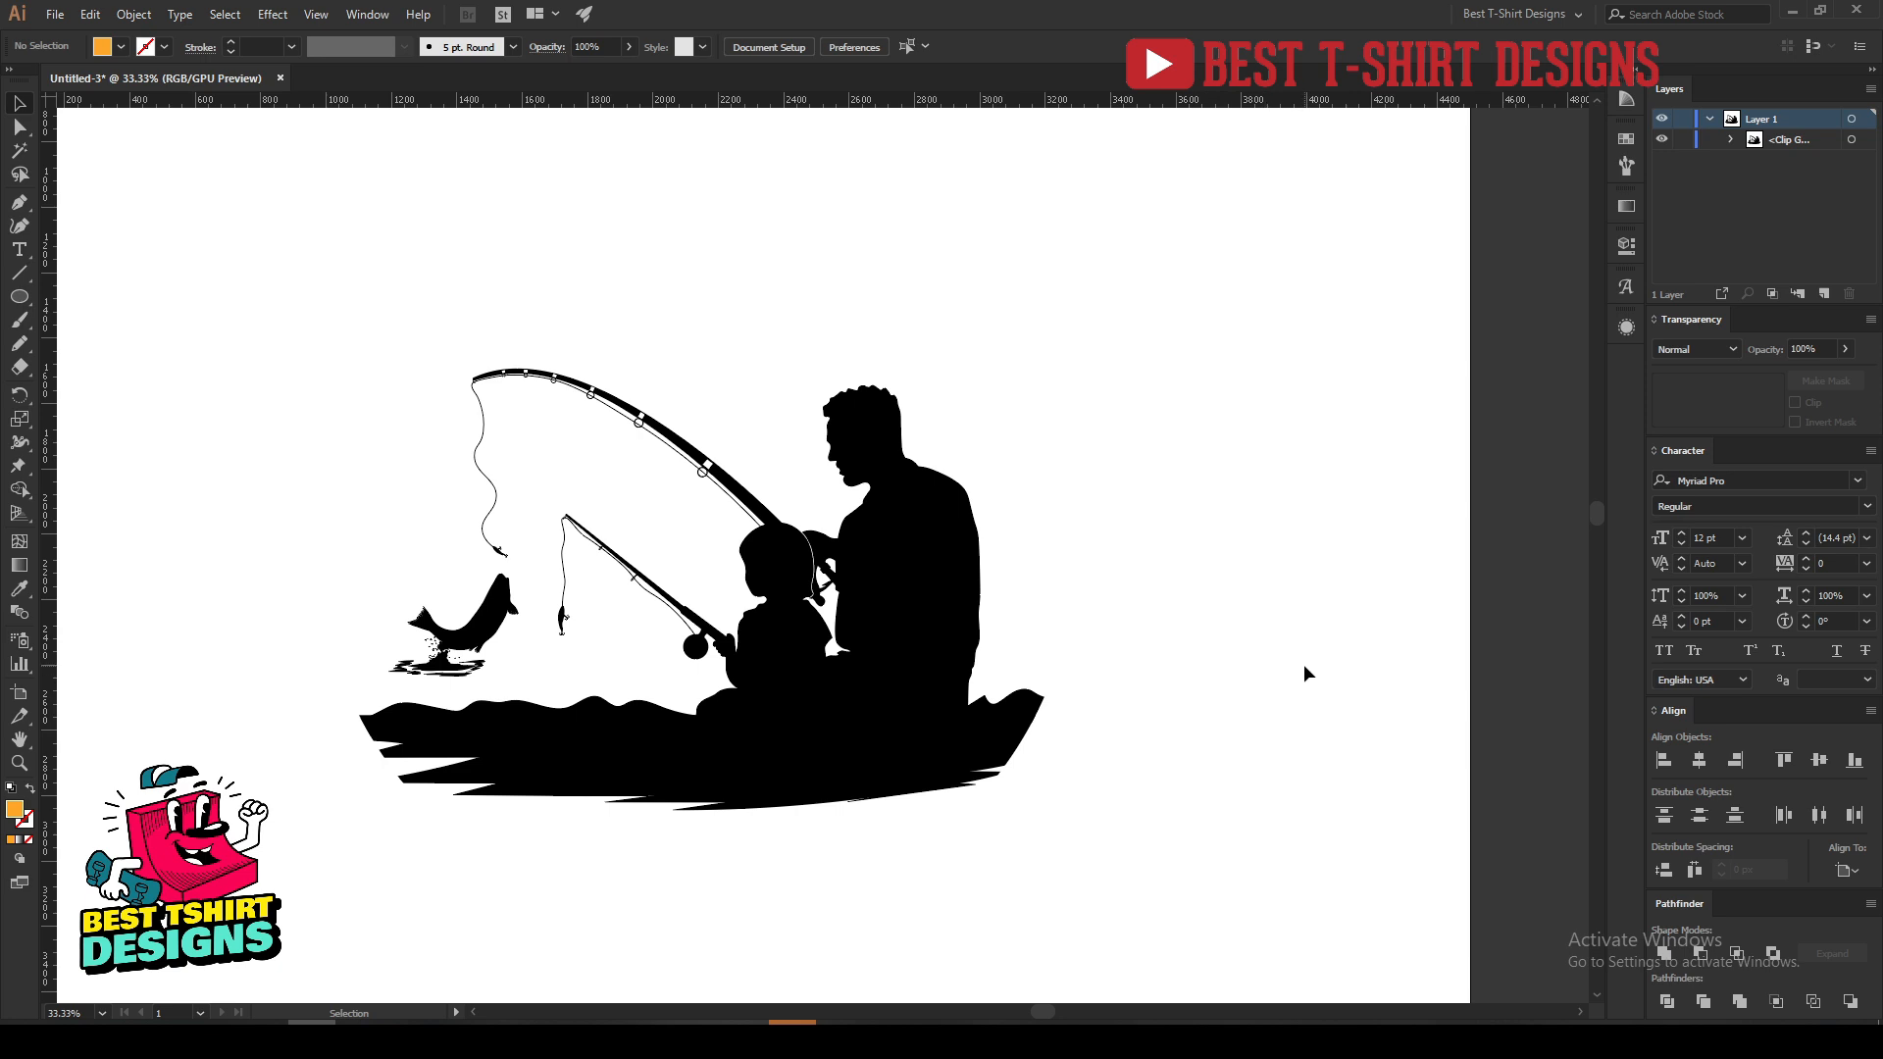
pyautogui.hotkey('ctrl', 'b')
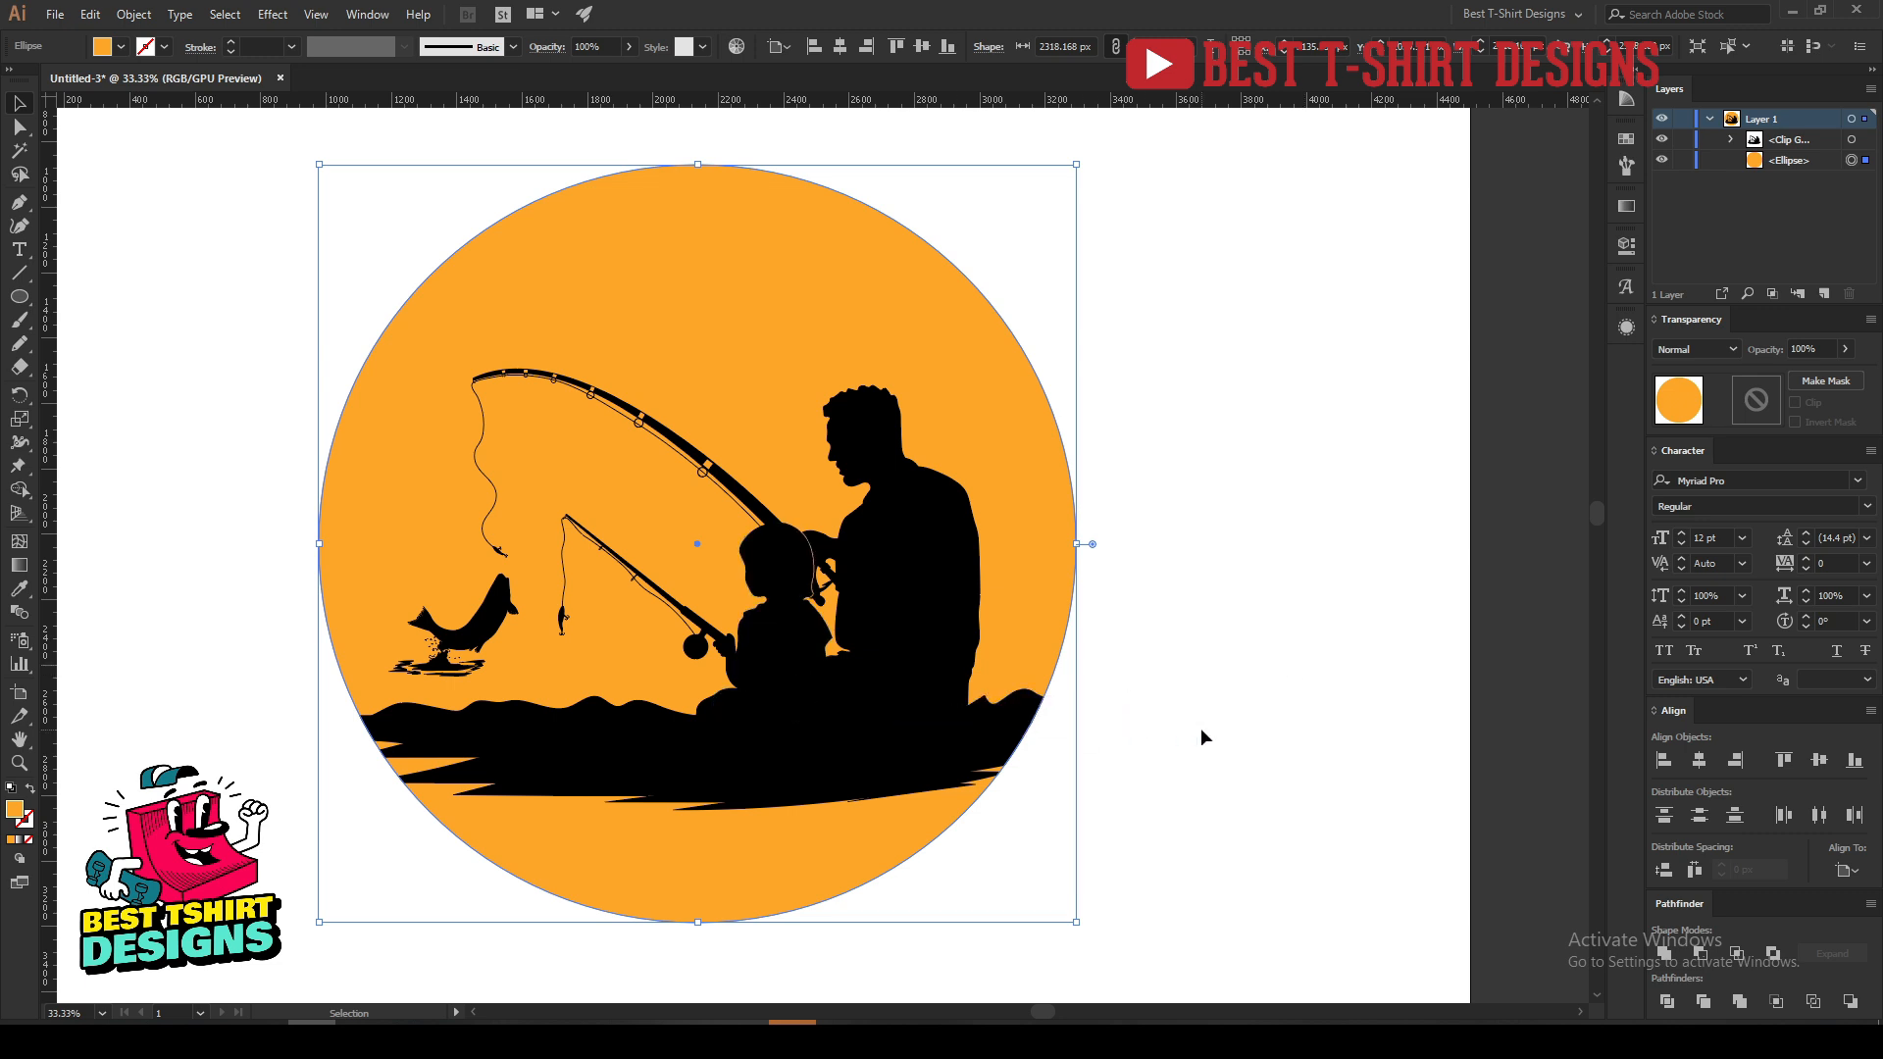
# Isolate the clipped silhouette group and draw a freehand black shape filling the circle's lower part below the shoreline.
pyautogui.click(1157, 760)
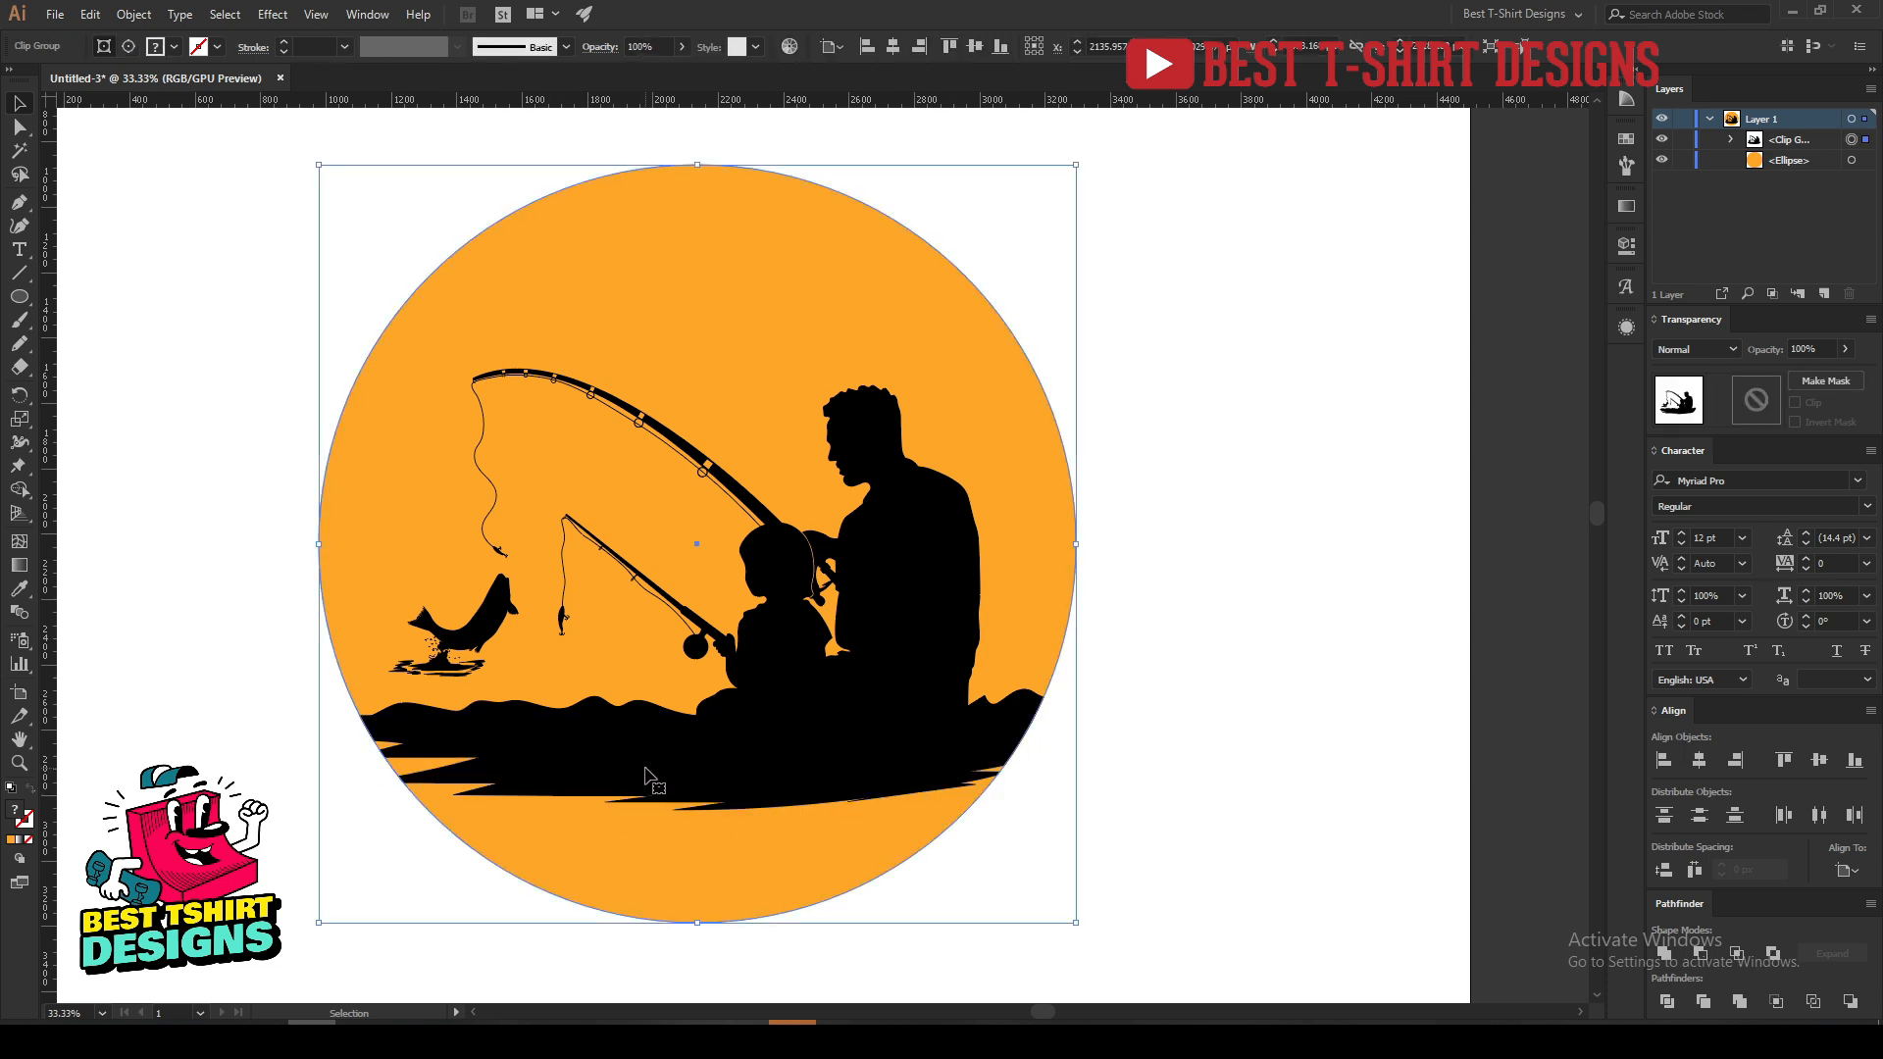
pyautogui.doubleClick(651, 778)
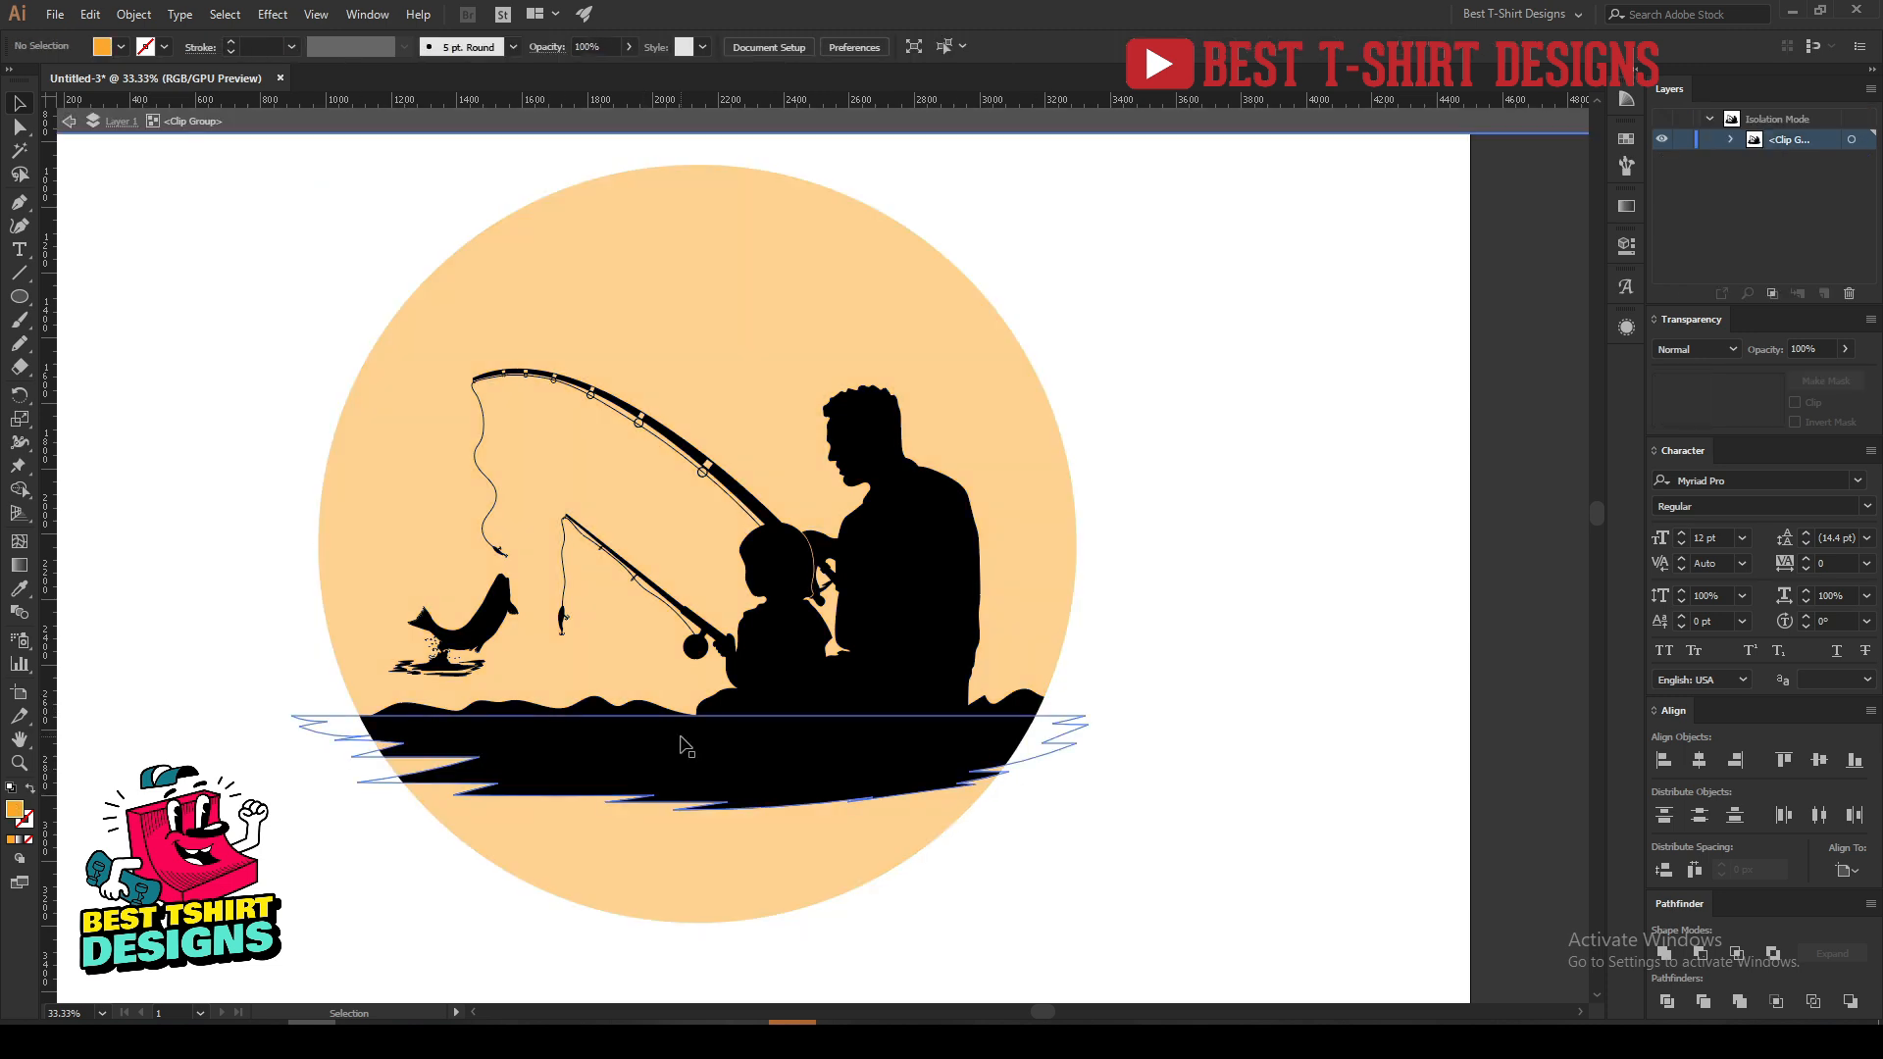
pyautogui.click(672, 746)
pyautogui.click(1316, 762)
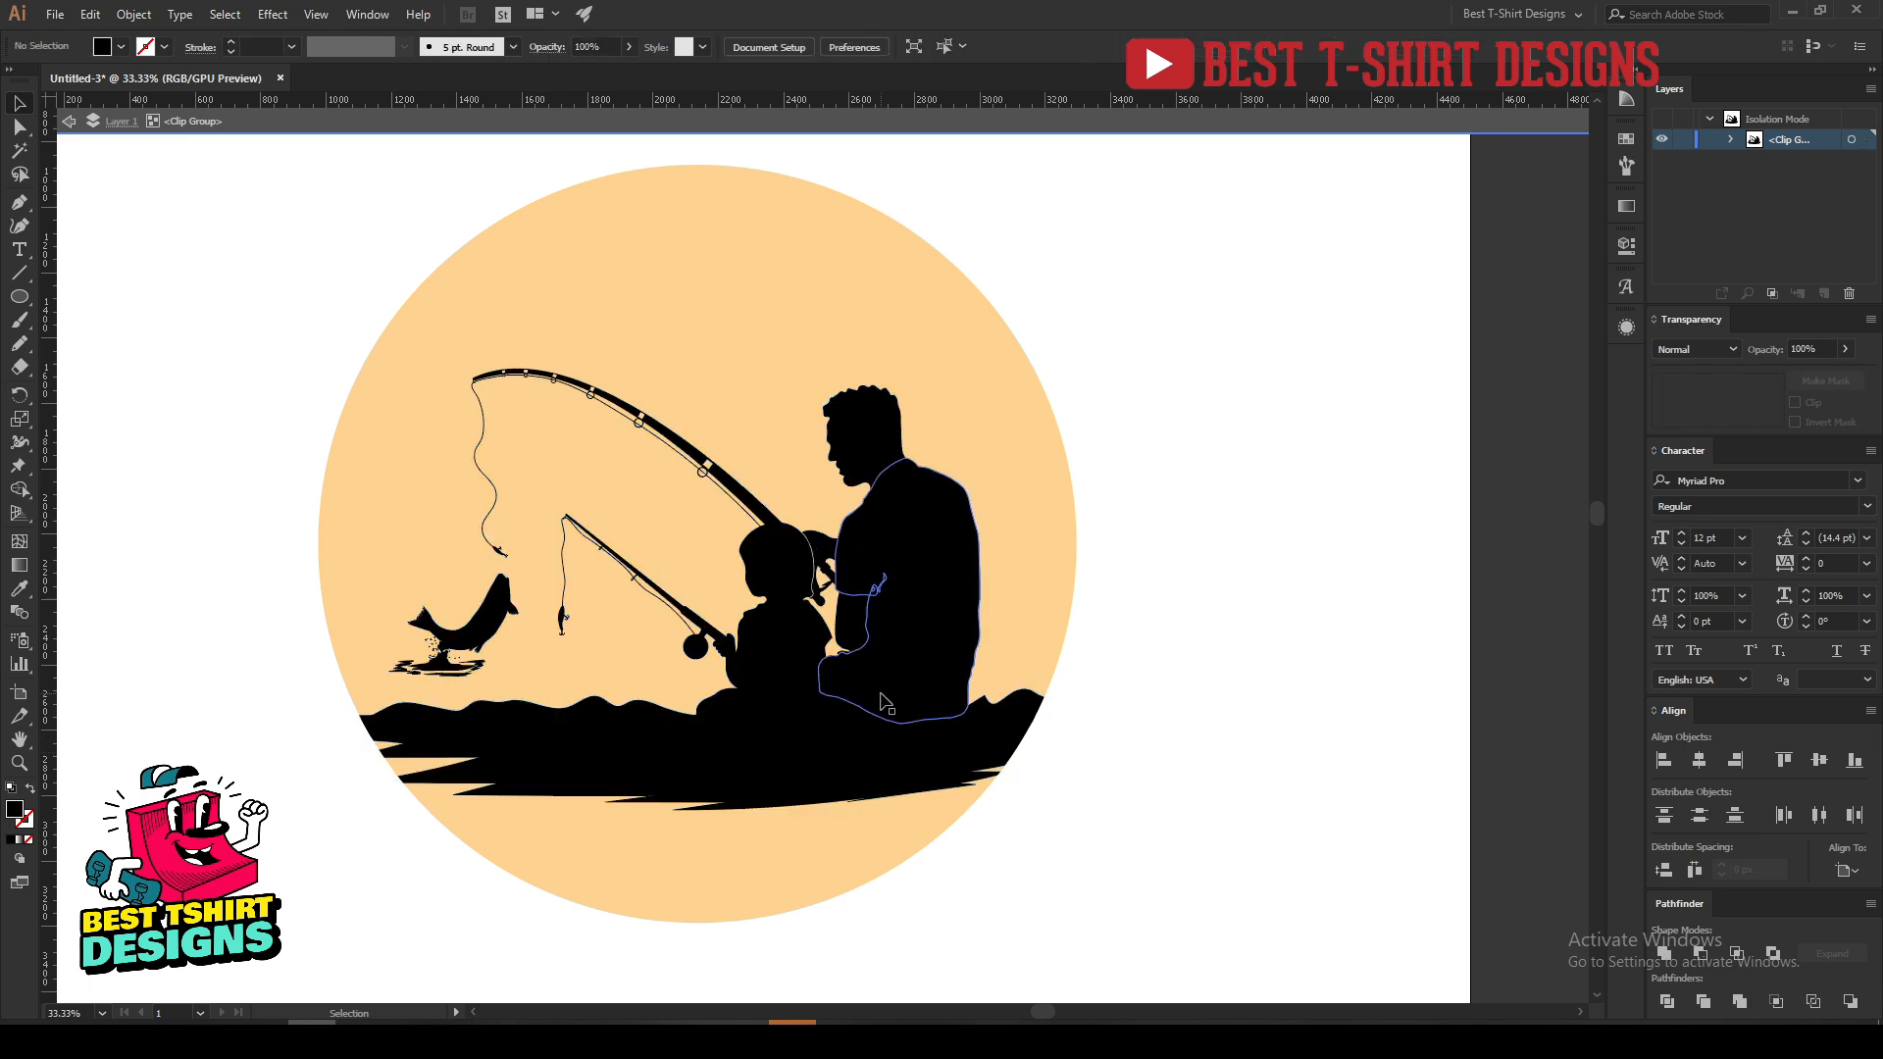
pyautogui.scroll(-2, 1208, 723)
pyautogui.press('n')
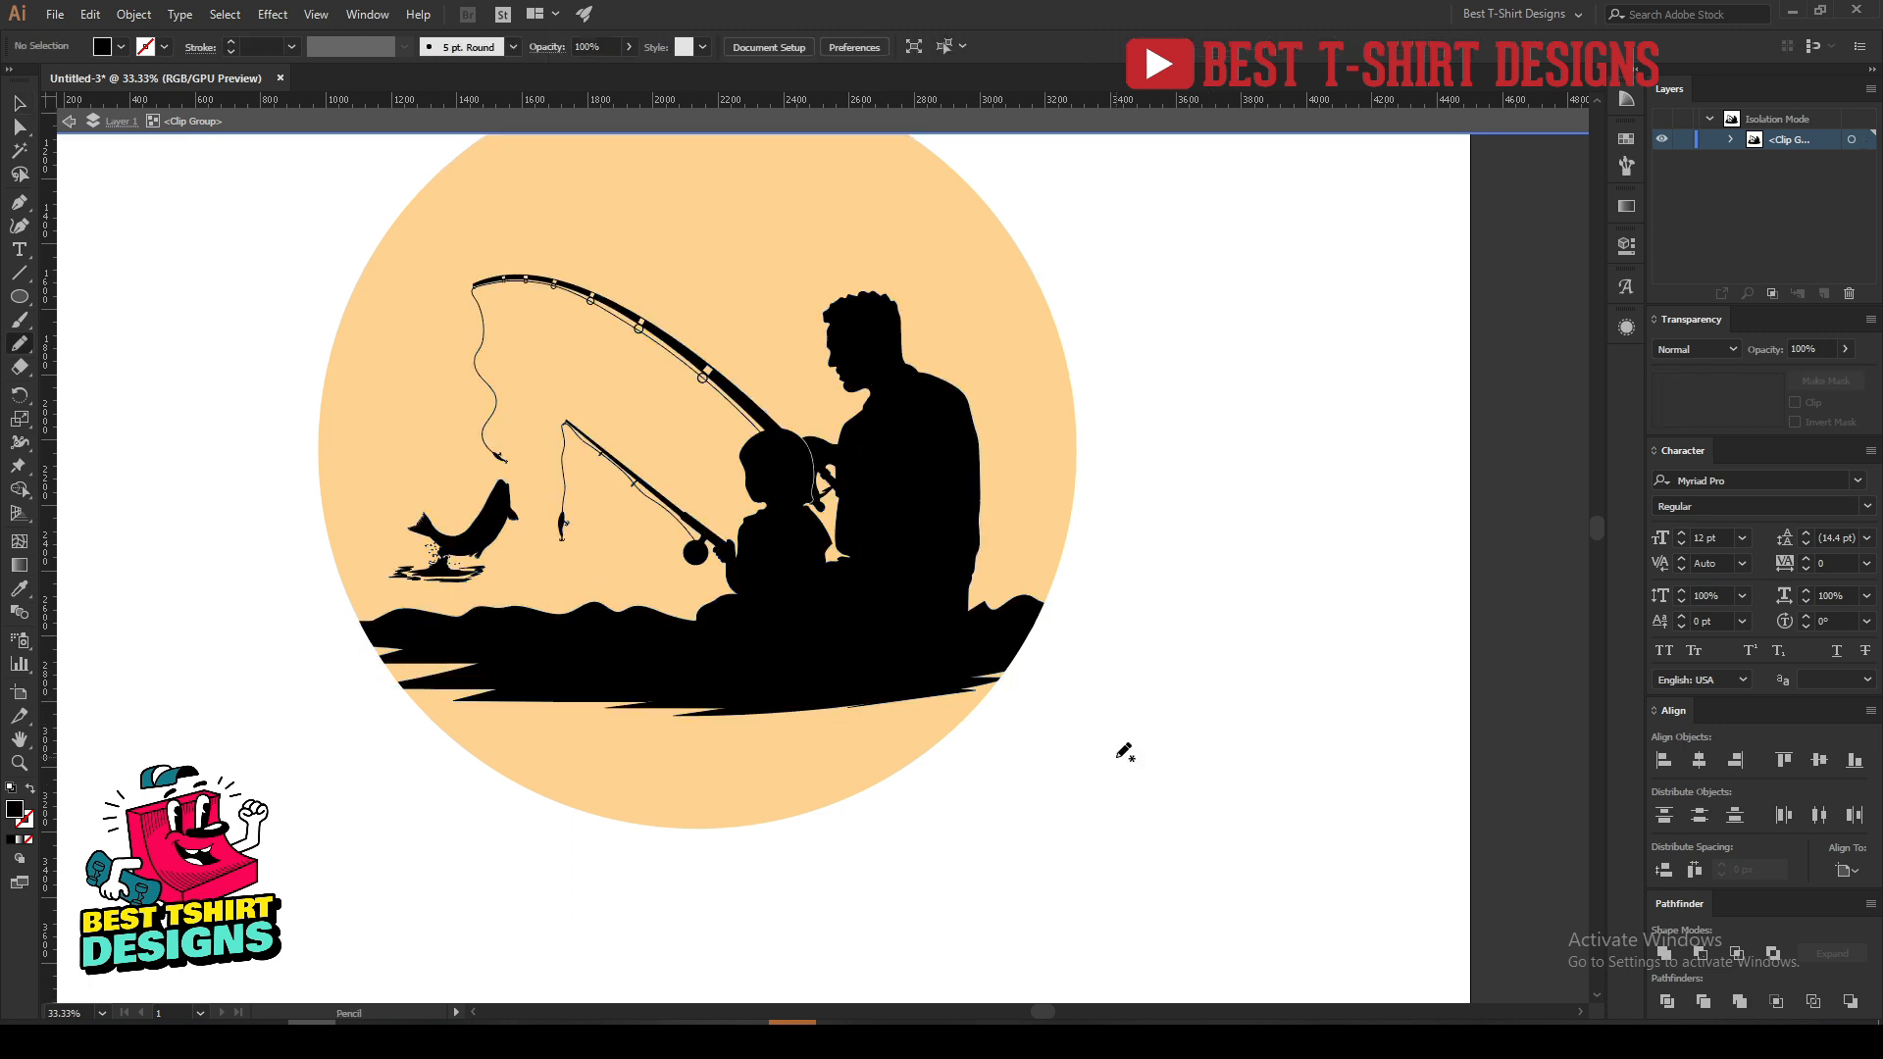
pyautogui.moveTo(968, 819)
pyautogui.mouseDown()
pyautogui.moveTo(1037, 651)
pyautogui.moveTo(628, 665)
pyautogui.moveTo(468, 634)
pyautogui.moveTo(338, 652)
pyautogui.moveTo(969, 817)
pyautogui.mouseUp()
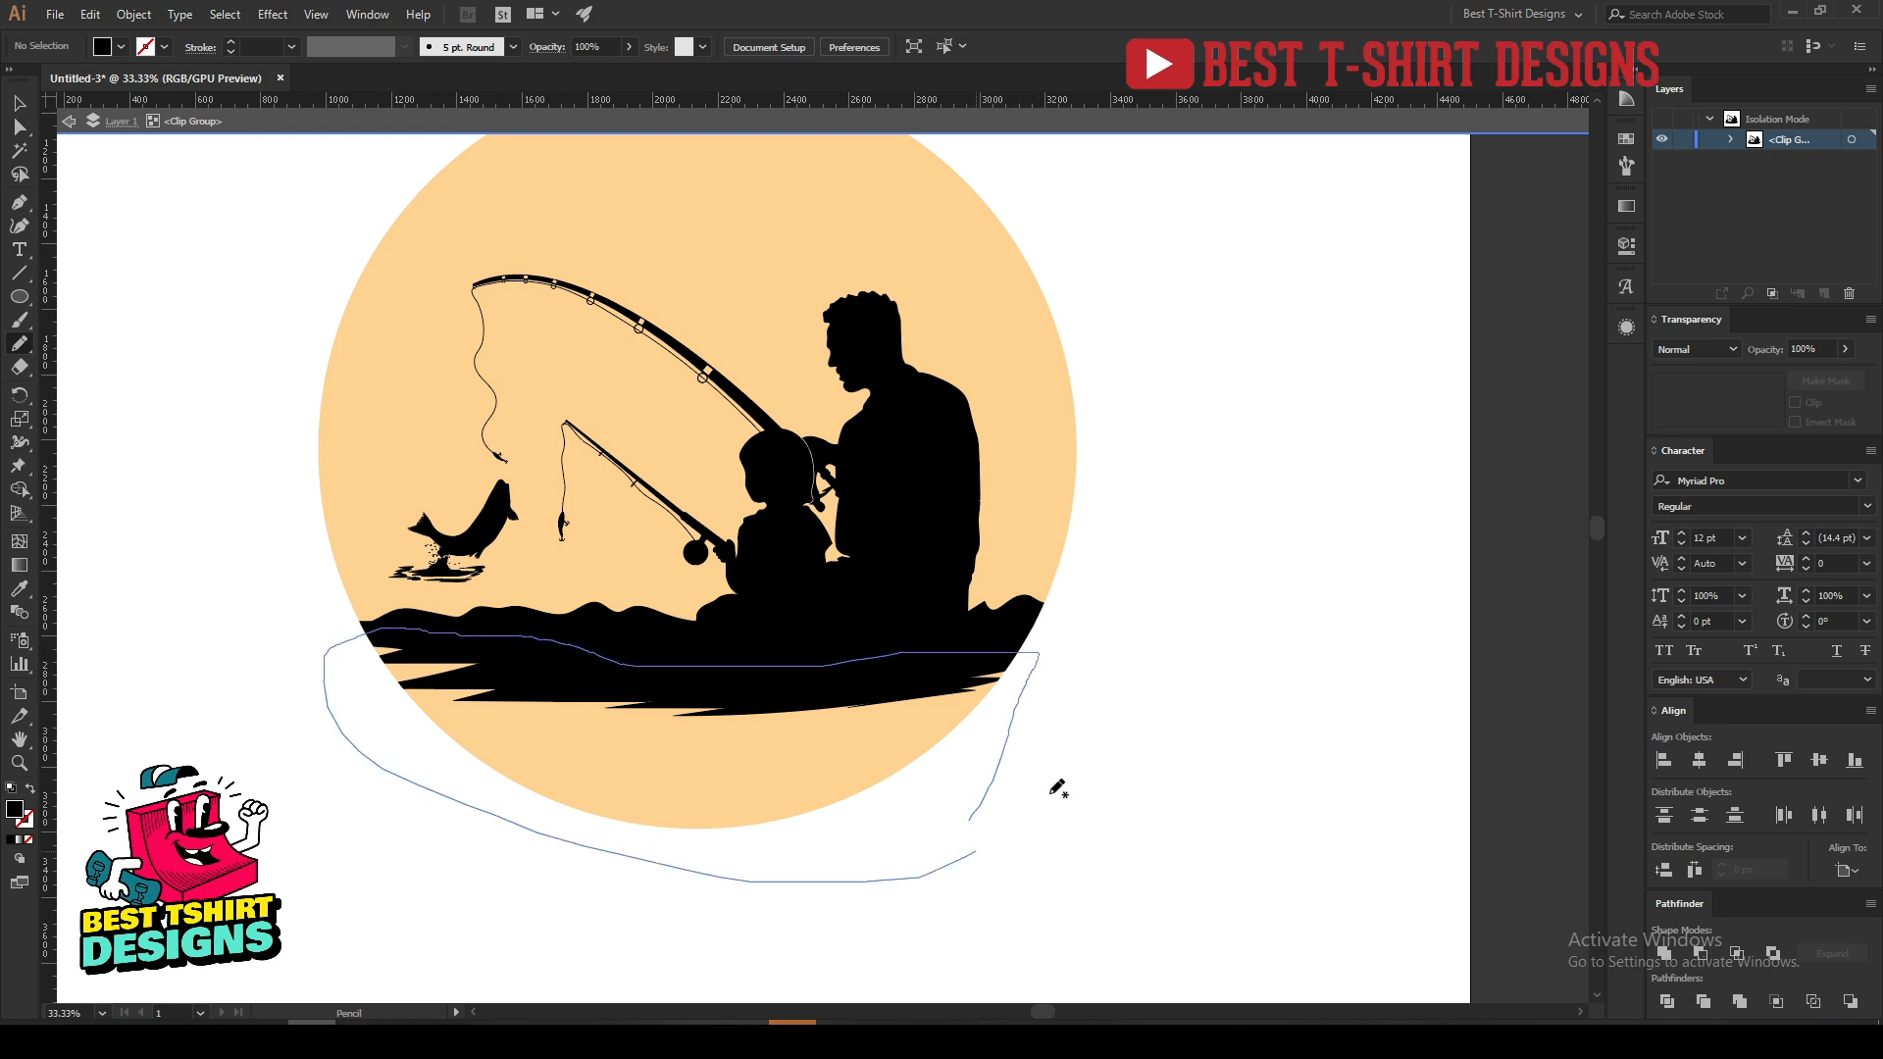
pyautogui.press('v')
pyautogui.doubleClick(1197, 636)
pyautogui.scroll(-1, 975, 811)
pyautogui.scroll(1, 1135, 771)
pyautogui.scroll(1, 1136, 770)
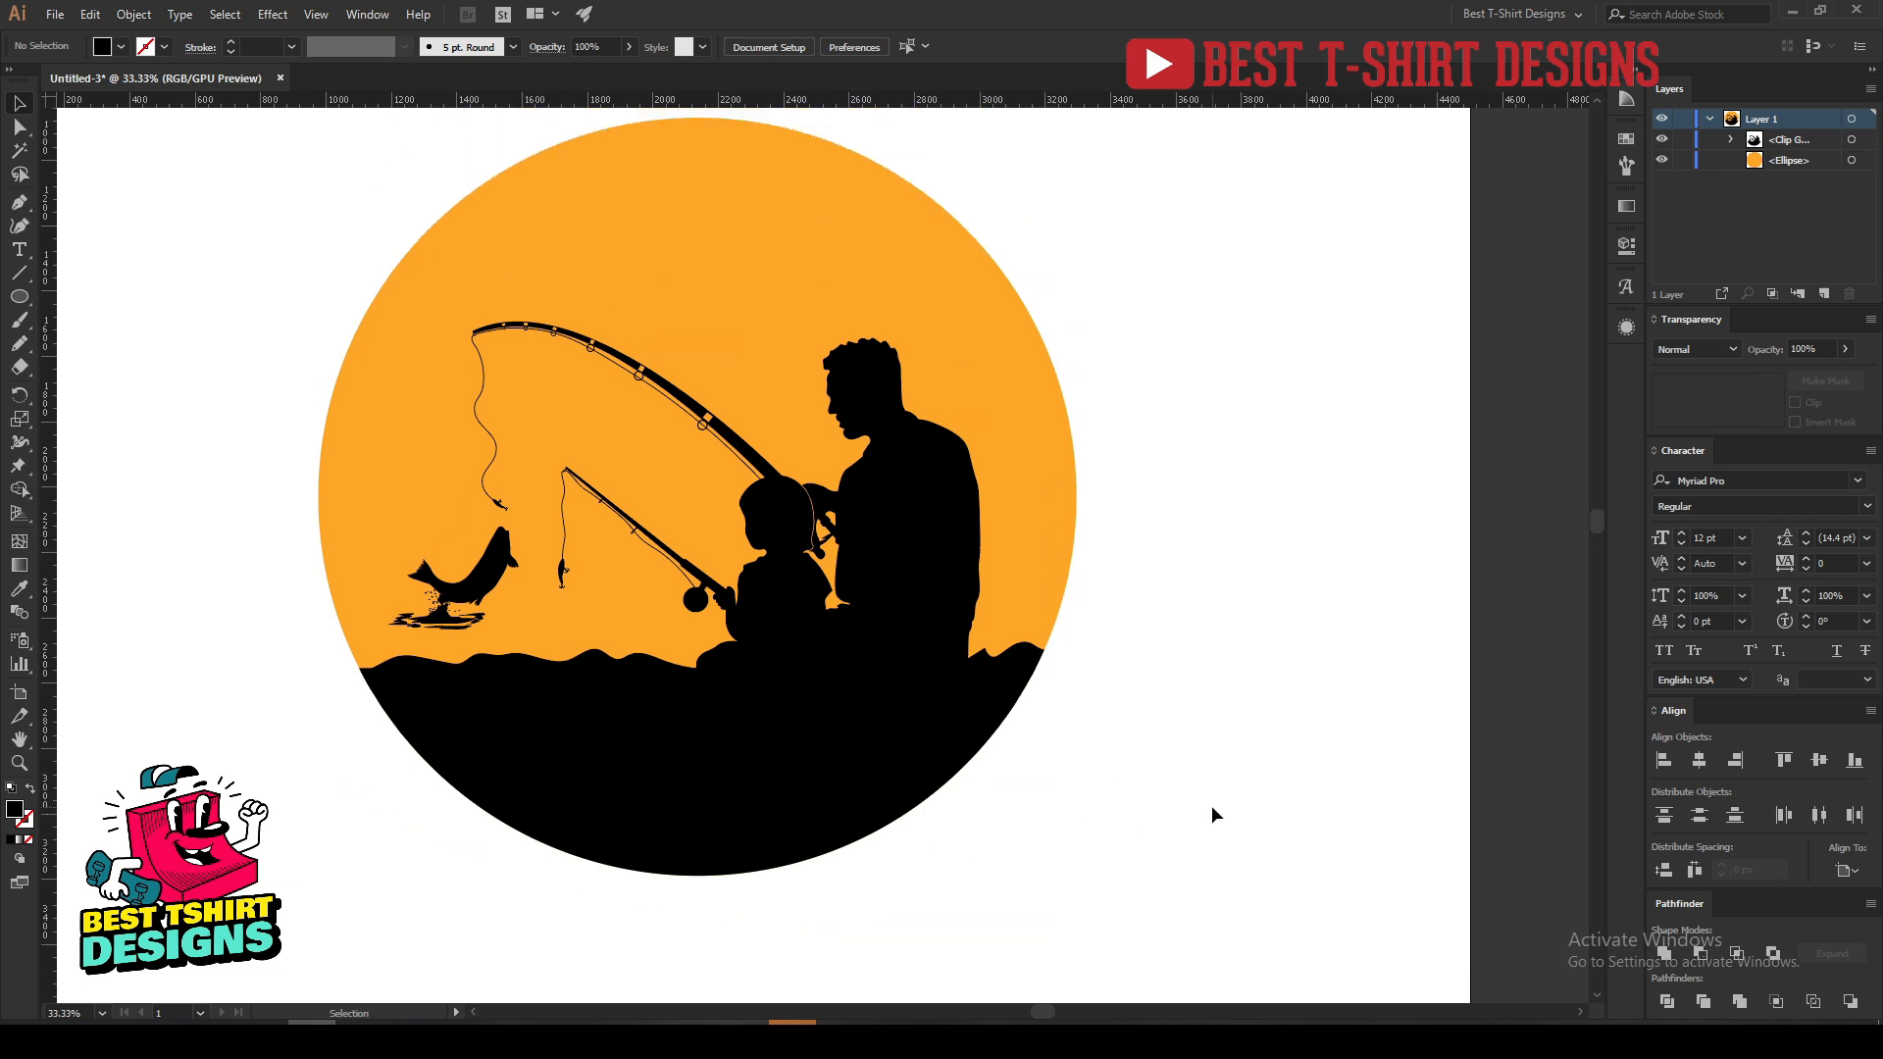
# Duplicate the orange circle as a slightly larger concentric circle about 2433 px wide.
pyautogui.click(871, 269)
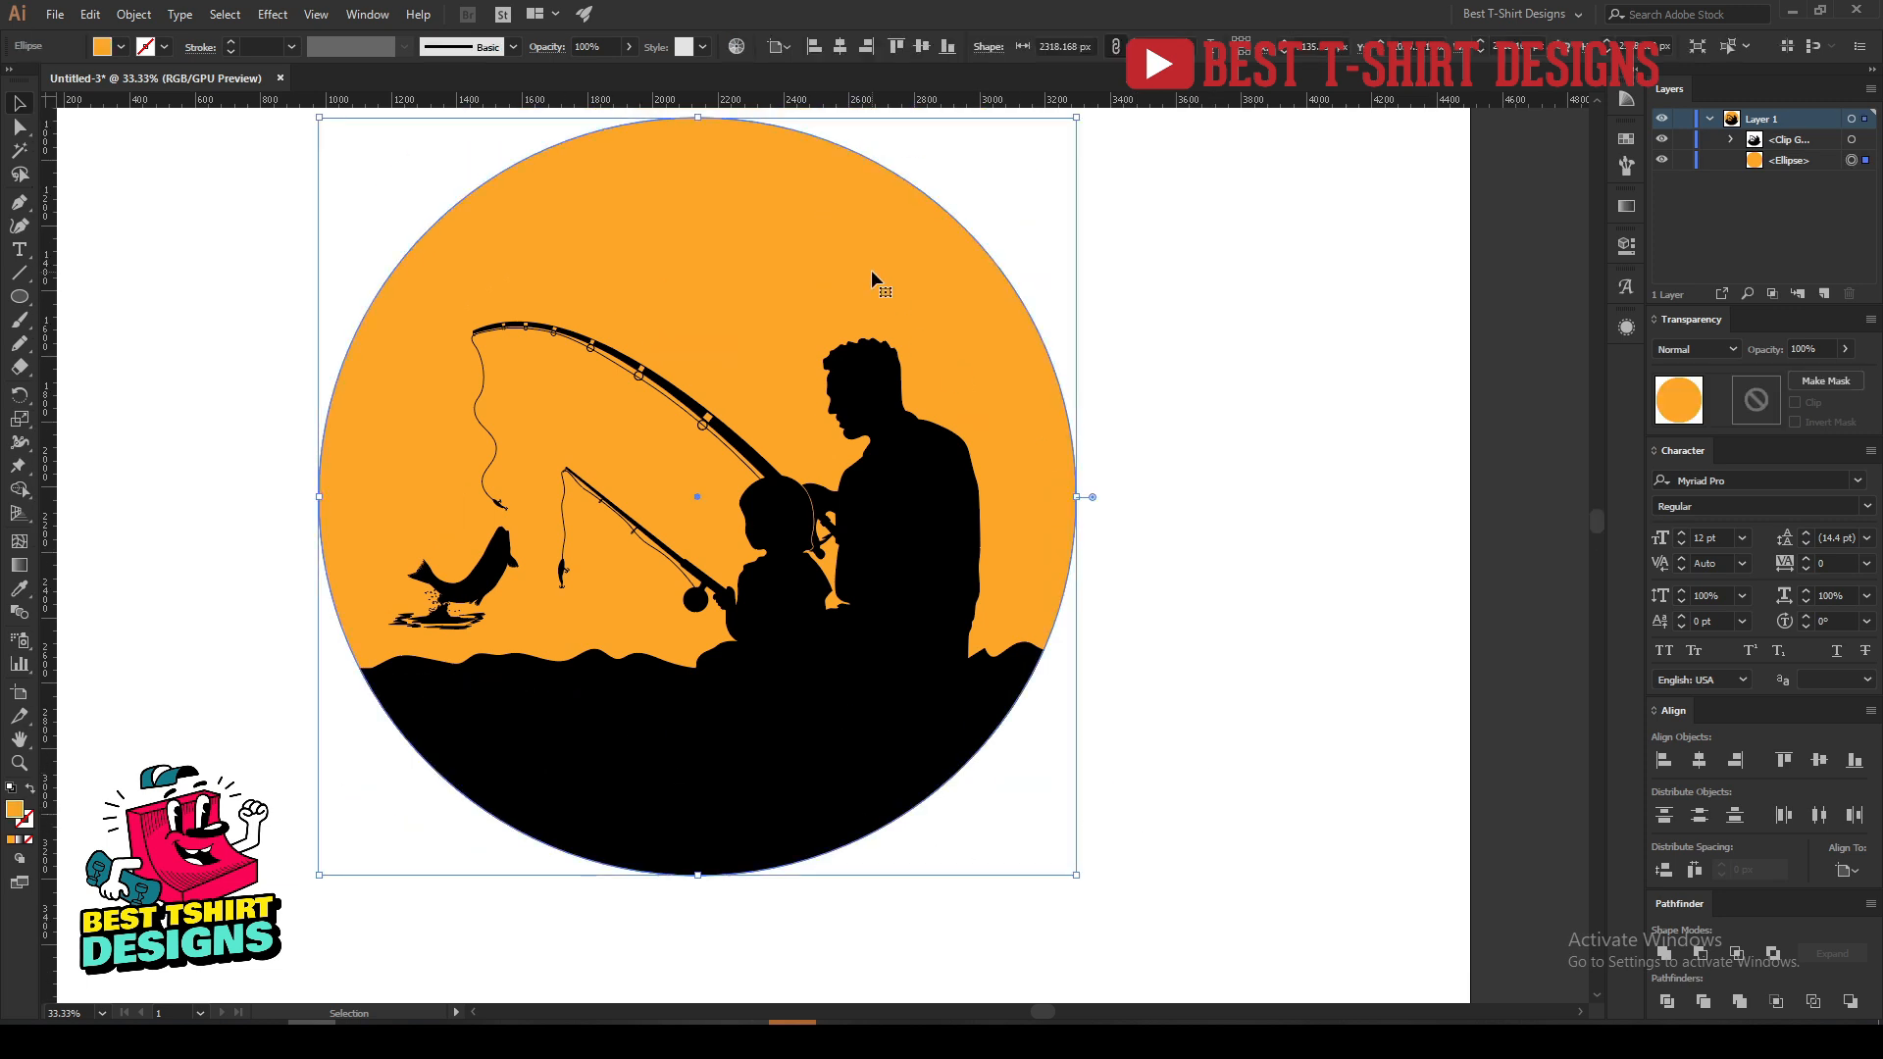
pyautogui.click(1333, 540)
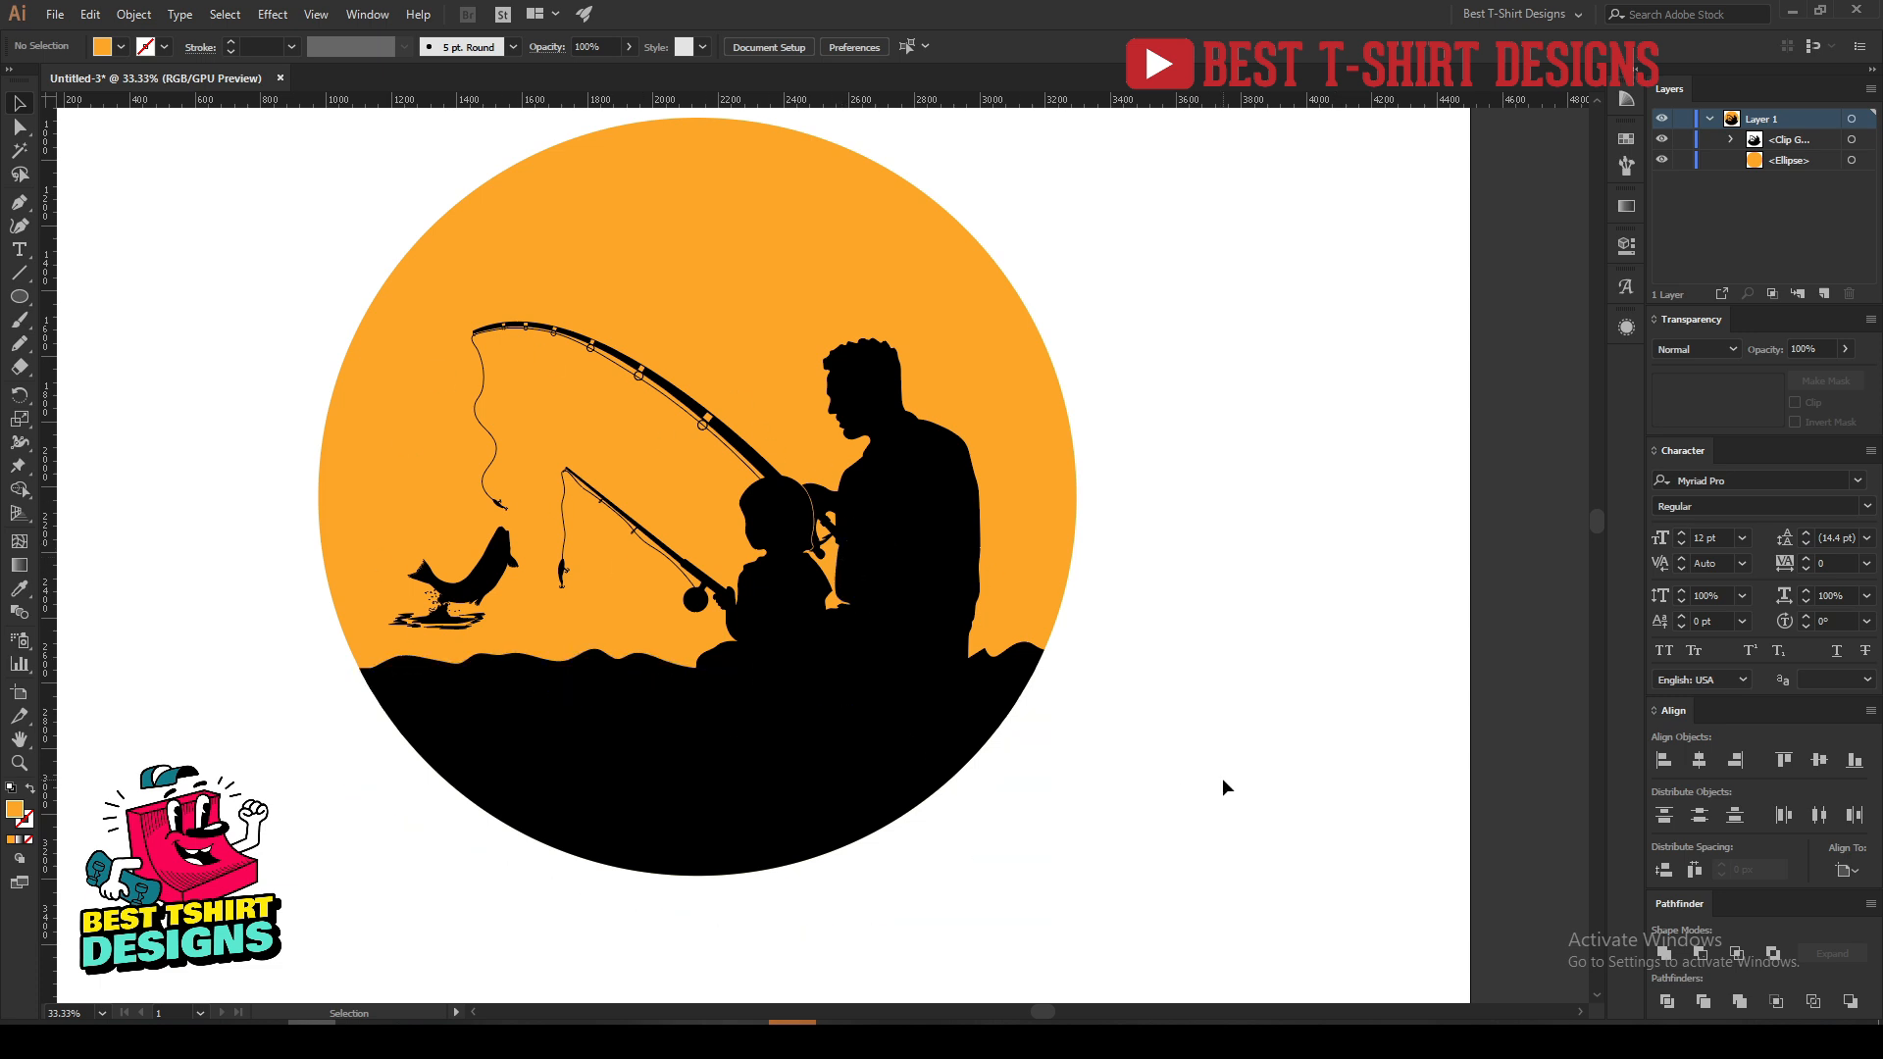
pyautogui.scroll(2, 1222, 779)
pyautogui.scroll(1, 1222, 778)
pyautogui.scroll(-1, 677, 407)
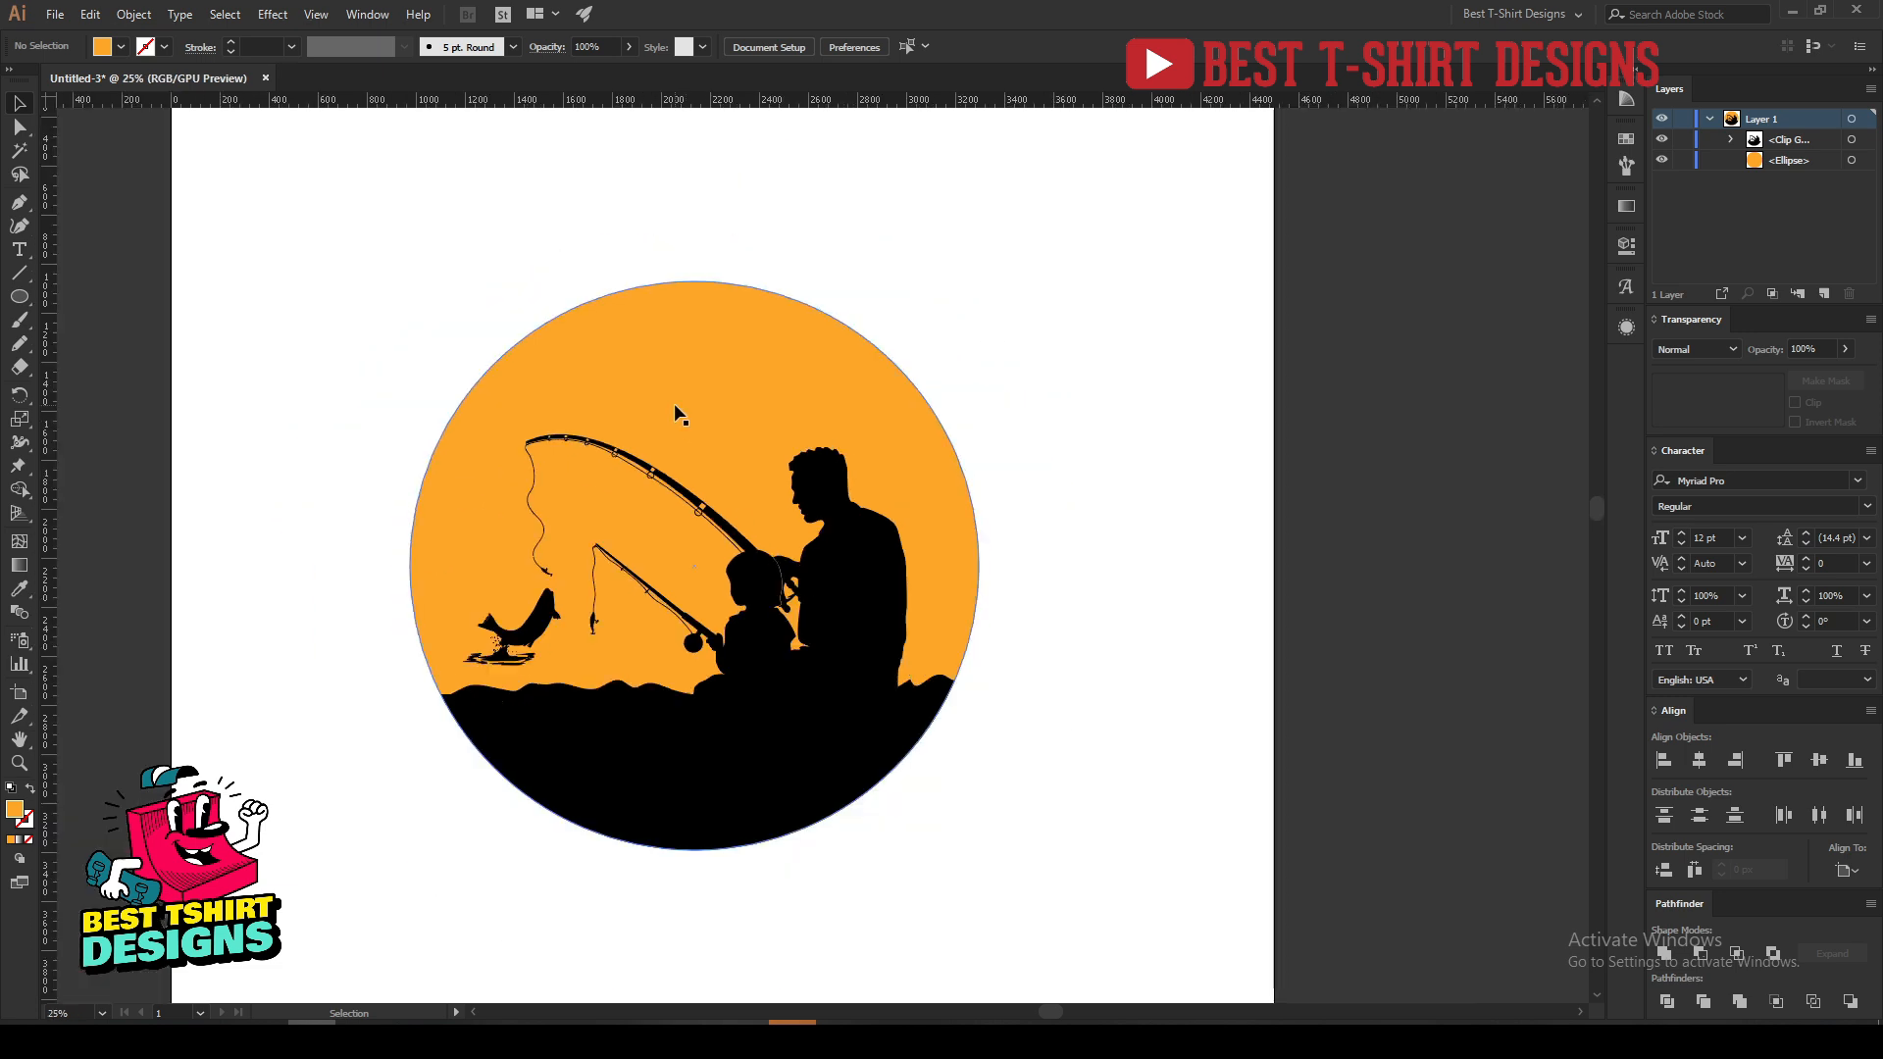
pyautogui.click(672, 403)
pyautogui.press('a')
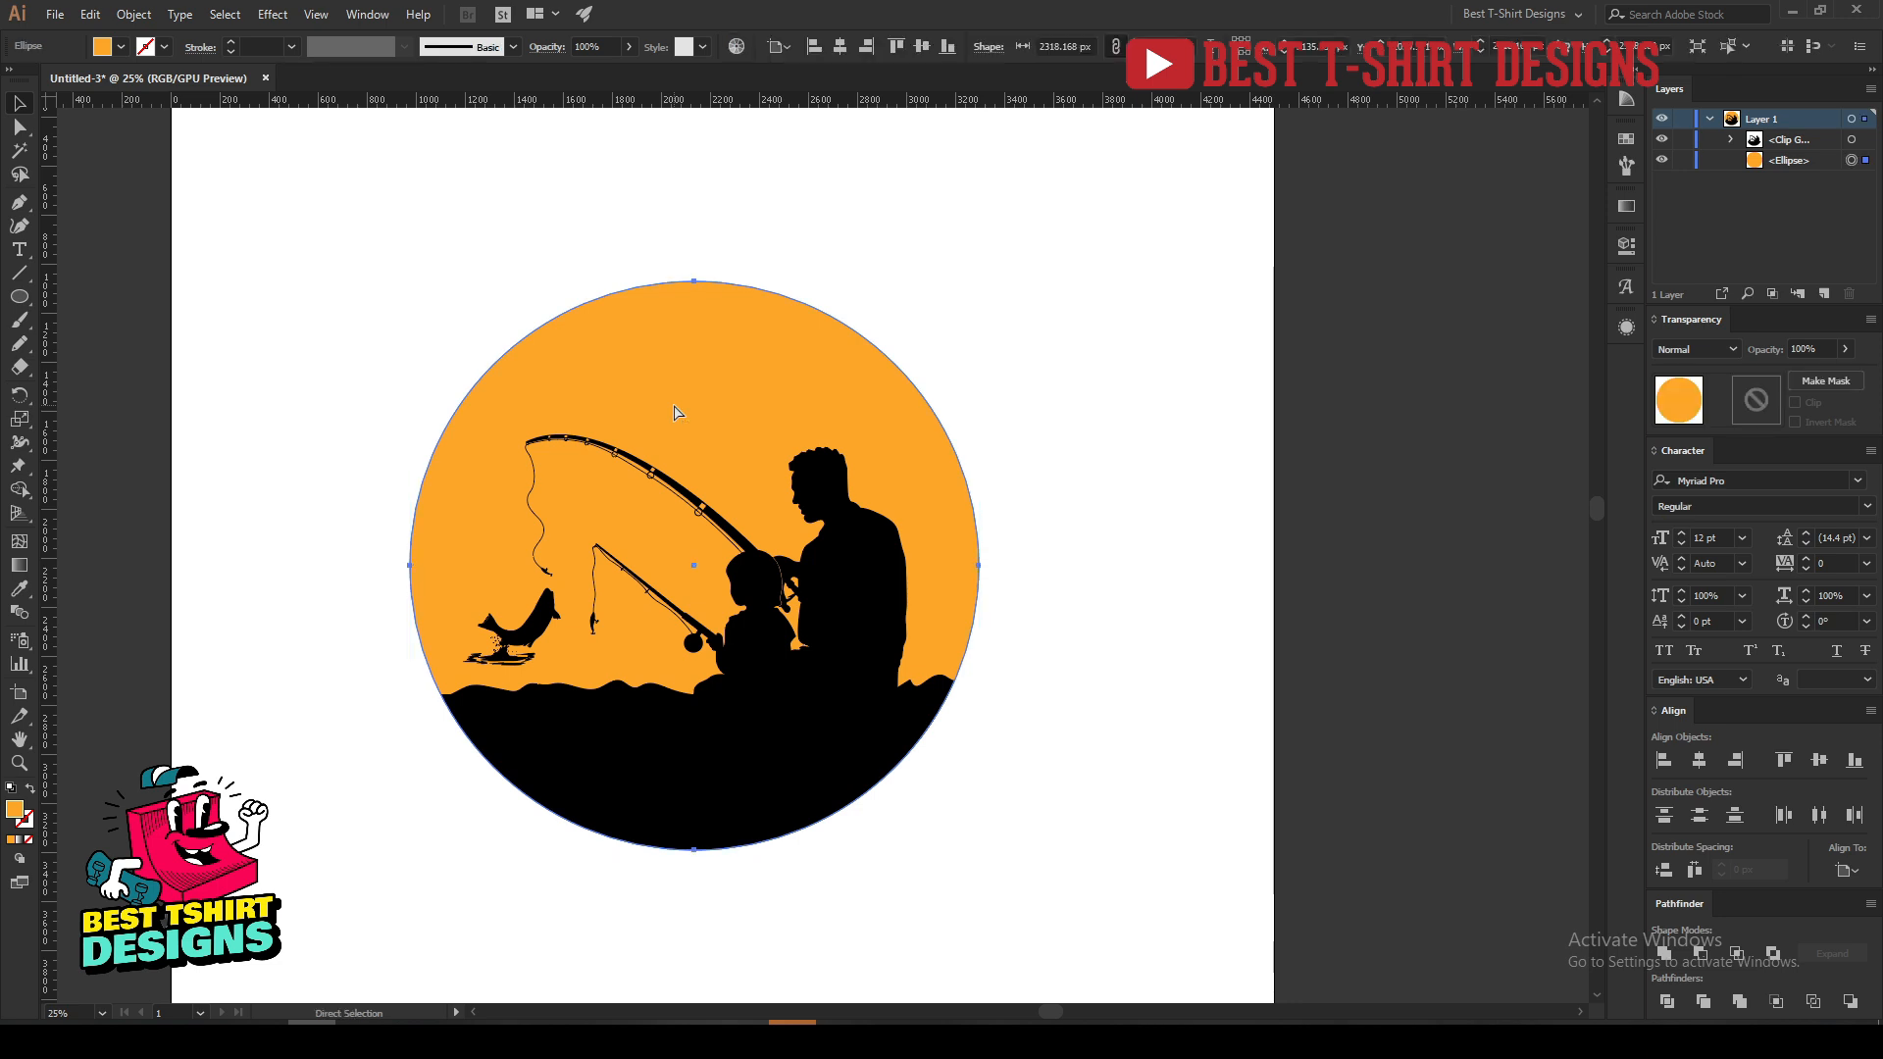
pyautogui.press('v')
pyautogui.moveTo(690, 280); pyautogui.dragTo(696, 266)
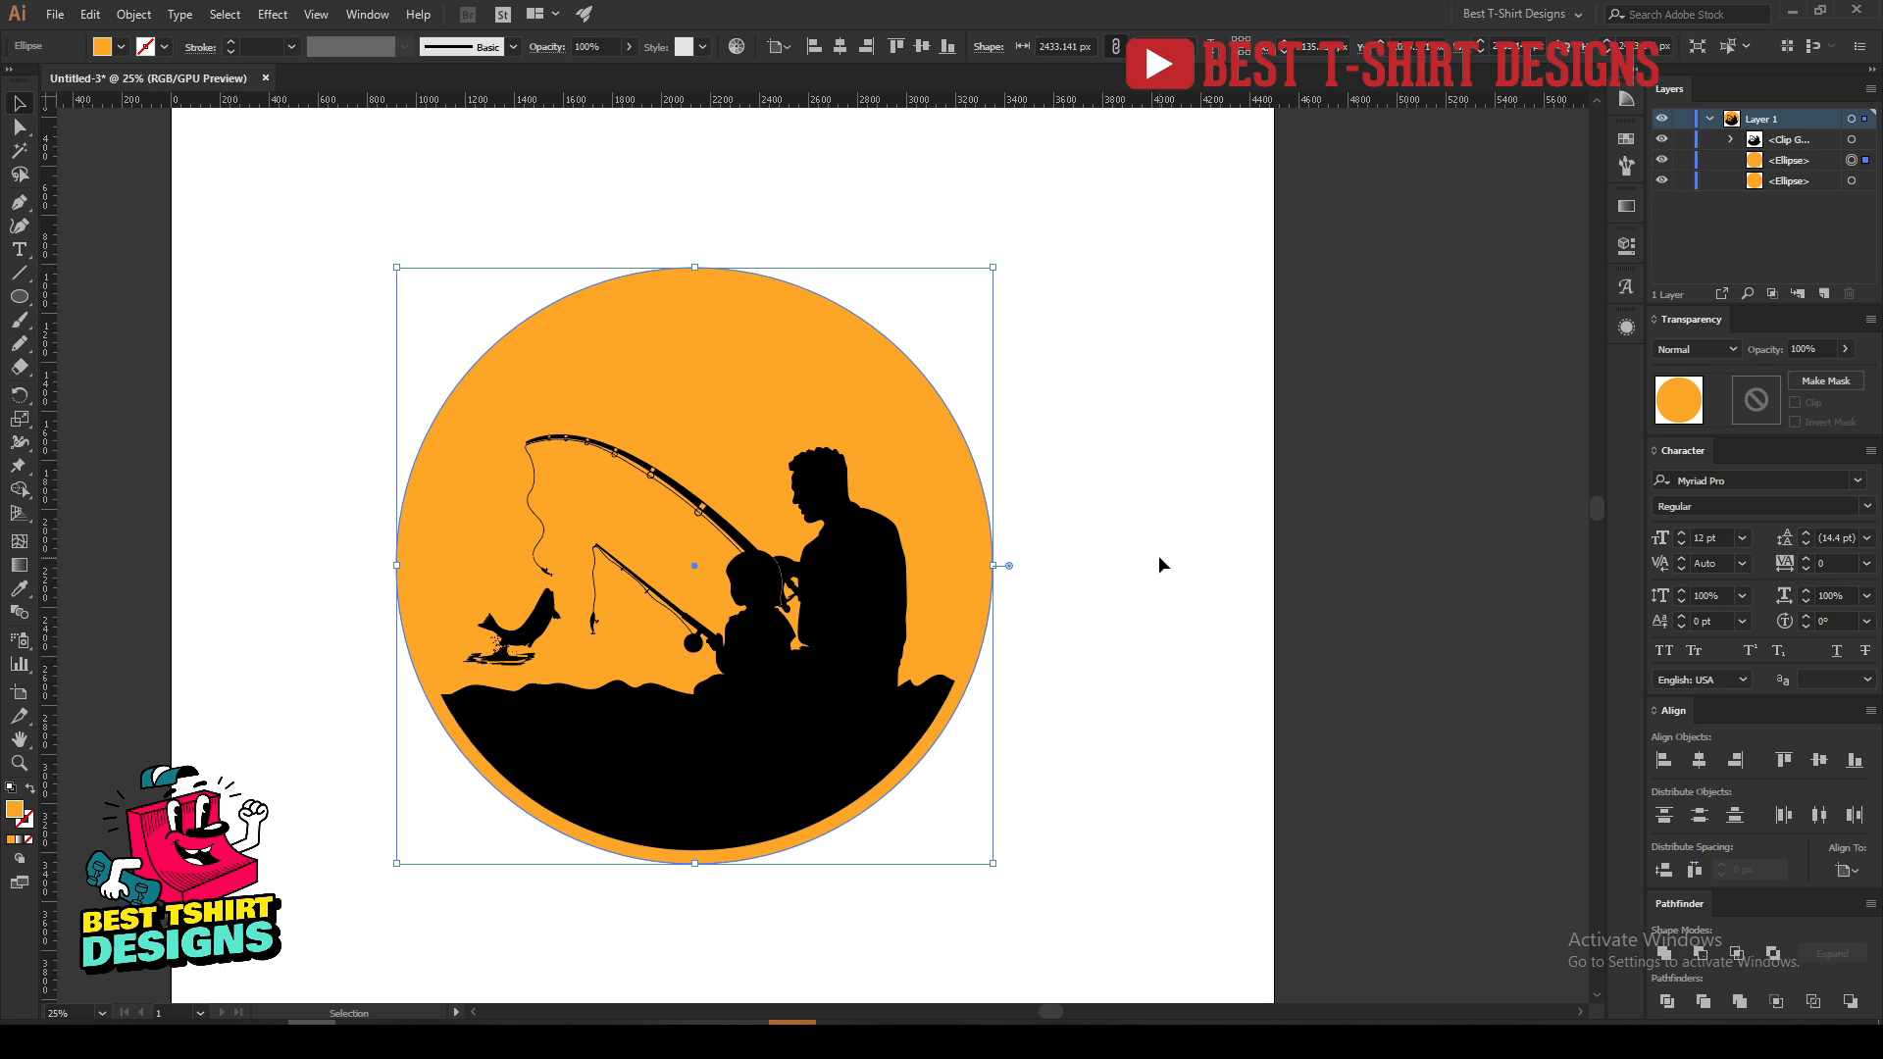
# Swap the larger circle's fill to an orange outline and set its stroke weight to 10 pt.
pyautogui.hotkey('shift', 'x')
pyautogui.scroll(9, 267, 46)
pyautogui.click(226, 312)
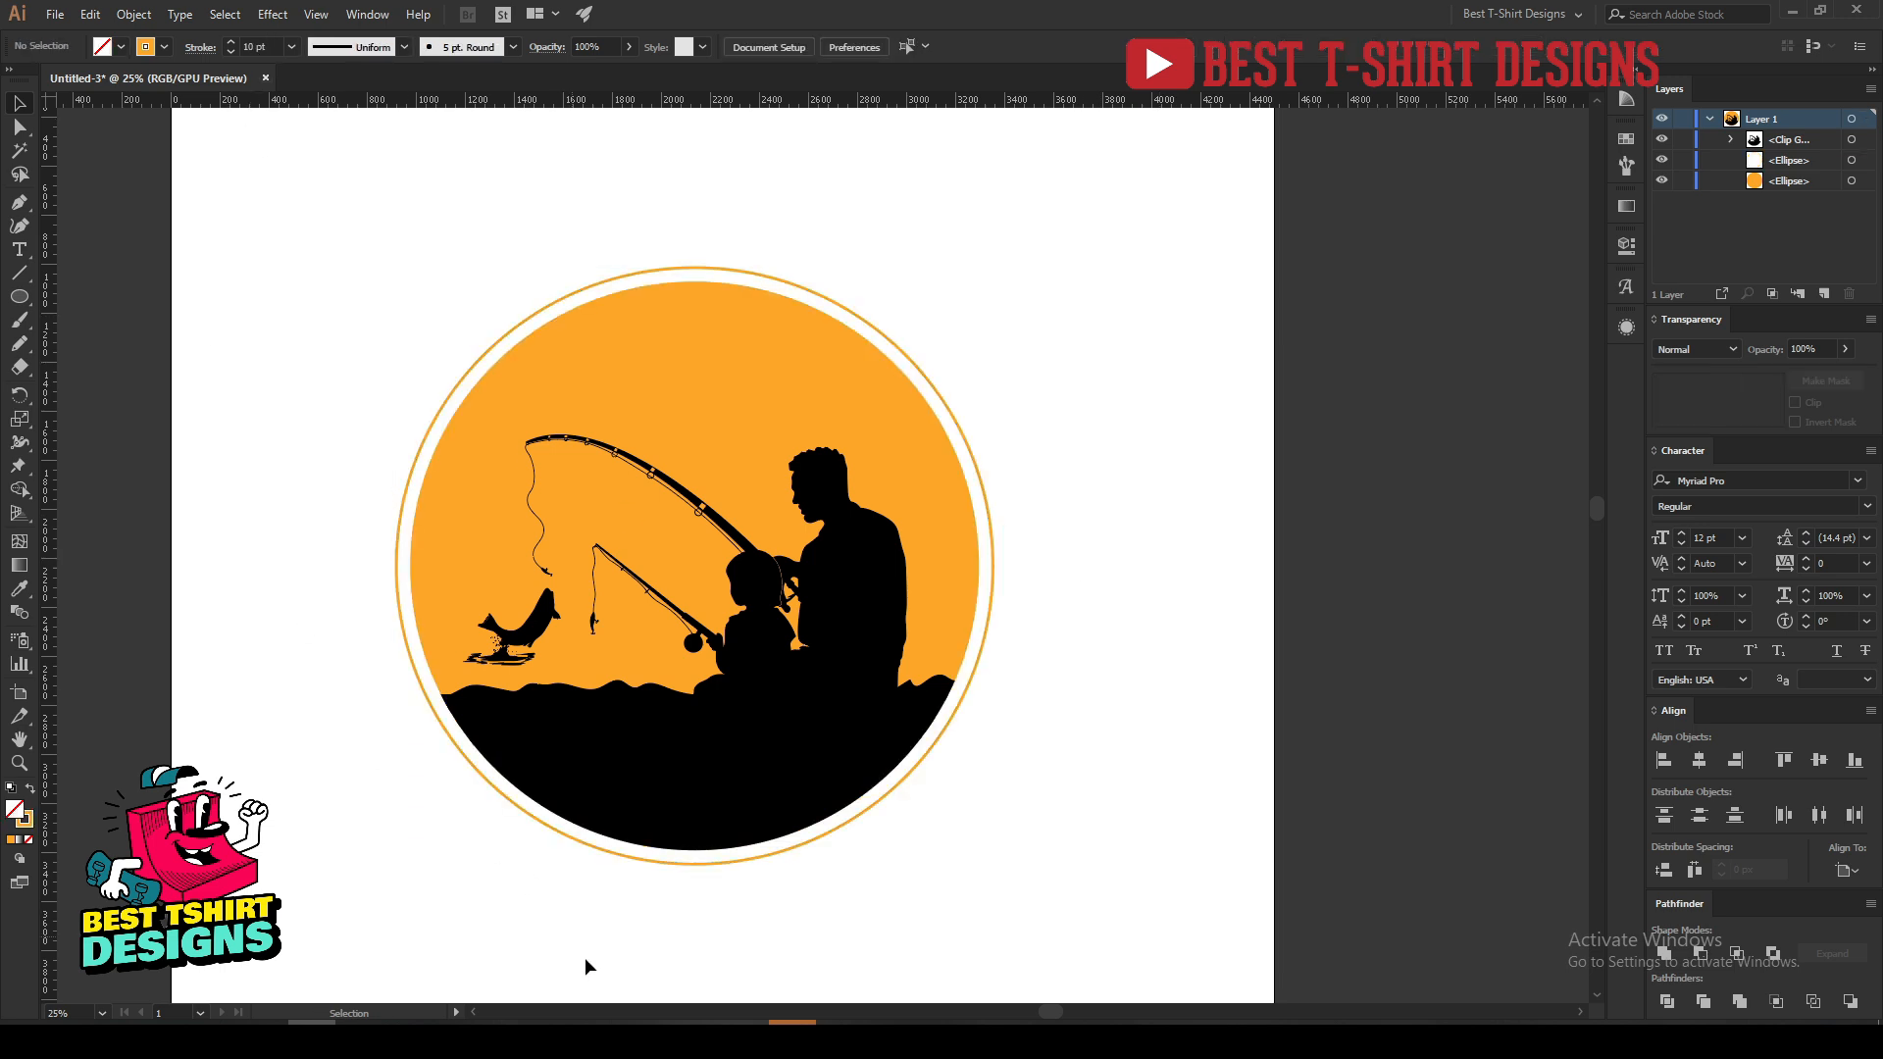
# Switch to Notepad, replace "buddy" with "partner" in the slogan, and copy "my favorite fishing partner".
pyautogui.hotkey('alt', 'Tab')
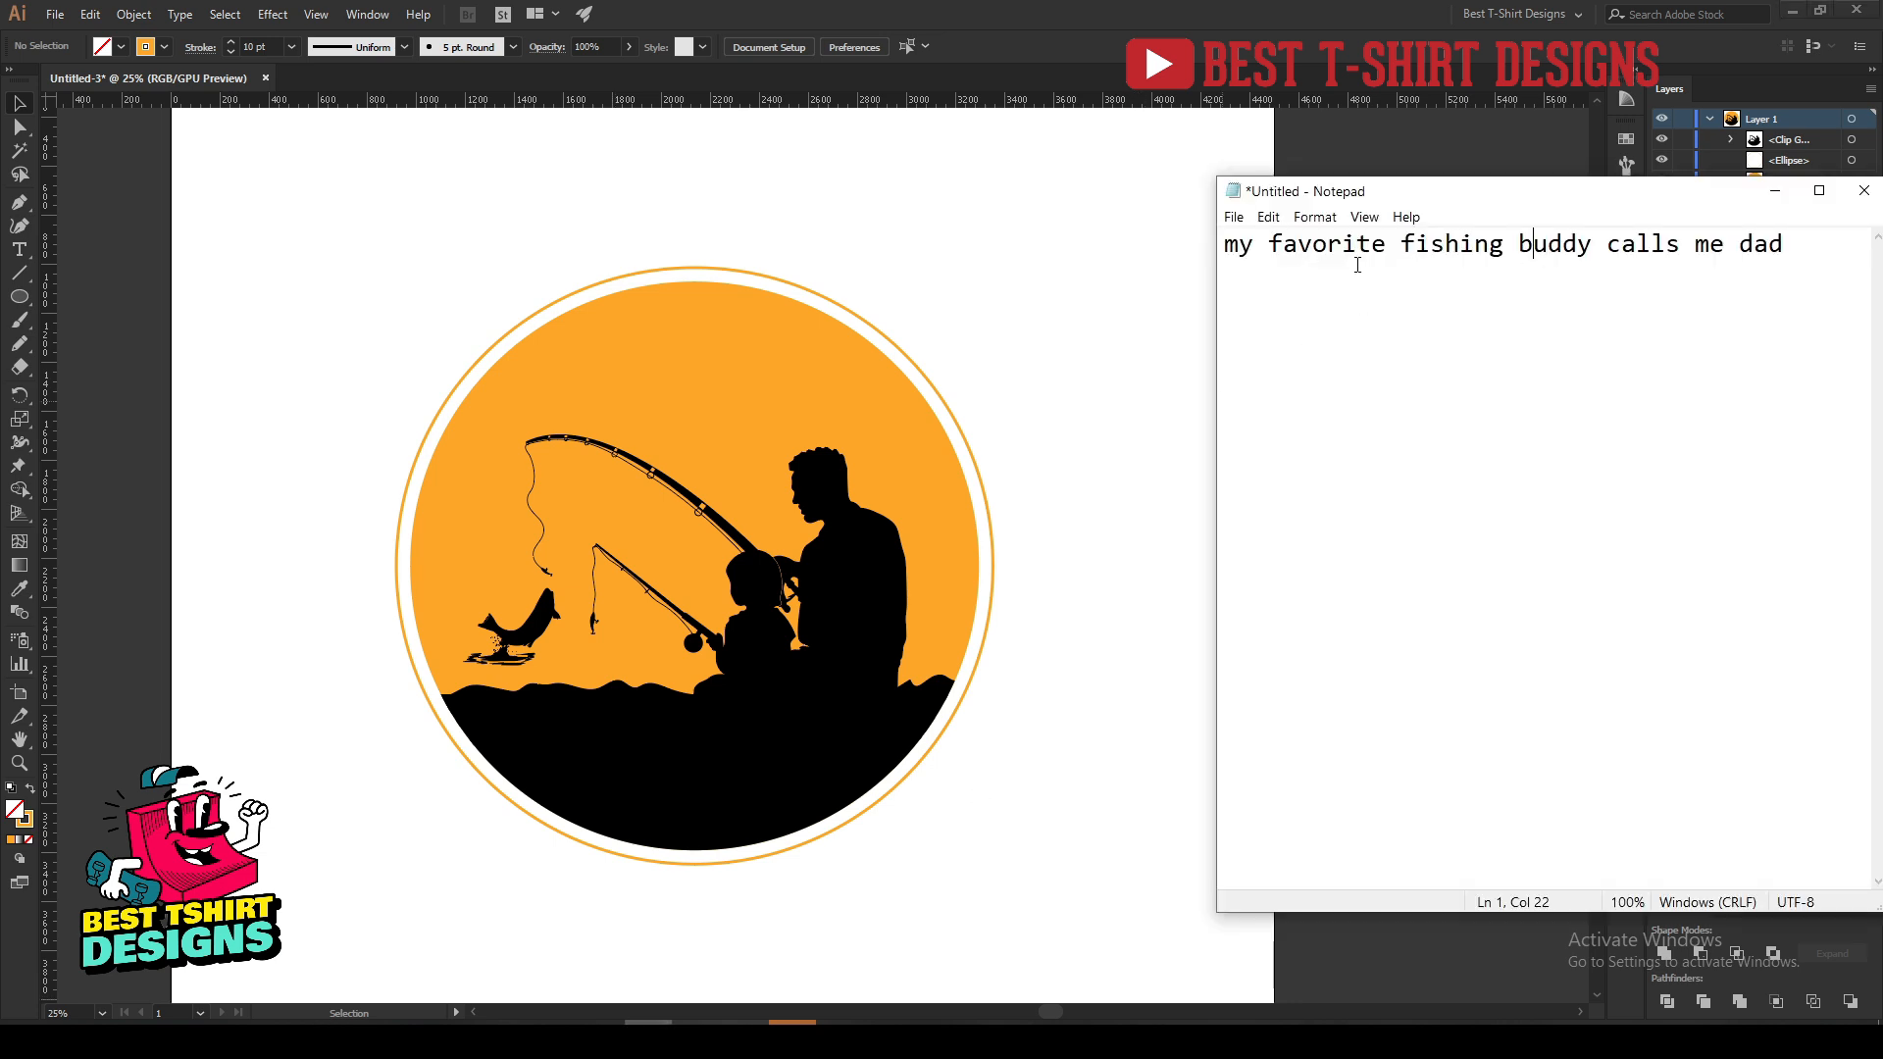
pyautogui.moveTo(1592, 244); pyautogui.dragTo(1521, 244)
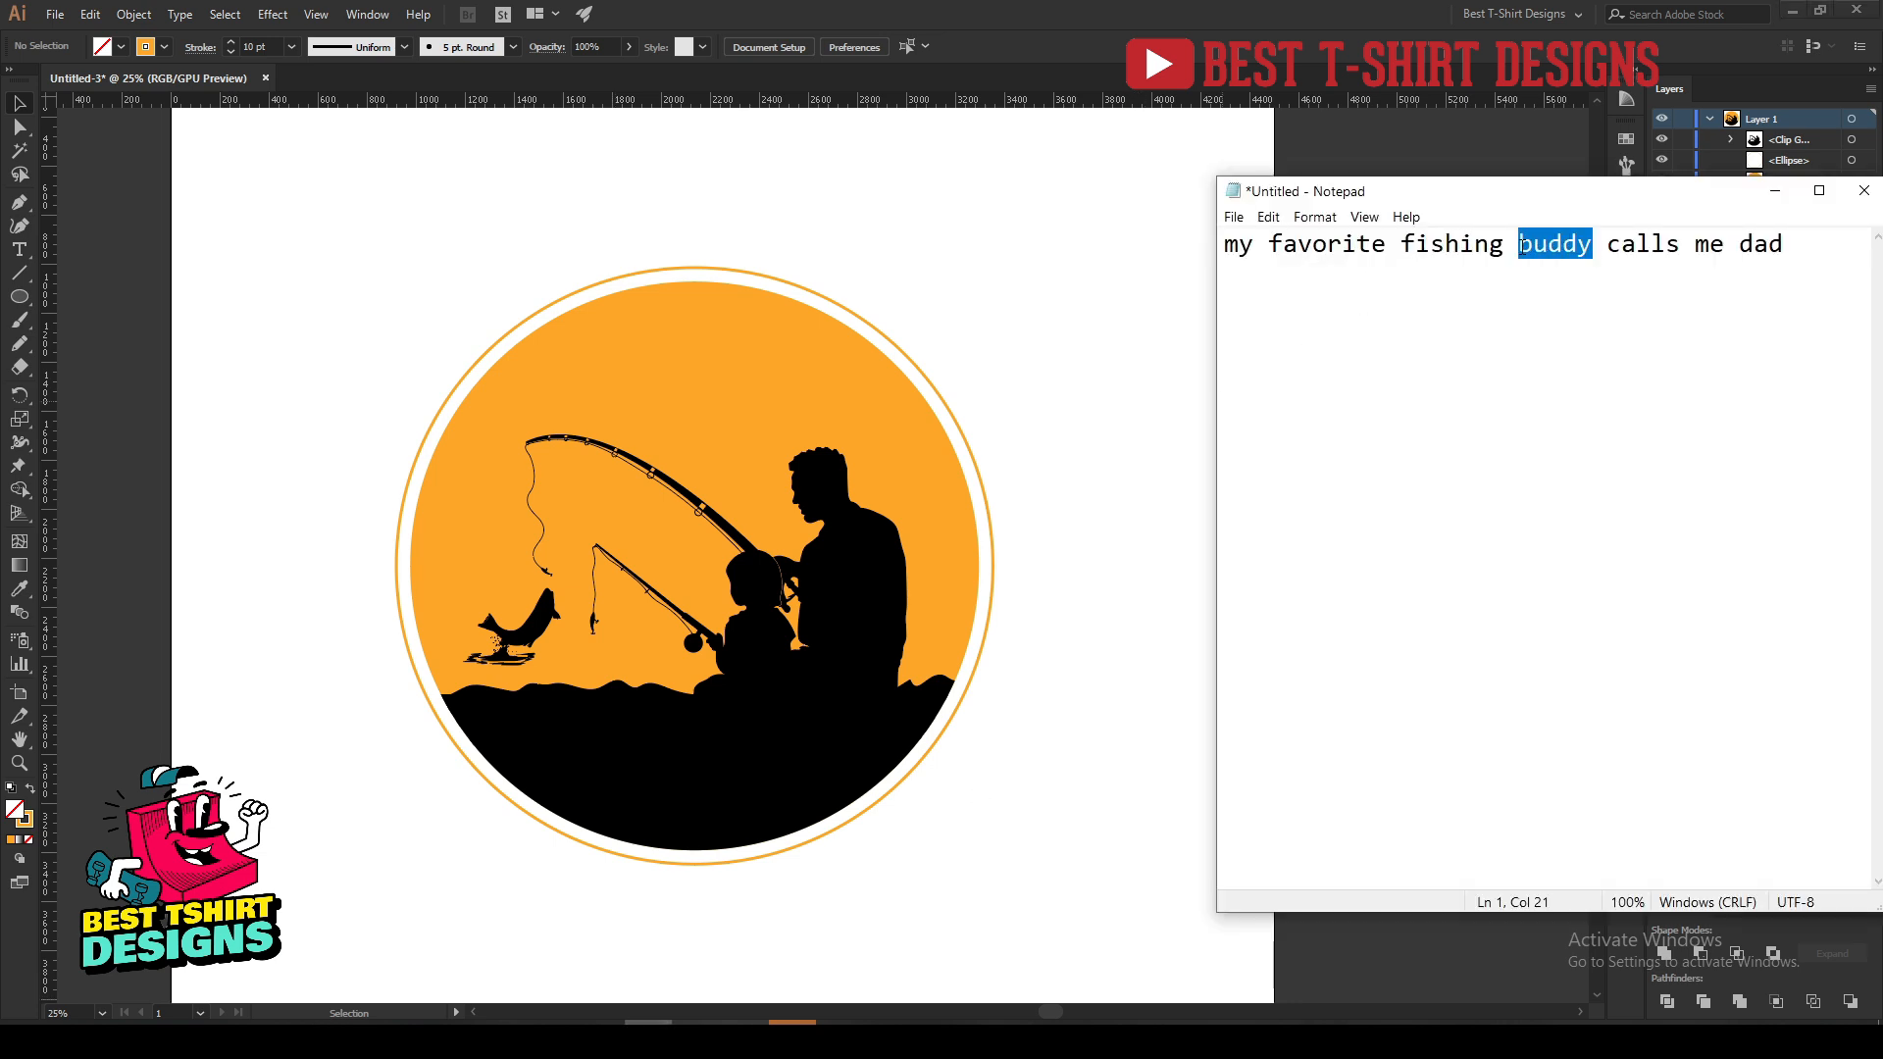
pyautogui.write('partner')
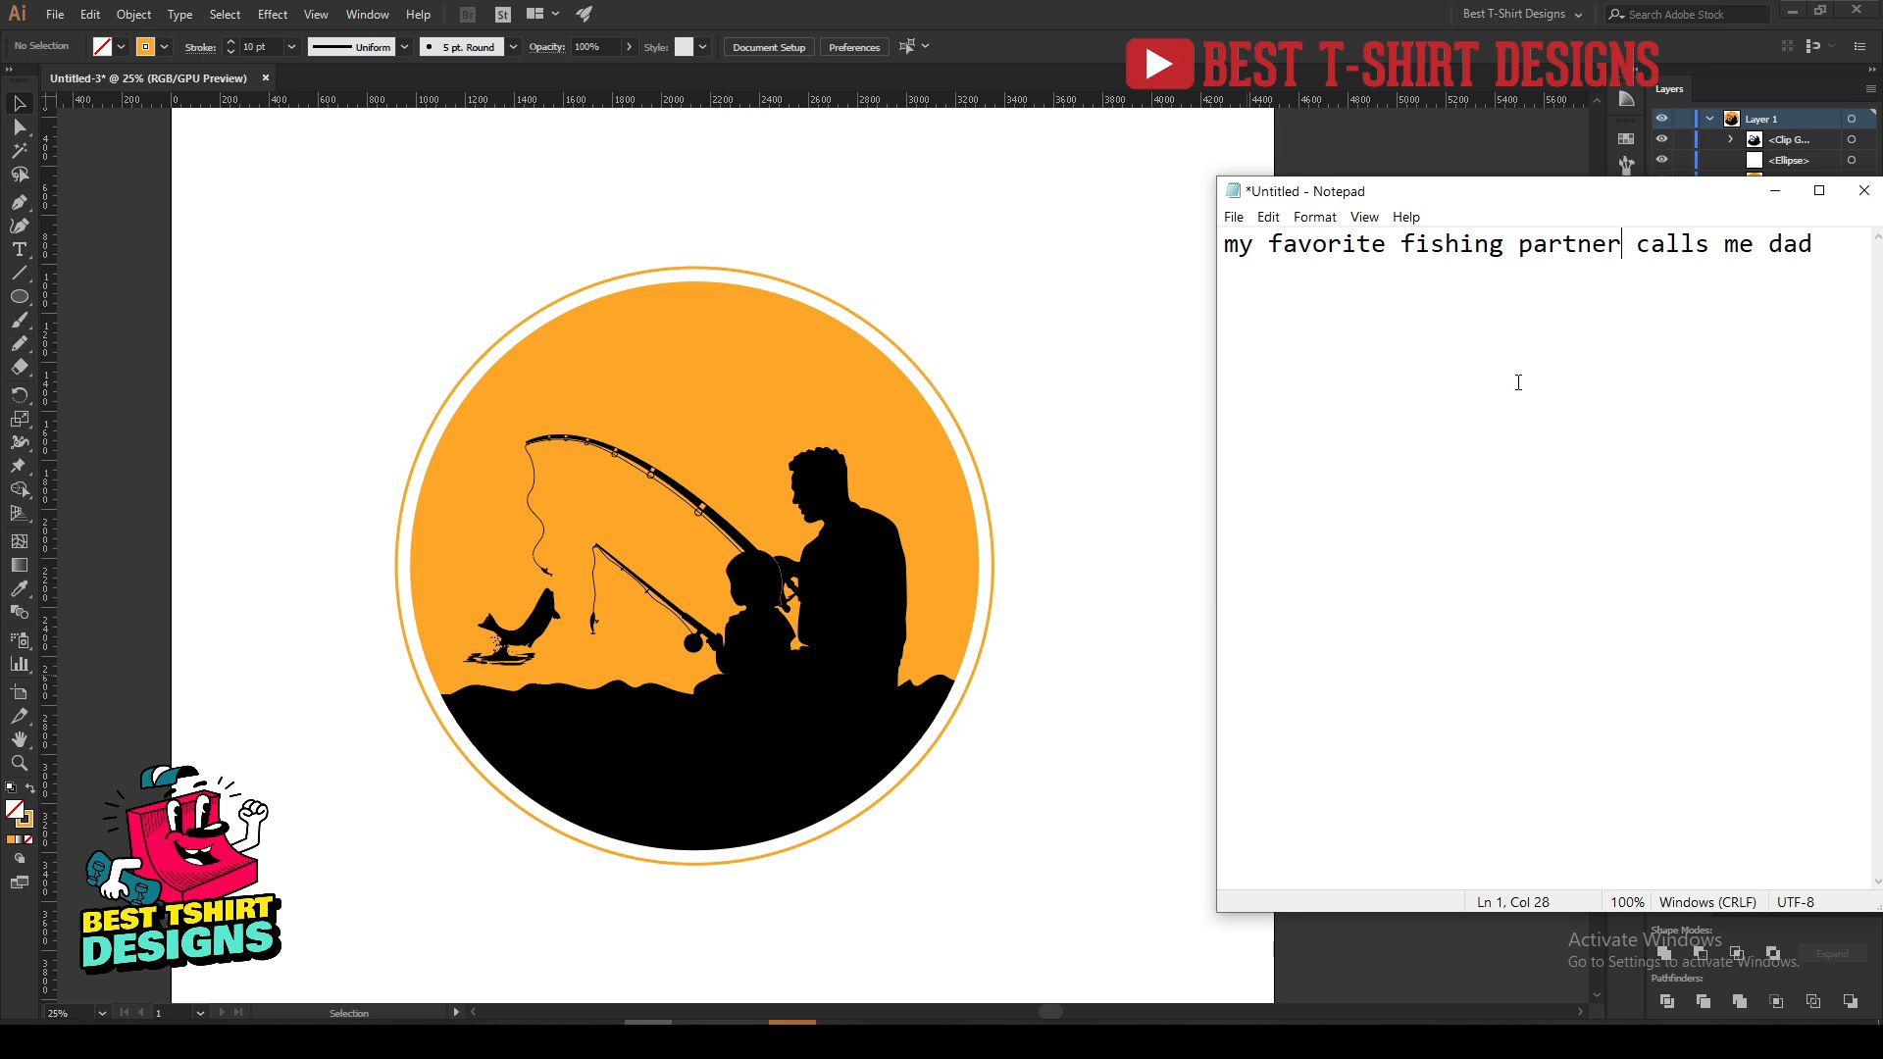
pyautogui.moveTo(1624, 244); pyautogui.dragTo(1219, 248)
pyautogui.click(390, 390)
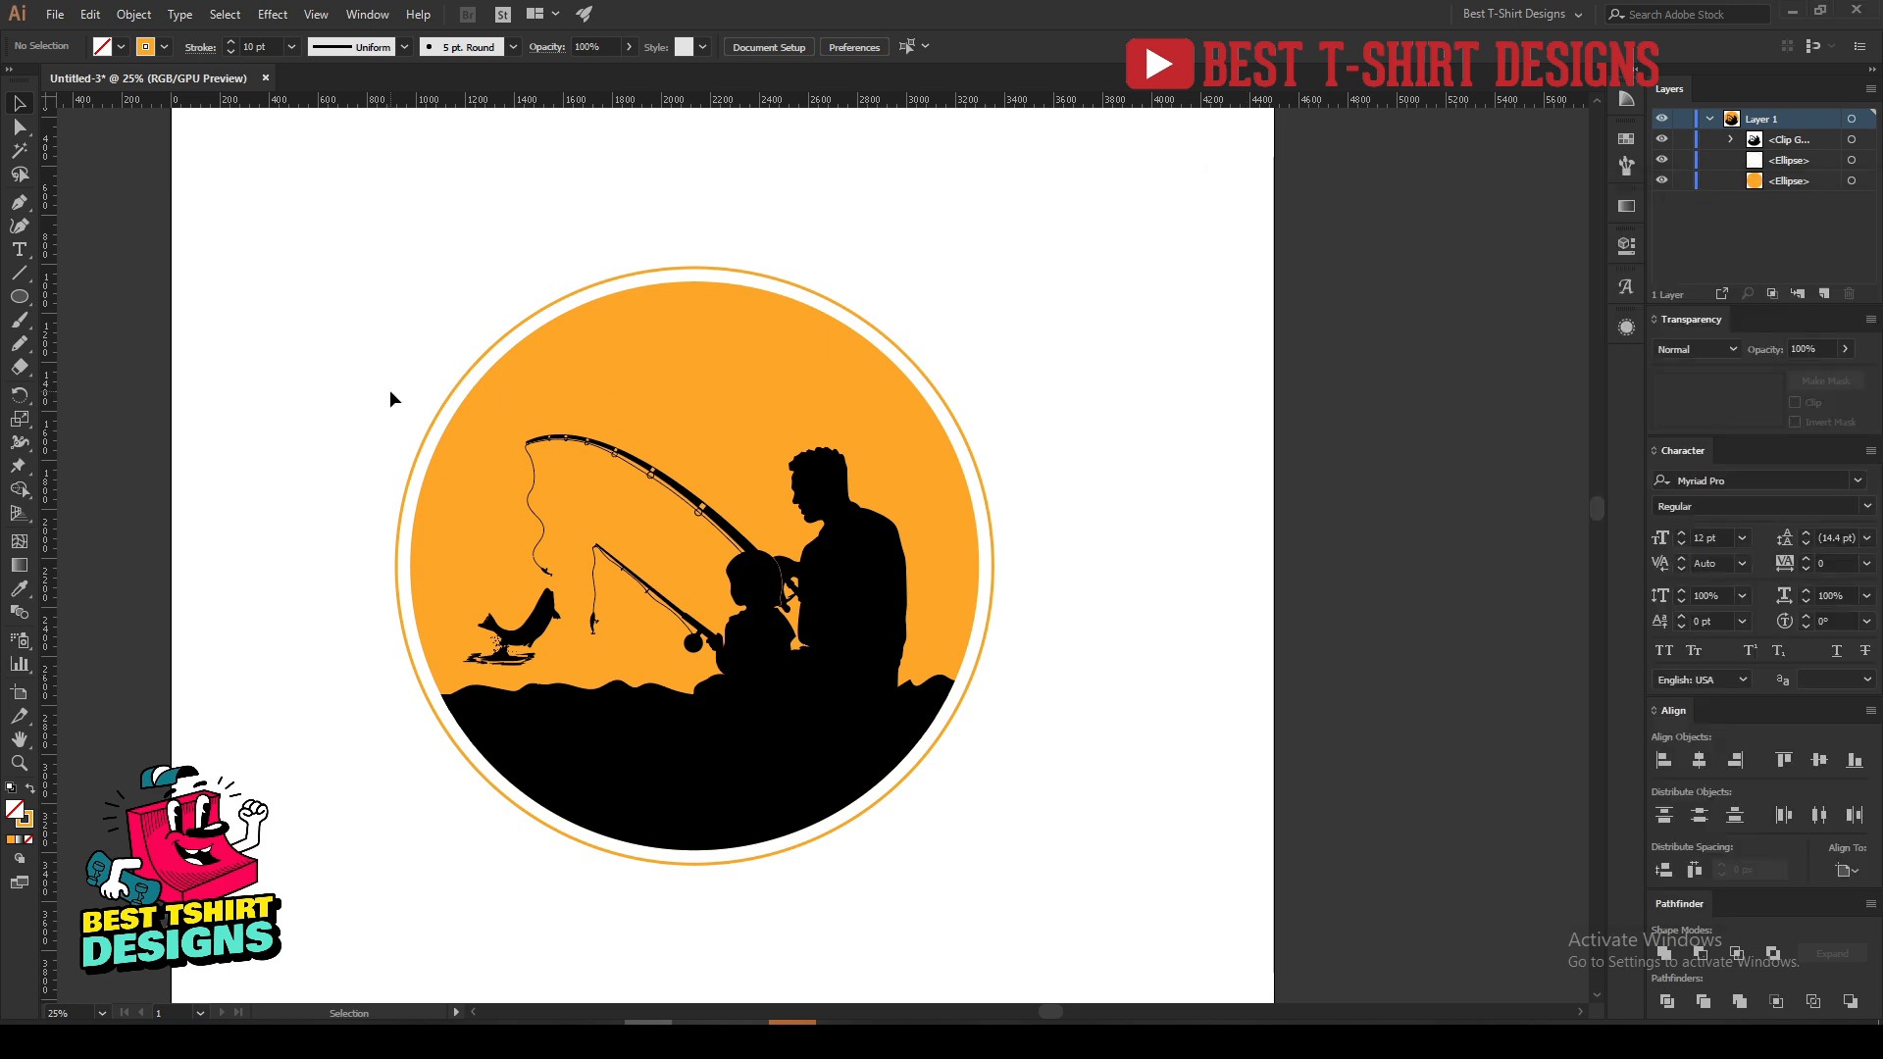
# Turn the outer ring into a type path and paste "my favorite fishing partner" along it.
pyautogui.click(416, 453)
pyautogui.moveTo(18, 249); pyautogui.dragTo(98, 307)
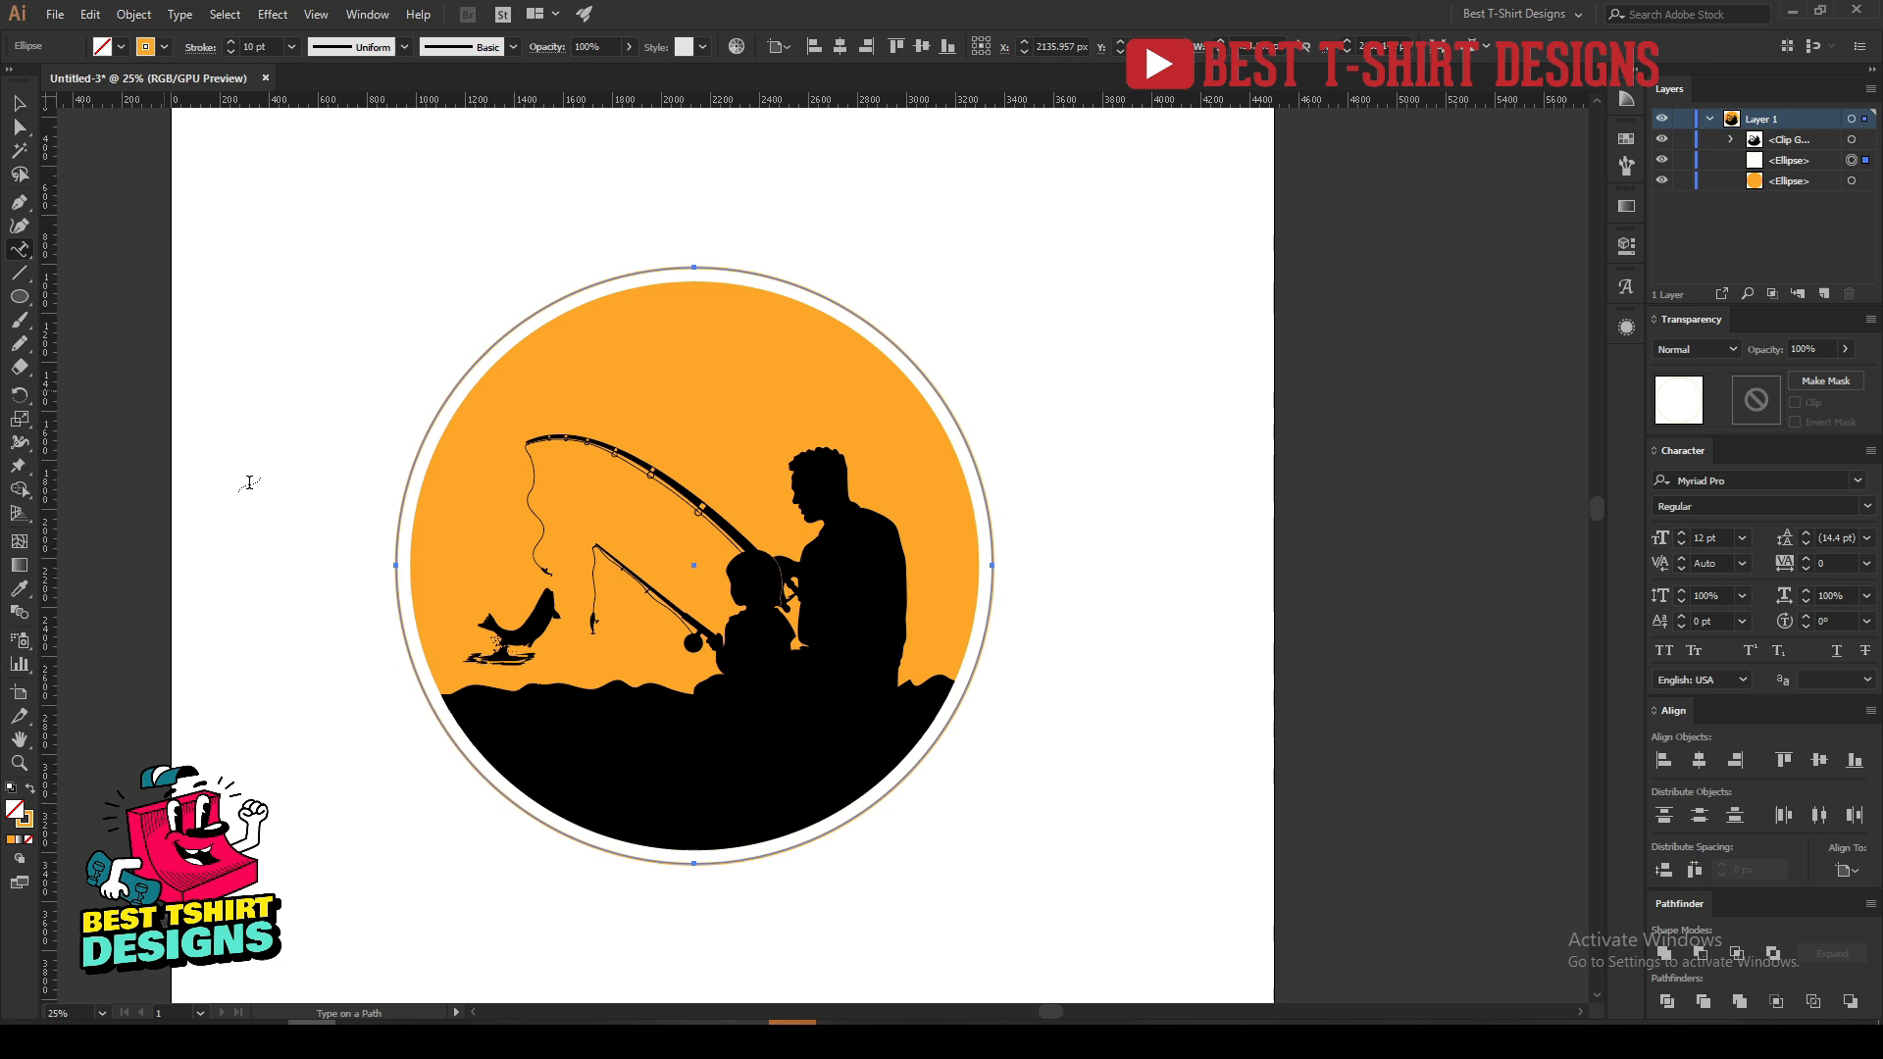
pyautogui.click(396, 565)
pyautogui.hotkey('ctrl', 'v')
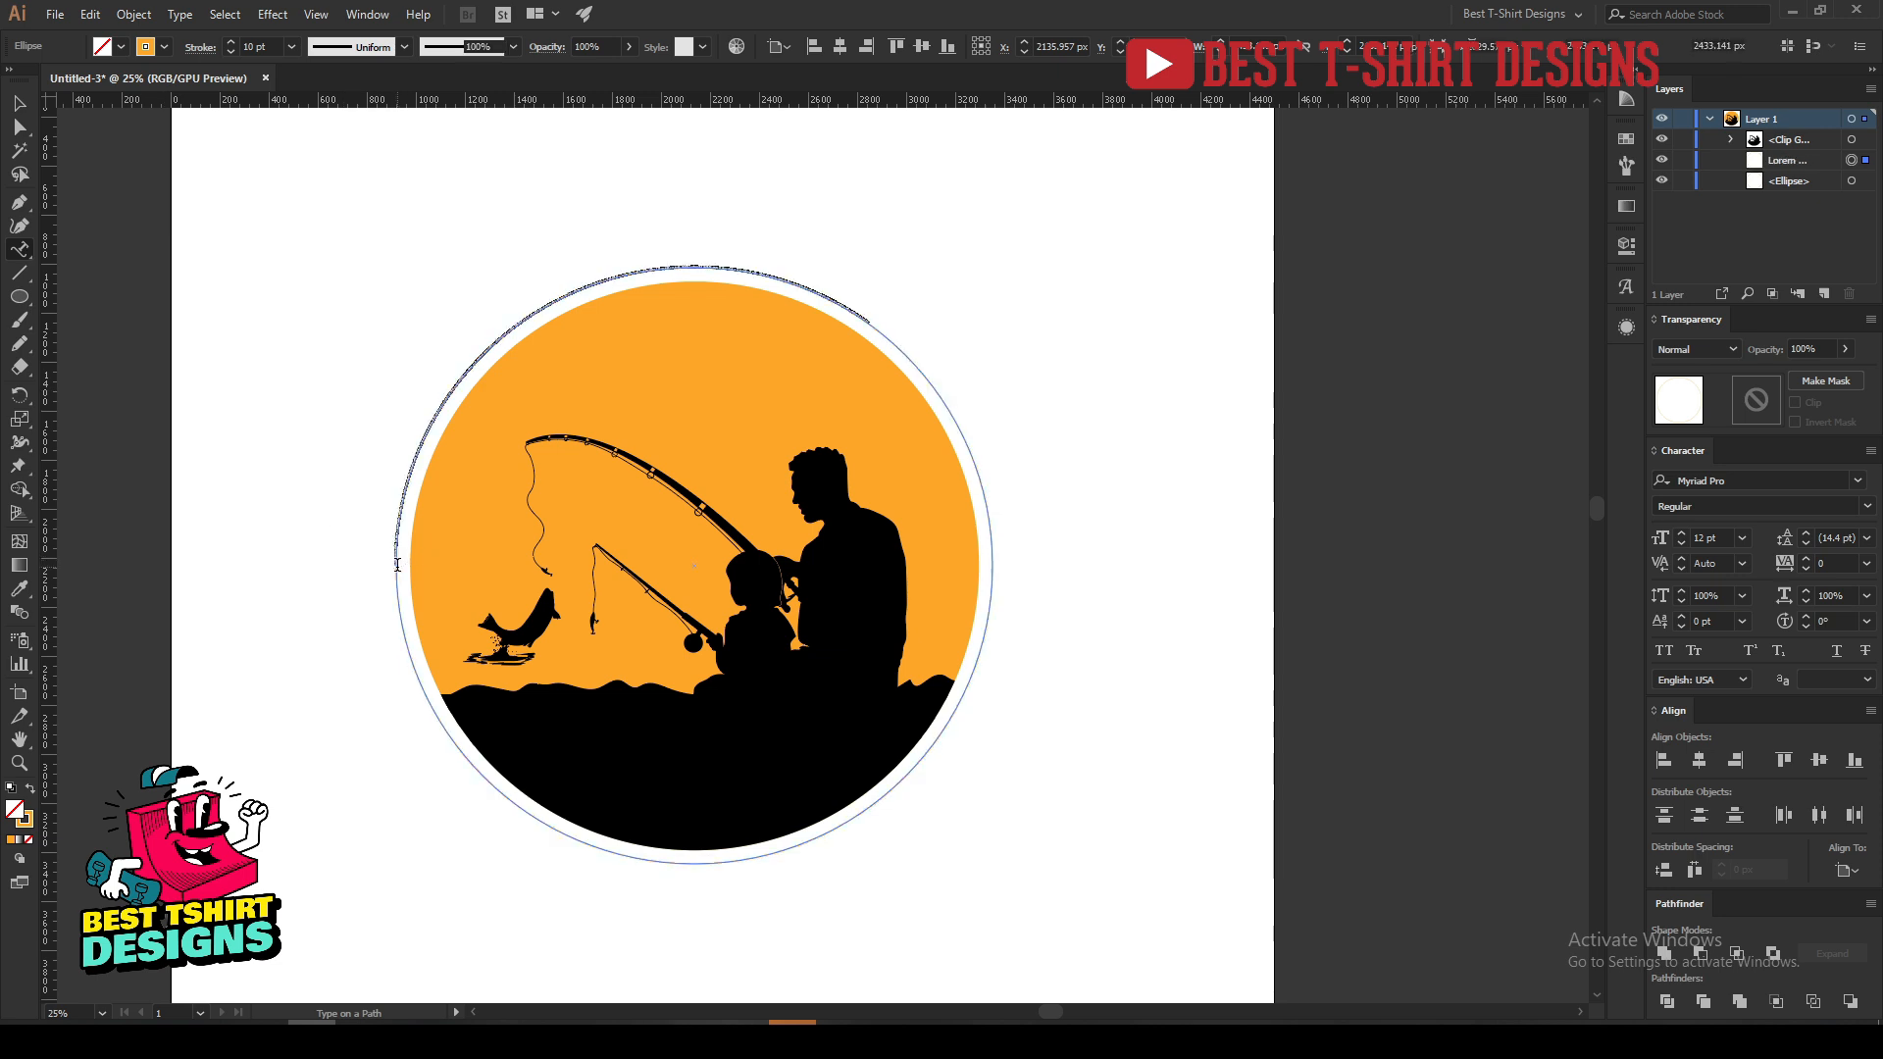
pyautogui.click(17, 103)
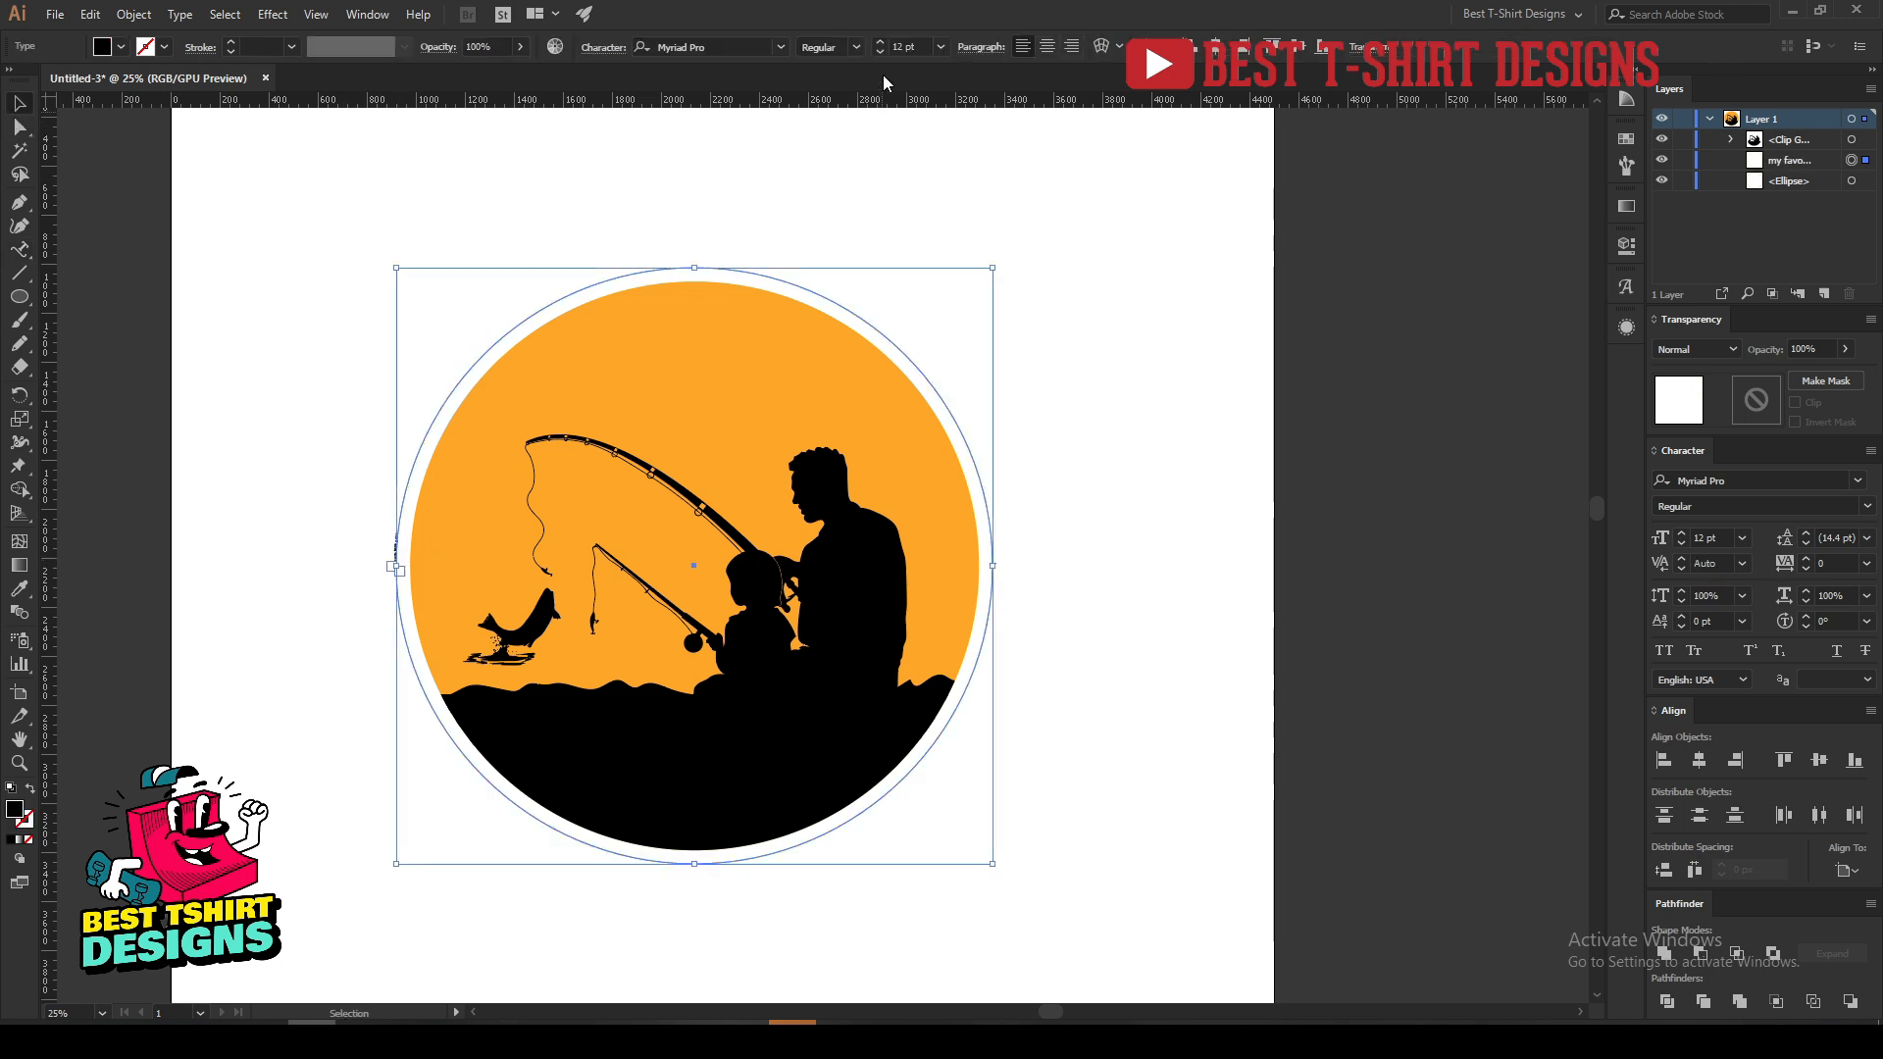
# Set the path text to 200 pt, extend its range across the circle's upper half, and center it.
pyautogui.scroll(19, 902, 46)
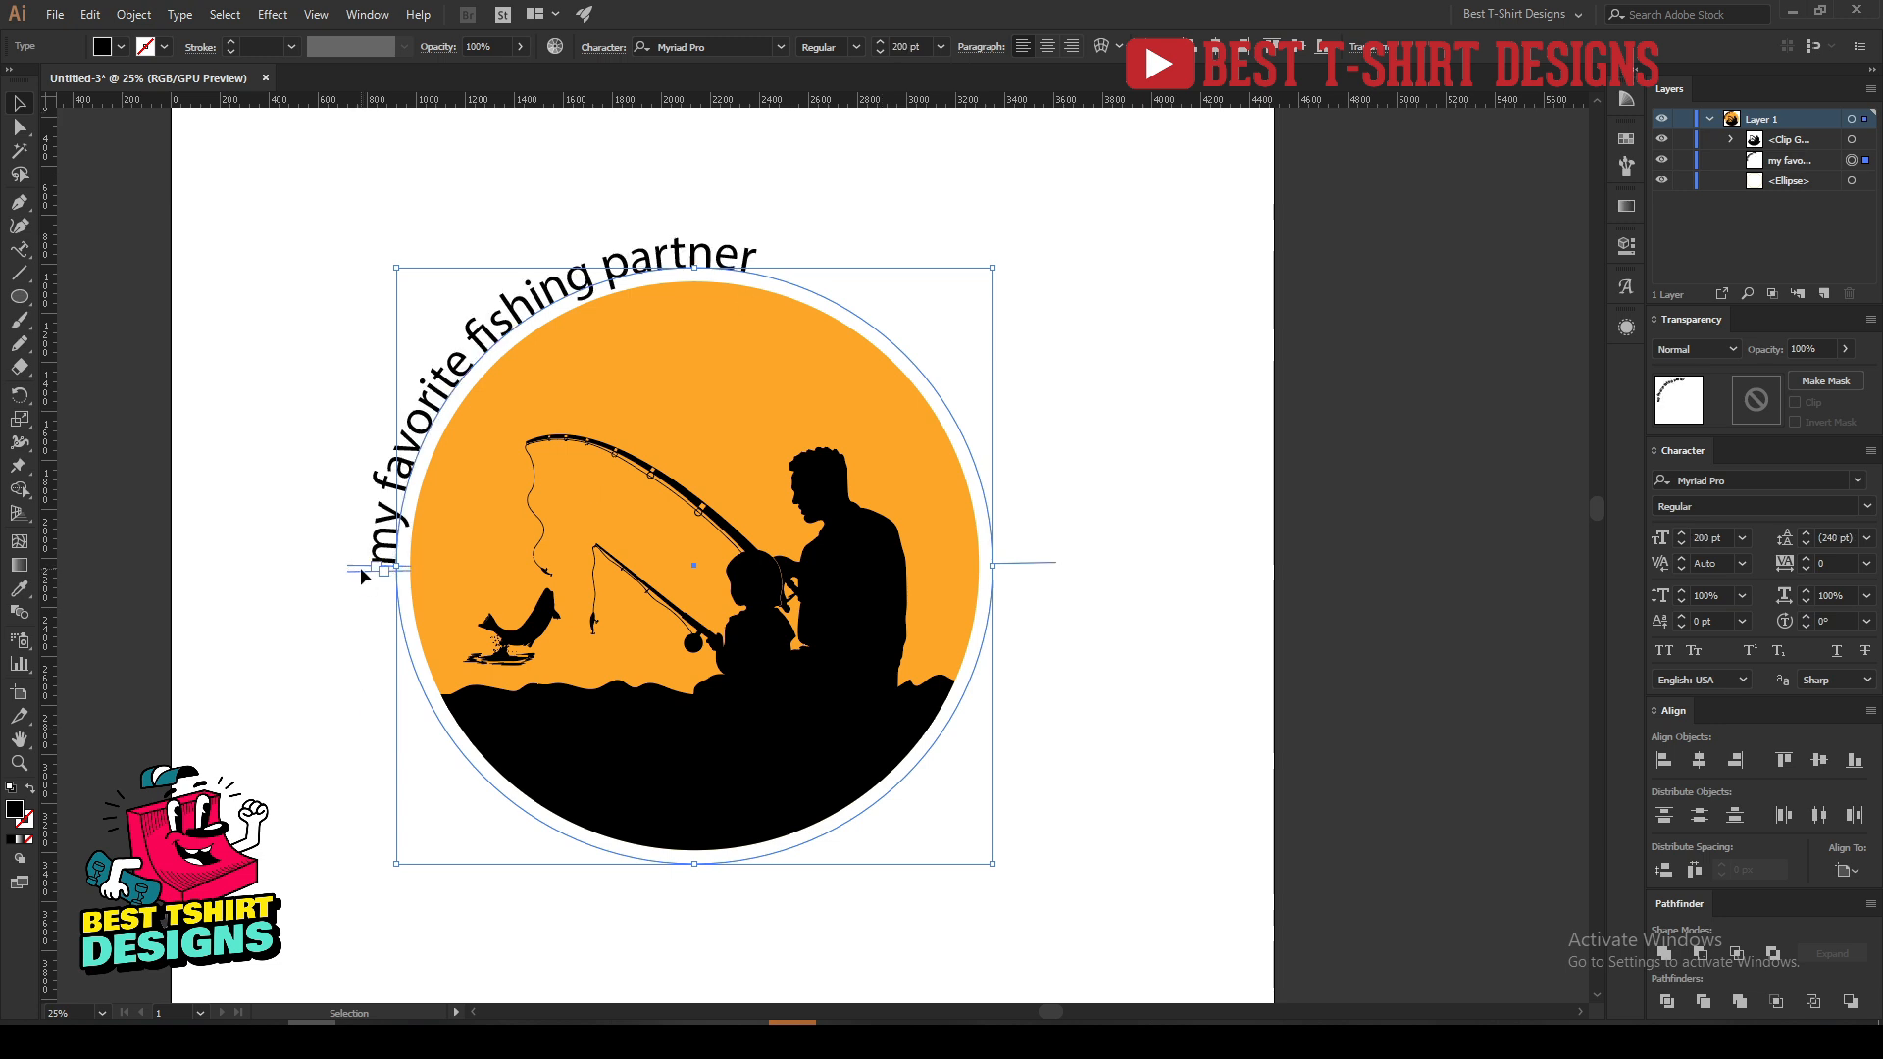
pyautogui.moveTo(359, 570); pyautogui.dragTo(1108, 565)
pyautogui.click(1049, 47)
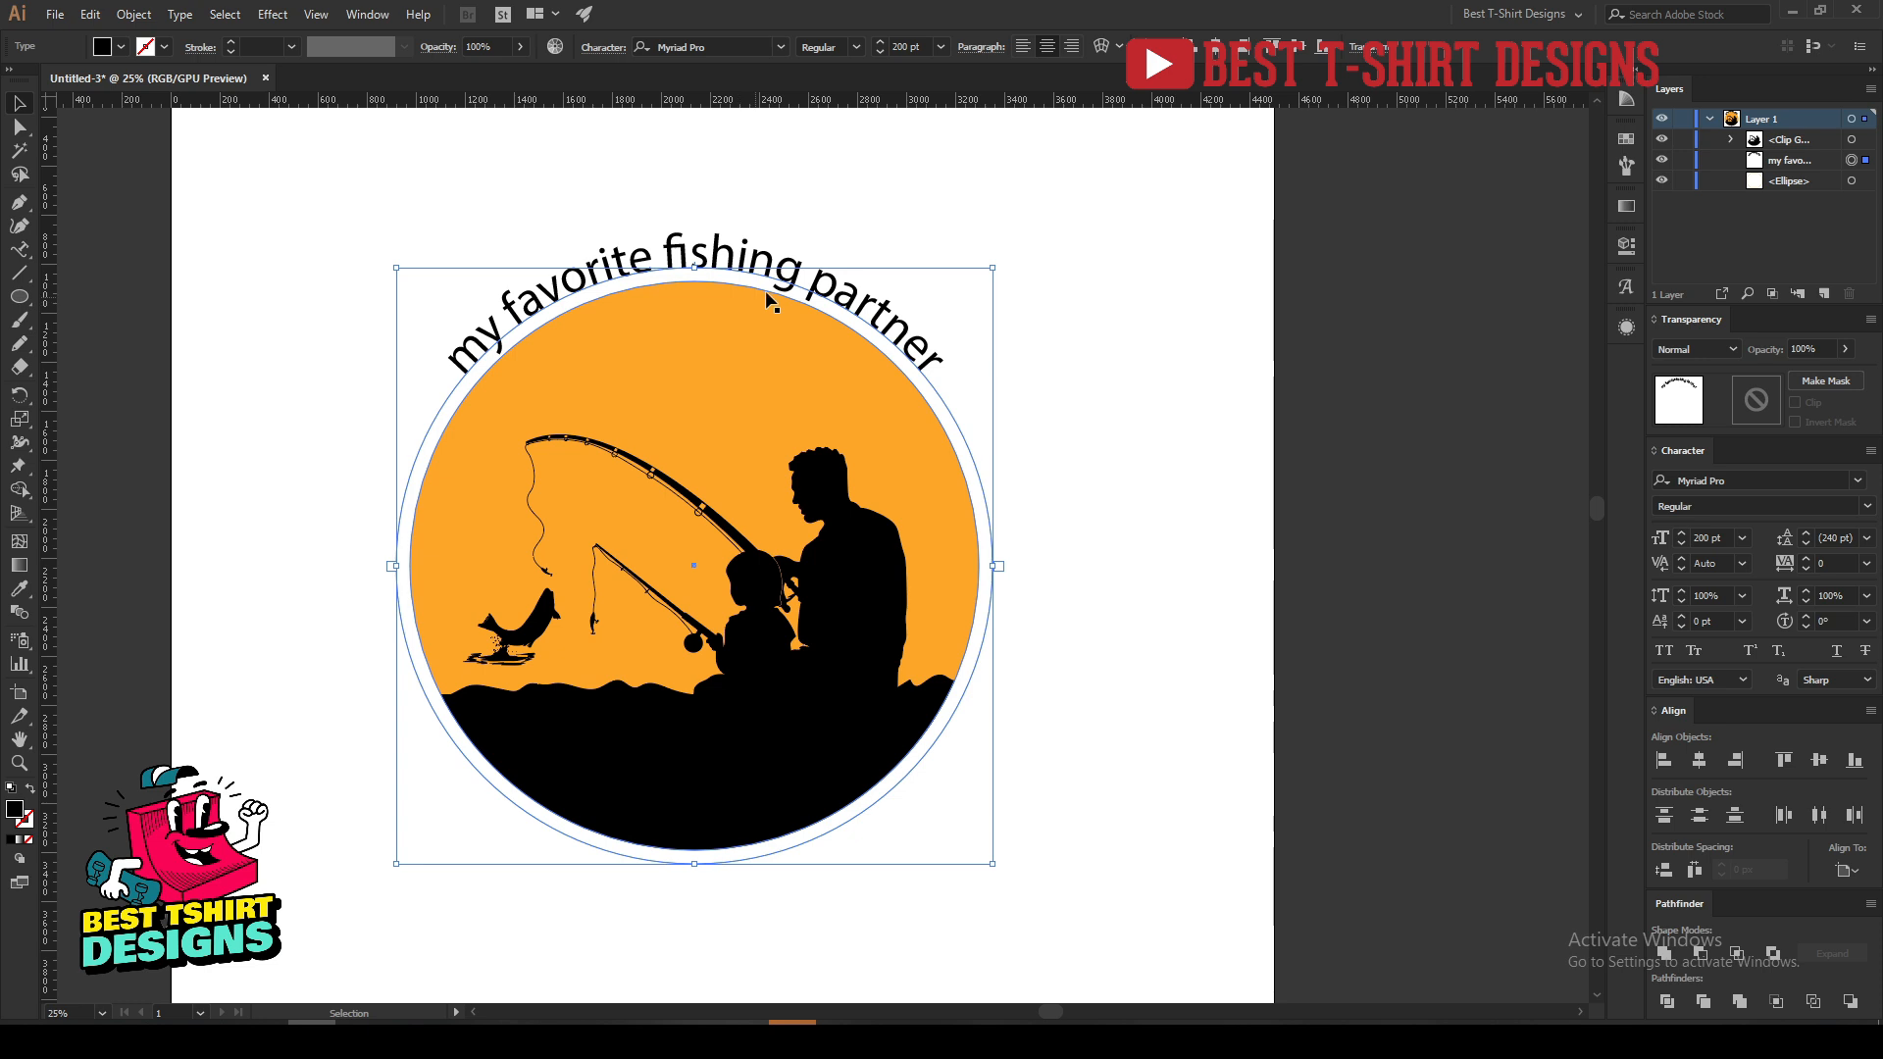
# Change the arched text's font to Explorer Serif and enlarge it to 320 pt.
pyautogui.click(720, 44)
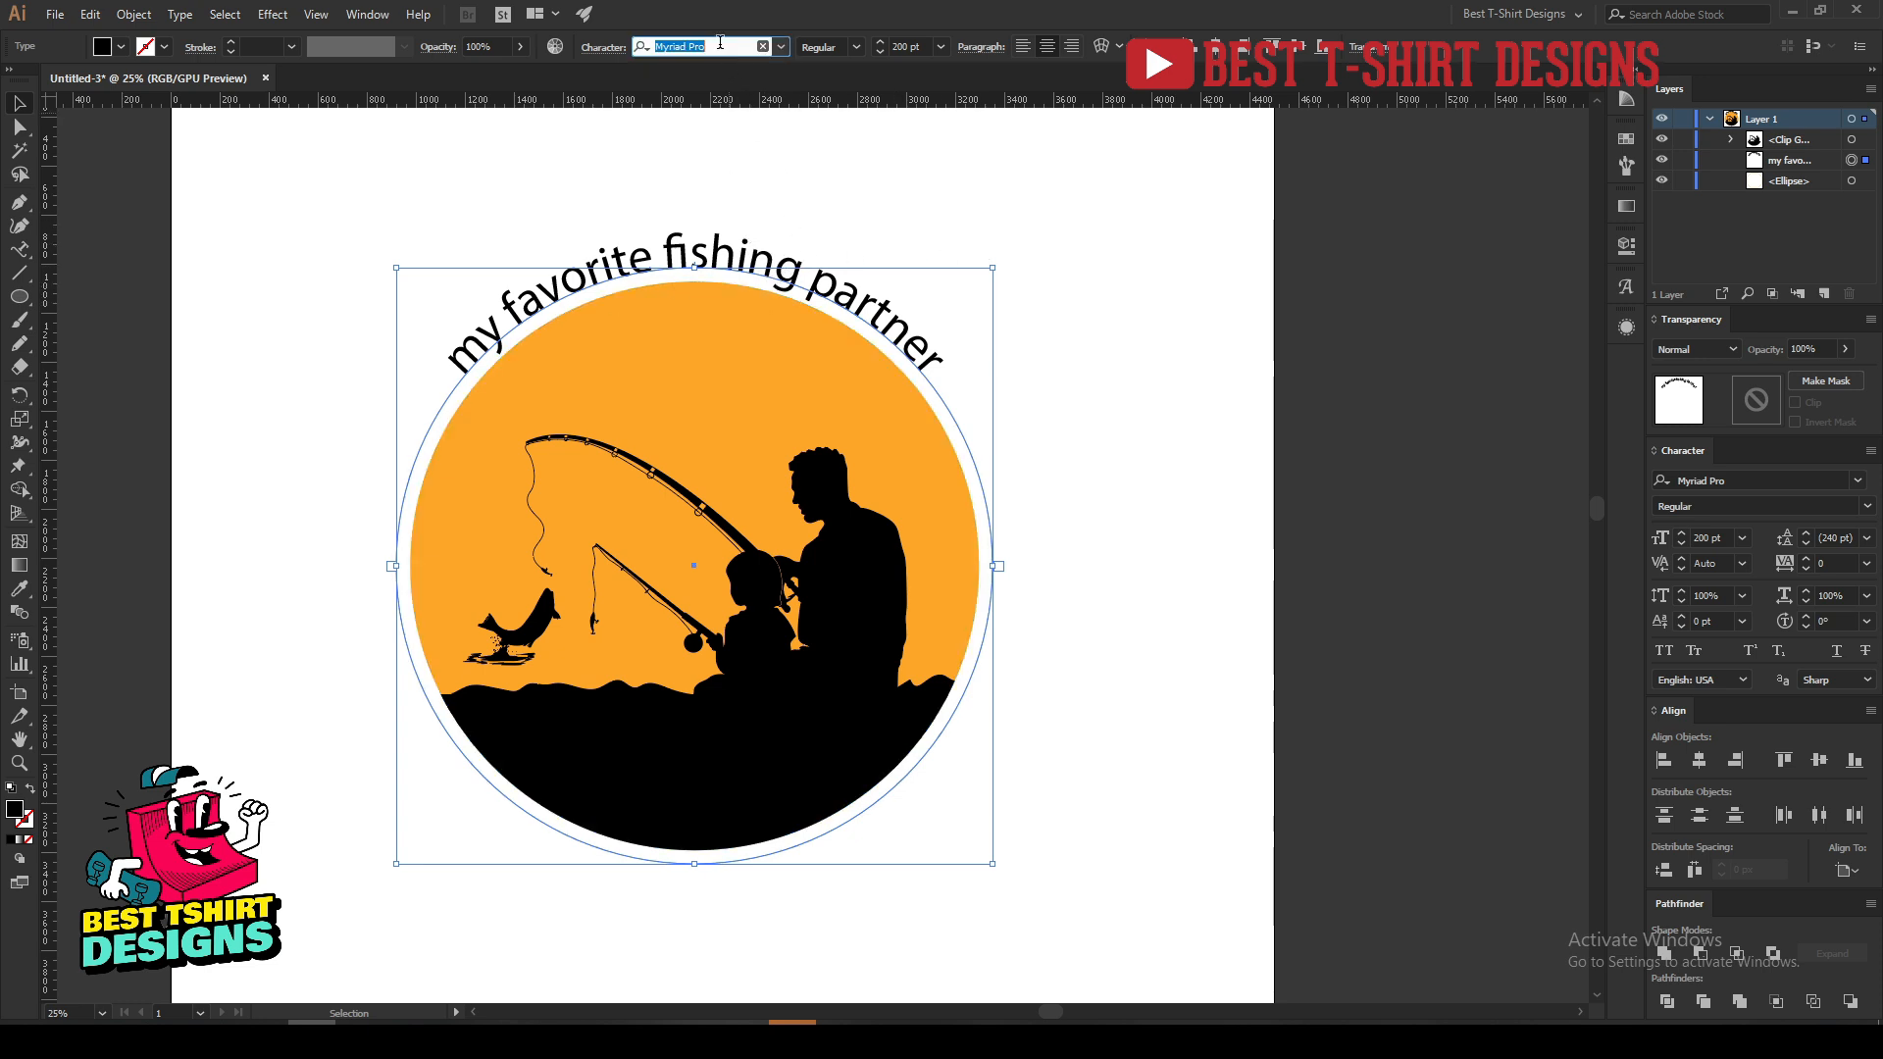
pyautogui.write('ex')
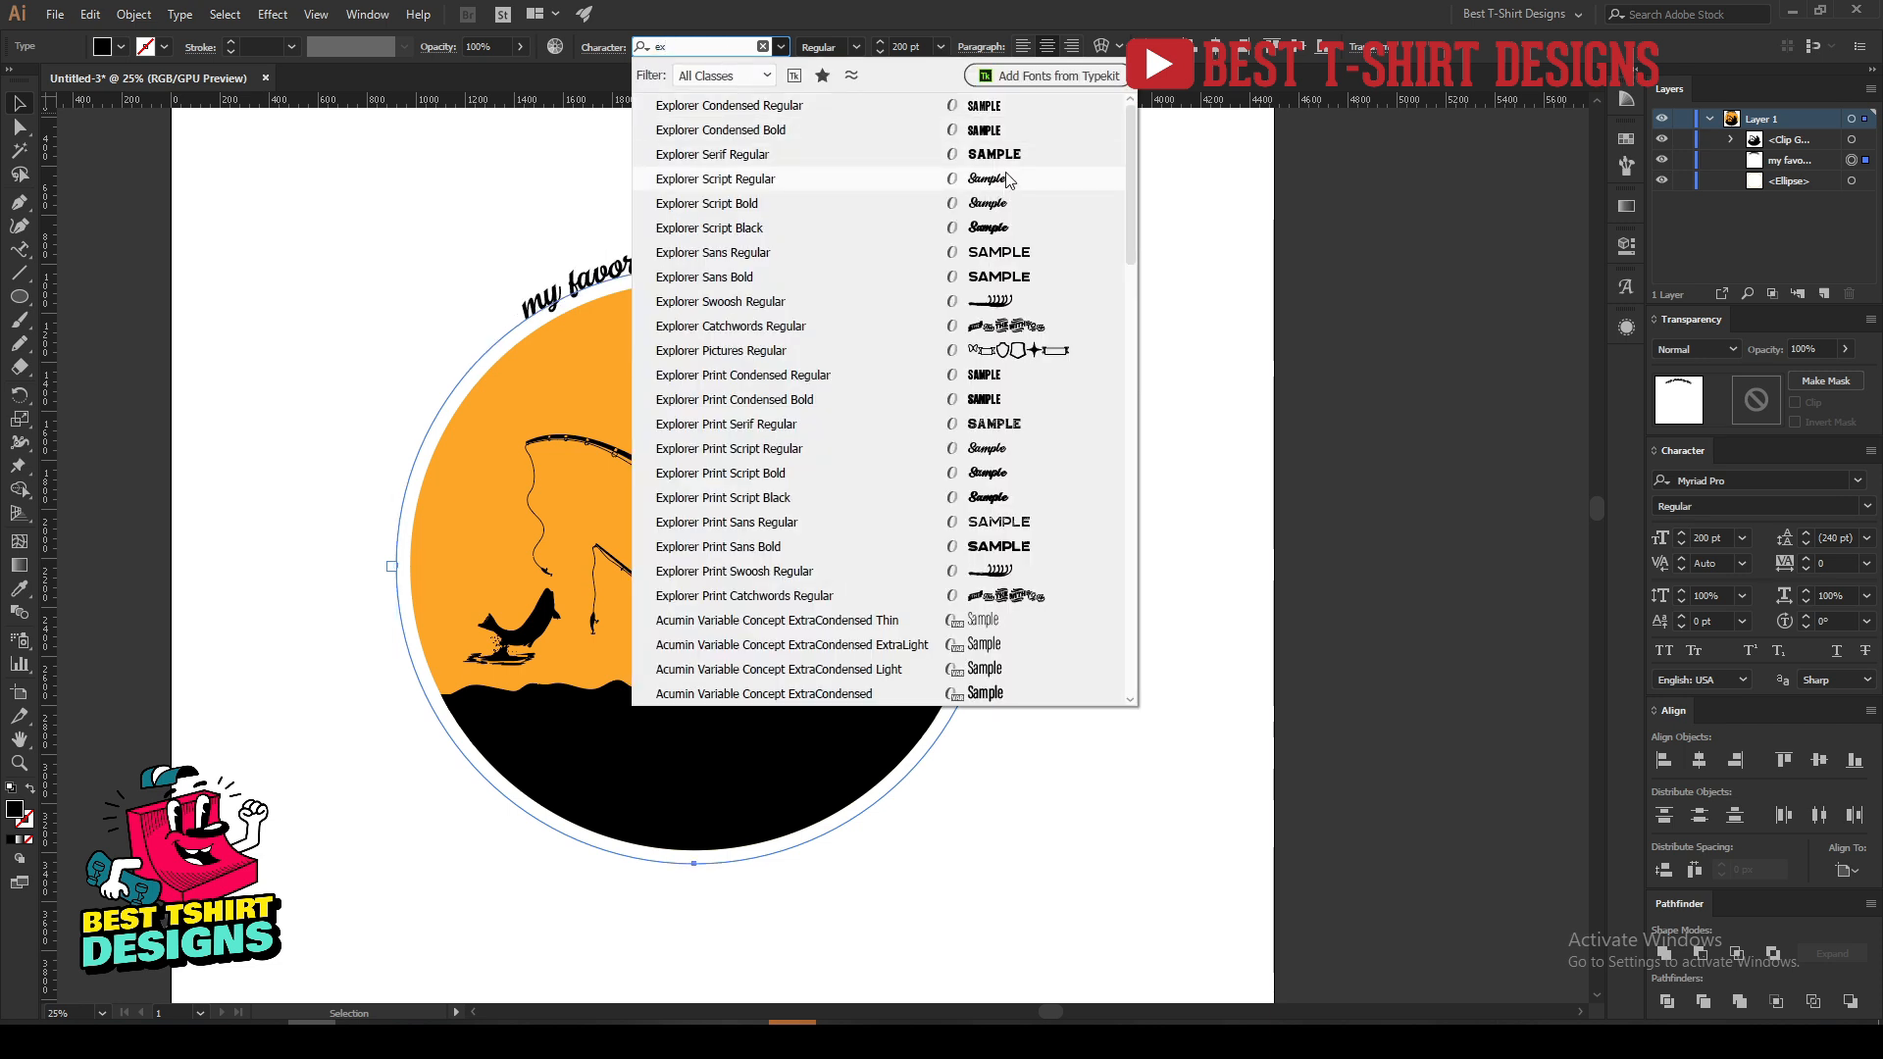
pyautogui.click(1008, 157)
pyautogui.scroll(12, 893, 46)
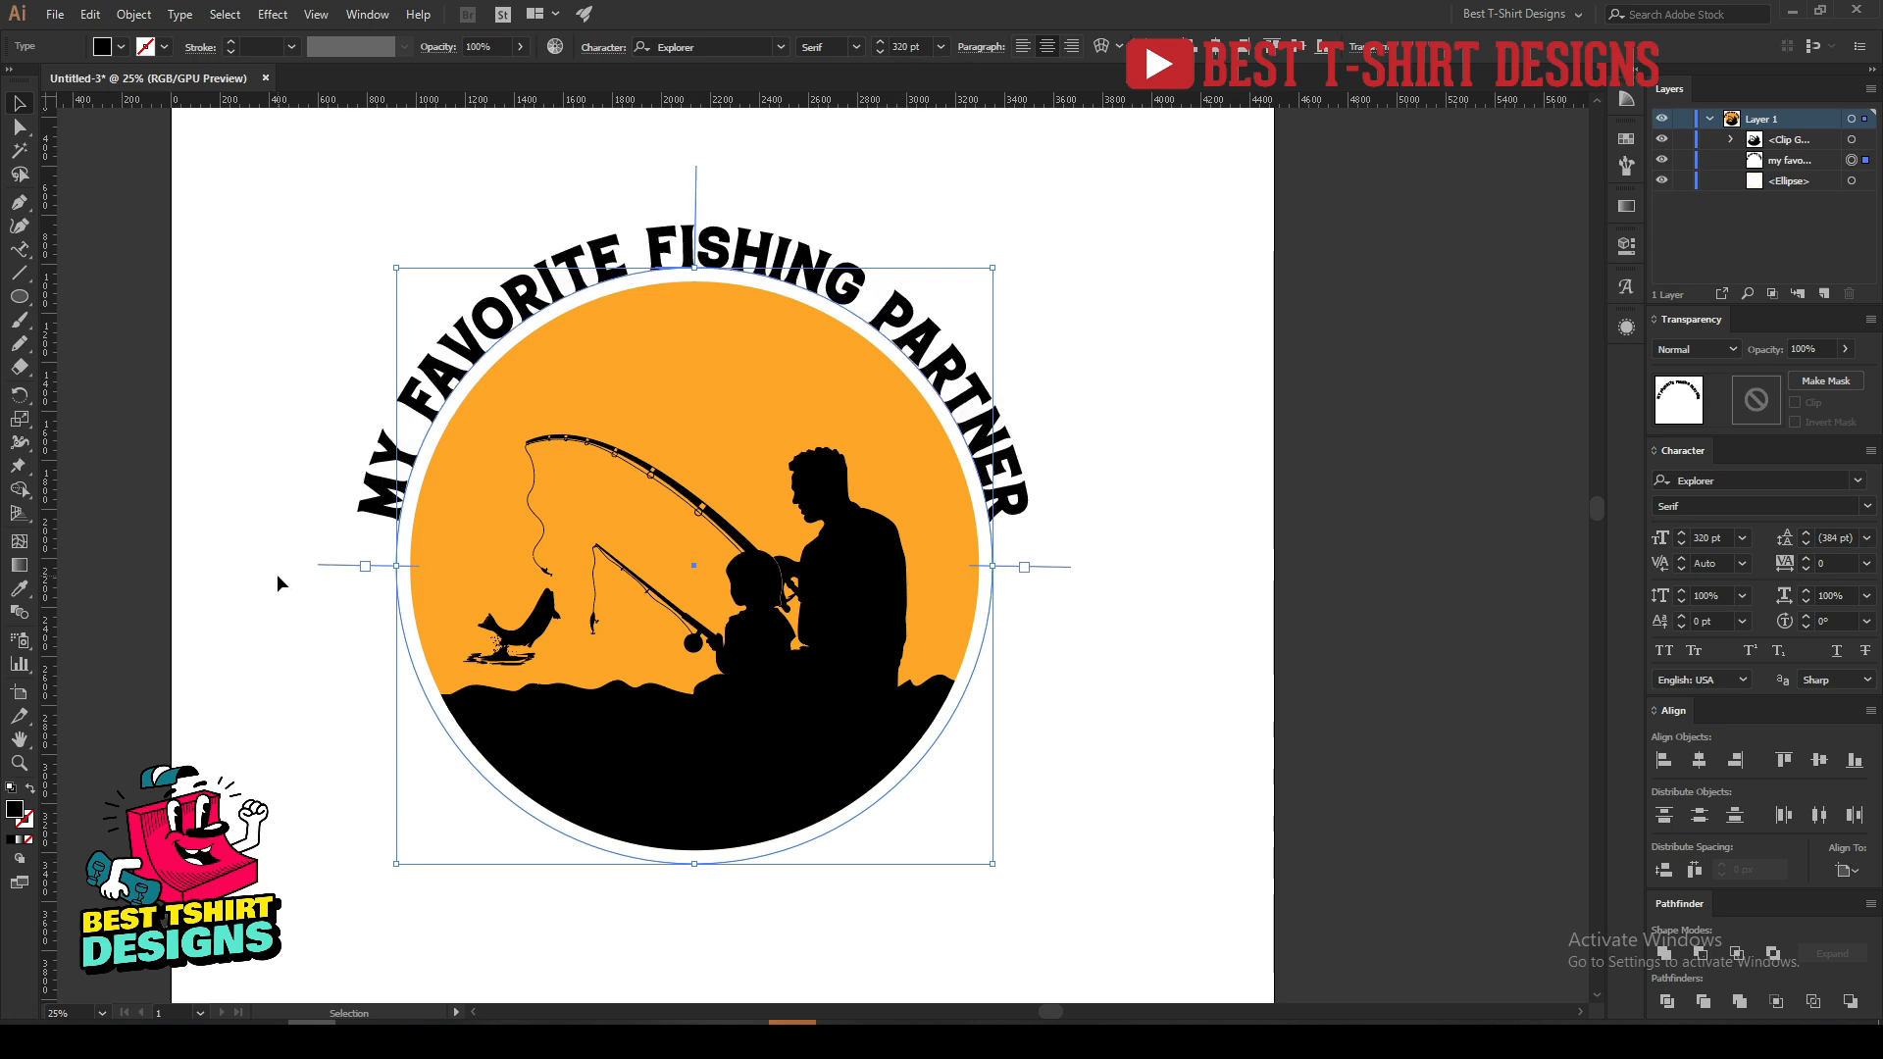
pyautogui.click(1193, 531)
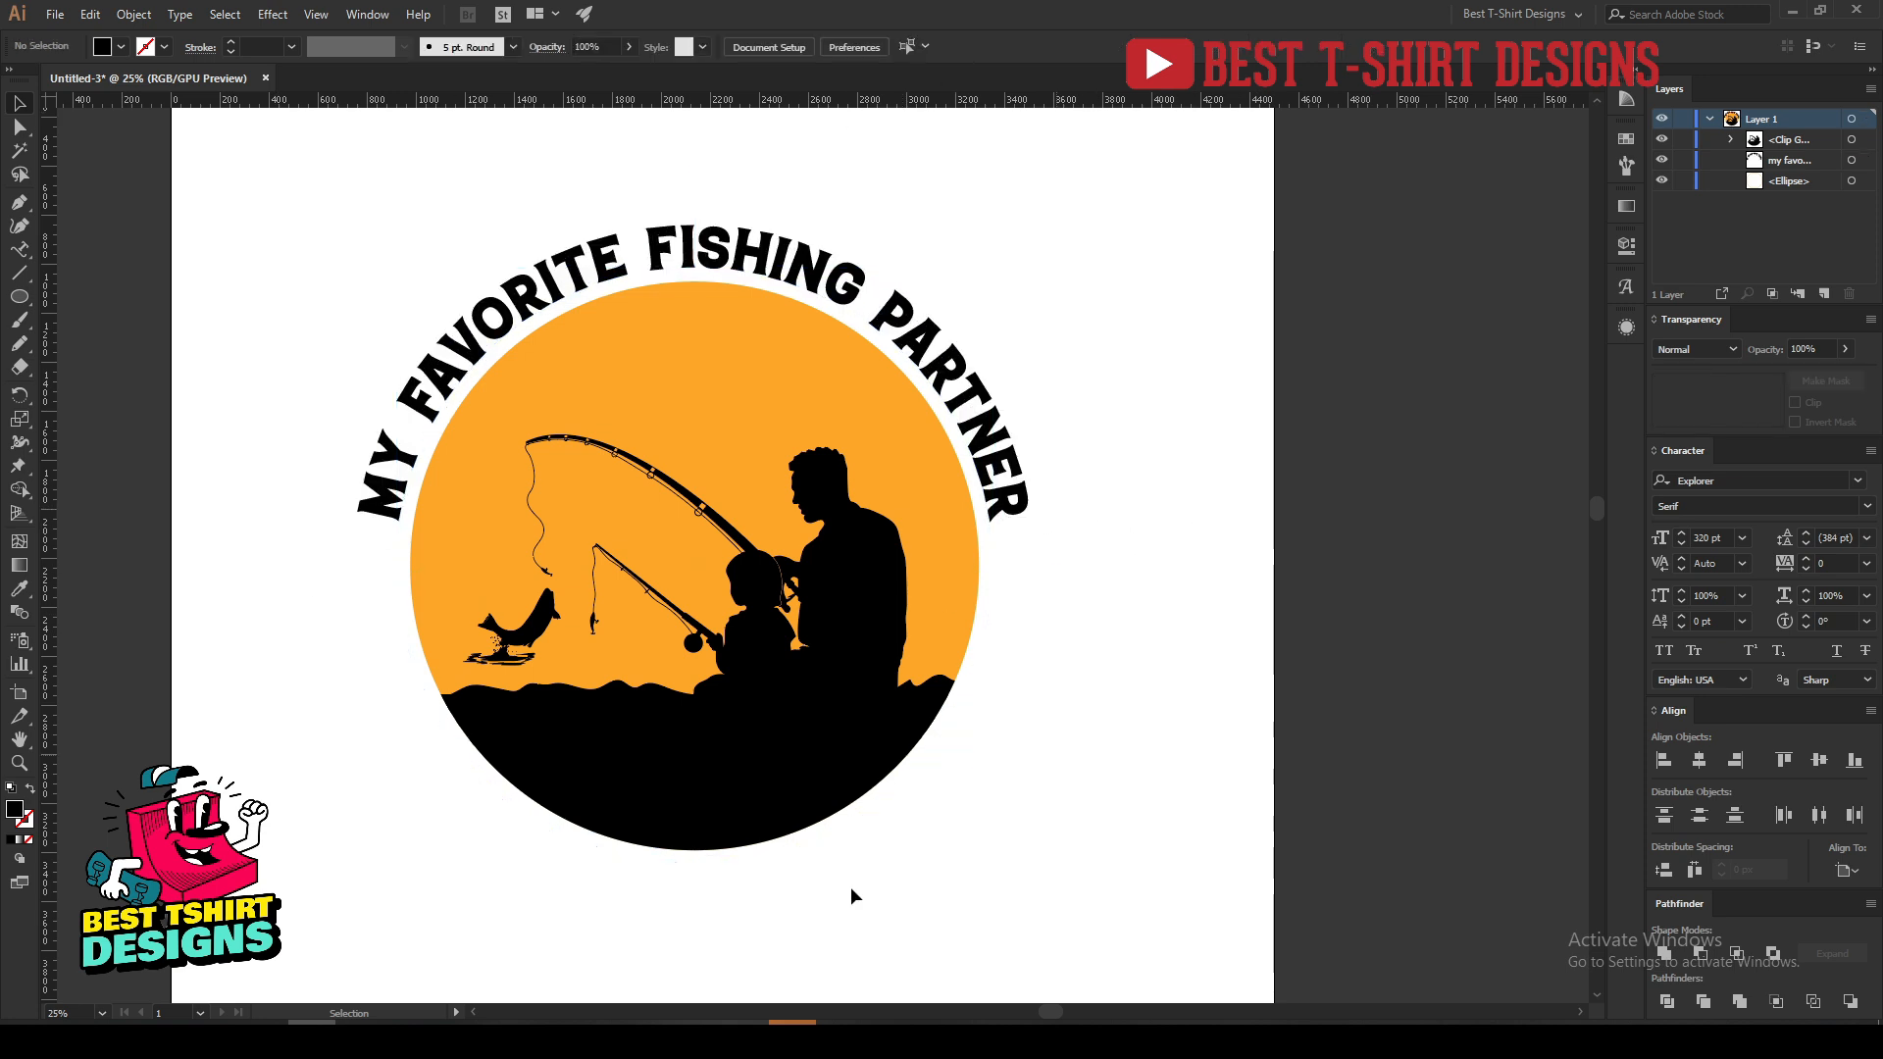
# Copy "calls me dad" from Notepad and place it below the circle, matching the arched text's style.
pyautogui.hotkey('alt', 'Tab')
pyautogui.moveTo(1828, 241); pyautogui.dragTo(1642, 260)
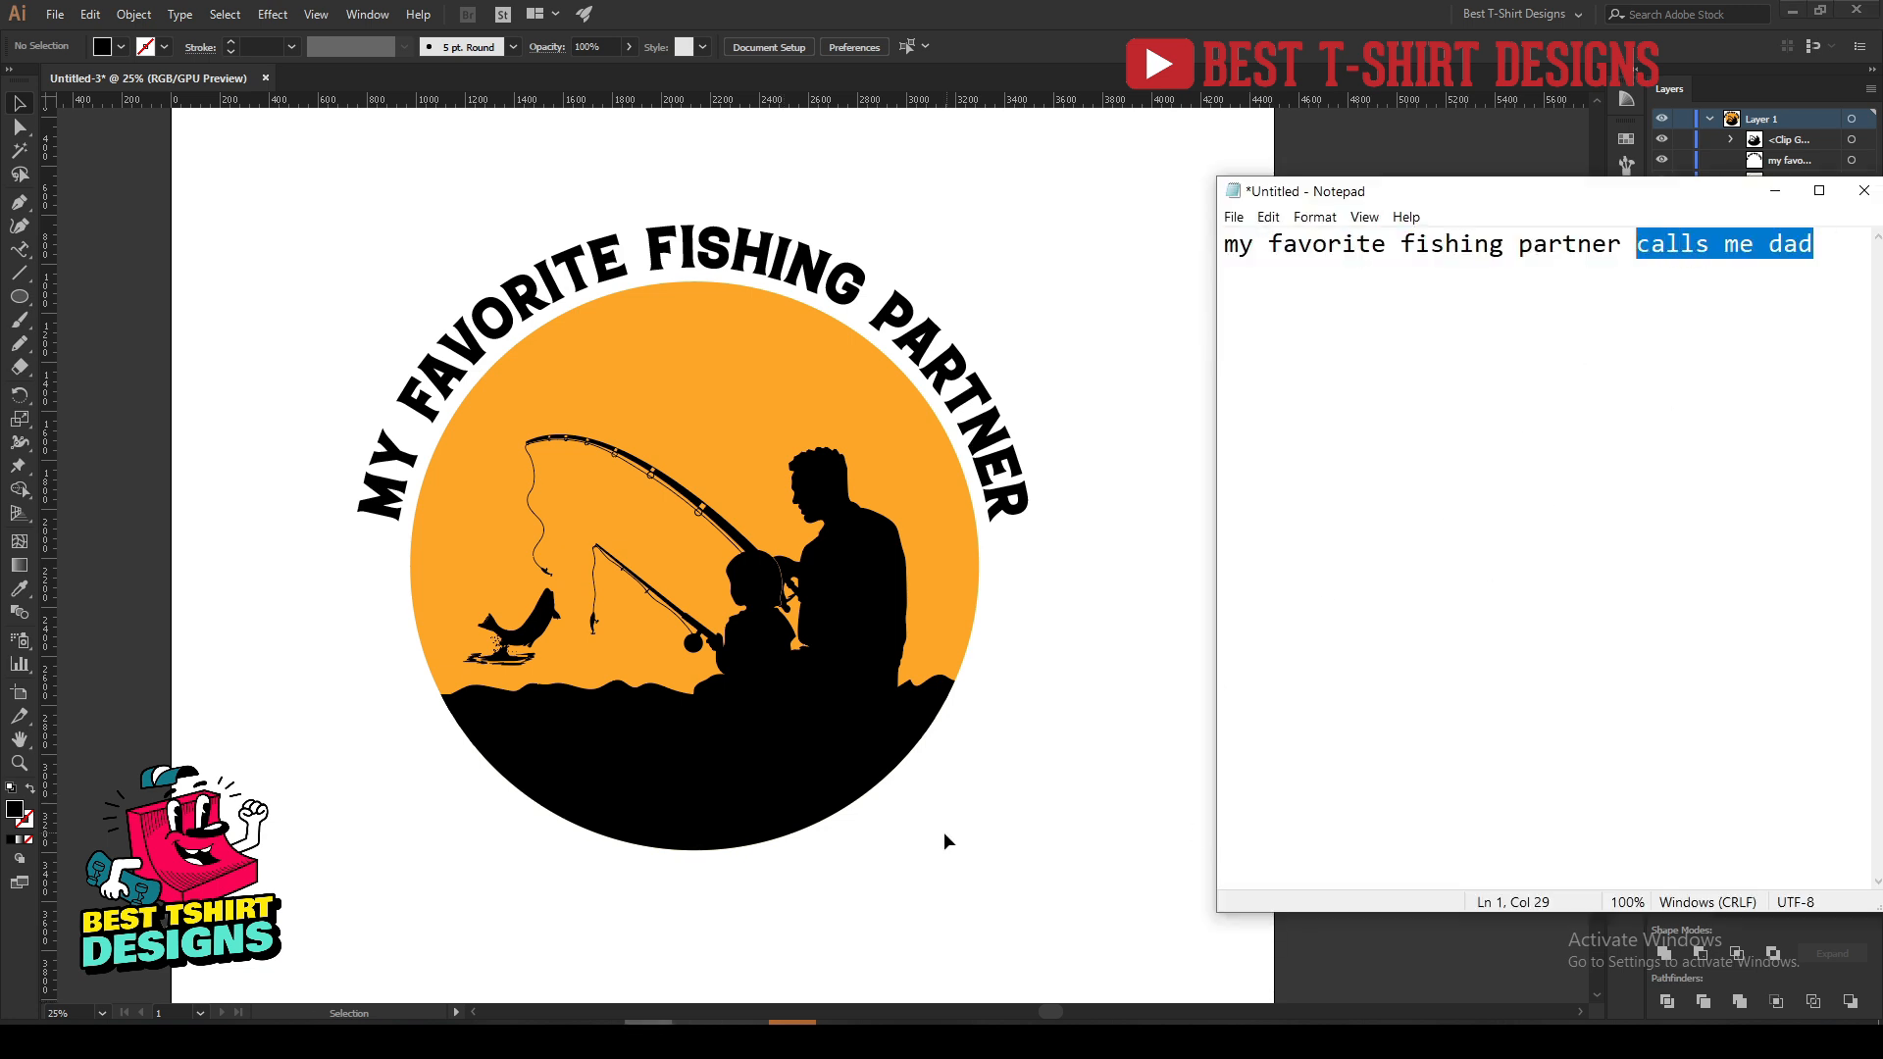
pyautogui.hotkey('ctrl', 'c')
pyautogui.hotkey('alt', 'Tab')
pyautogui.hotkey('ctrl', 'v')
pyautogui.moveTo(824, 561); pyautogui.dragTo(806, 978)
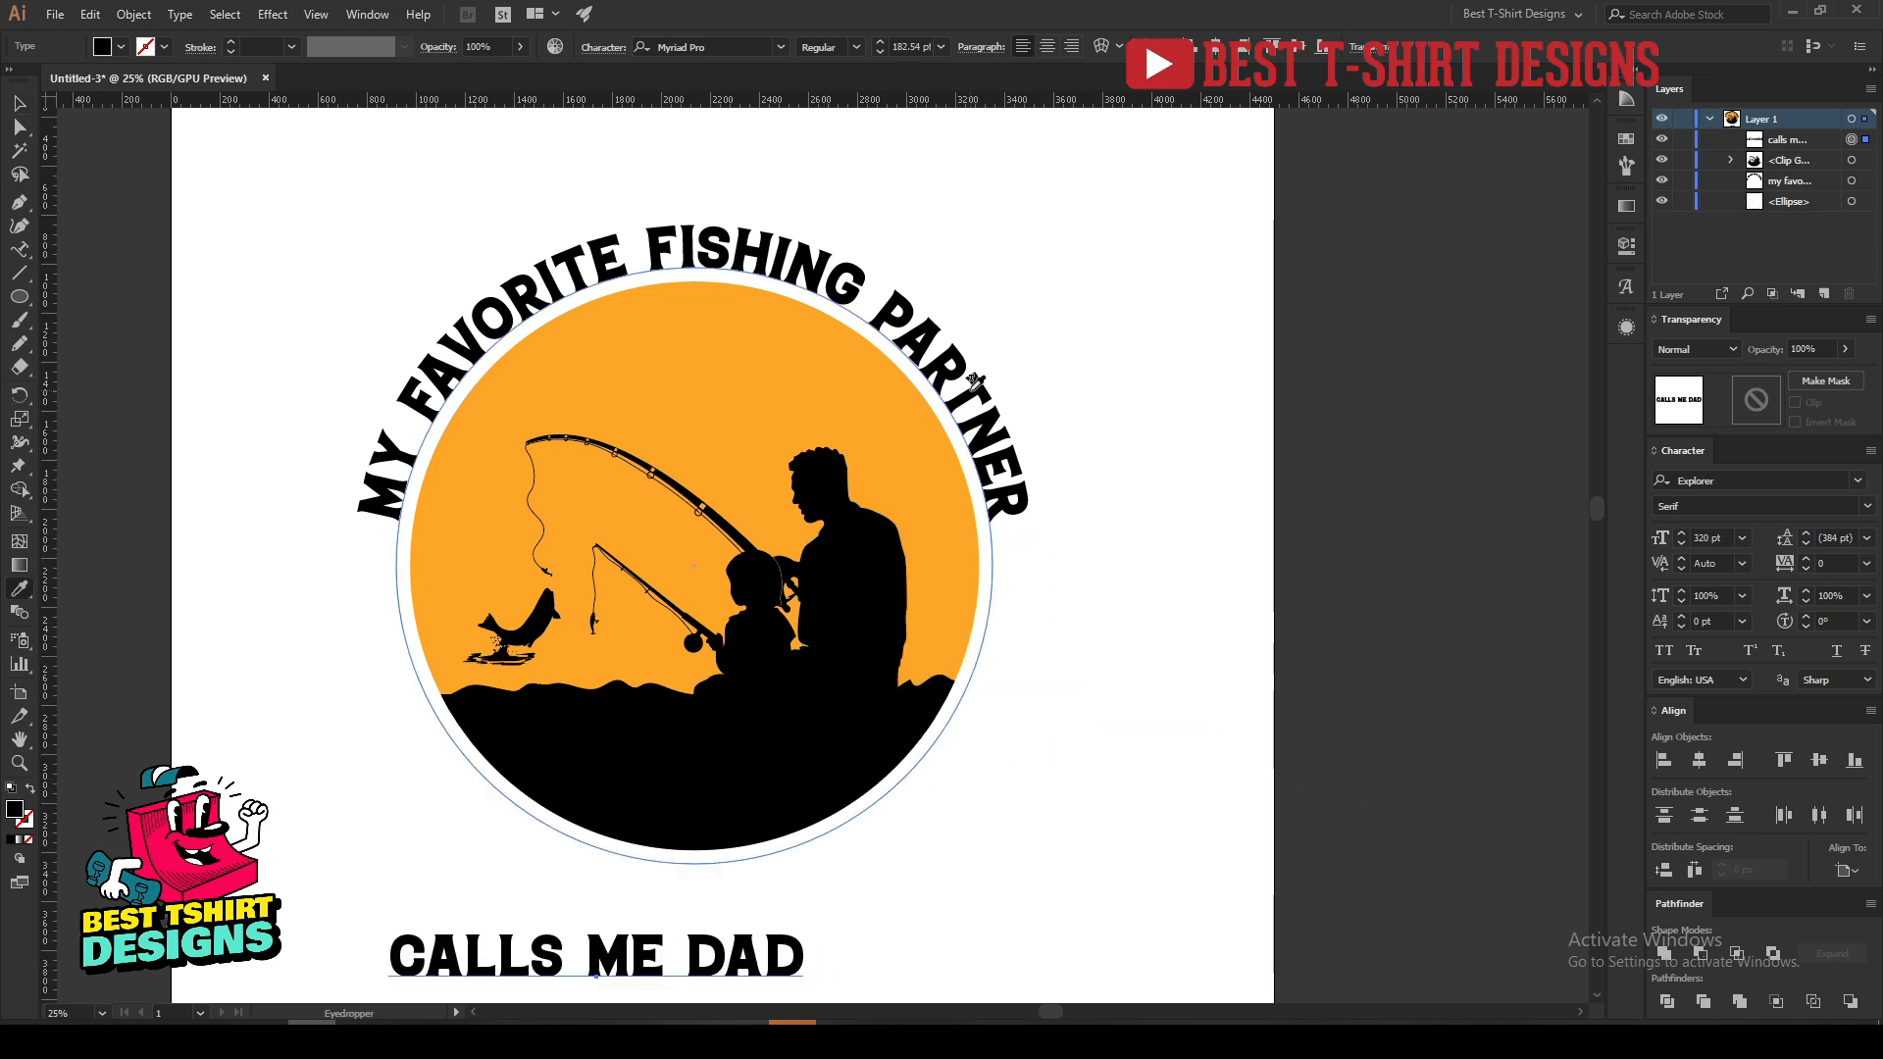
# Move "CALLS ME DAD" over the circle's black lower part, enlarge it to about 445 pt, and convert it to outlines.
pyautogui.click(734, 947)
pyautogui.moveTo(730, 953); pyautogui.dragTo(986, 762)
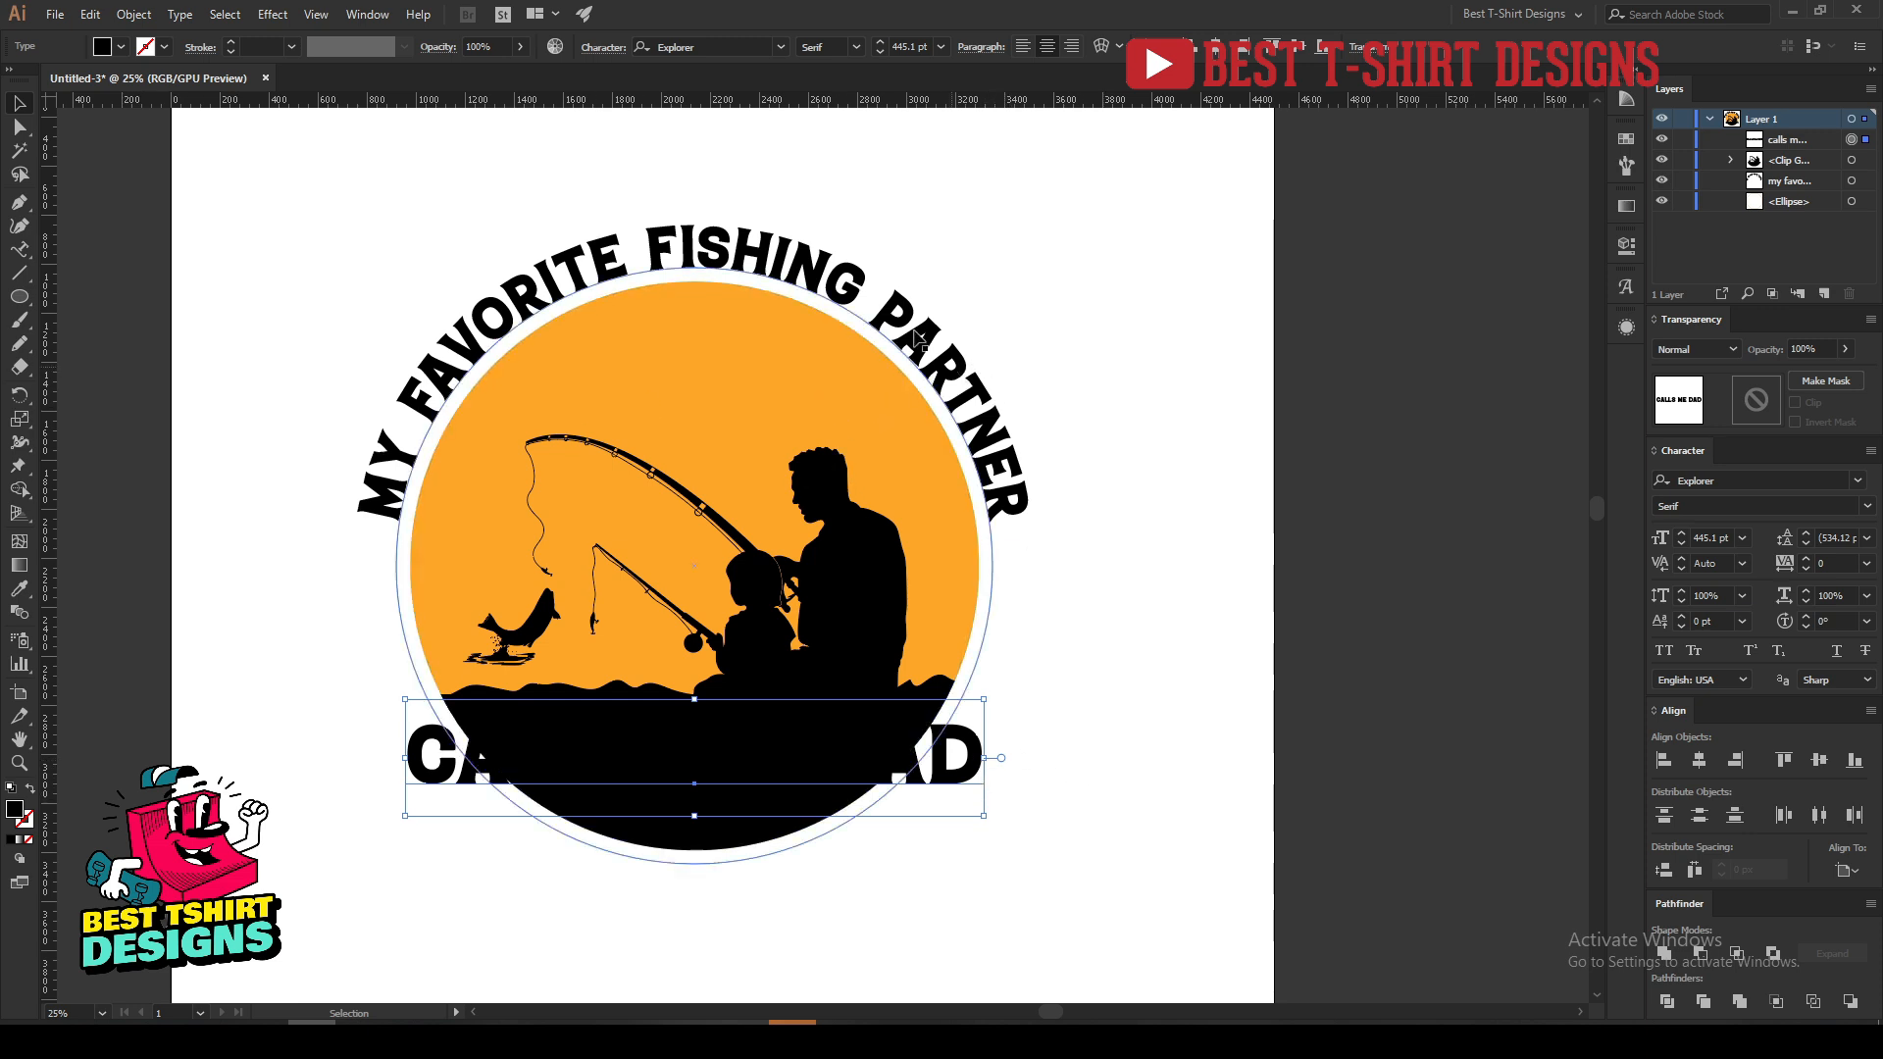
pyautogui.rightClick(957, 767)
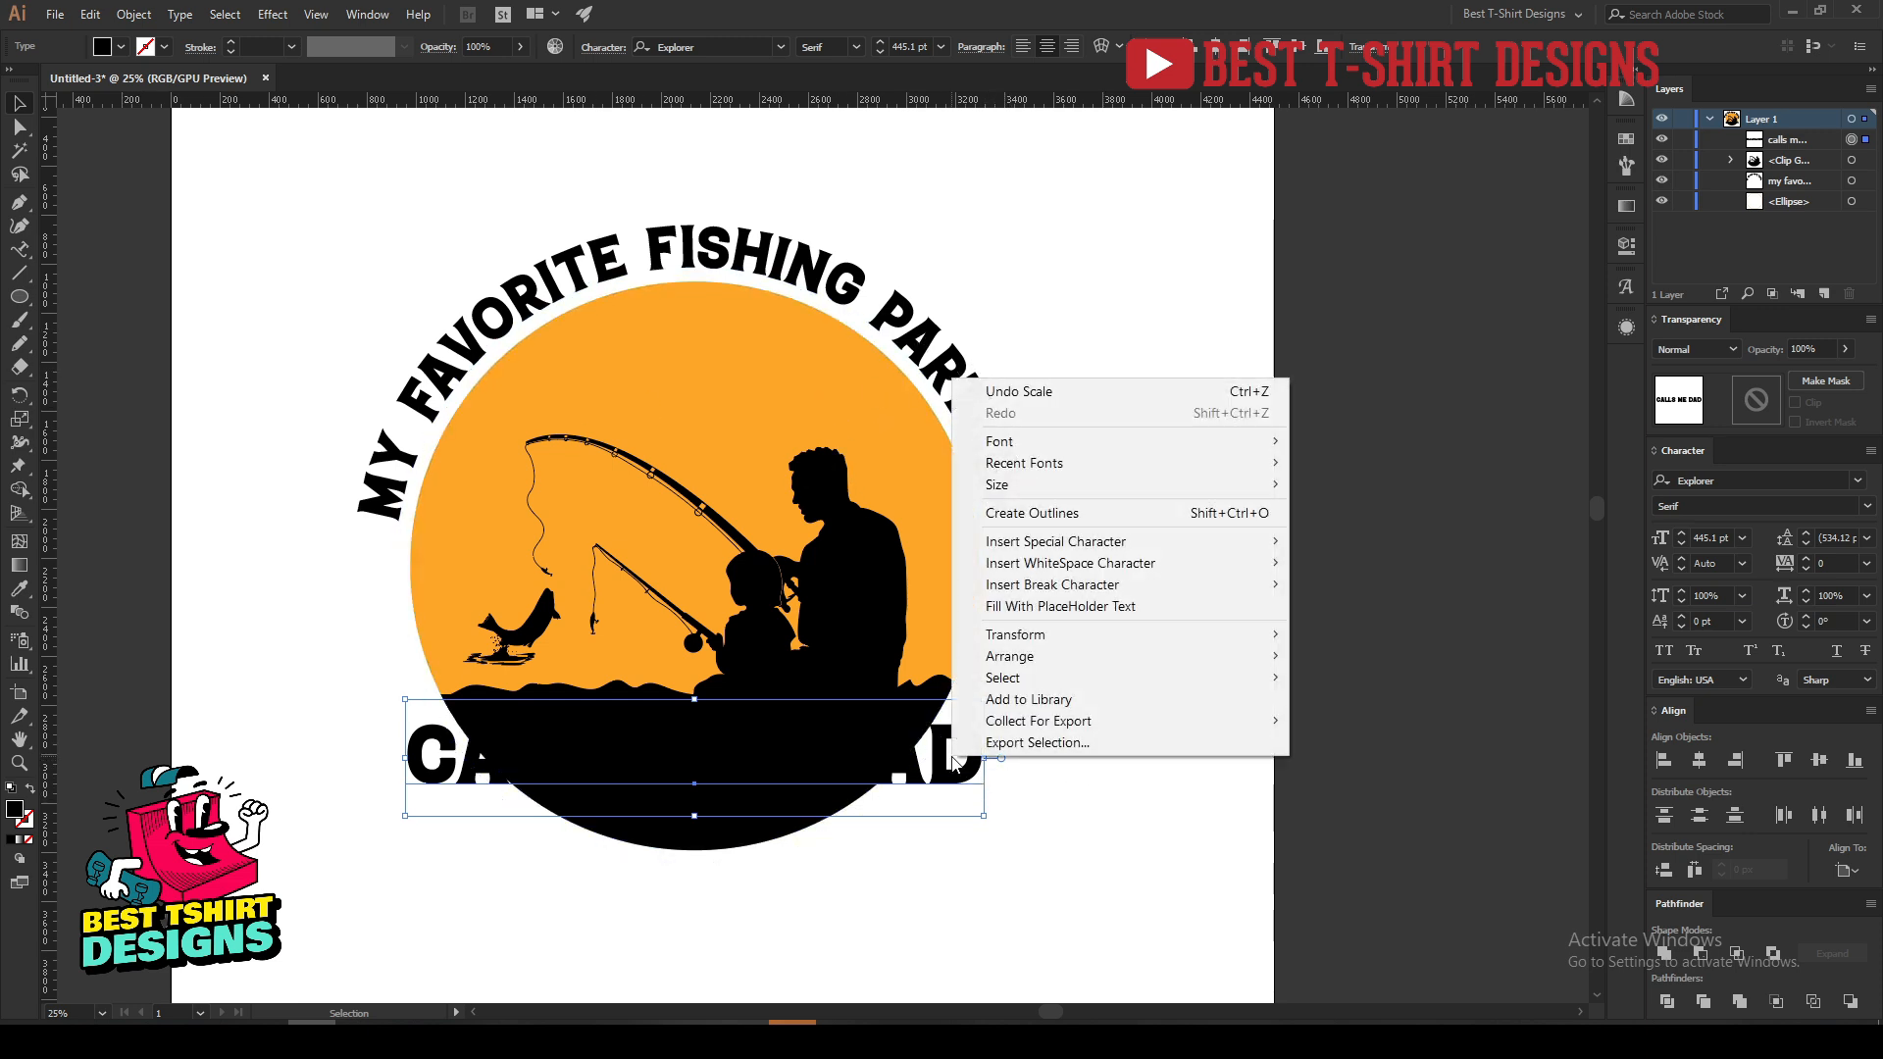
pyautogui.click(1066, 513)
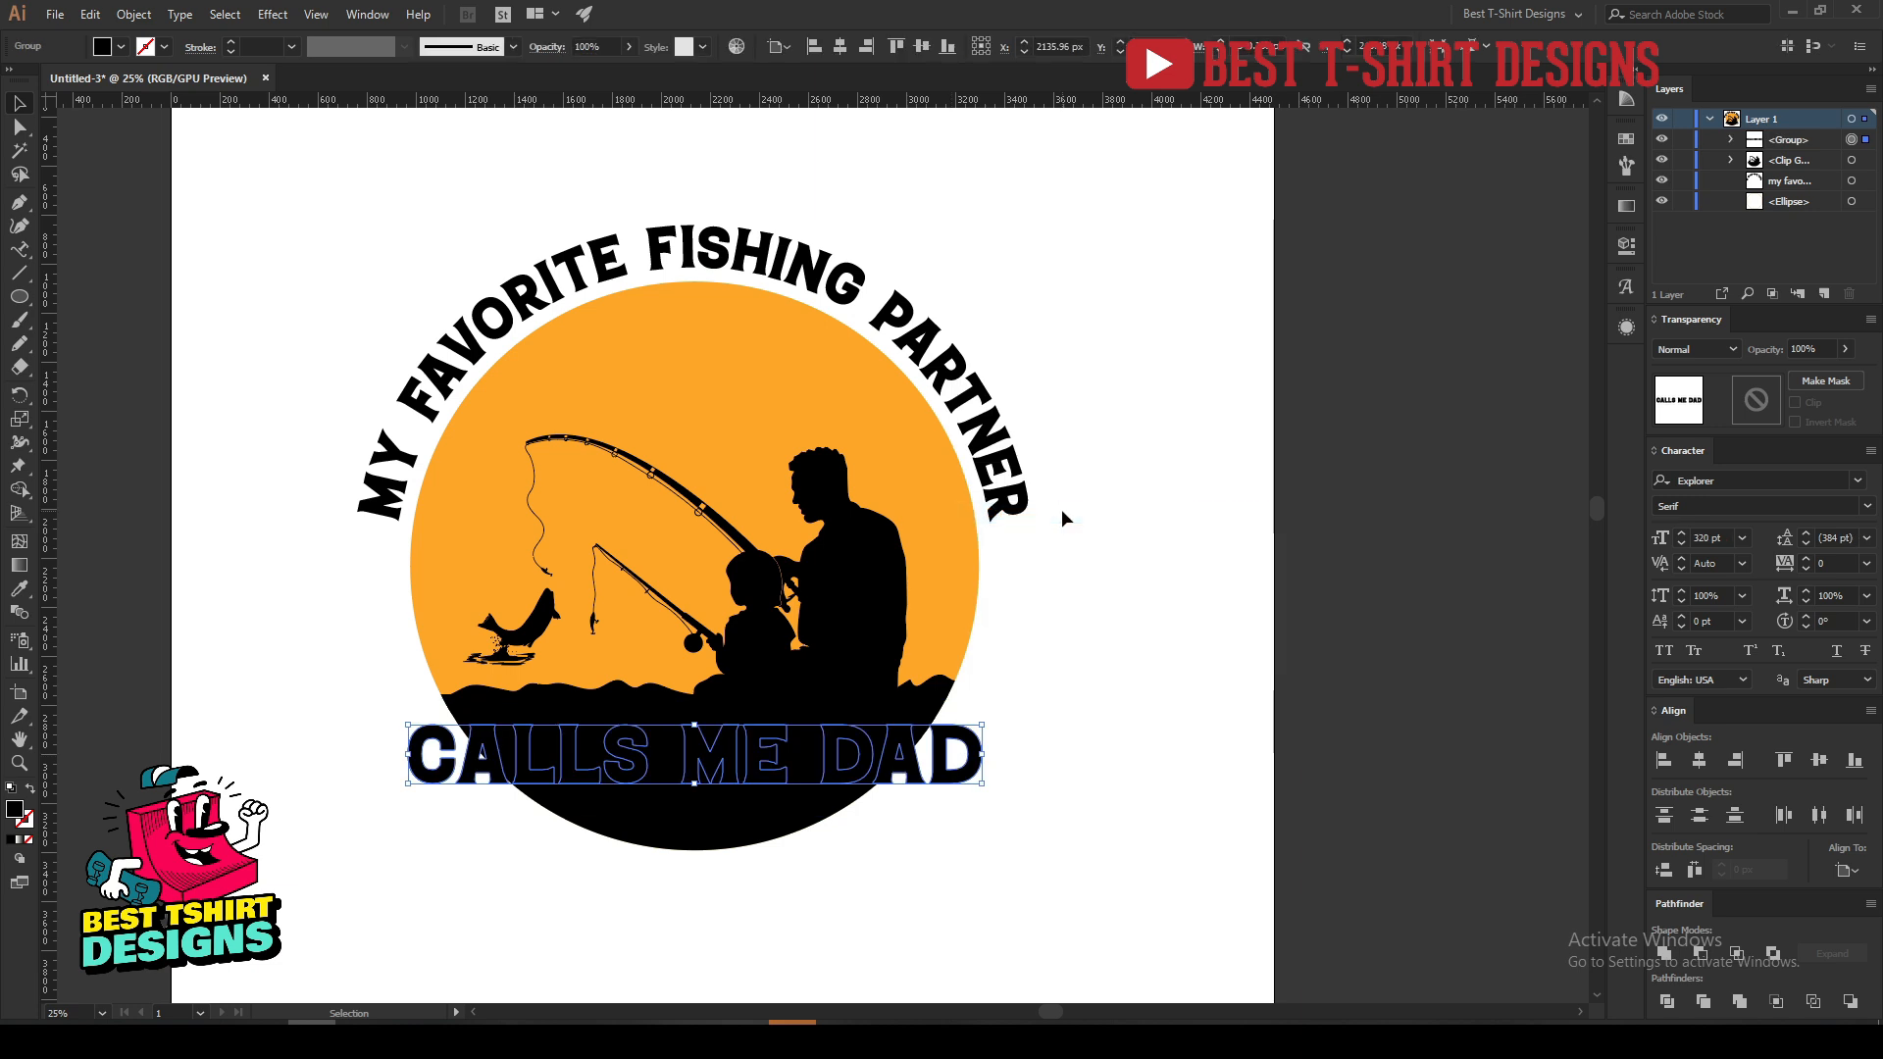
pyautogui.click(1110, 667)
# Align all the artwork to the selection by horizontal centers.
pyautogui.moveTo(1023, 889); pyautogui.dragTo(396, 149)
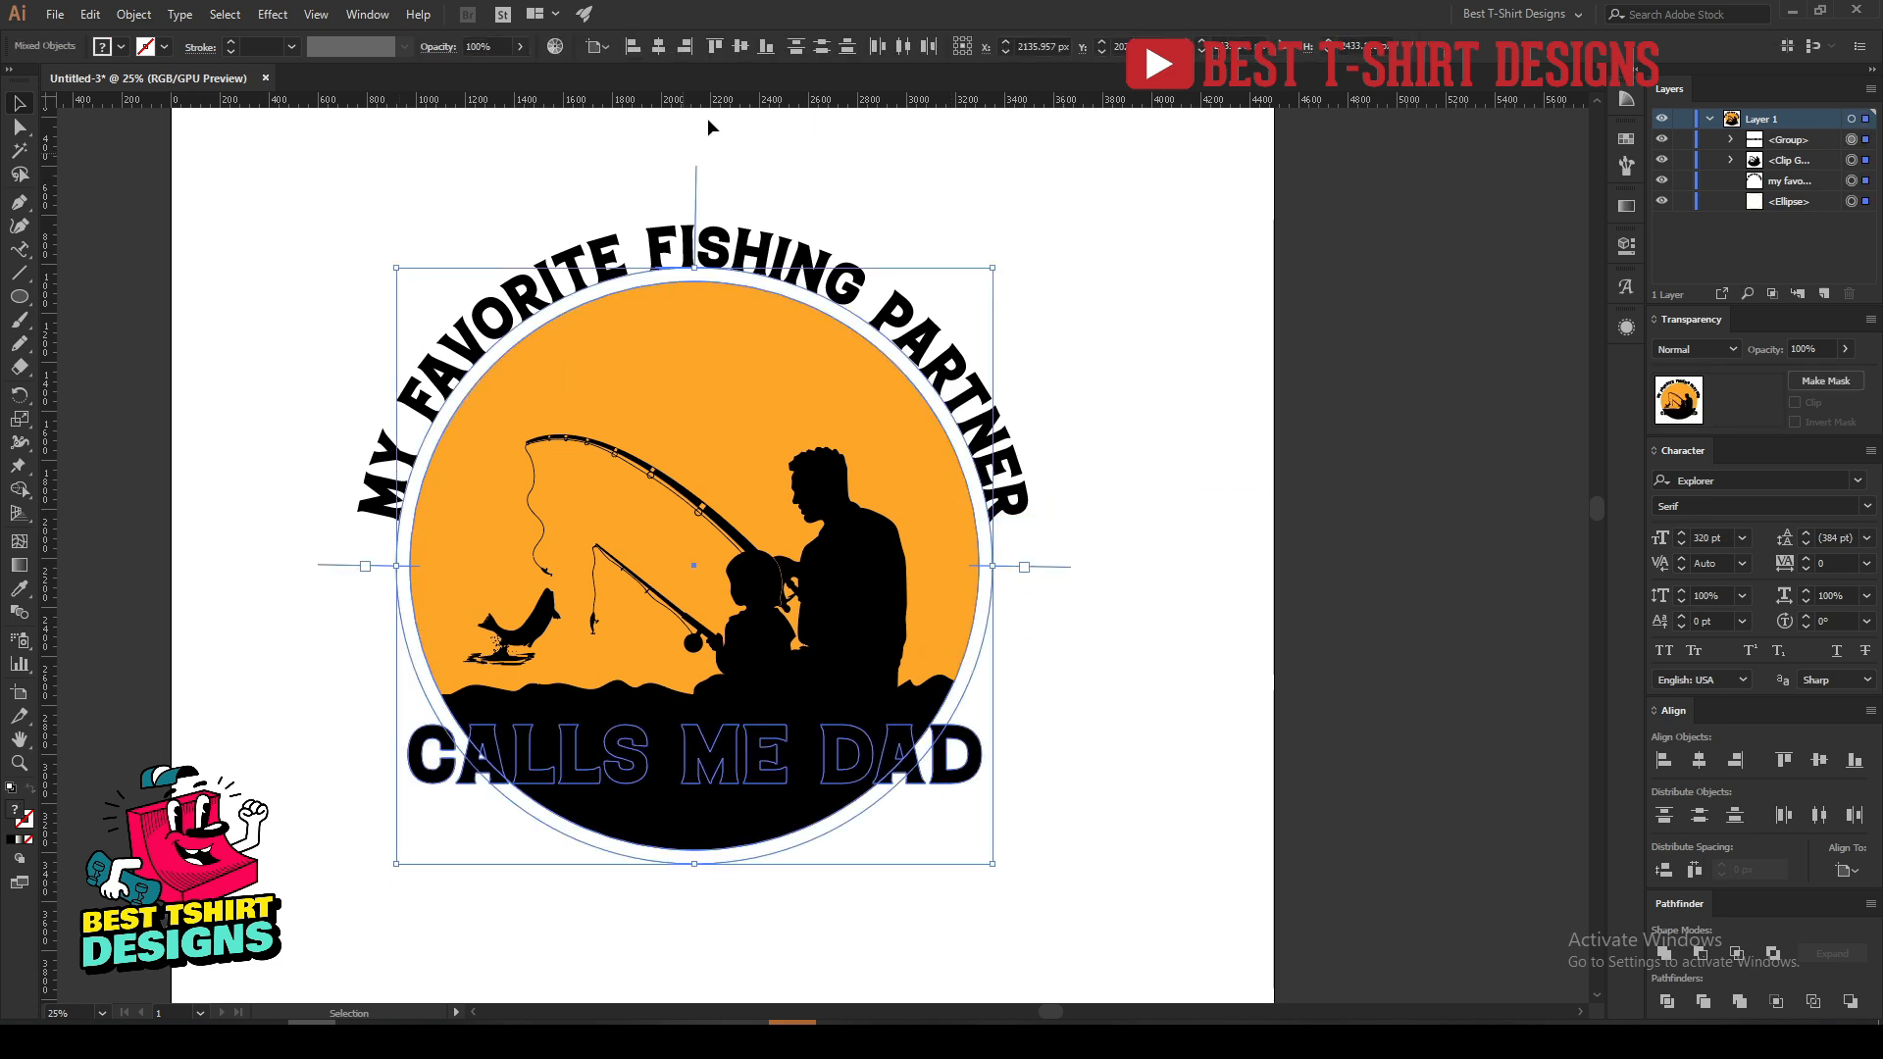
pyautogui.click(596, 46)
pyautogui.click(622, 69)
pyautogui.click(656, 46)
pyautogui.click(837, 151)
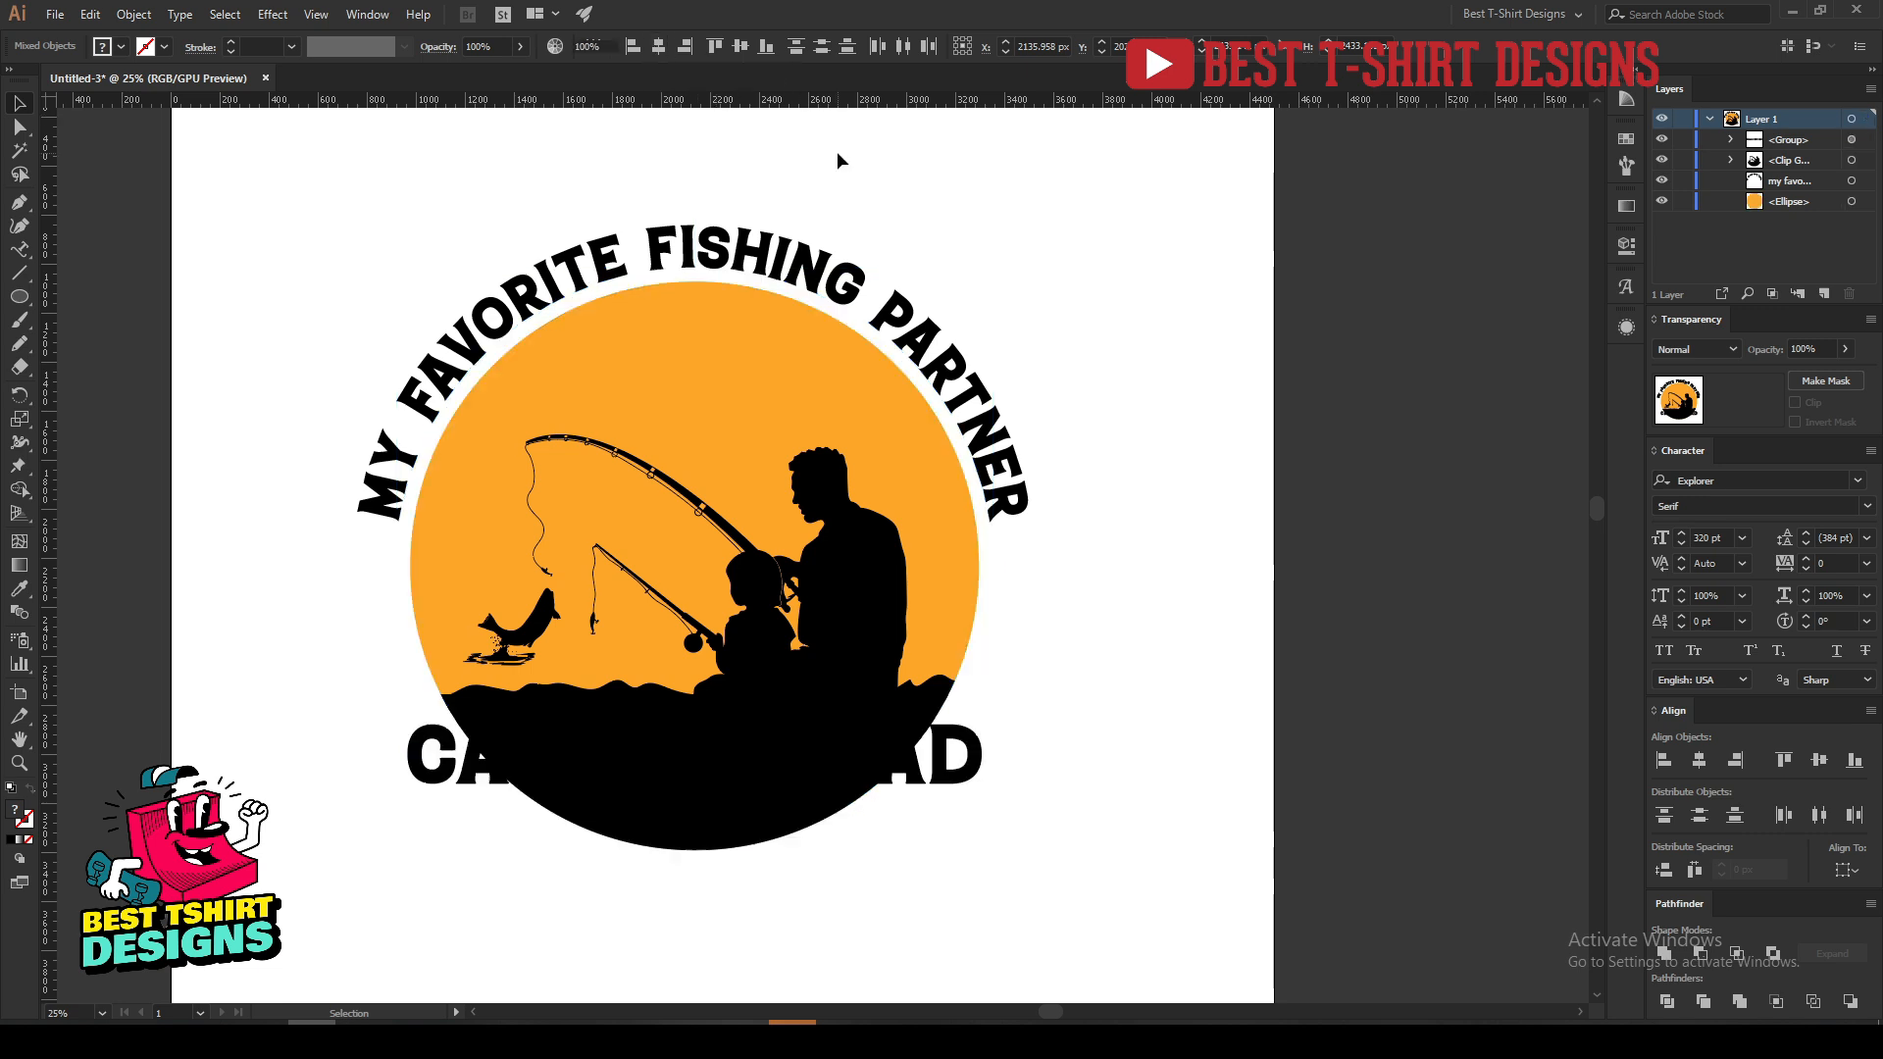
# Group the clipped fishing silhouette together with the orange circle.
pyautogui.click(944, 775)
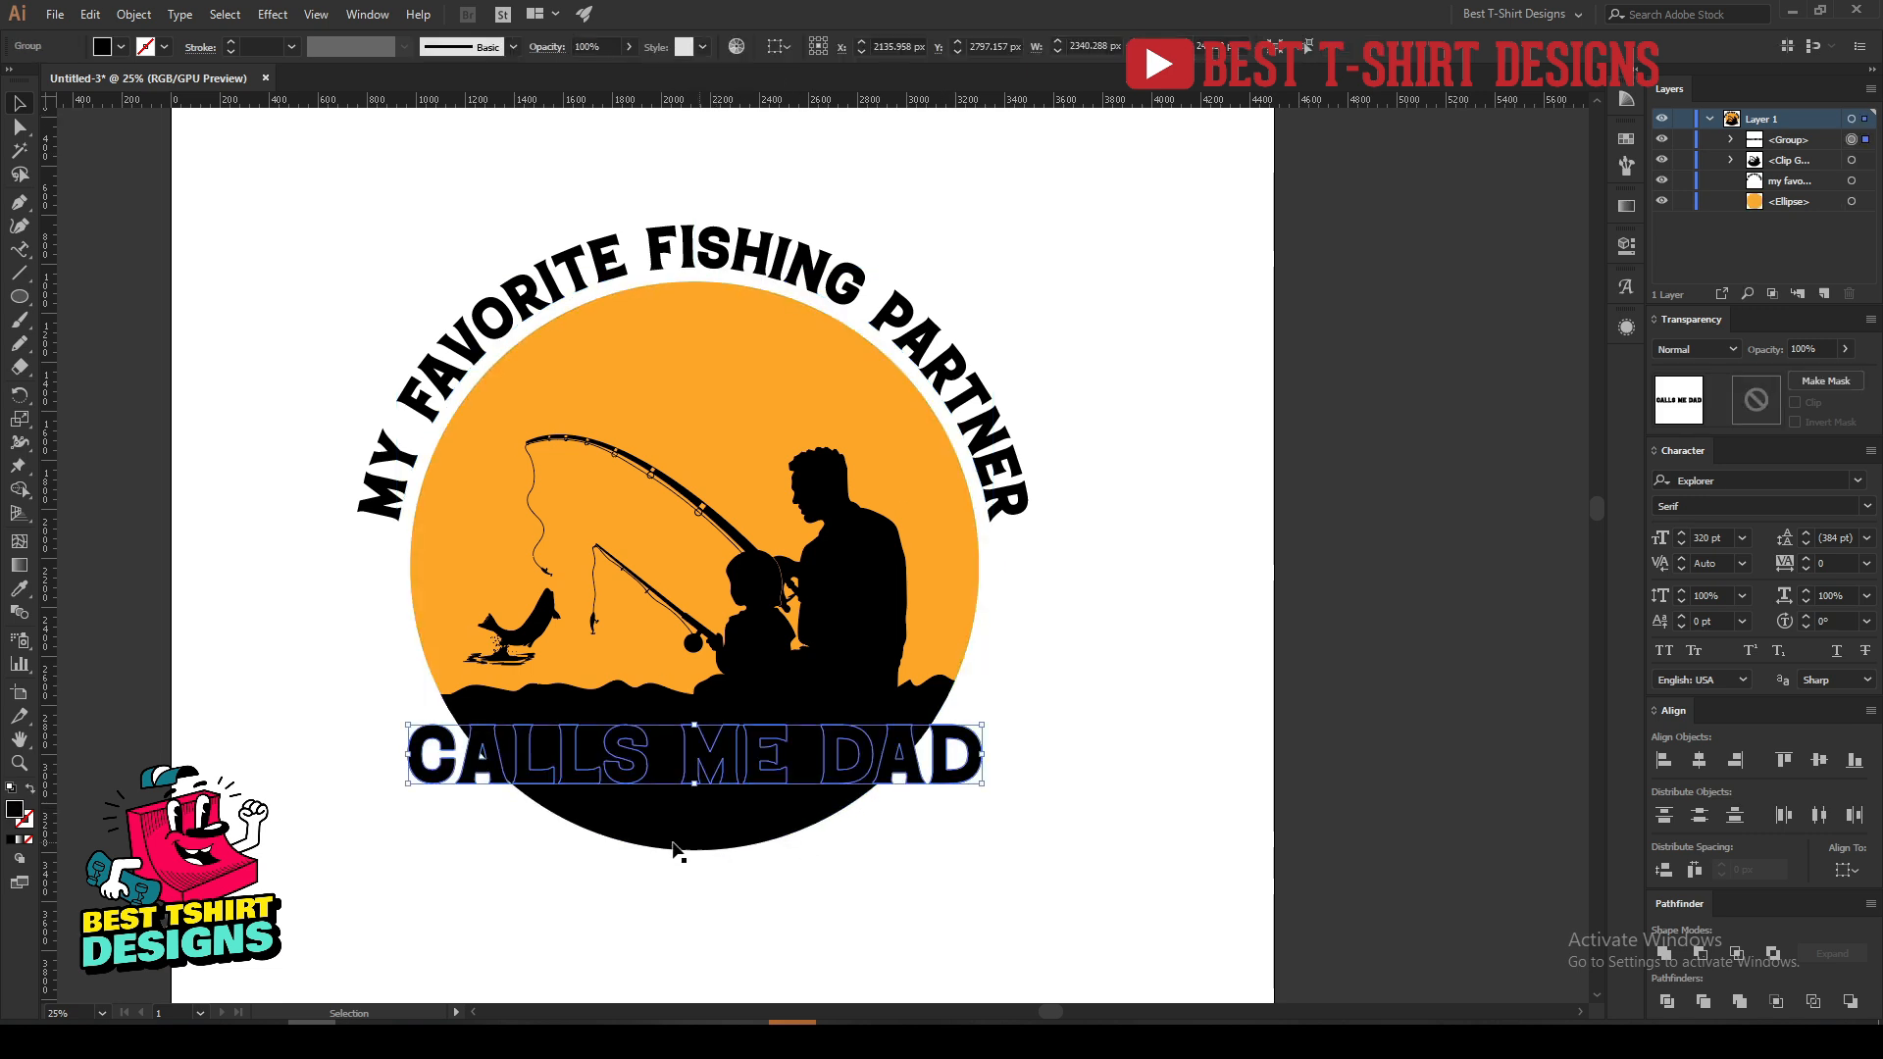
pyautogui.scroll(1, 641, 829)
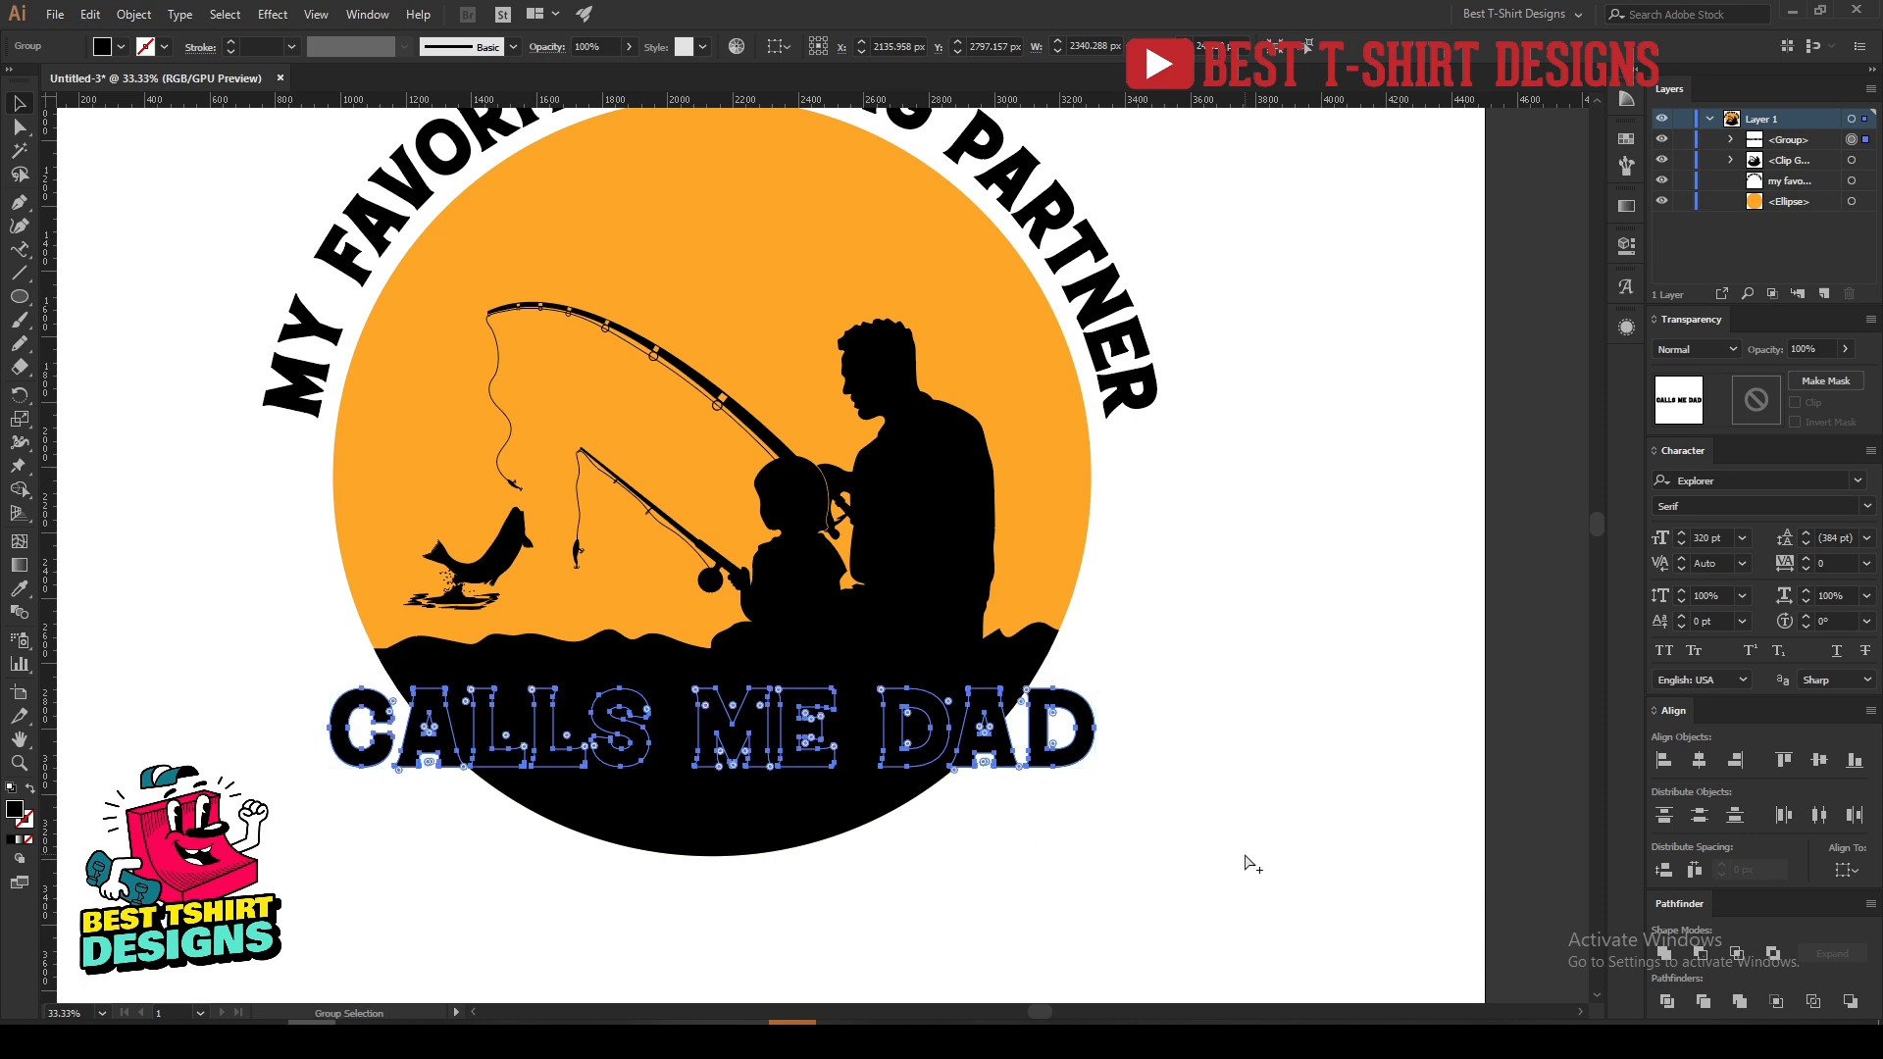
pyautogui.click(1162, 579)
pyautogui.click(887, 431)
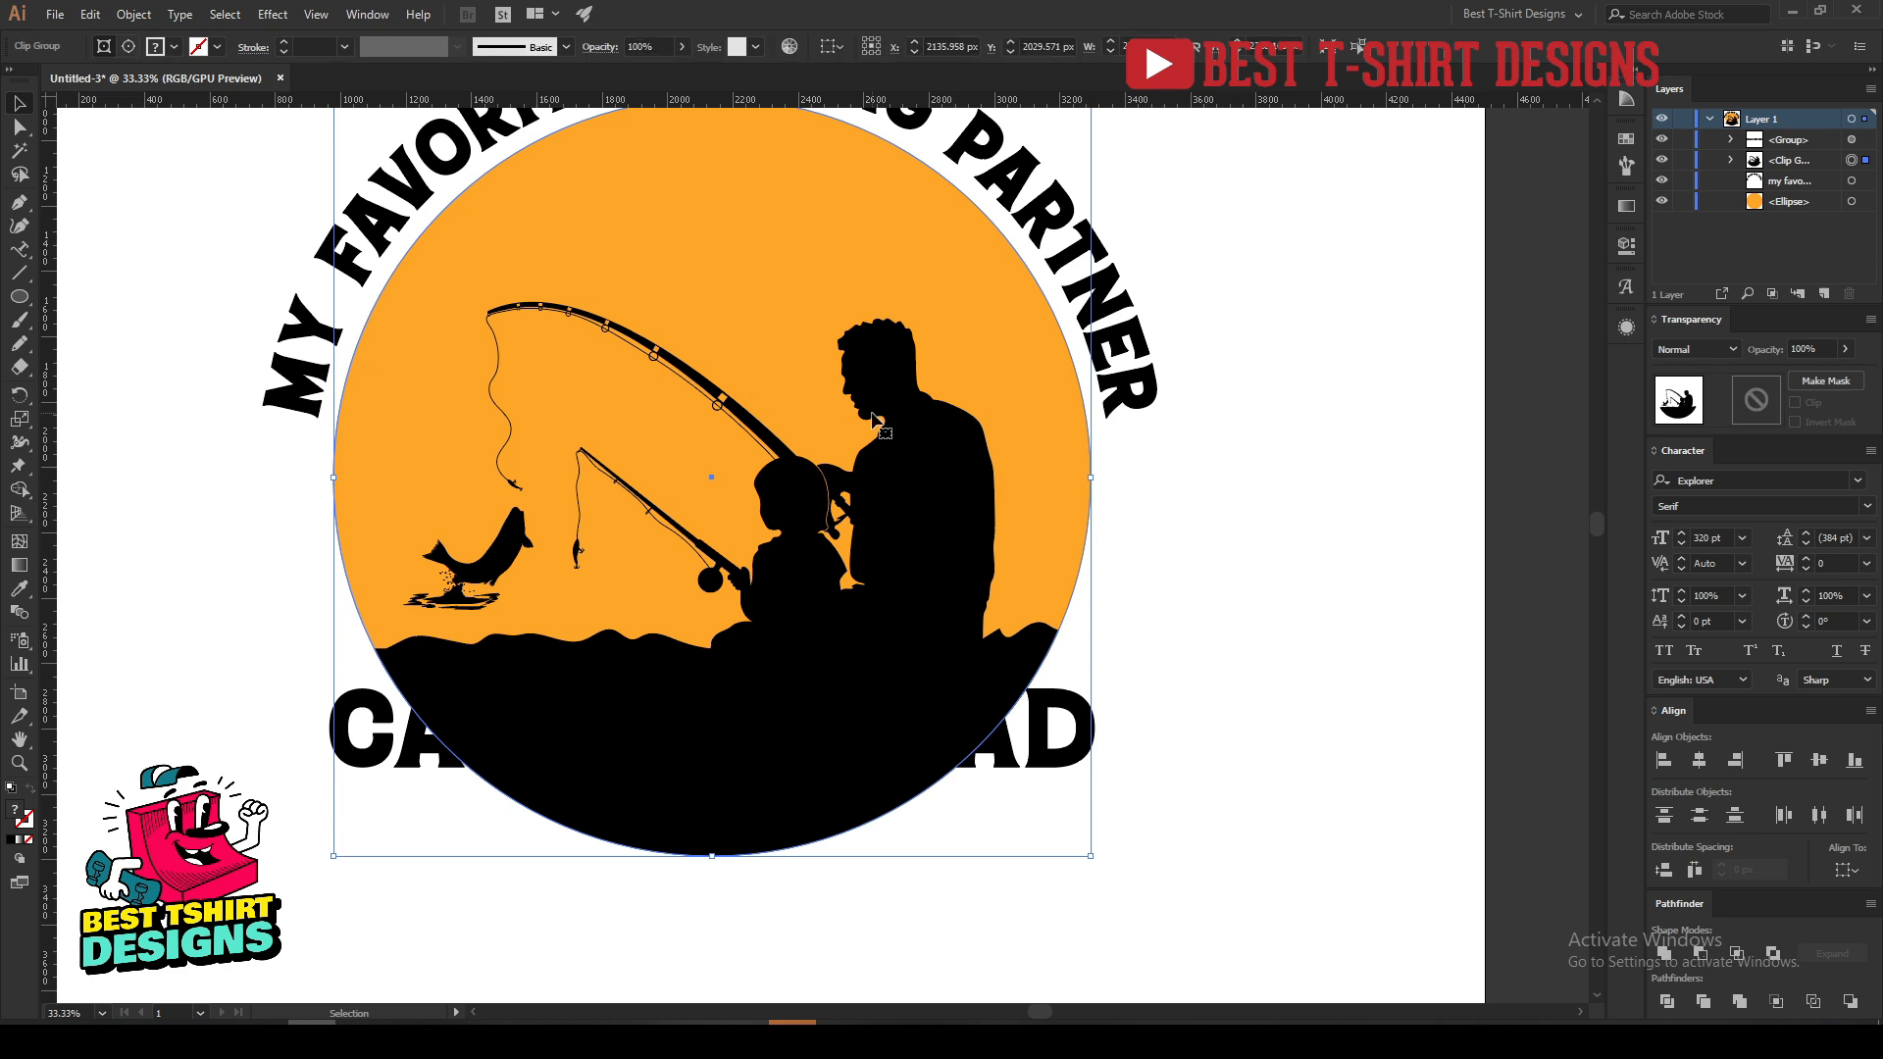
pyautogui.keyDown('shift'); pyautogui.click(704, 275); pyautogui.keyUp('shift')
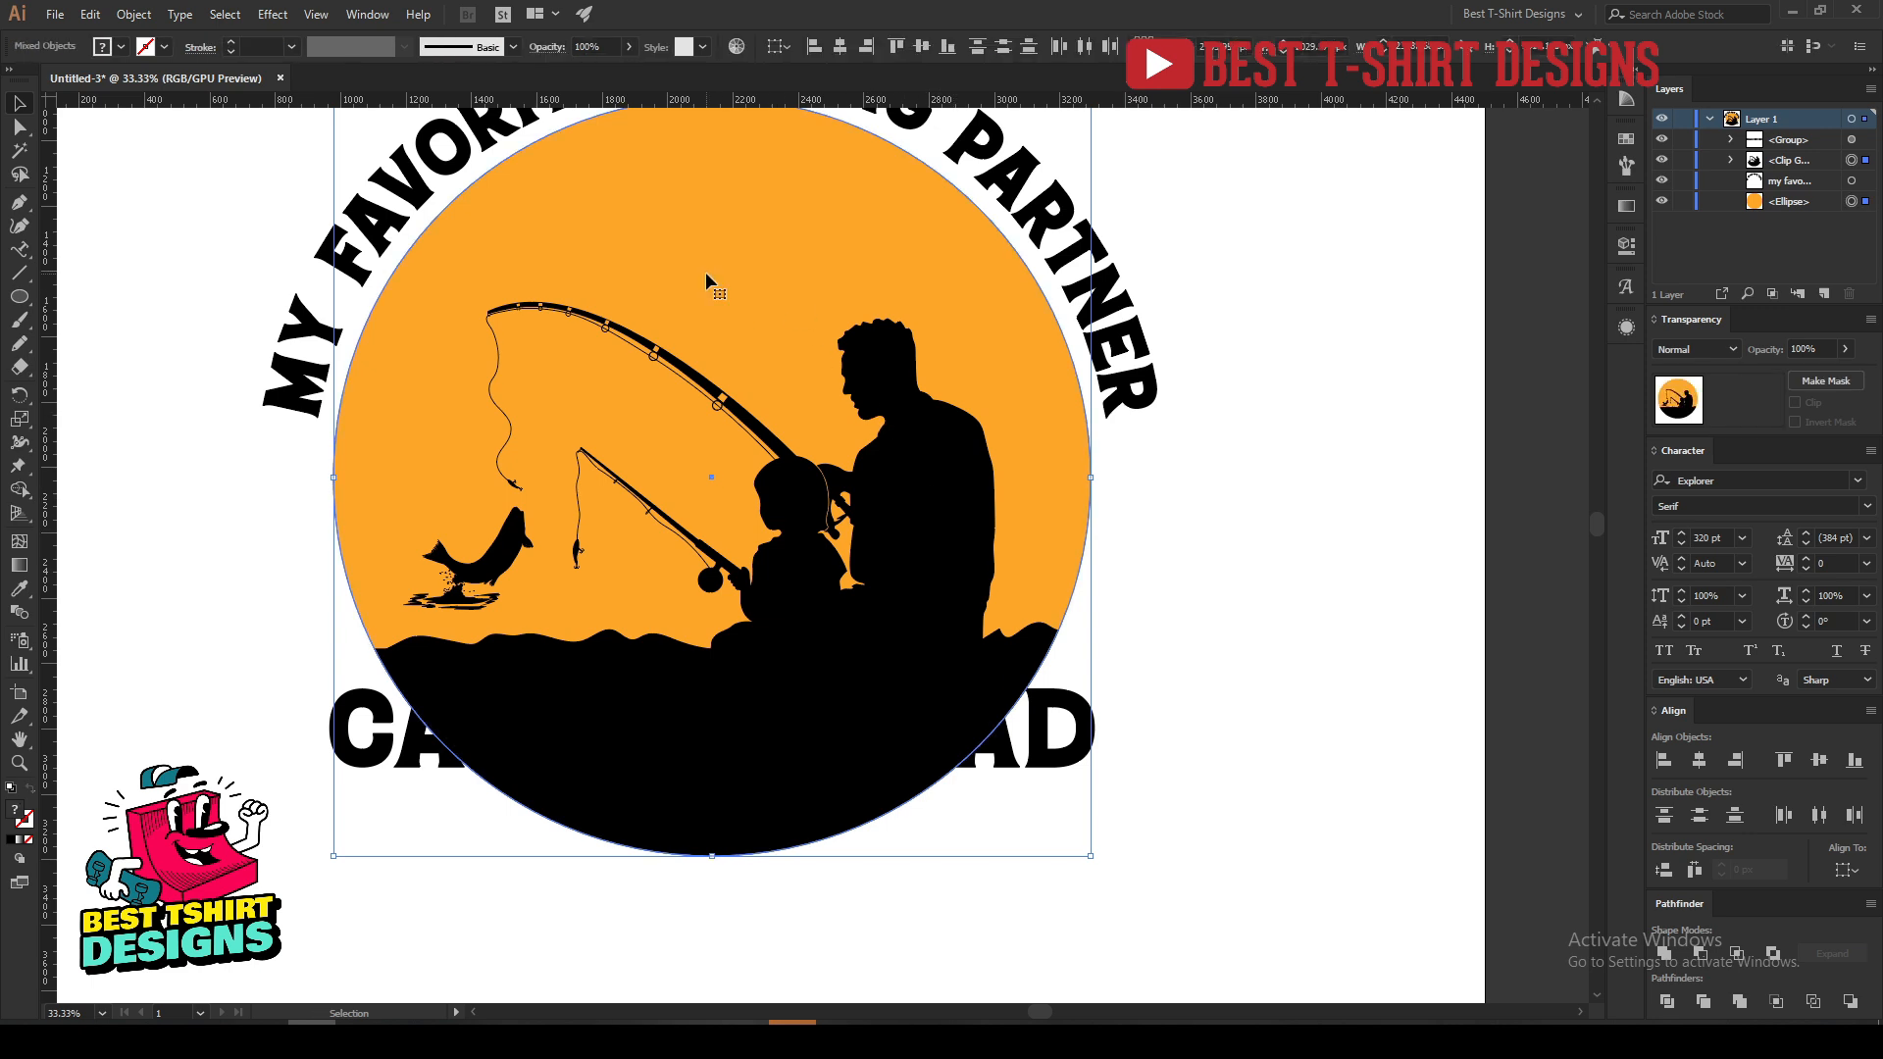
pyautogui.hotkey('ctrl', 'g')
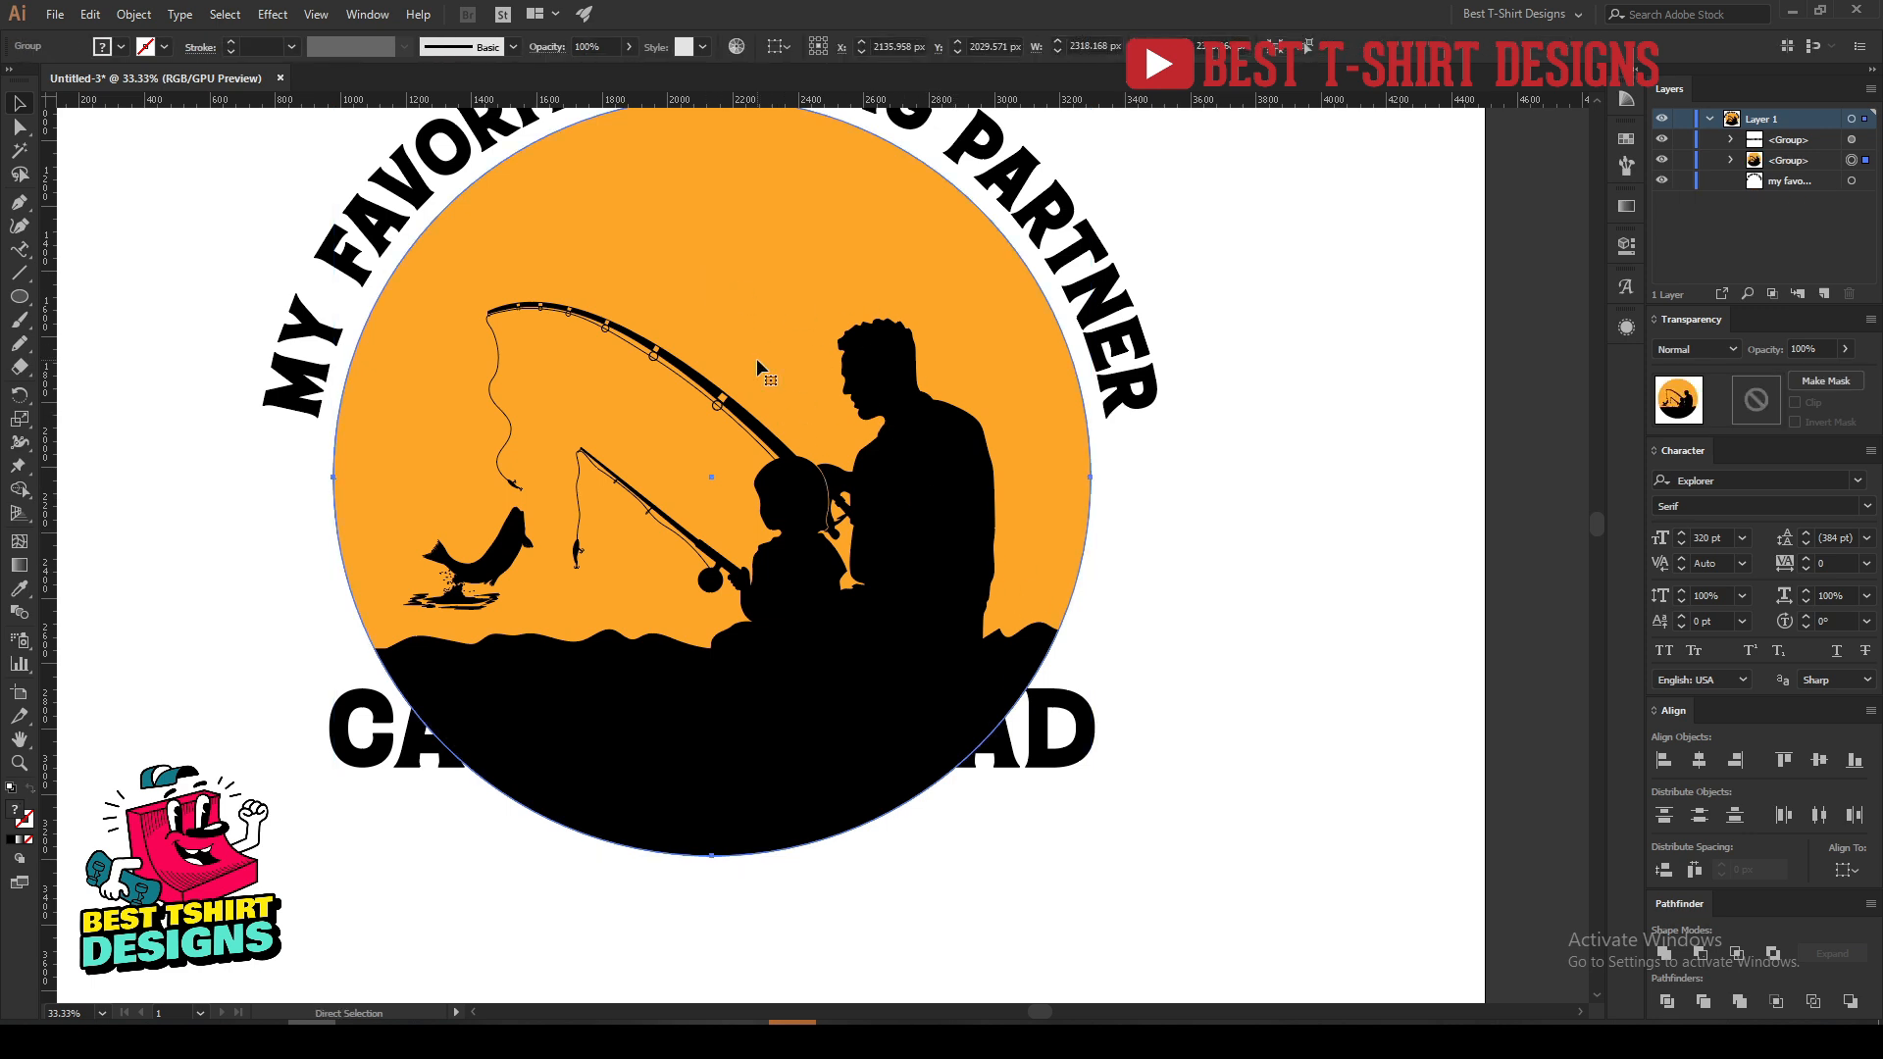
# Make an opacity mask for the sun-and-silhouette group with clipping turned off.
pyautogui.click(1216, 523)
pyautogui.click(849, 291)
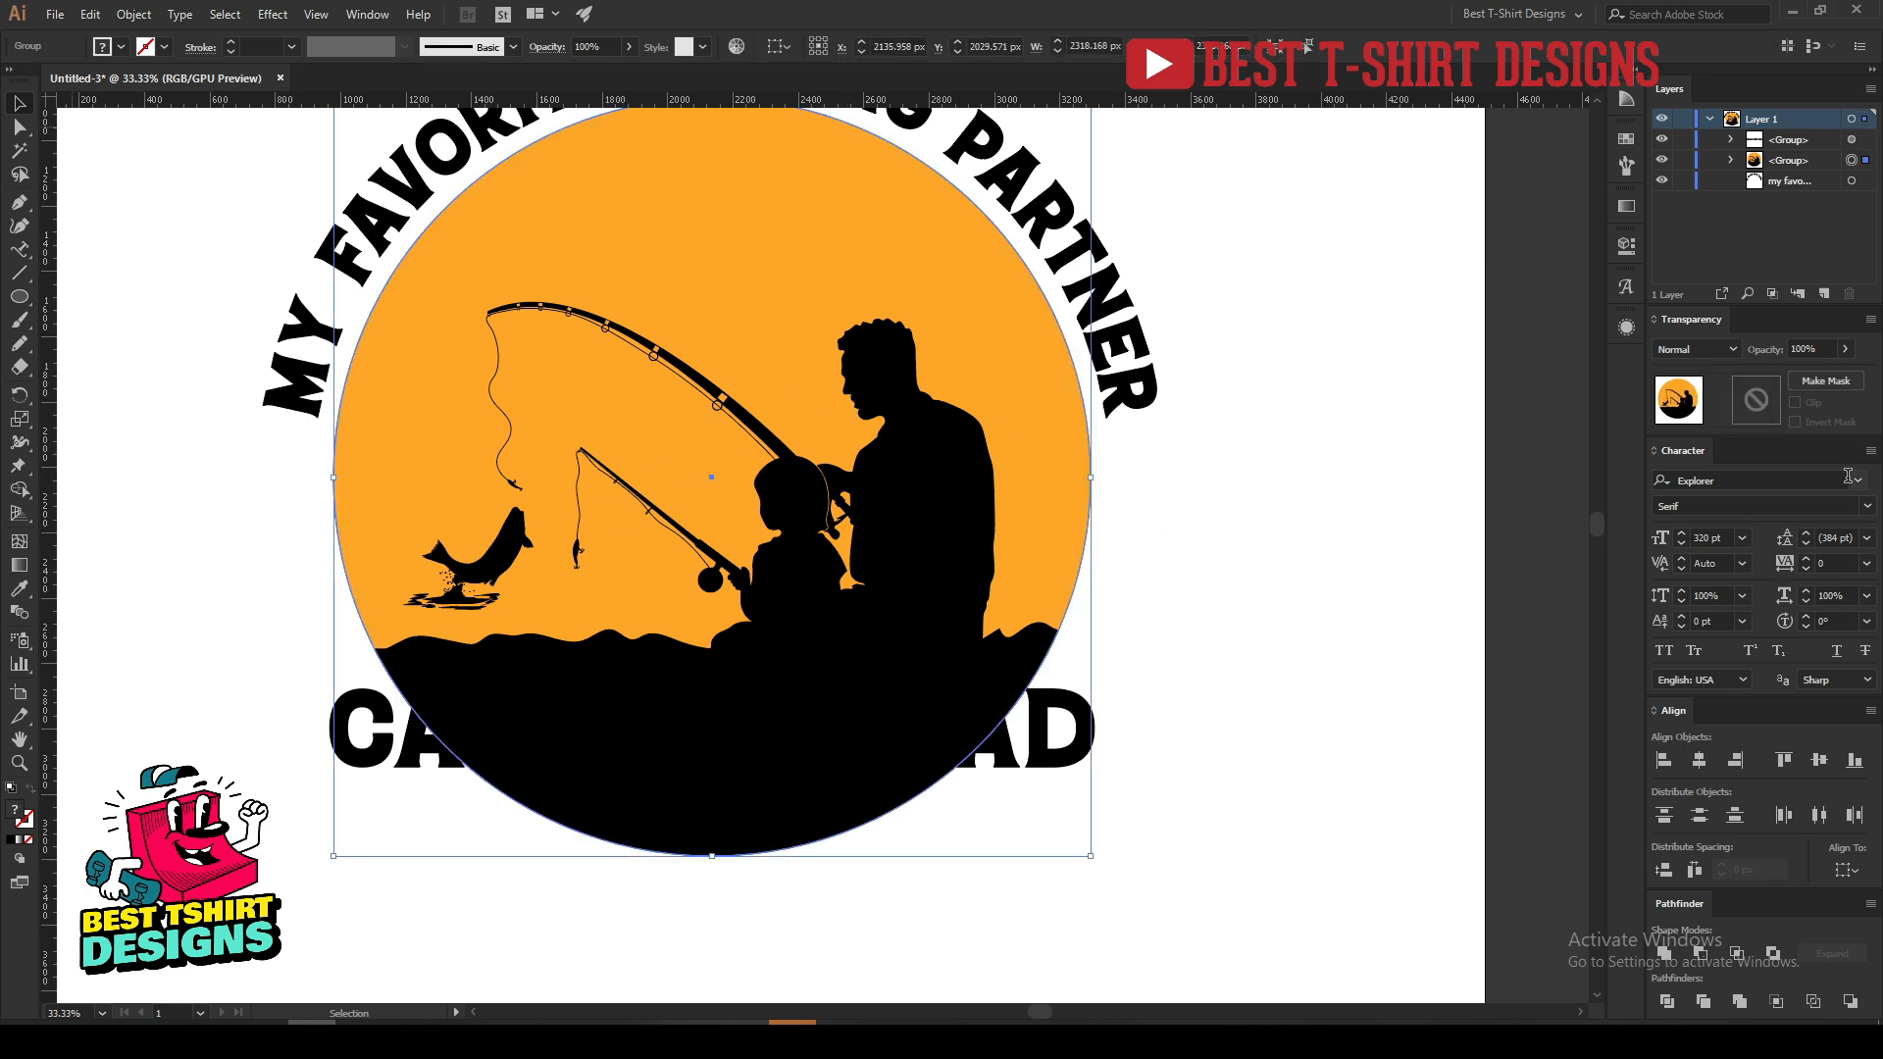
pyautogui.click(1762, 402)
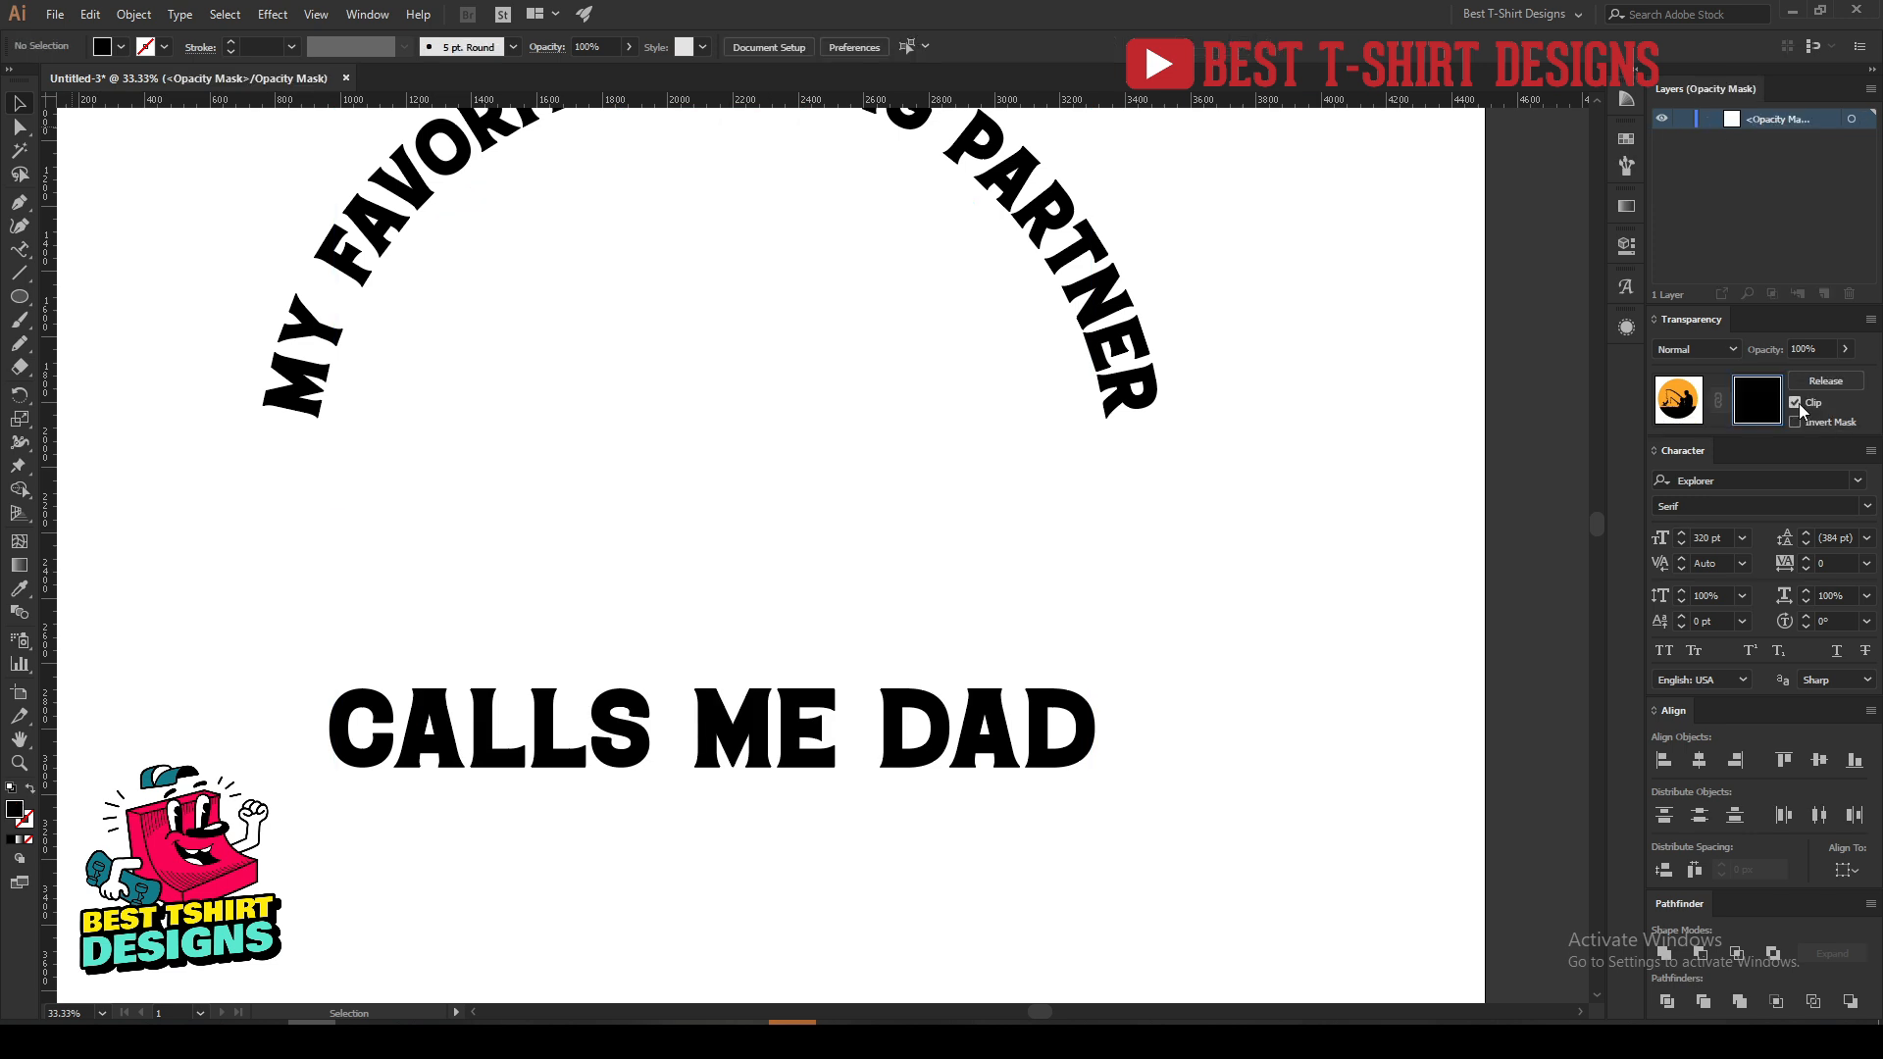
pyautogui.click(1794, 402)
# Draw a black rectangle in the opacity mask to hide the circle behind and below "CALLS ME DAD", and return to the artwork.
pyautogui.moveTo(18, 296); pyautogui.dragTo(88, 295)
pyautogui.moveTo(1143, 877); pyautogui.dragTo(240, 676)
pyautogui.press('v')
pyautogui.click(1286, 760)
pyautogui.hotkey('ctrl', '-')
pyautogui.click(1667, 412)
pyautogui.click(872, 896)
pyautogui.hotkey('ctrl', '=')
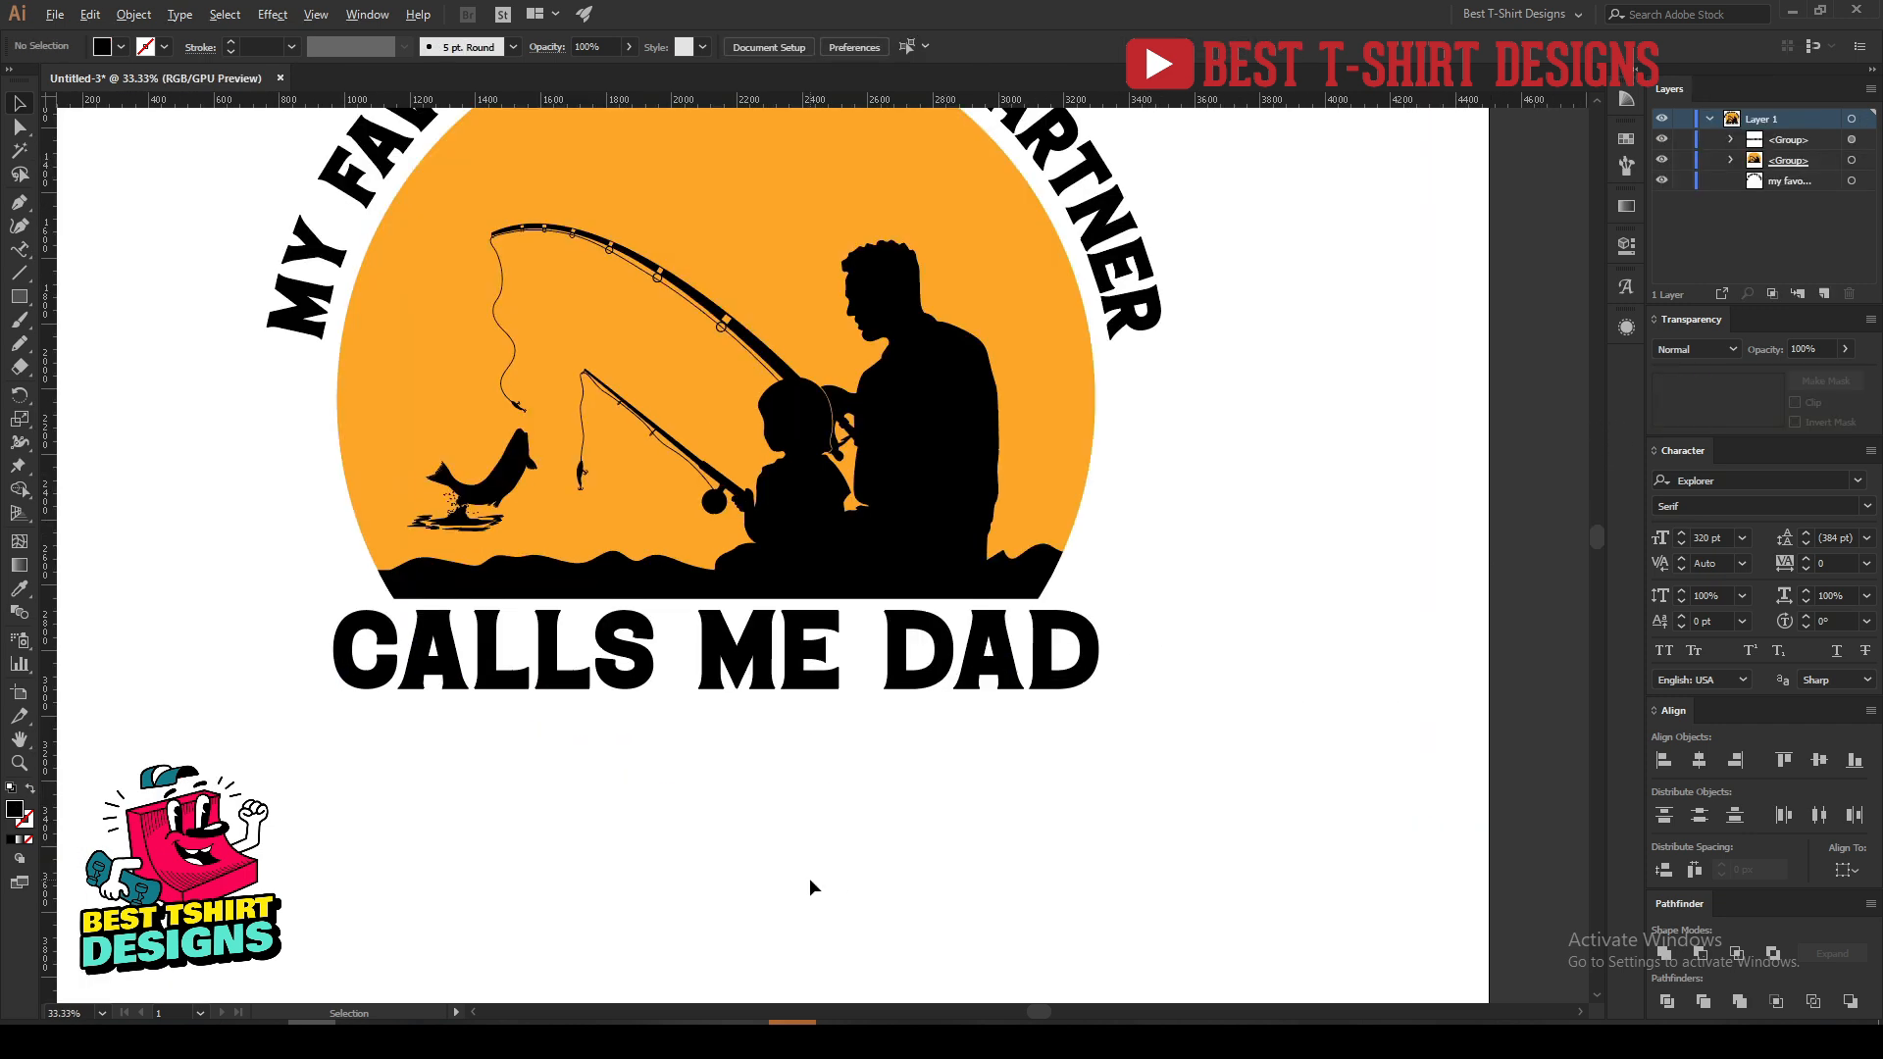
# Draw a straight horizontal line about 2379 px long above "CALLS ME DAD" with no fill and a 30 pt black stroke.
pyautogui.click(18, 202)
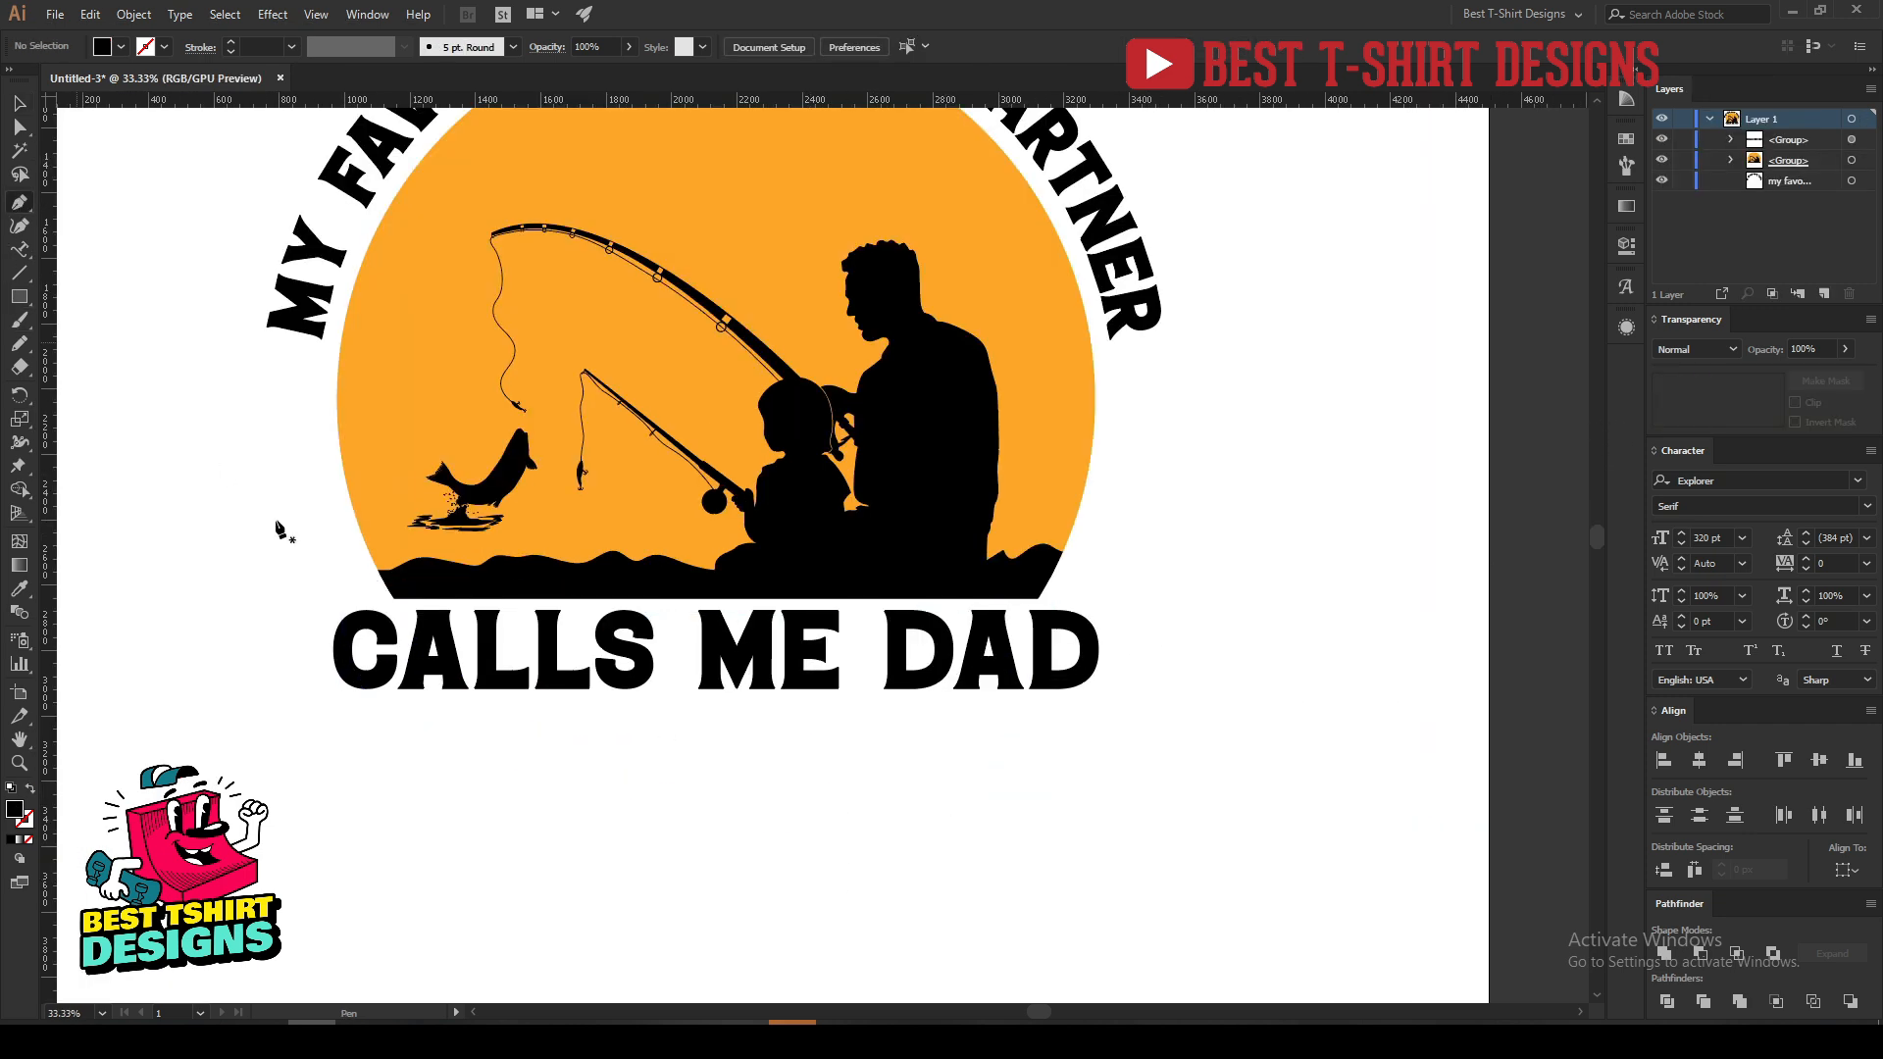
pyautogui.click(345, 598)
pyautogui.click(1120, 596)
pyautogui.press('ctrl')
pyautogui.hotkey('shift', 'x')
pyautogui.scroll(1, 245, 42)
pyautogui.scroll(2, 245, 43)
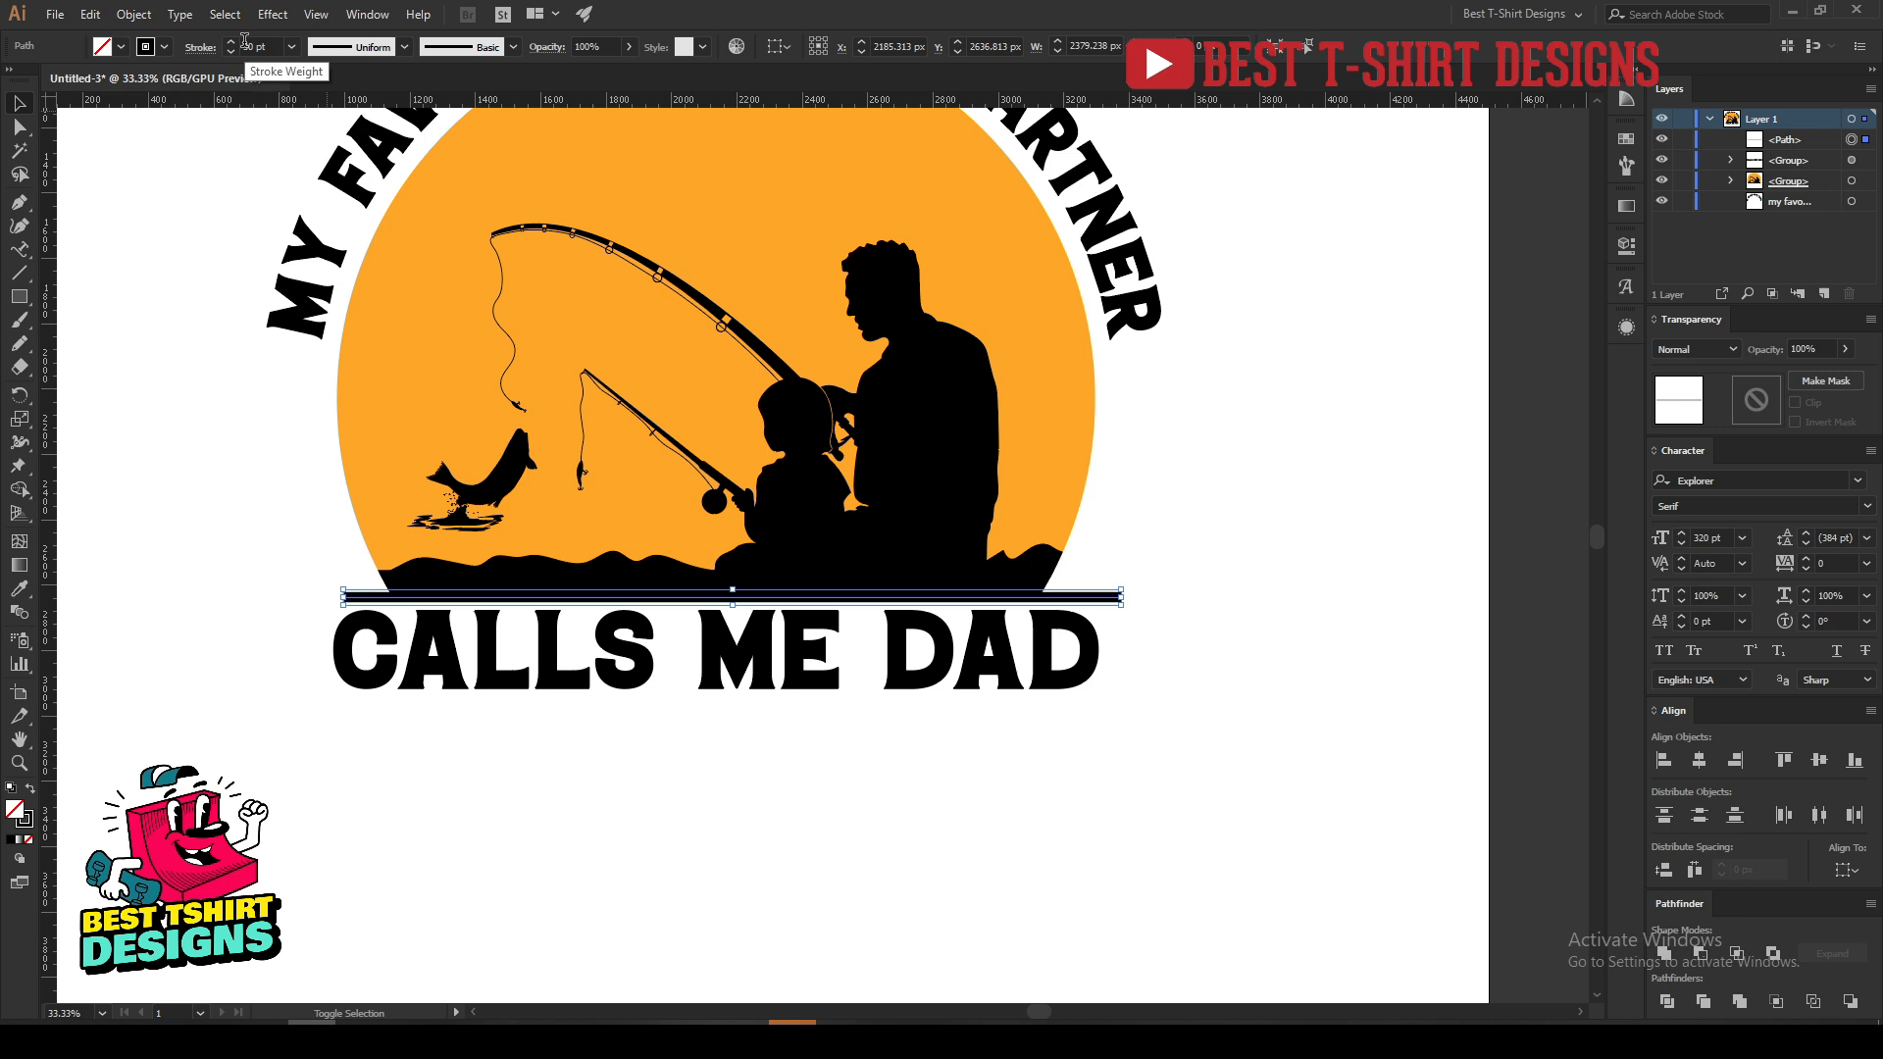
# Give the line an elliptical width profile that tapers at both ends.
pyautogui.click(200, 47)
pyautogui.click(110, 348)
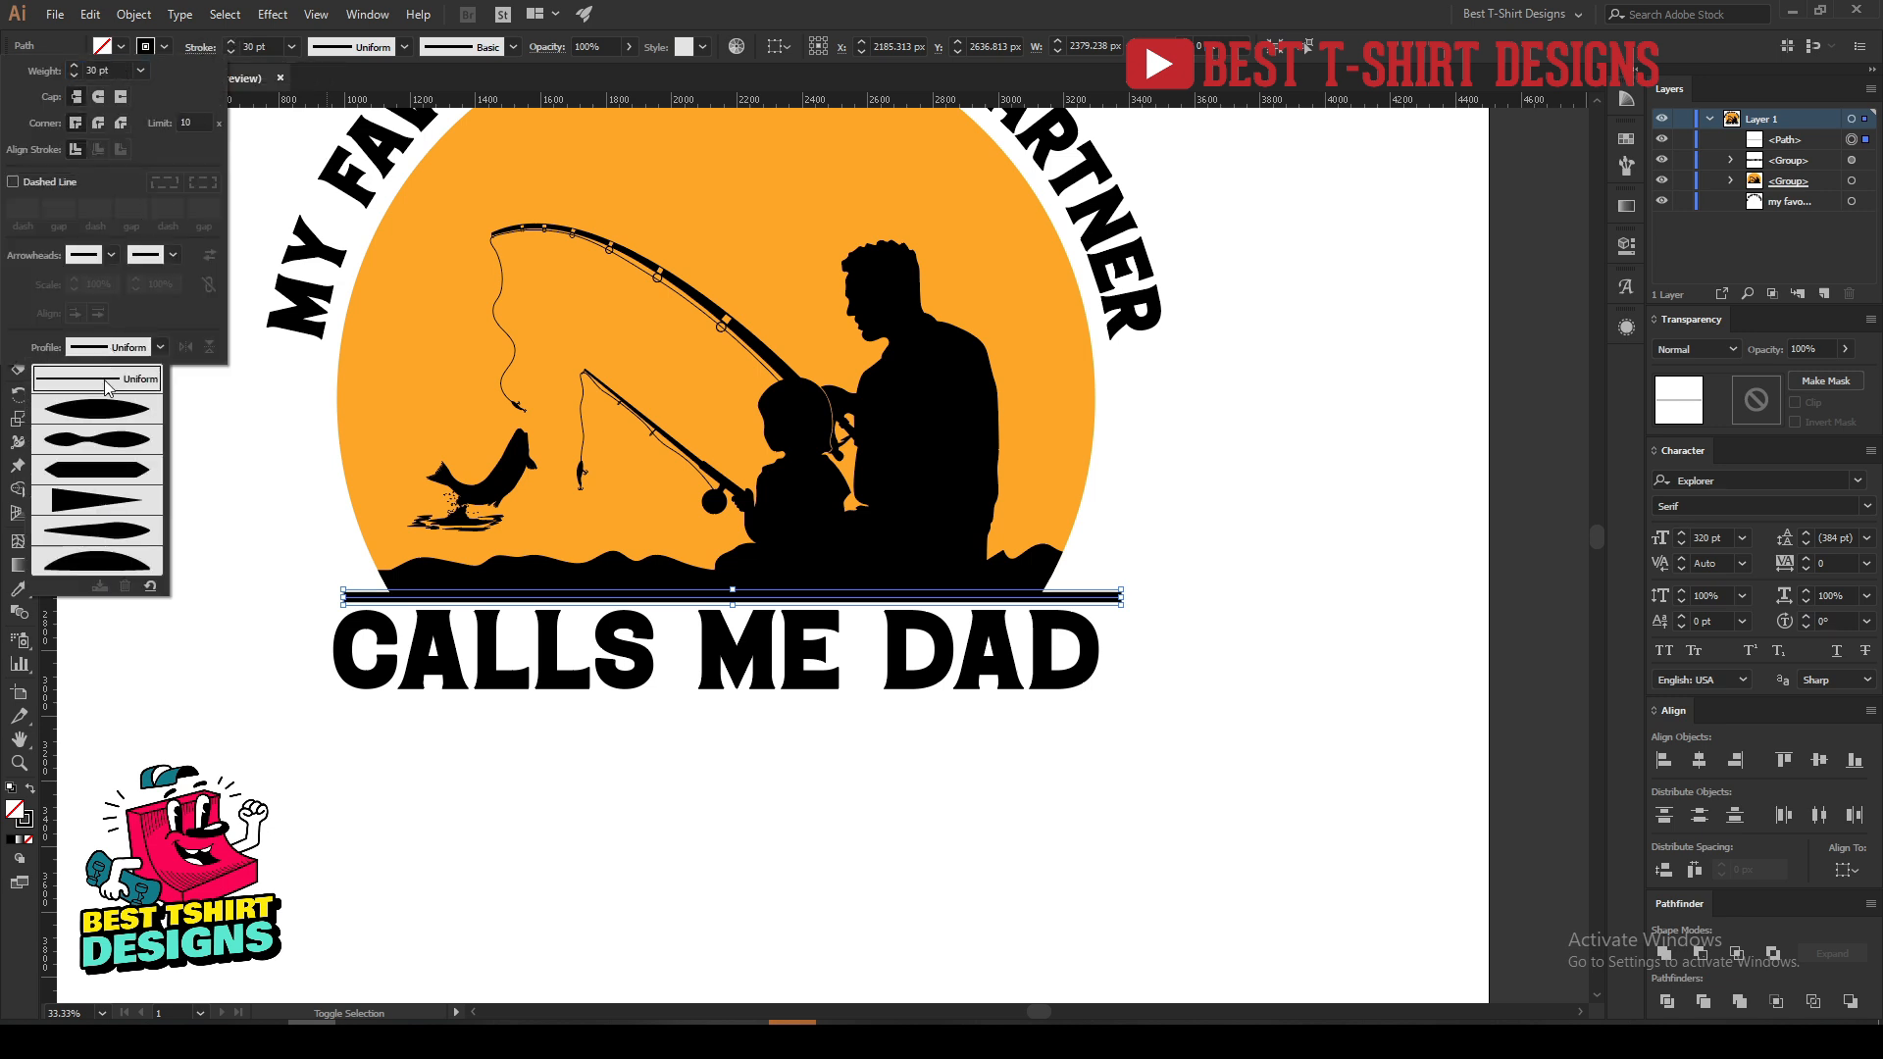
pyautogui.click(108, 414)
pyautogui.click(851, 782)
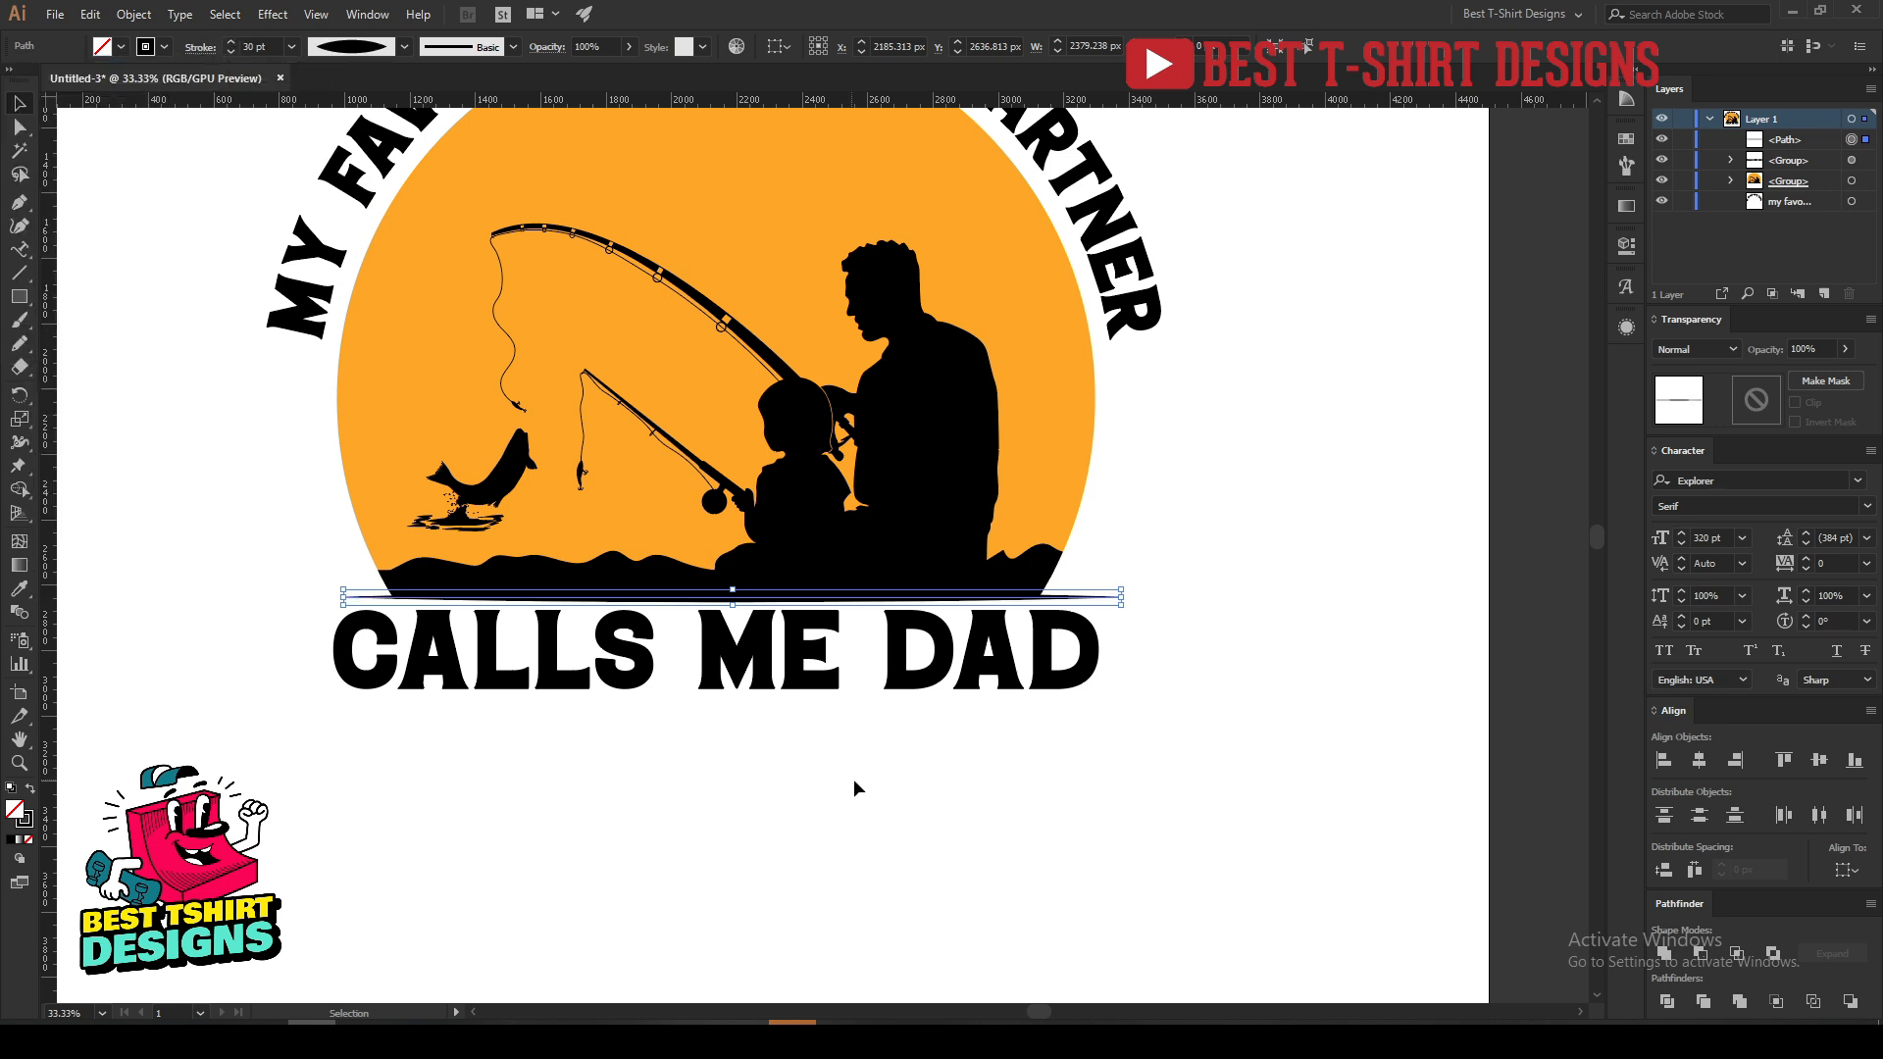
# Duplicate the tapered line straight down to just below "CALLS ME DAD".
pyautogui.click(1257, 681)
pyautogui.moveTo(1095, 597); pyautogui.dragTo(1094, 709)
pyautogui.hotkey('ctrl', '-')
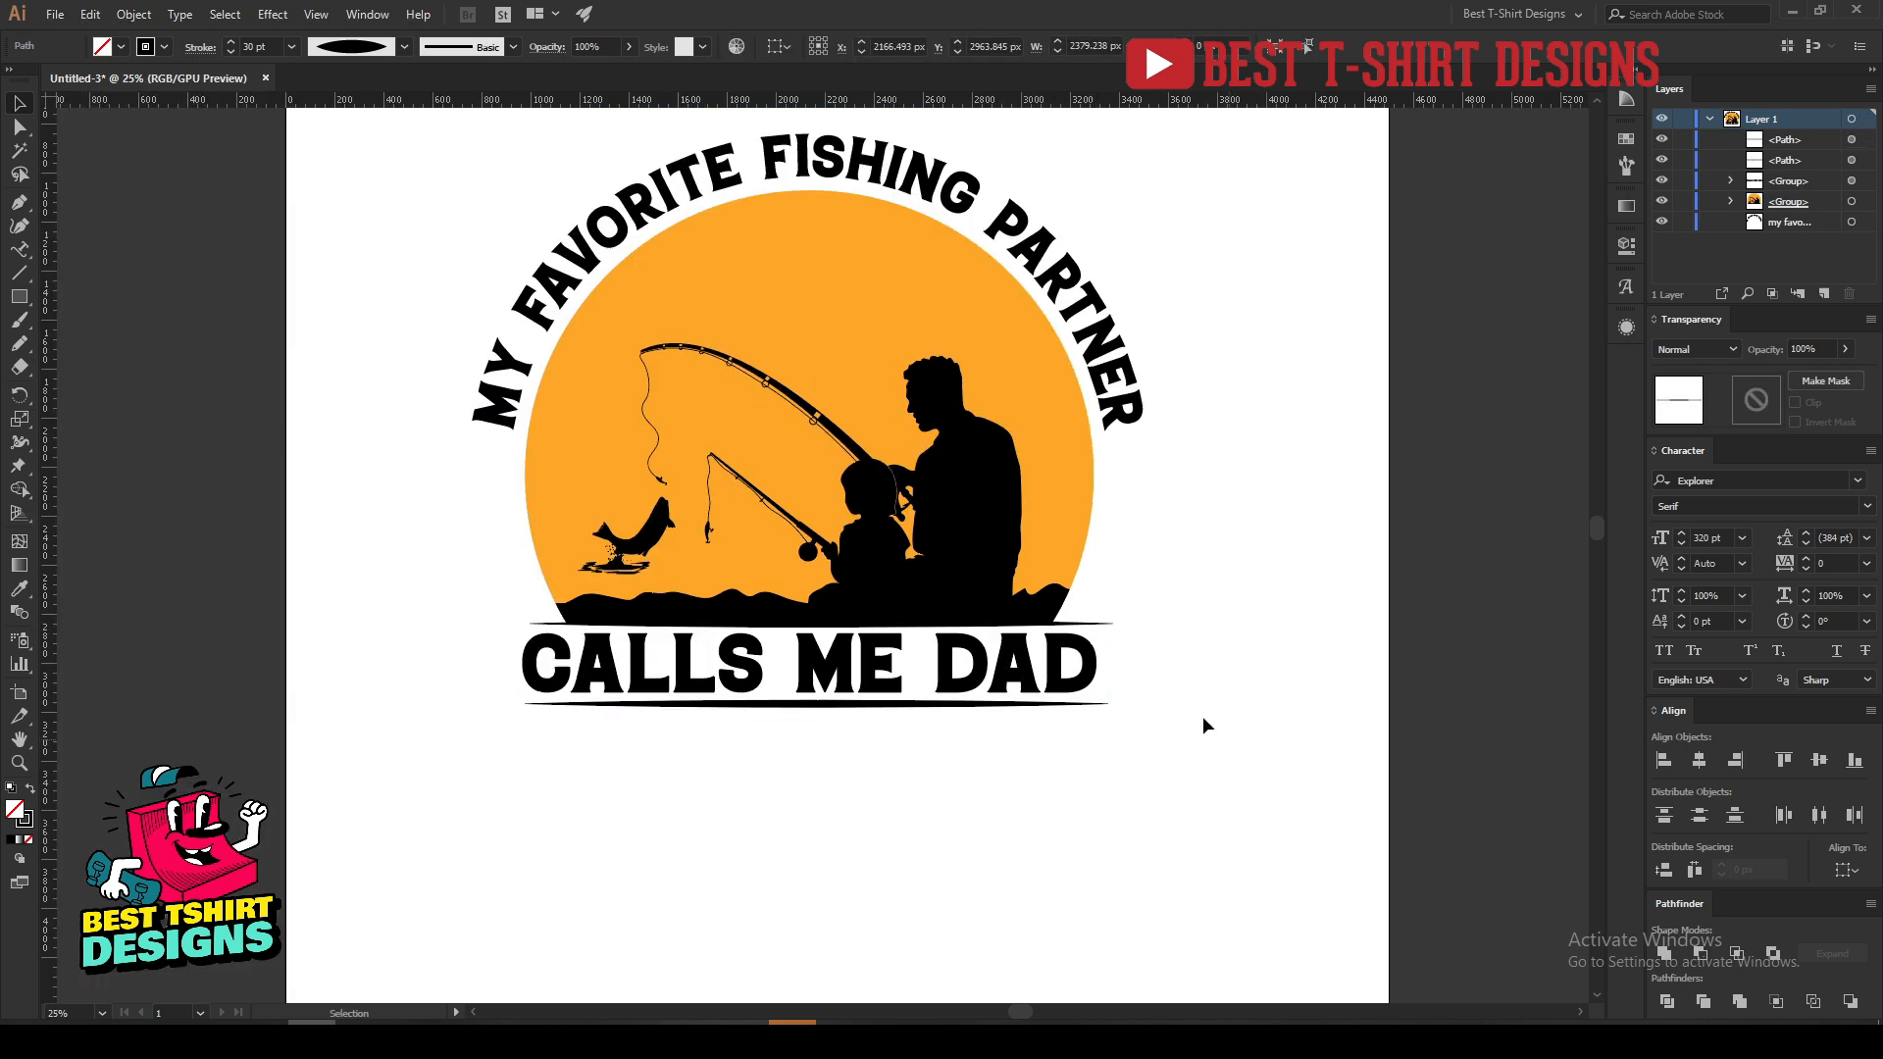
# Center both lines and "CALLS ME DAD" horizontally, distribute their vertical spacing evenly, and group them.
pyautogui.click(1202, 716)
pyautogui.click(1098, 704)
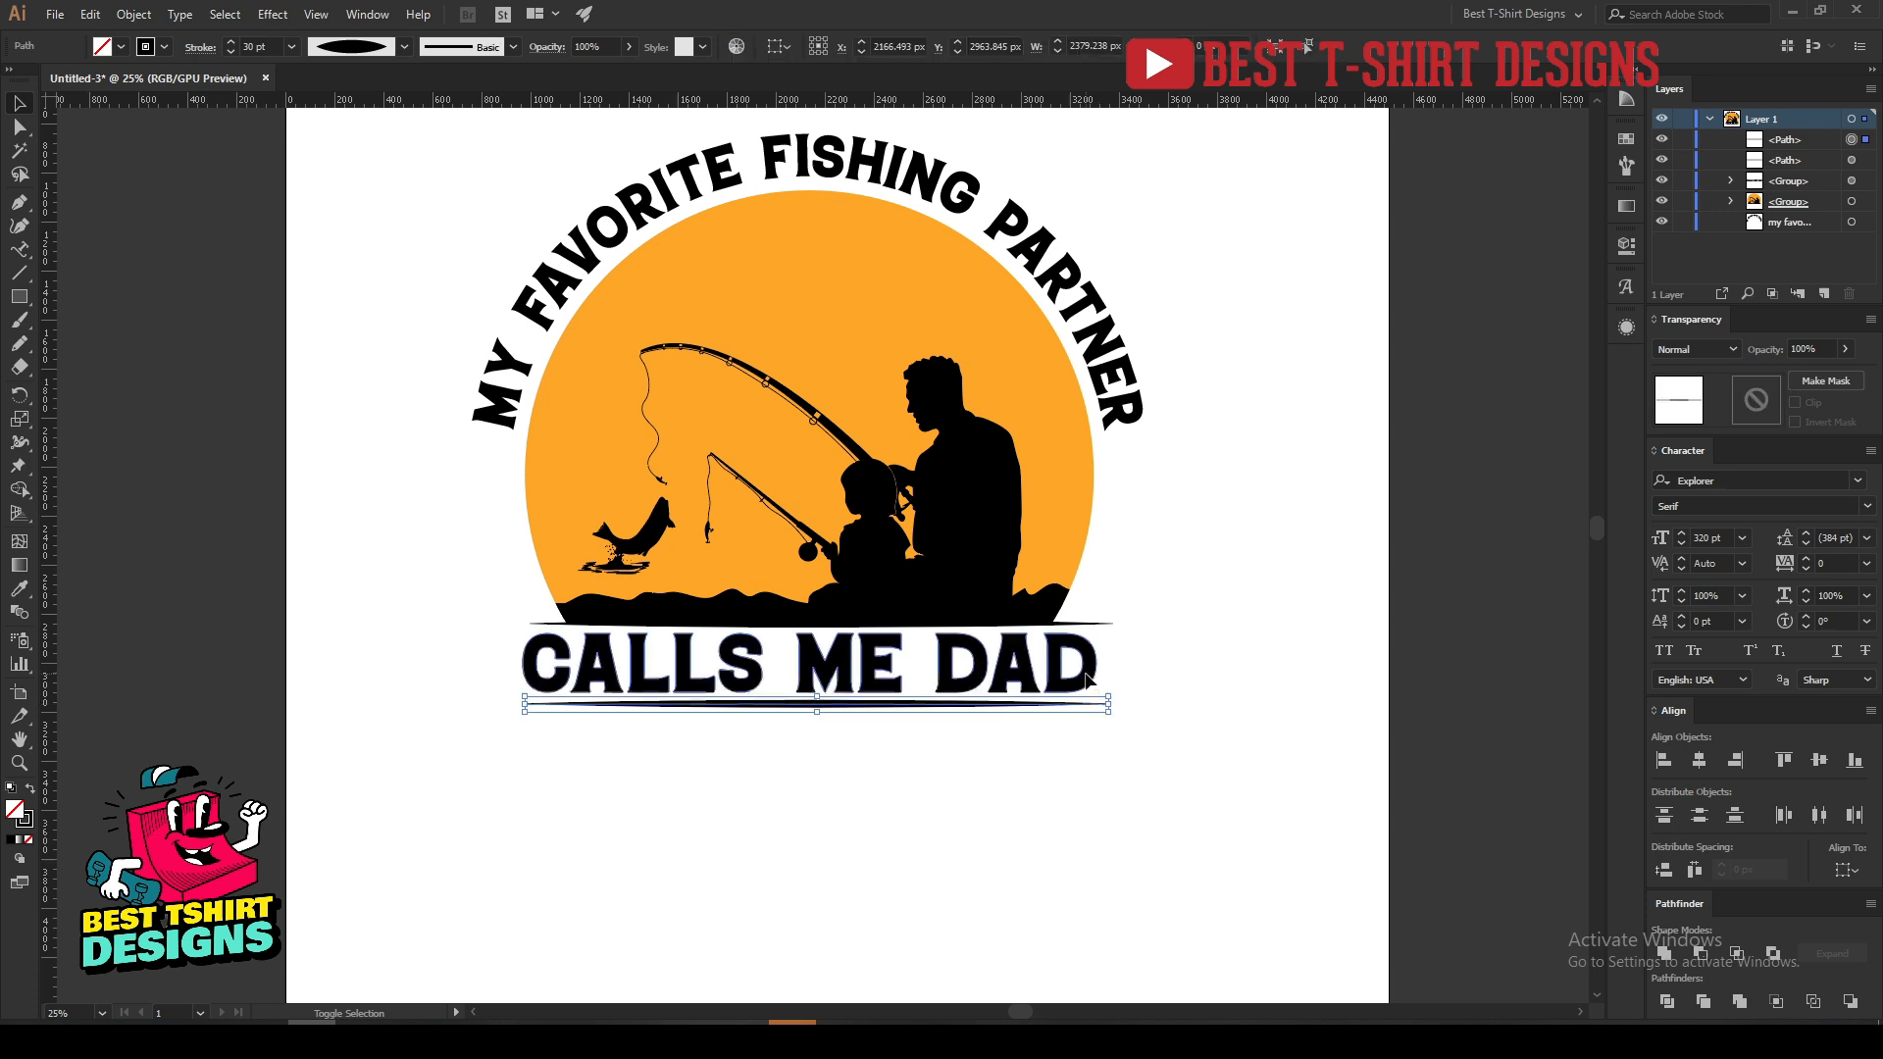
pyautogui.keyDown('shift'); pyautogui.click(1089, 681); pyautogui.keyUp('shift')
pyautogui.keyDown('shift'); pyautogui.click(1095, 624); pyautogui.keyUp('shift')
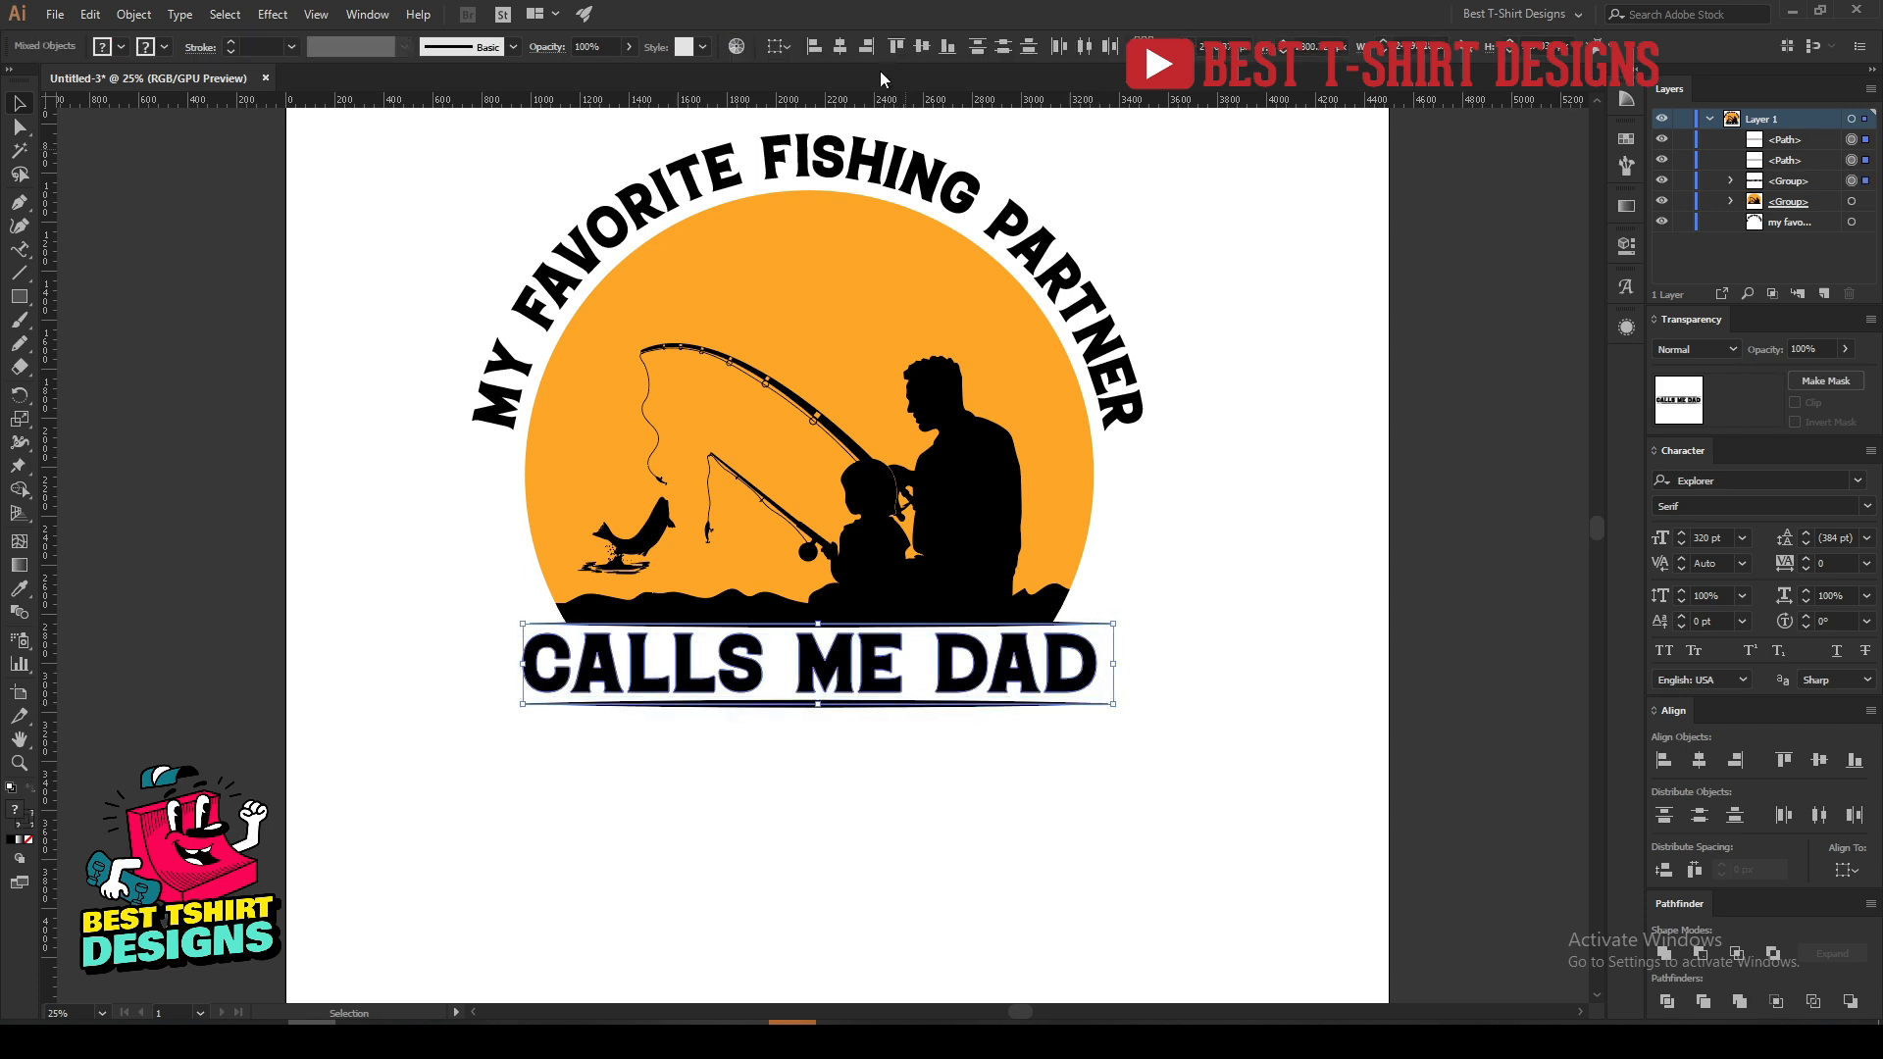
pyautogui.click(840, 49)
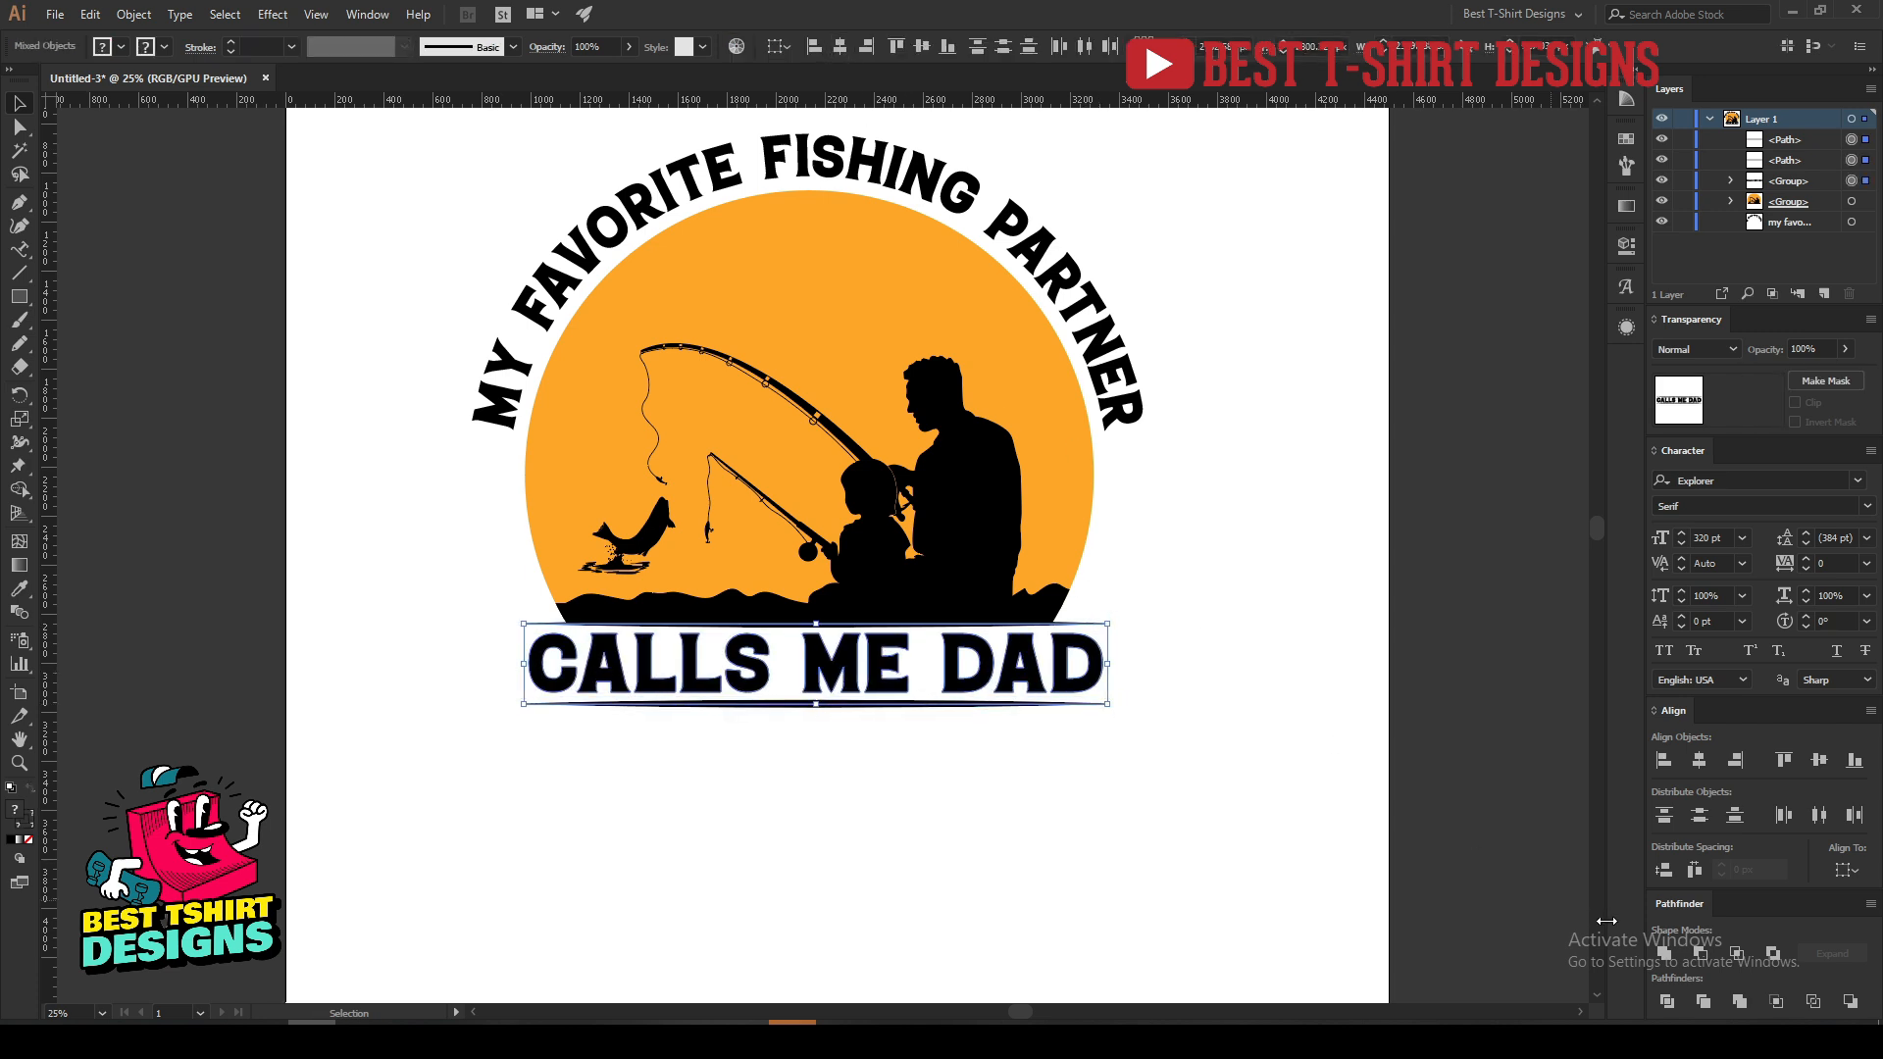
pyautogui.click(1669, 870)
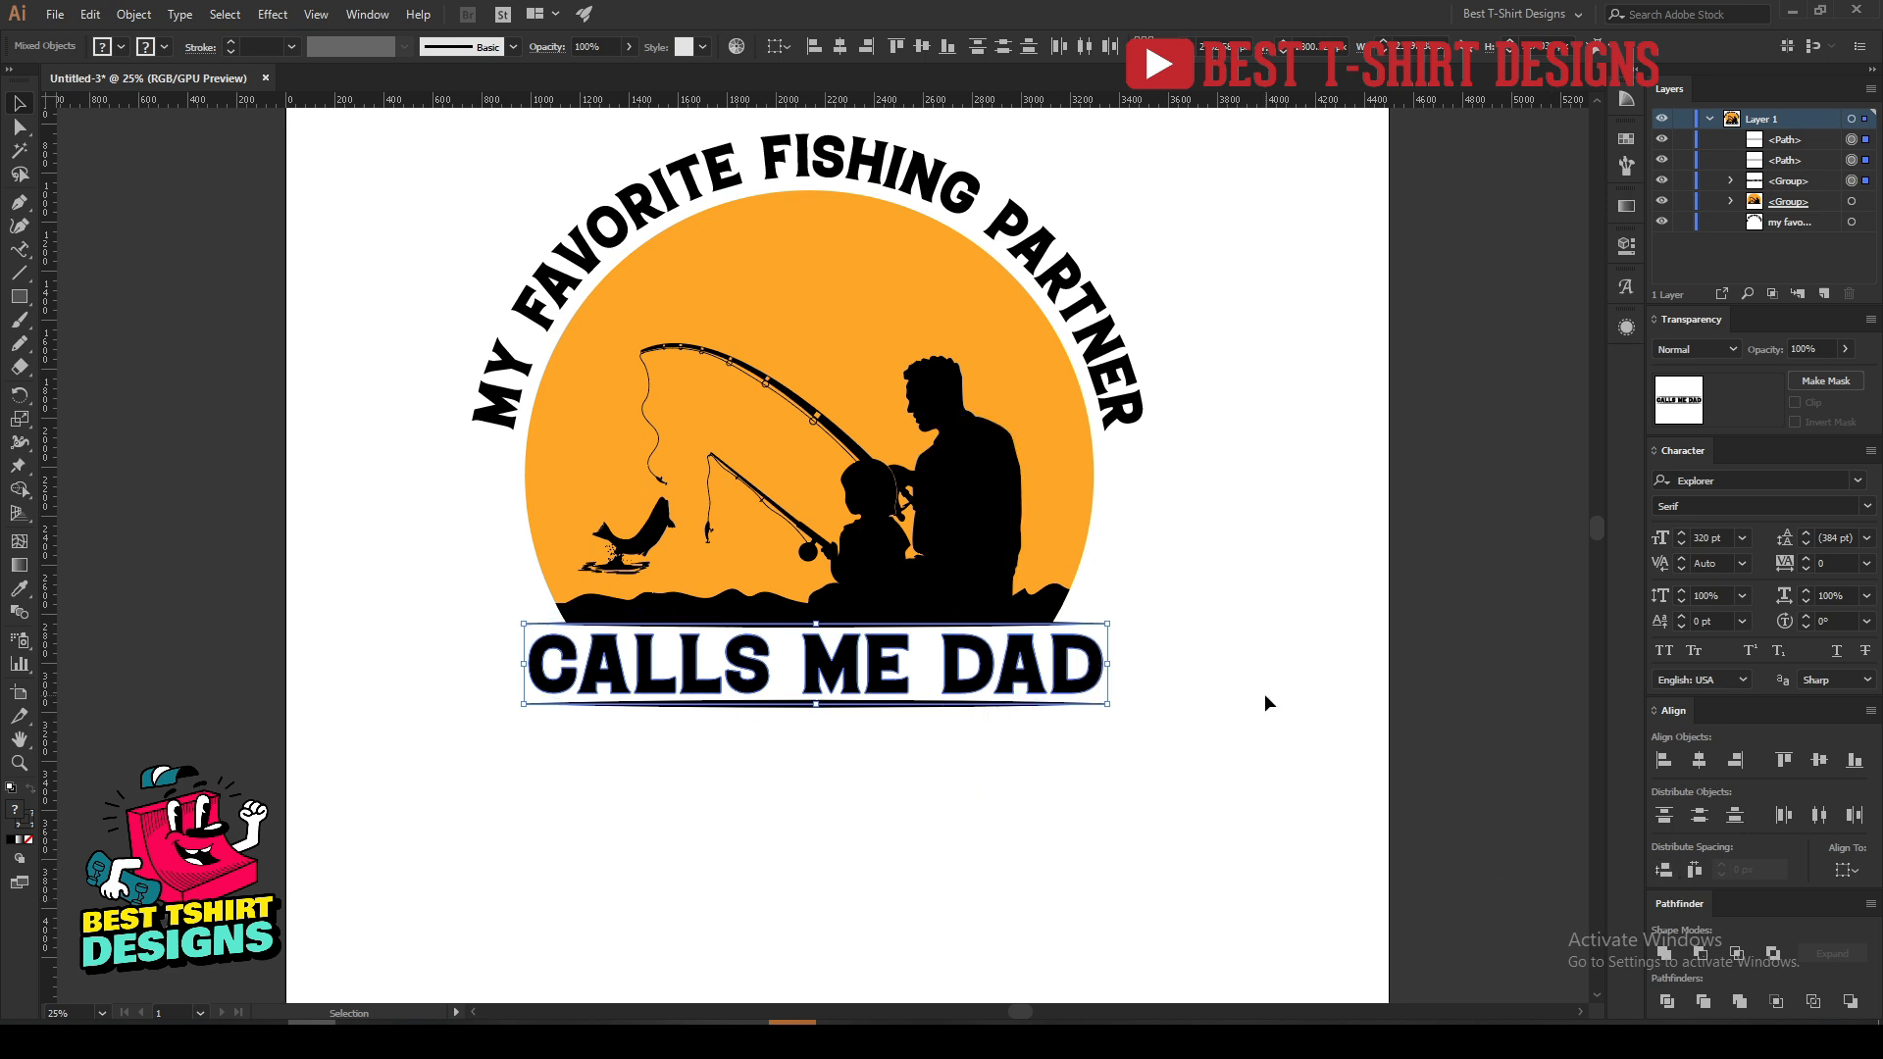
pyautogui.hotkey('ctrl', 'g')
pyautogui.hotkey('ctrl', '-')
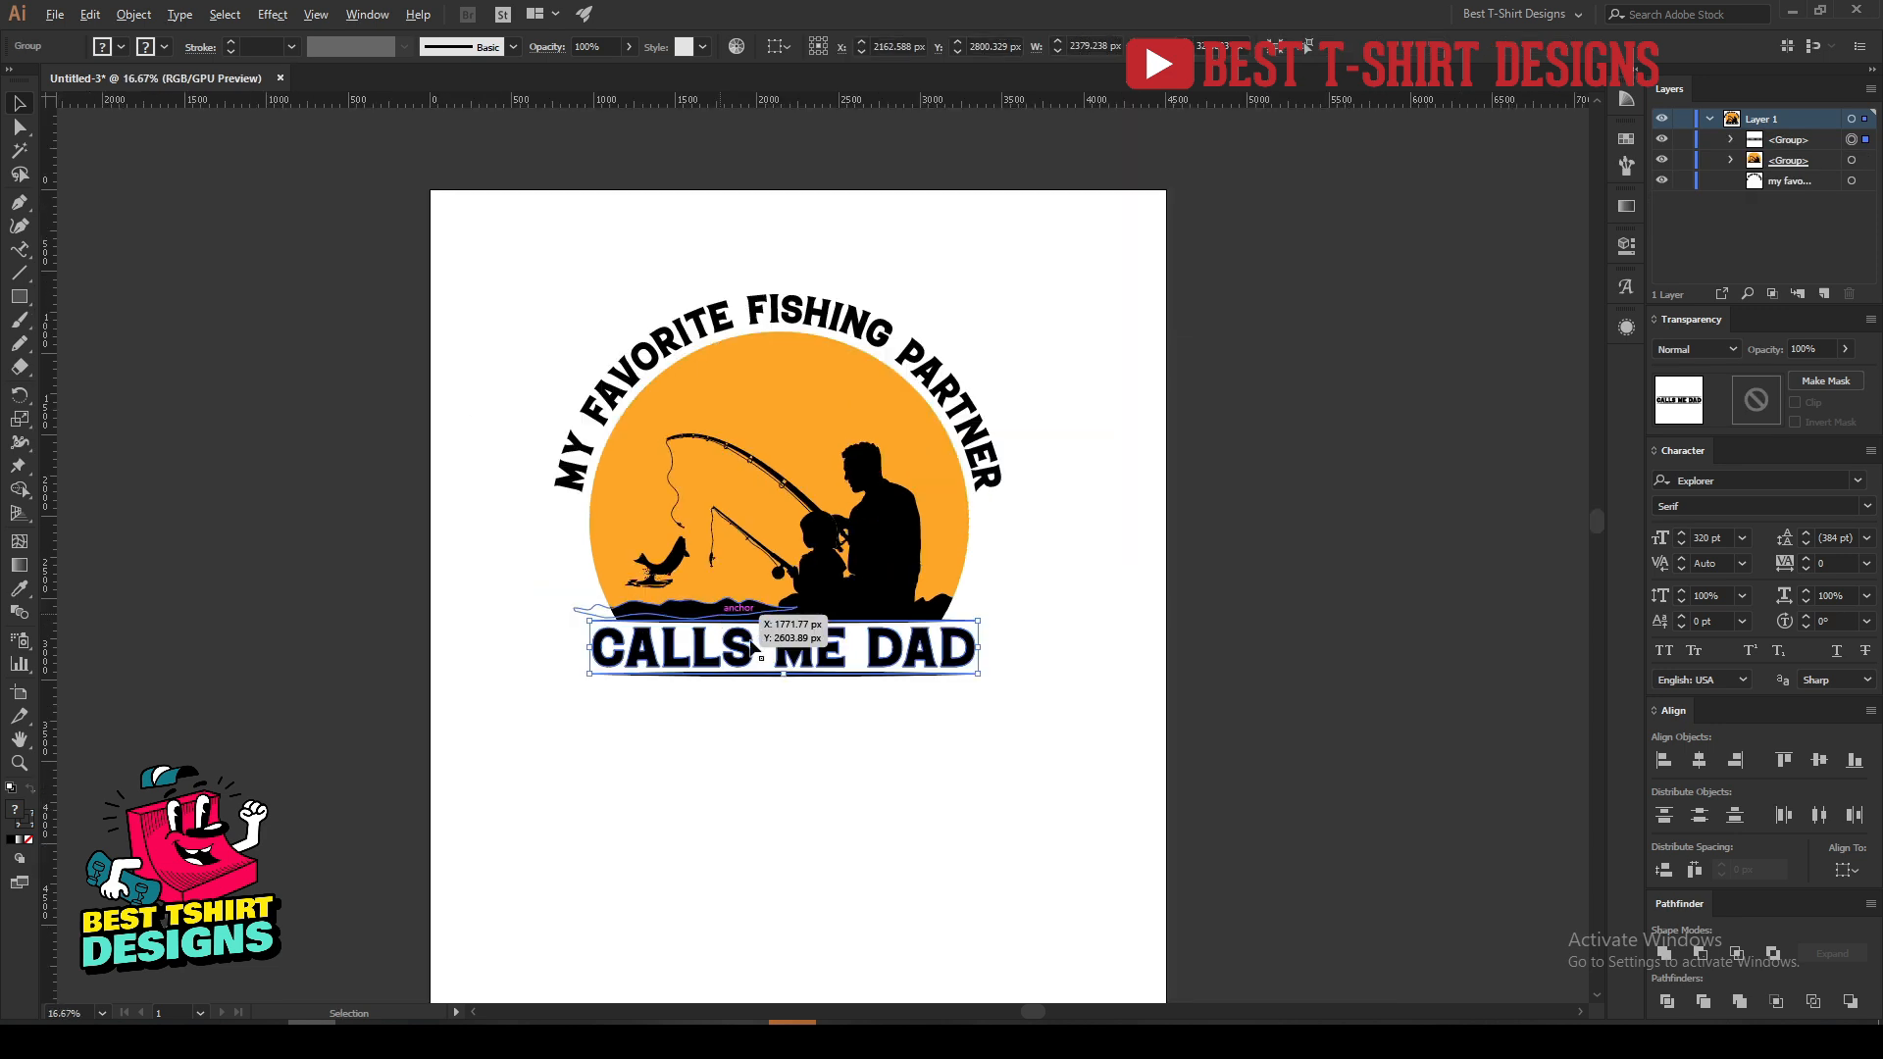
# Select all the artwork and align it by horizontal centers.
pyautogui.hotkey('ctrl', 'a')
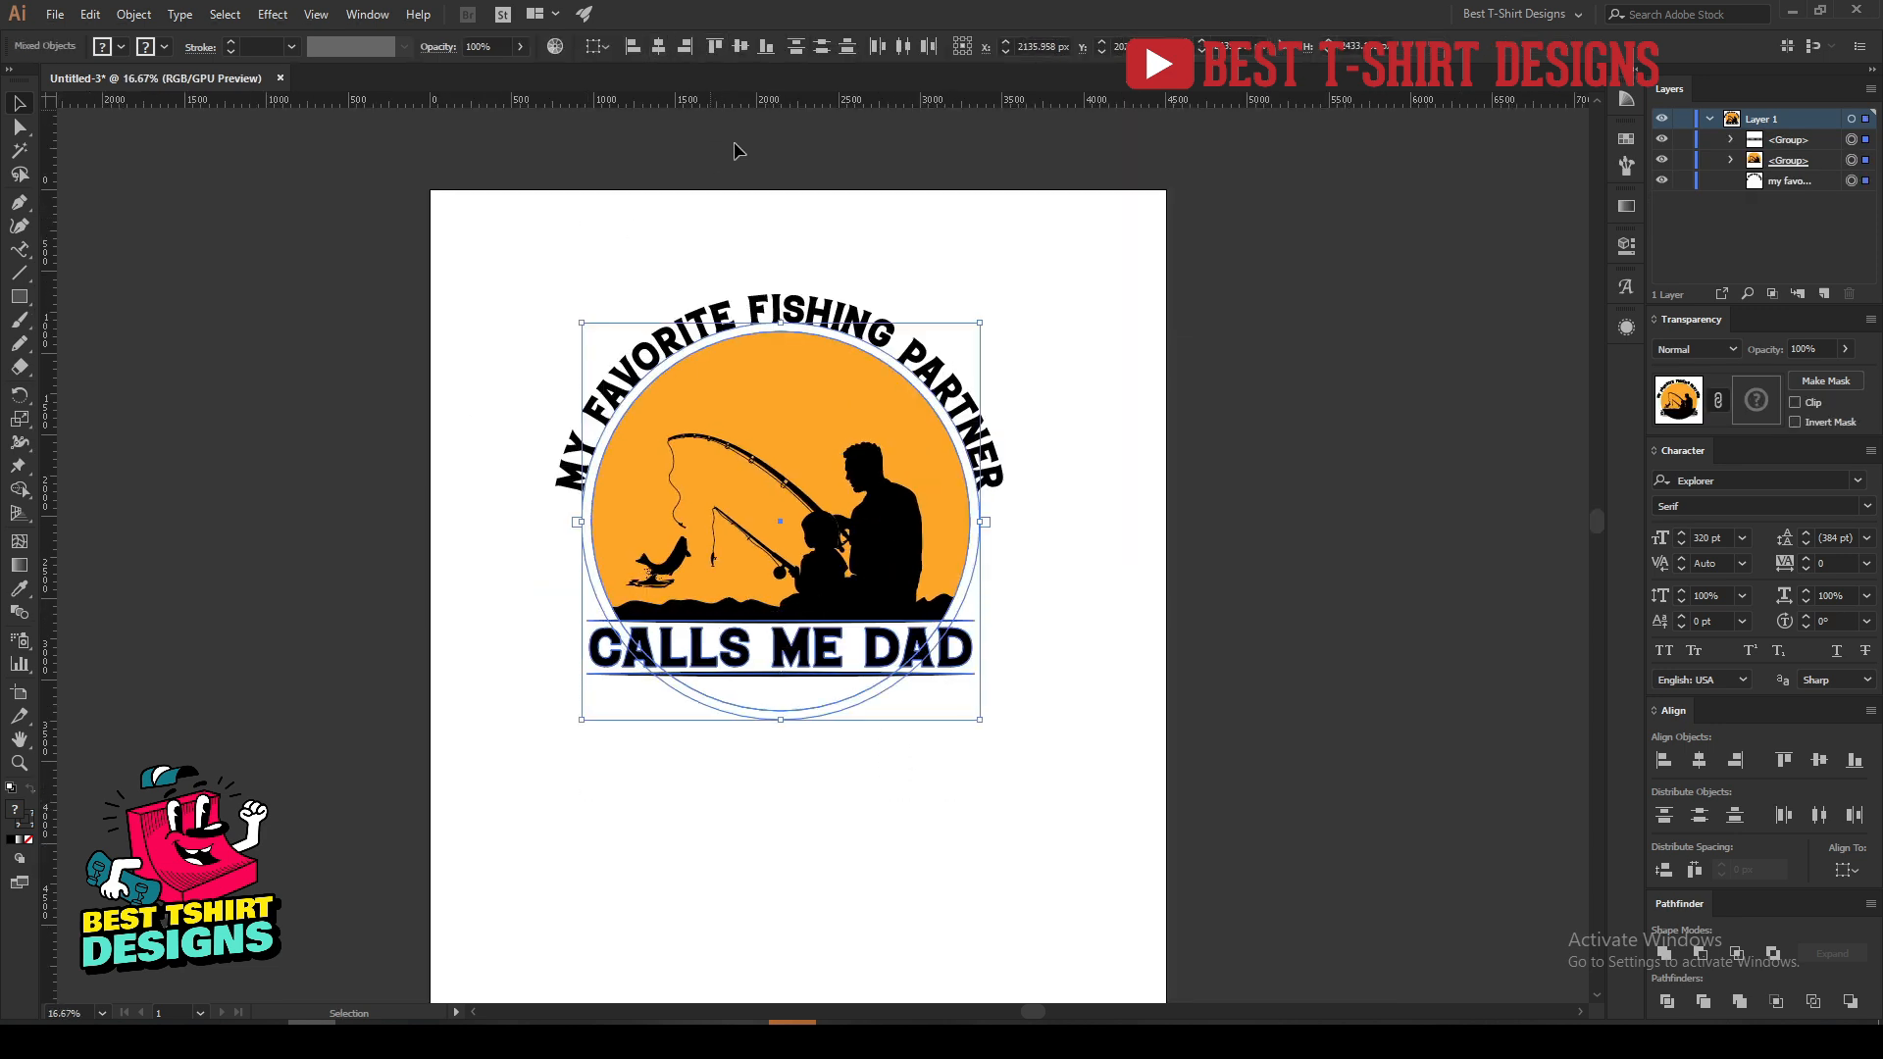
pyautogui.click(789, 206)
pyautogui.hotkey('ctrl', '+')
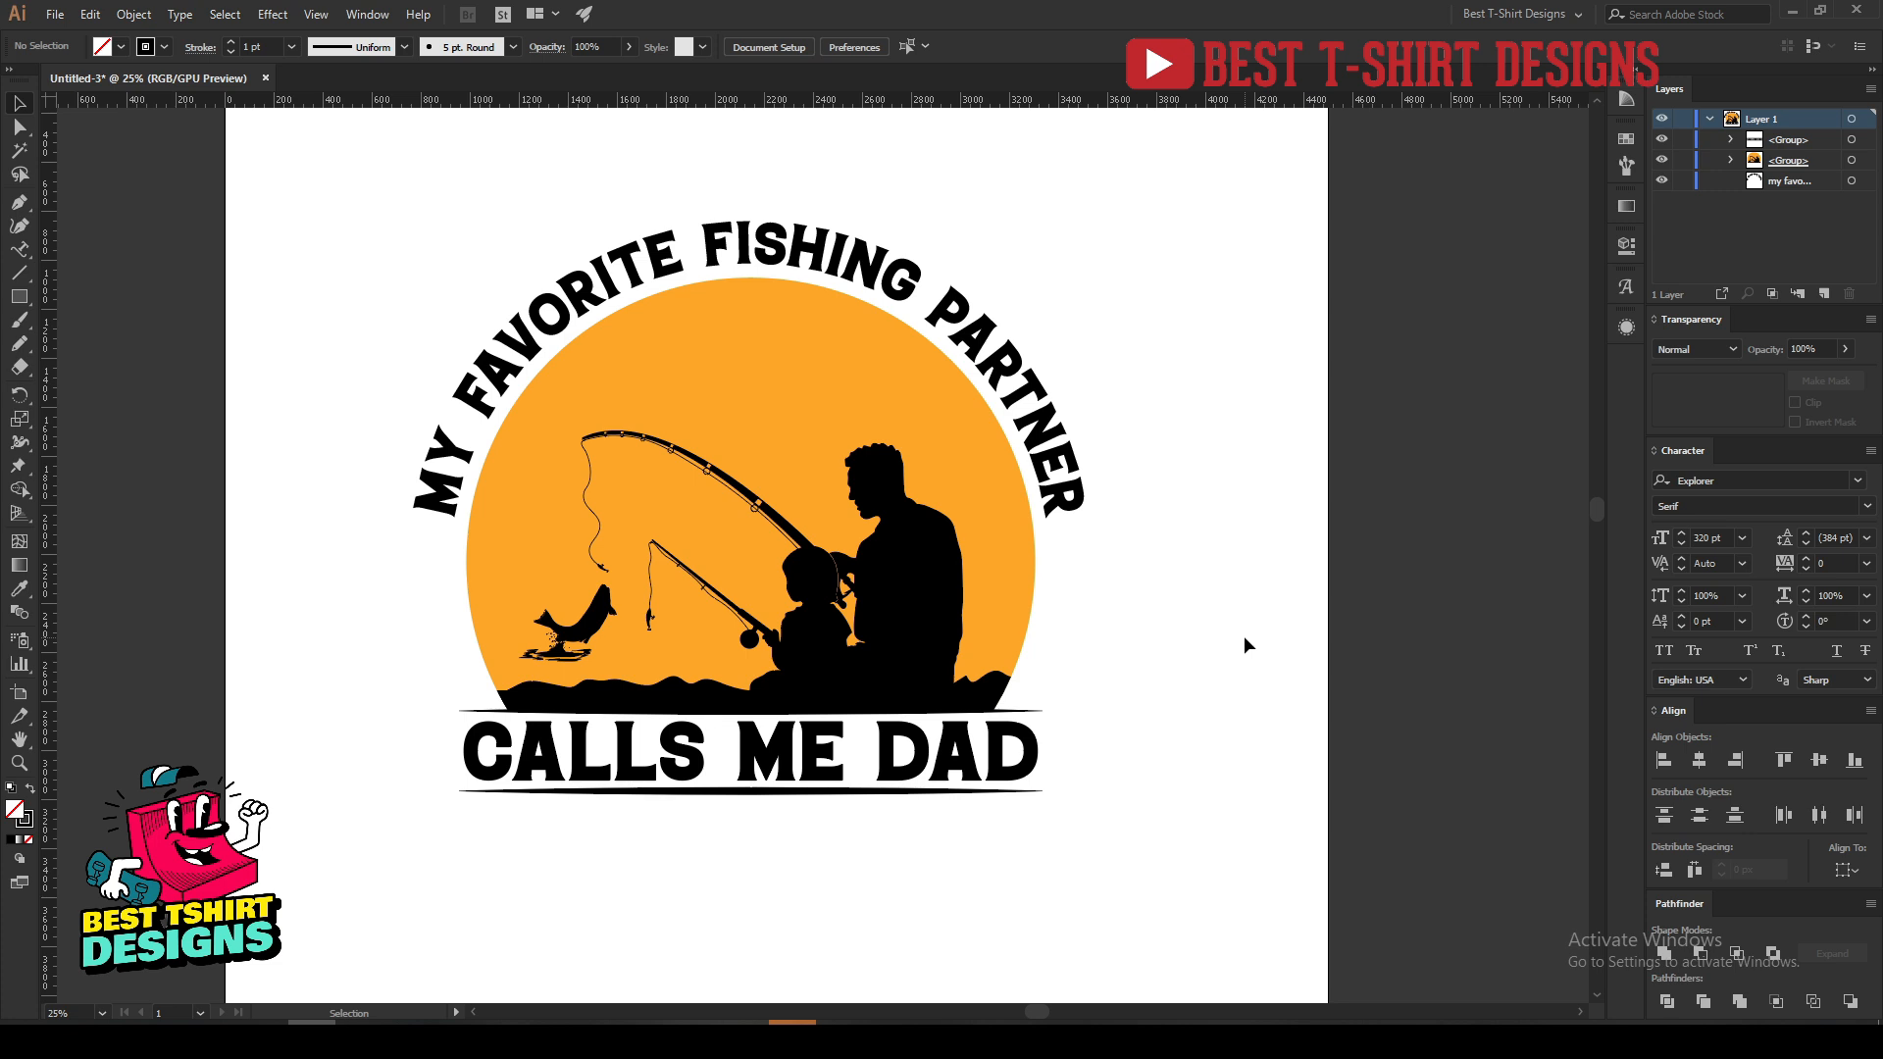
# Recolor the arched text "MY FAVORITE FISHING PARTNER" with the sun's orange using the Eyedropper.
pyautogui.click(1034, 441)
pyautogui.press('i')
pyautogui.click(918, 436)
pyautogui.press('v')
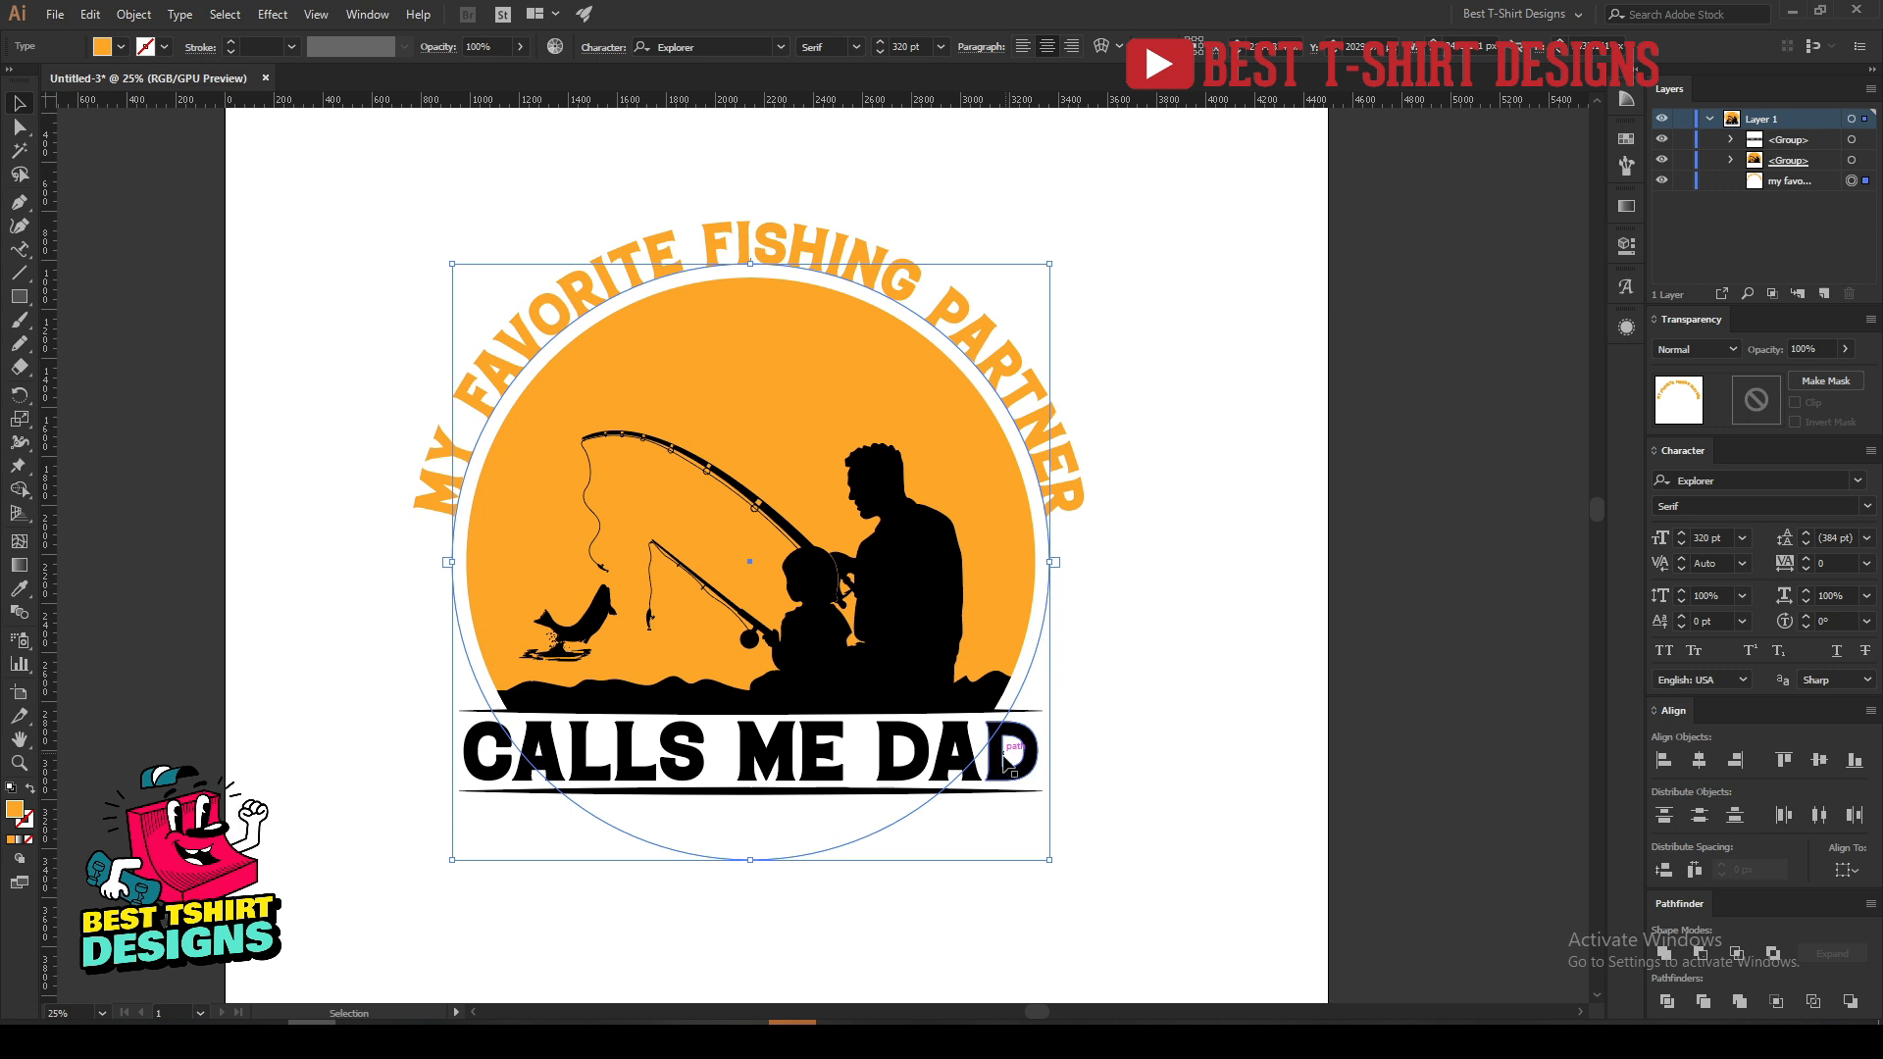
# Expand the "CALLS ME DAD" group with its lines and recolor it with the sun's orange.
pyautogui.click(1007, 760)
pyautogui.click(130, 18)
pyautogui.click(147, 239)
pyautogui.press('i')
pyautogui.click(714, 511)
pyautogui.press('v')
pyautogui.click(1184, 702)
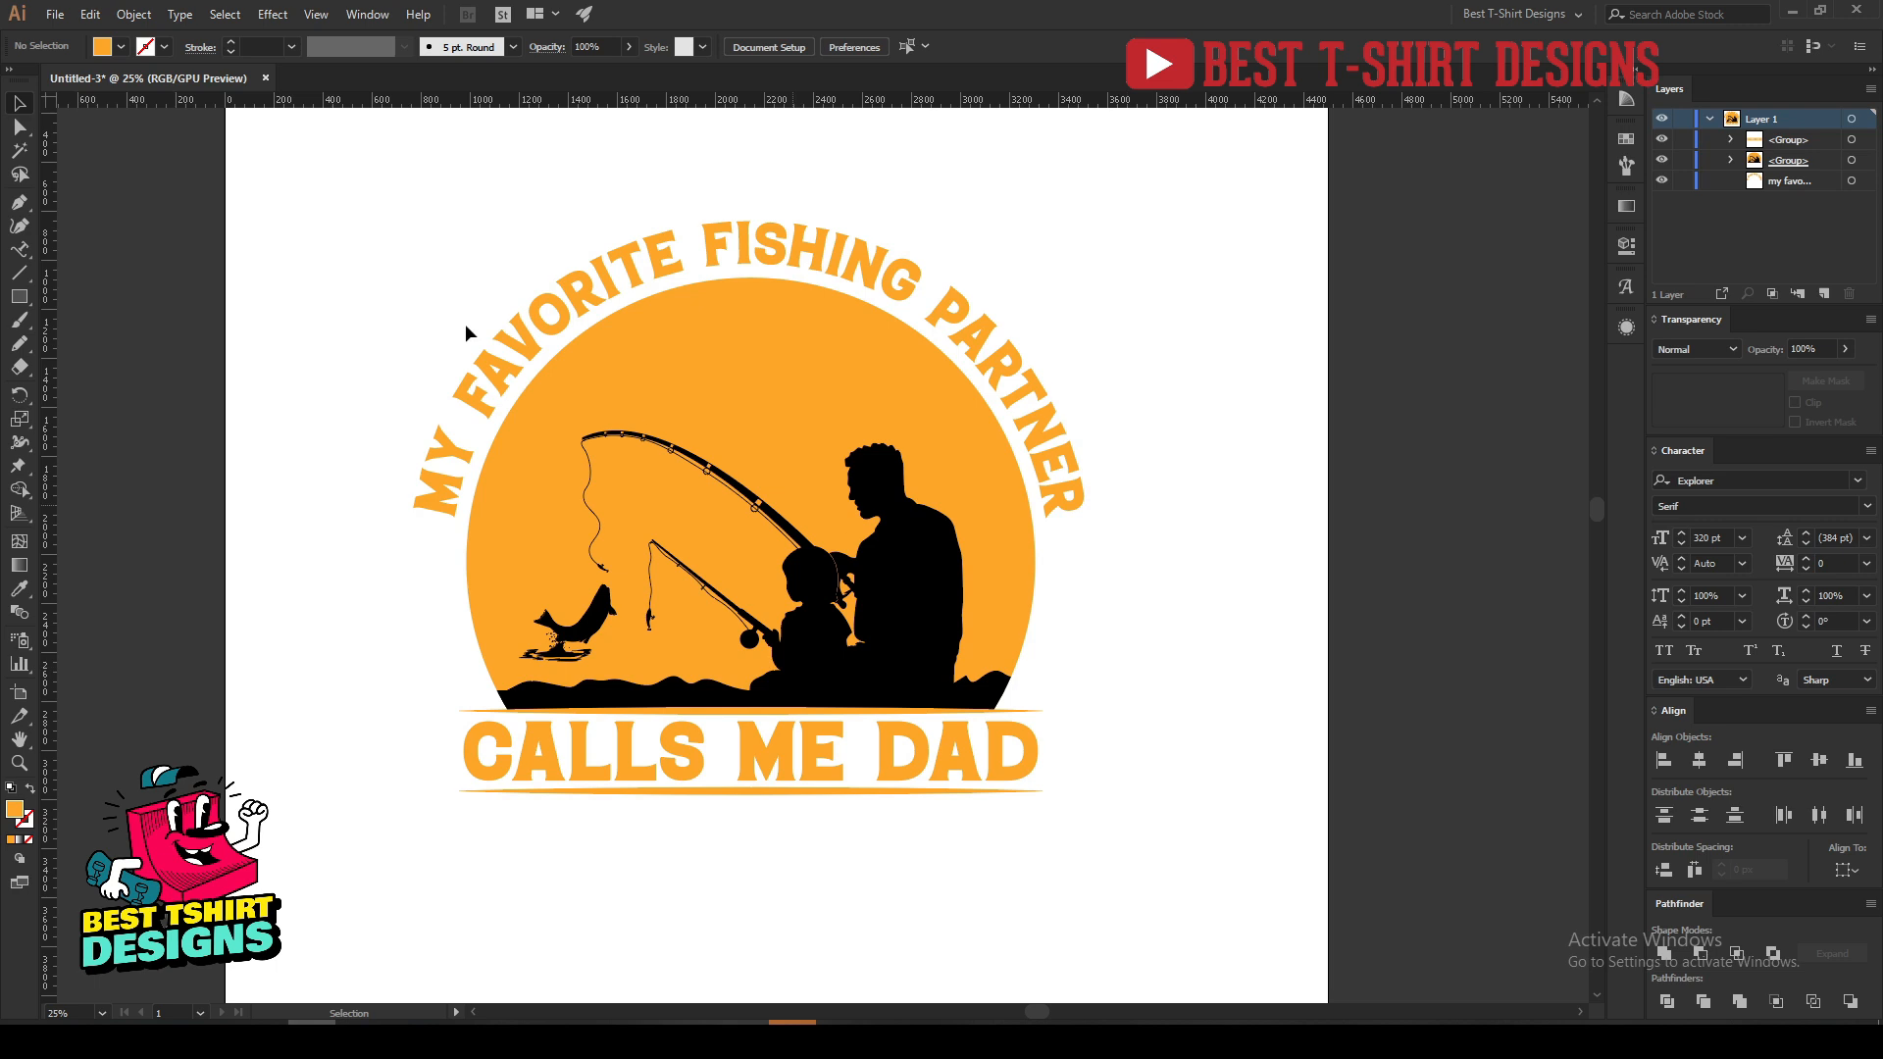
pyautogui.moveTo(317, 191); pyautogui.dragTo(1234, 902)
pyautogui.click(412, 294)
pyautogui.moveTo(290, 208); pyautogui.dragTo(1244, 903)
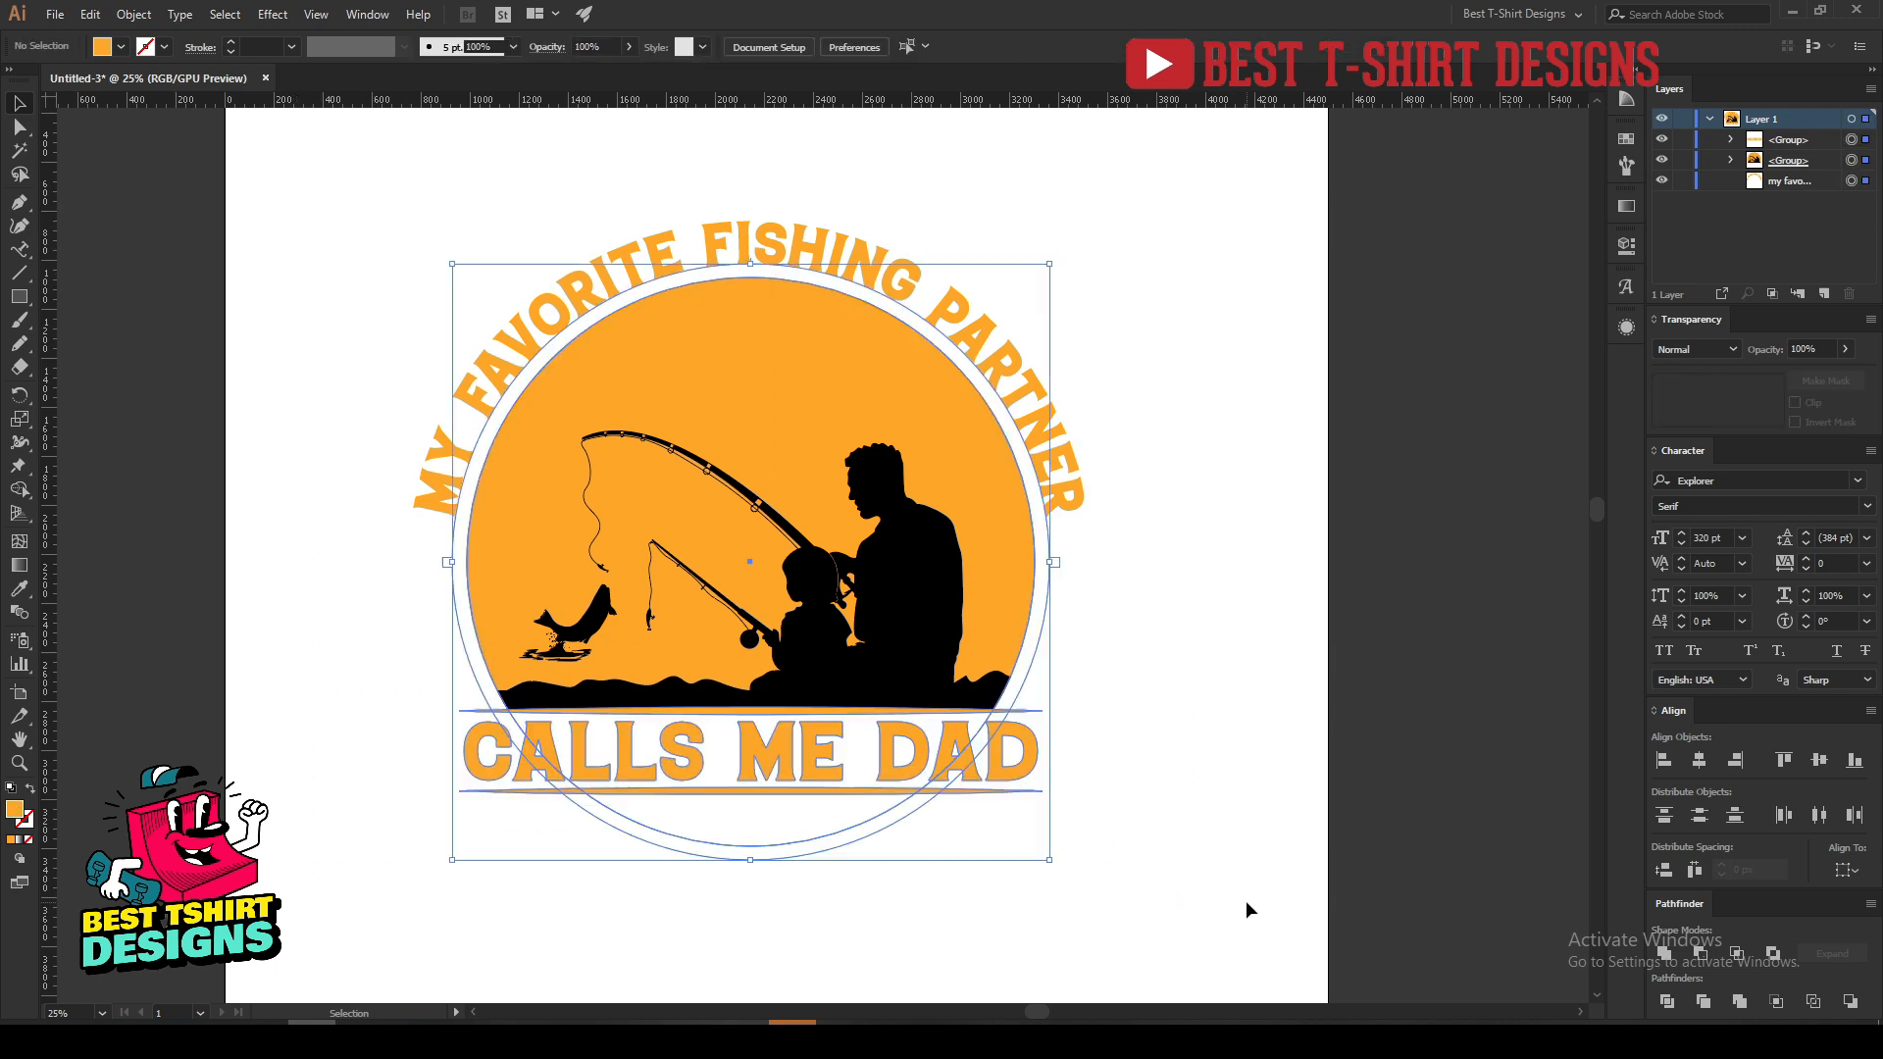
pyautogui.click(1270, 730)
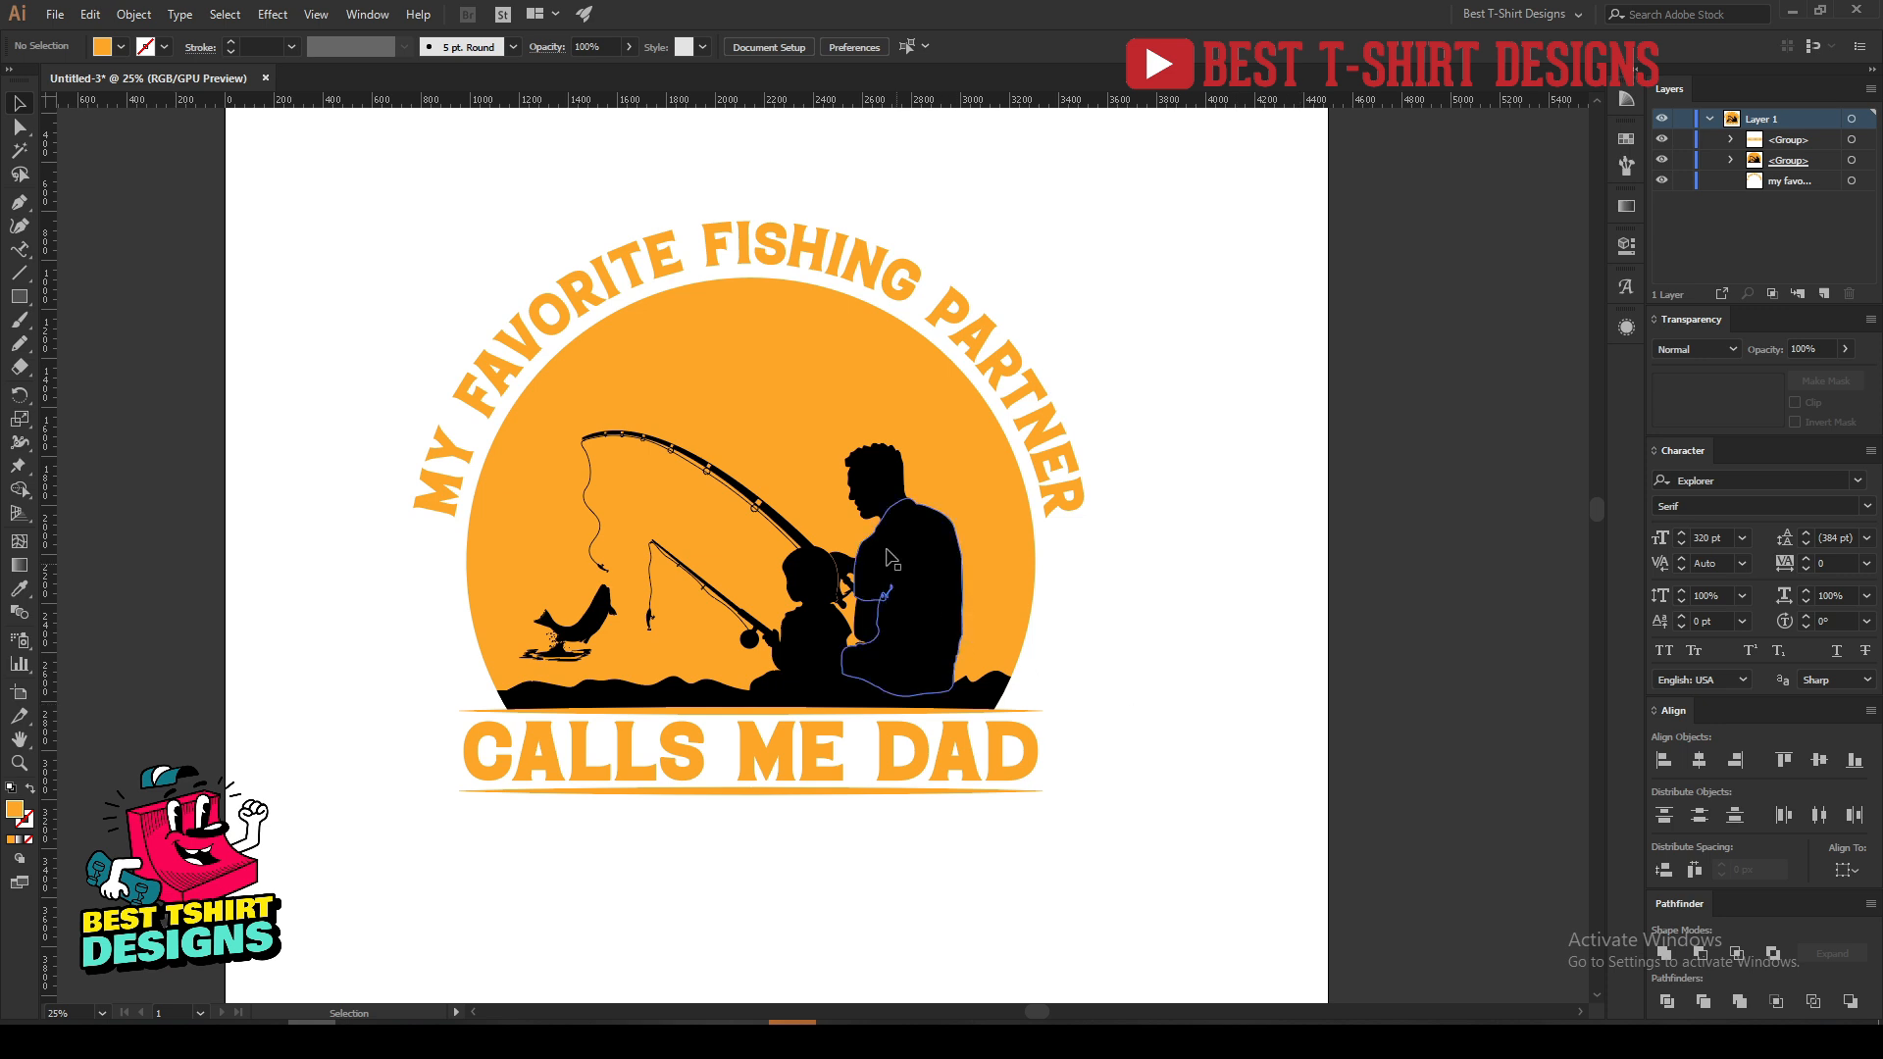
# Isolate the sun group and release the clipping mask on the fishing silhouette.
pyautogui.doubleClick(919, 613)
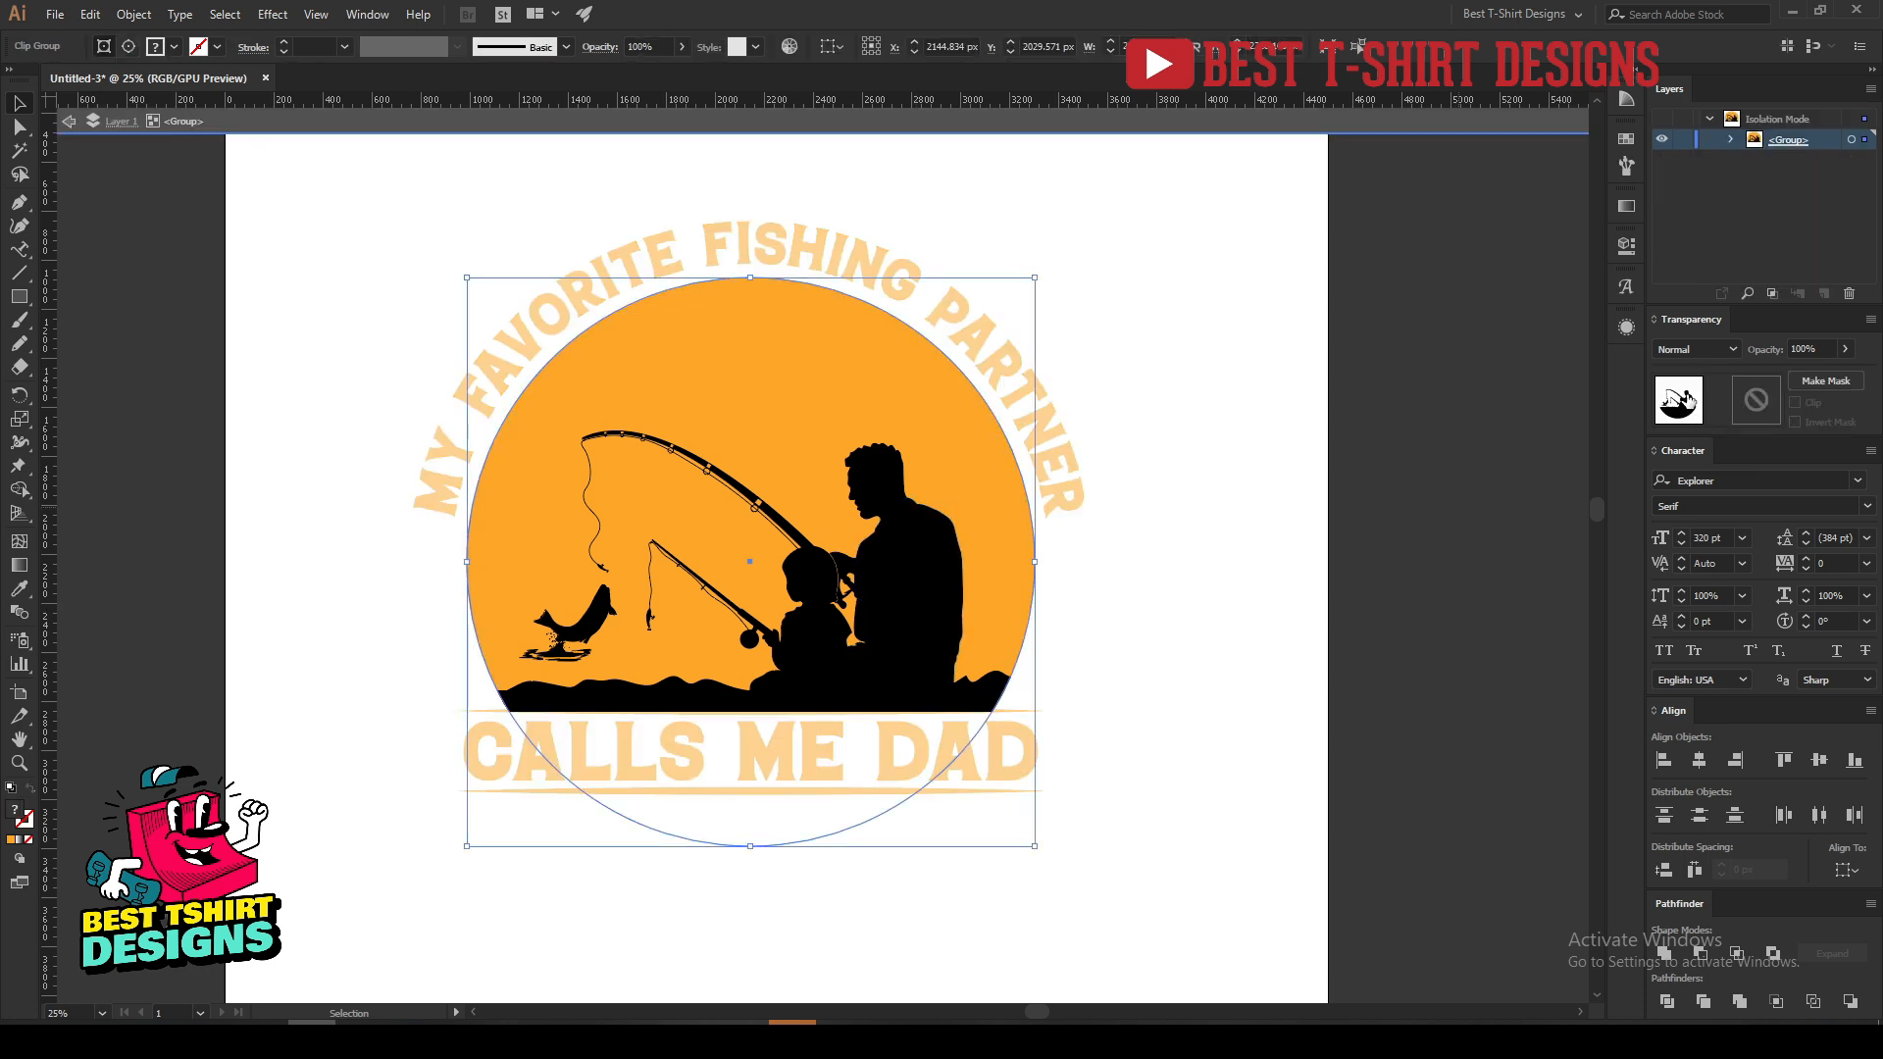
pyautogui.rightClick(896, 586)
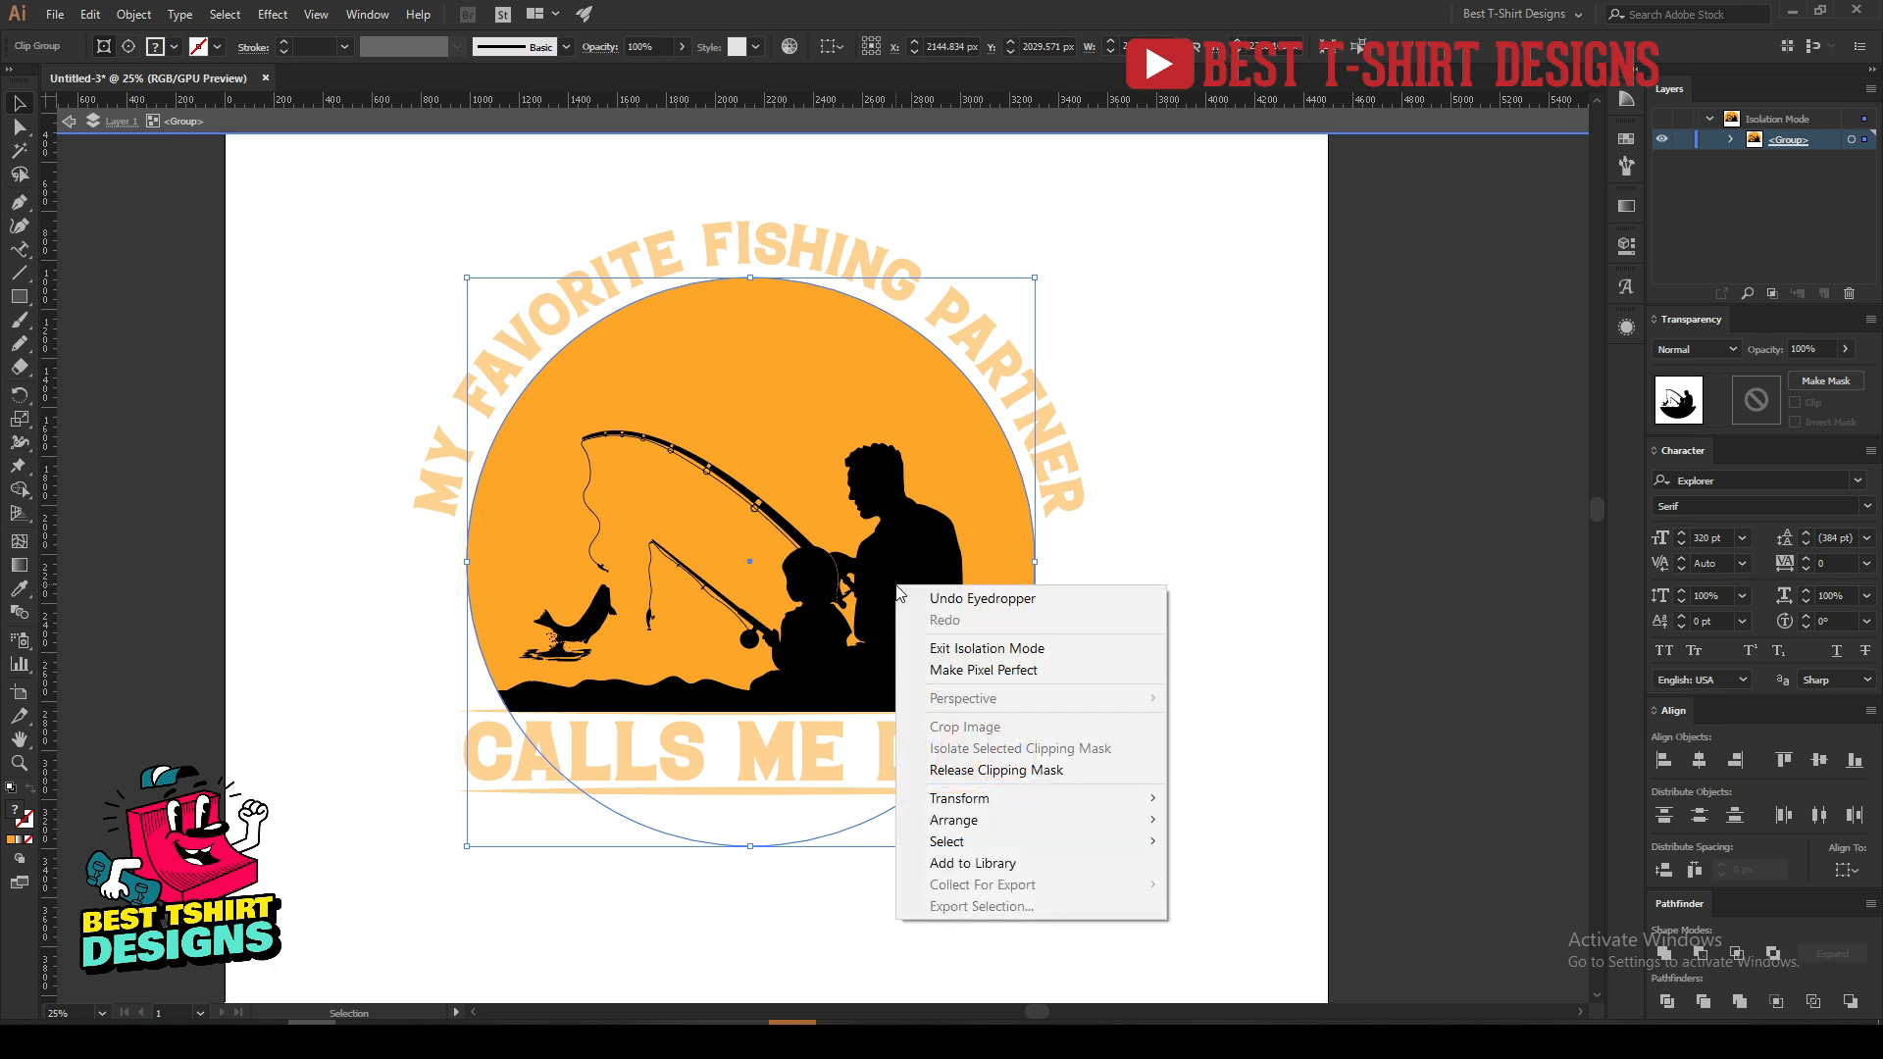
pyautogui.click(988, 774)
pyautogui.click(1239, 730)
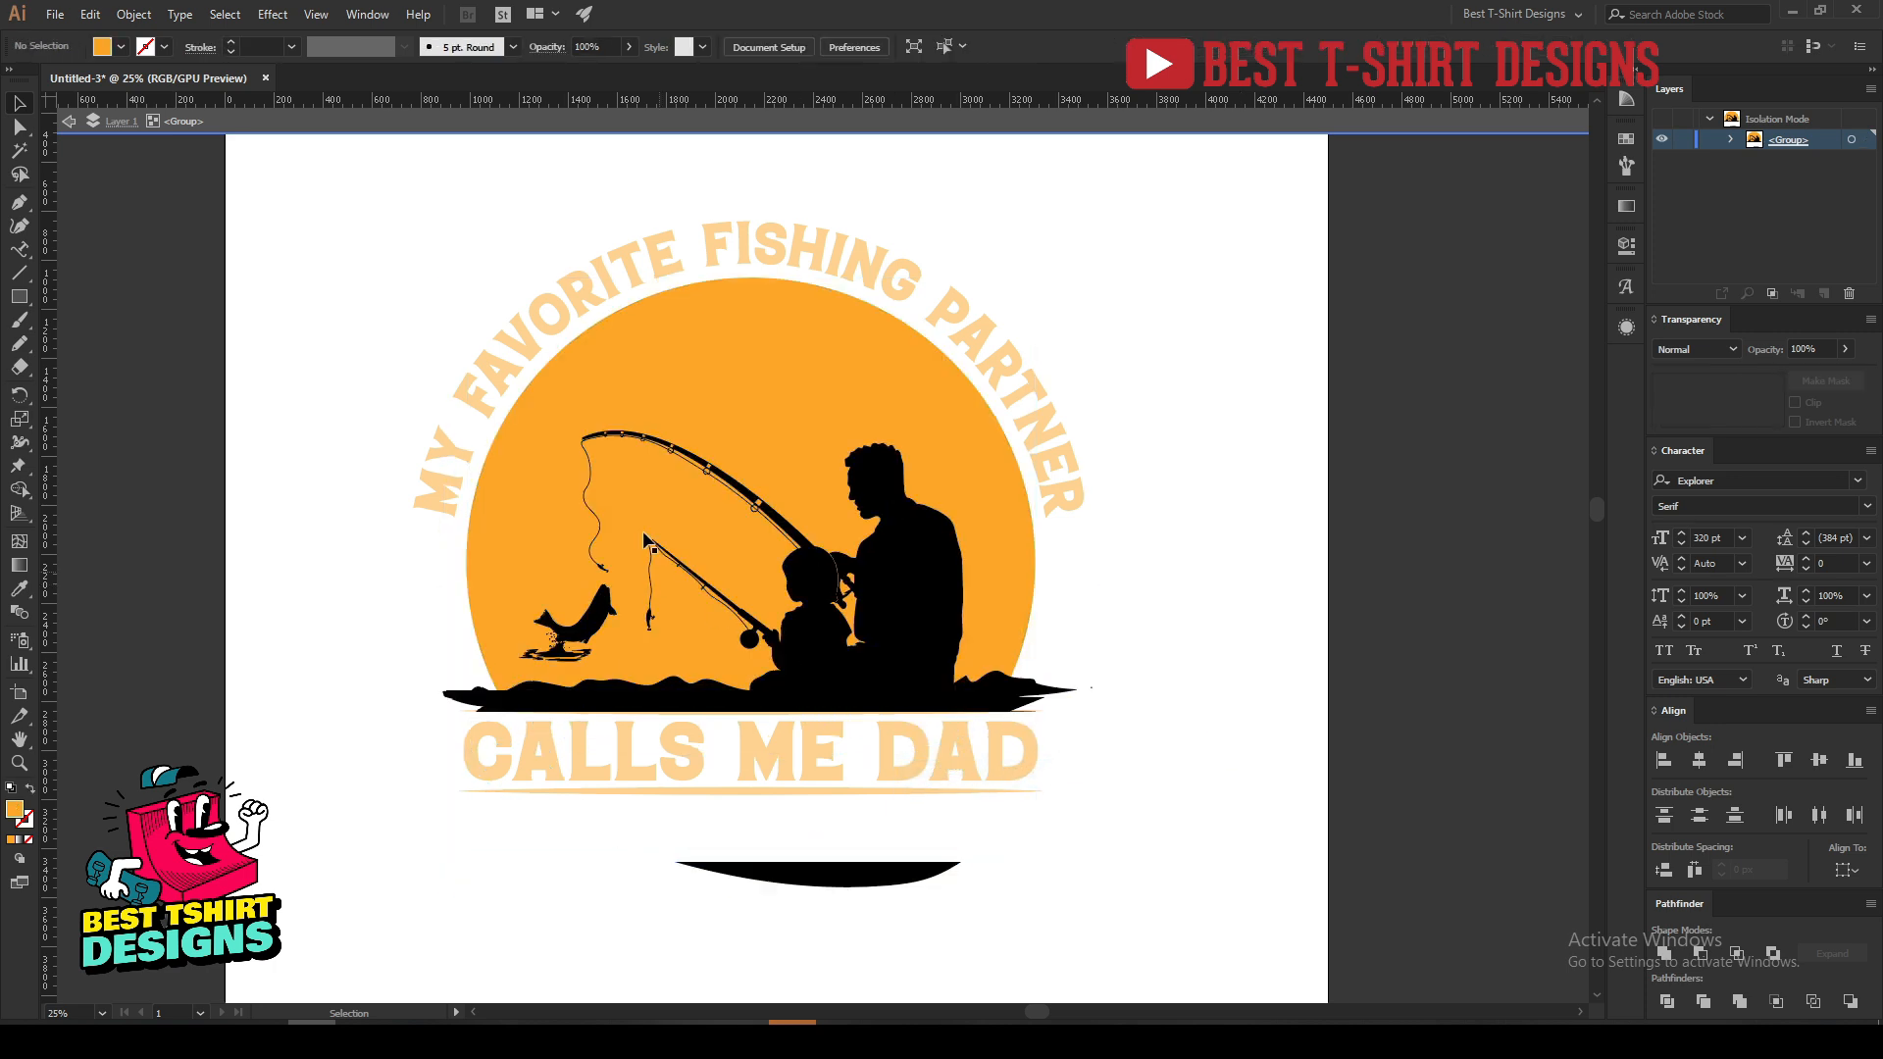
pyautogui.click(1022, 647)
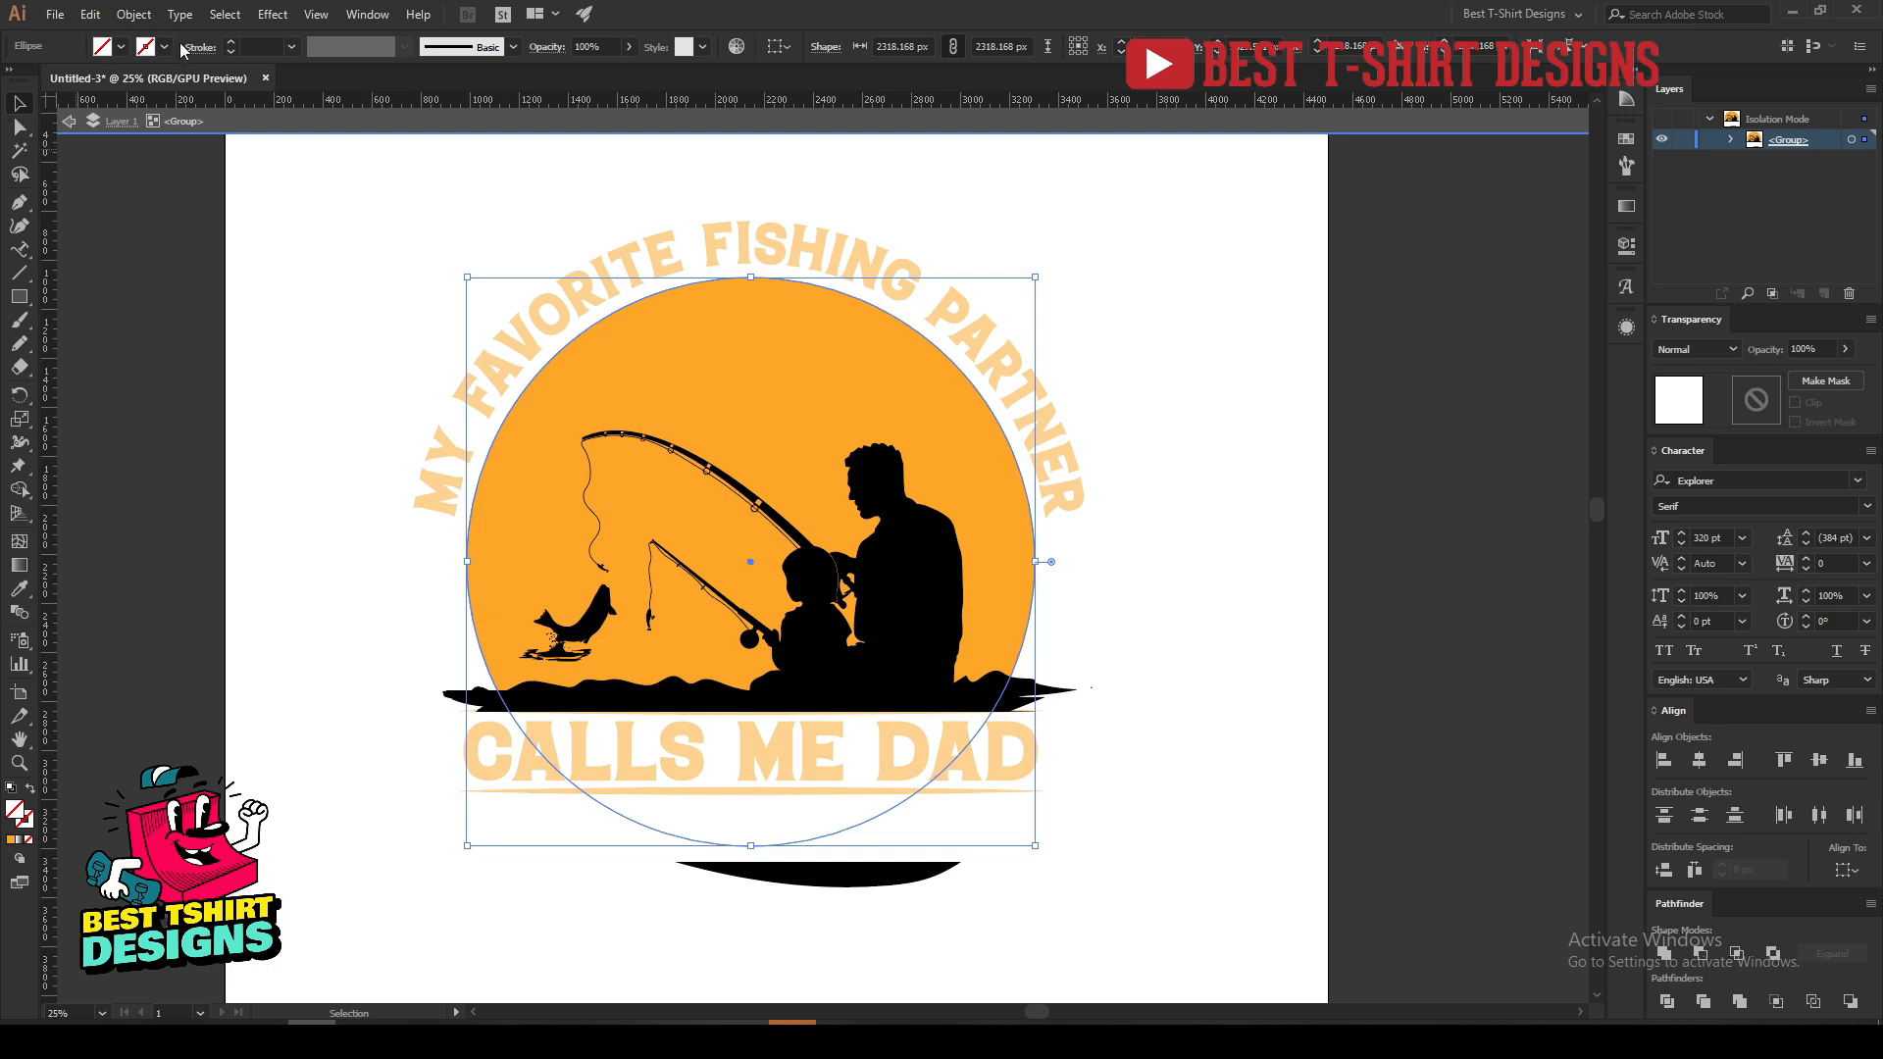
pyautogui.click(323, 505)
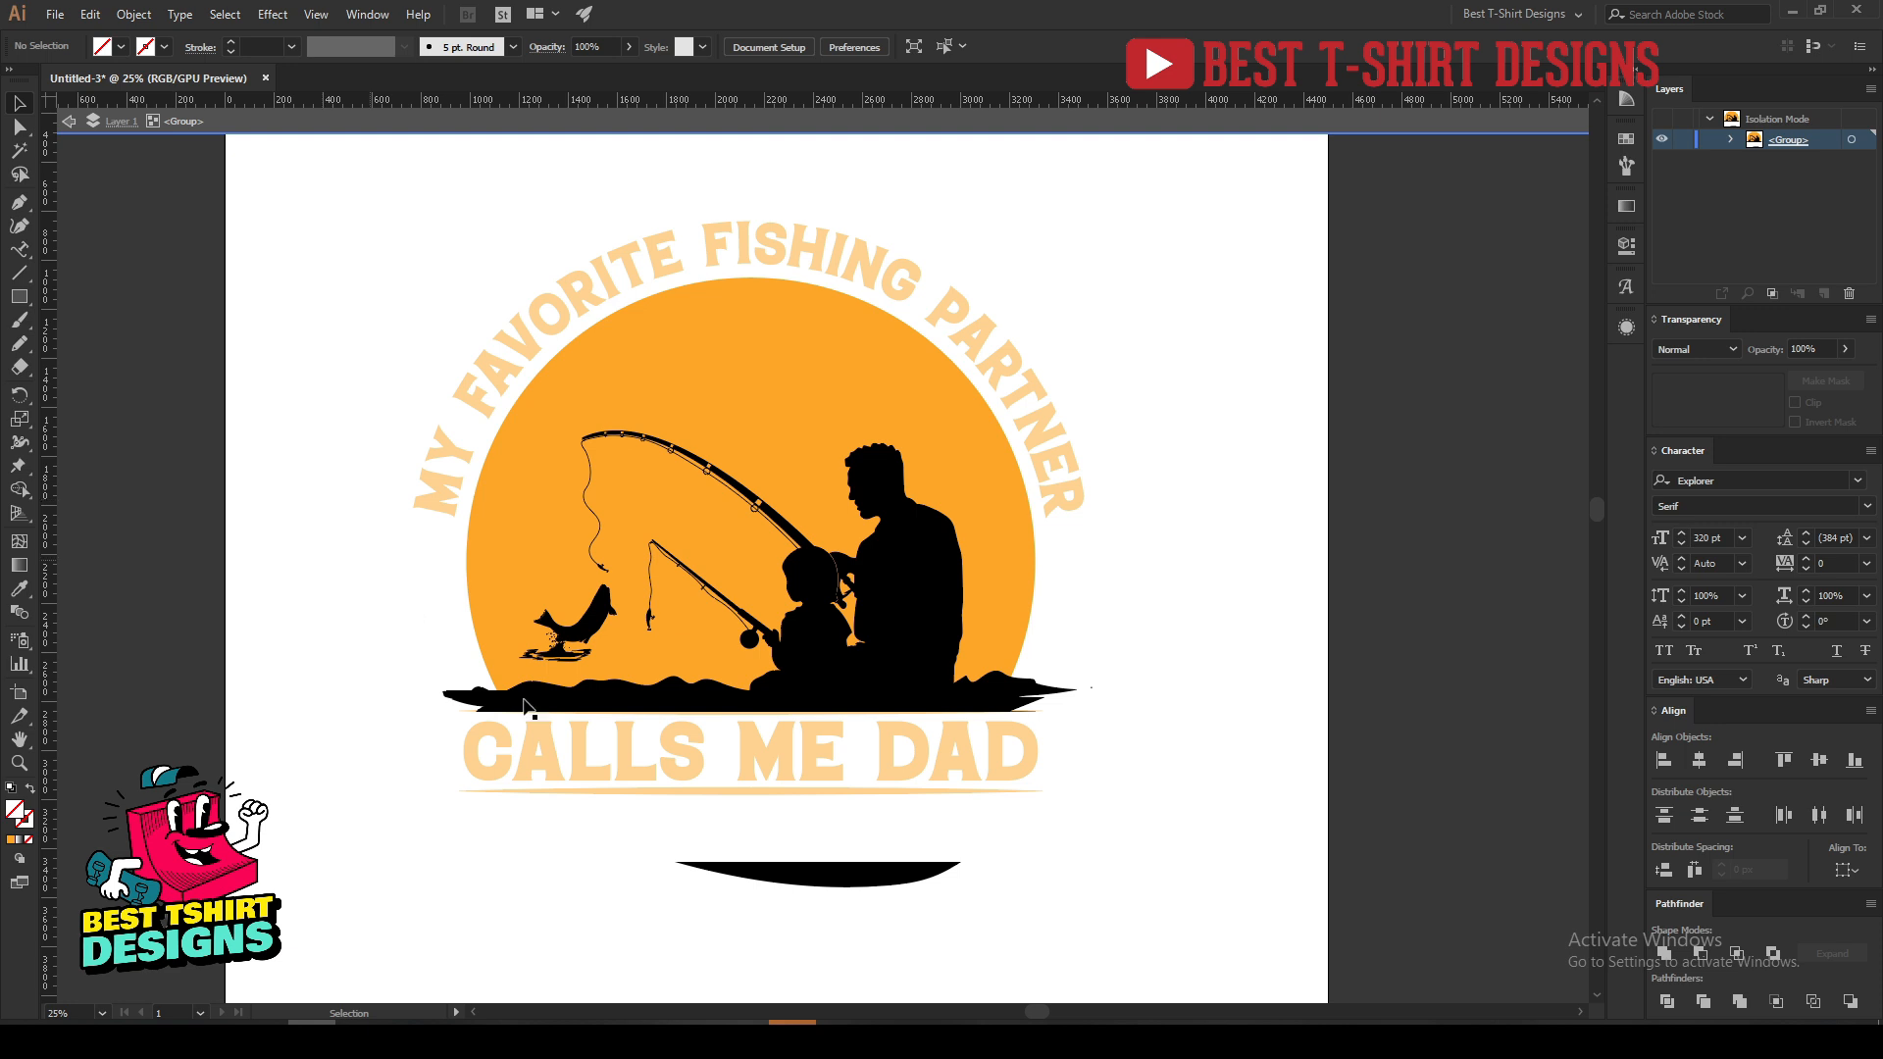
# Cut all the black silhouette artwork and paste it in place into the sun's opacity mask to knock it out of the circle.
pyautogui.click(910, 885)
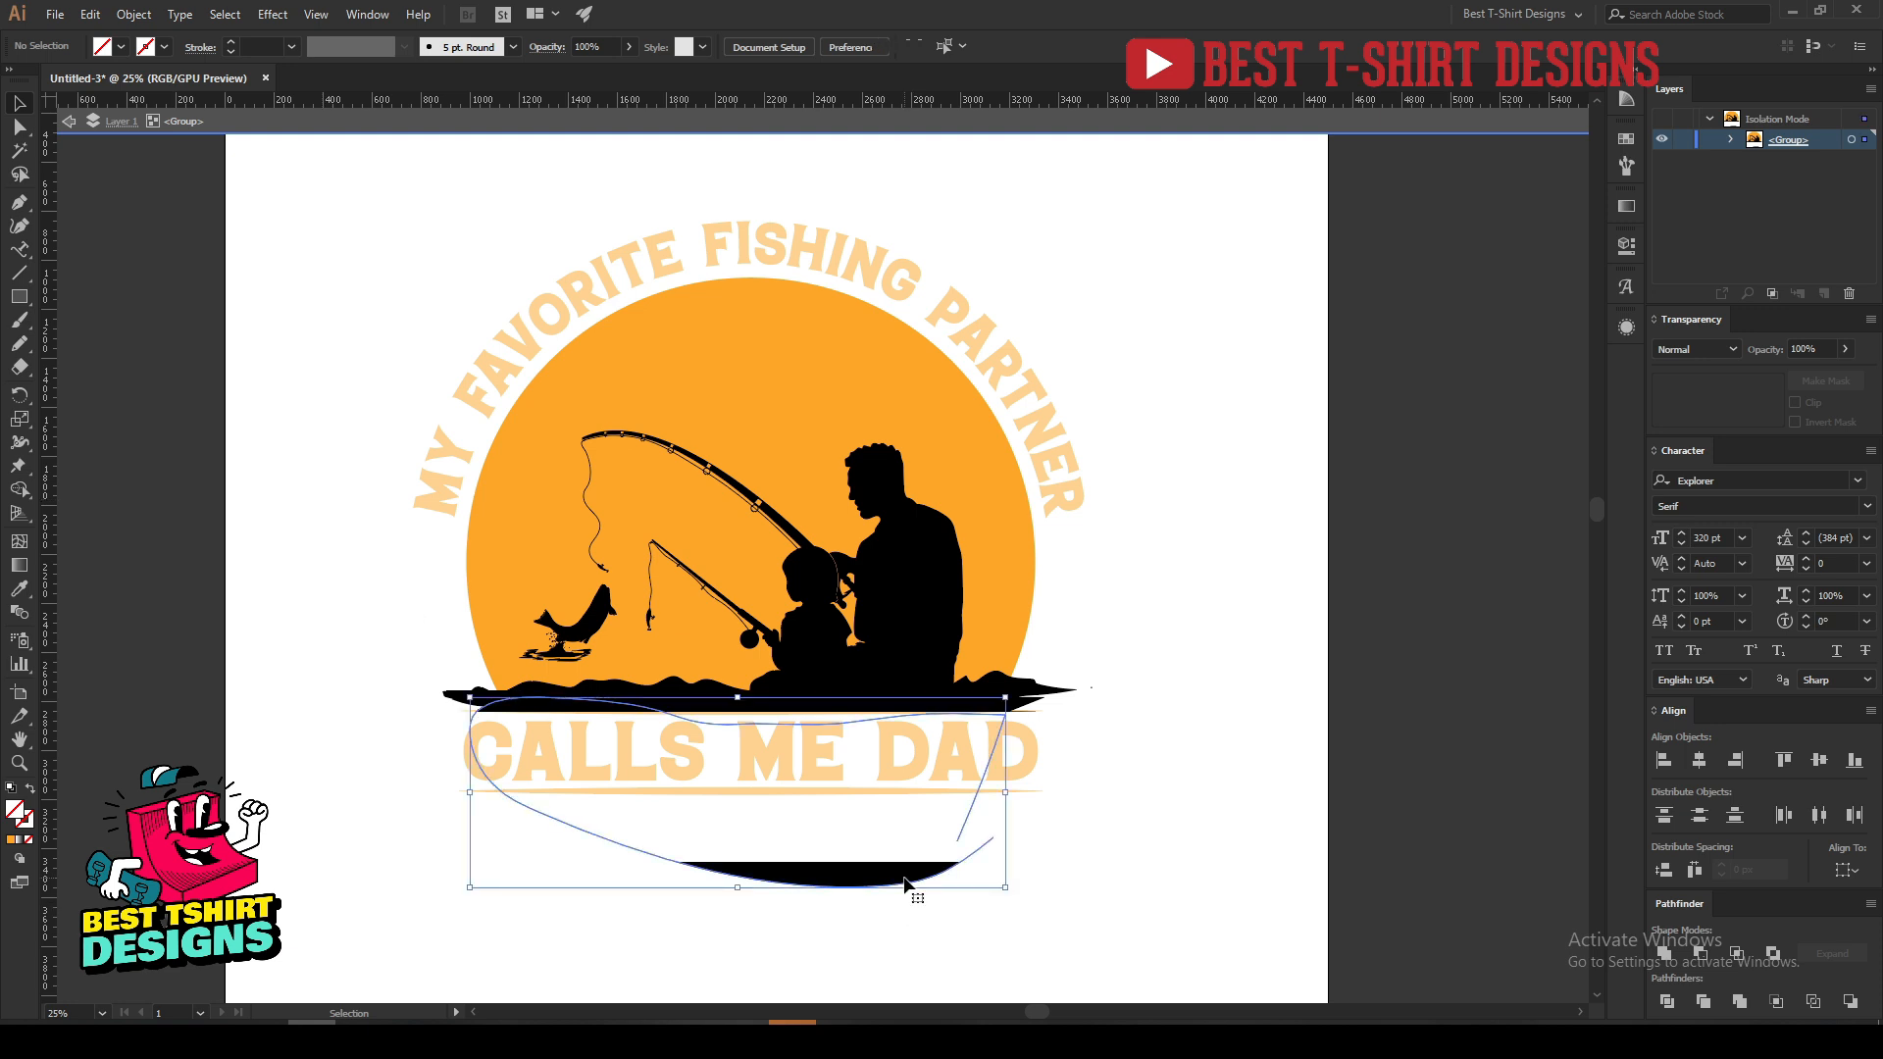
pyautogui.keyDown('shift'); pyautogui.click(922, 552); pyautogui.keyUp('shift')
pyautogui.press('Delete')
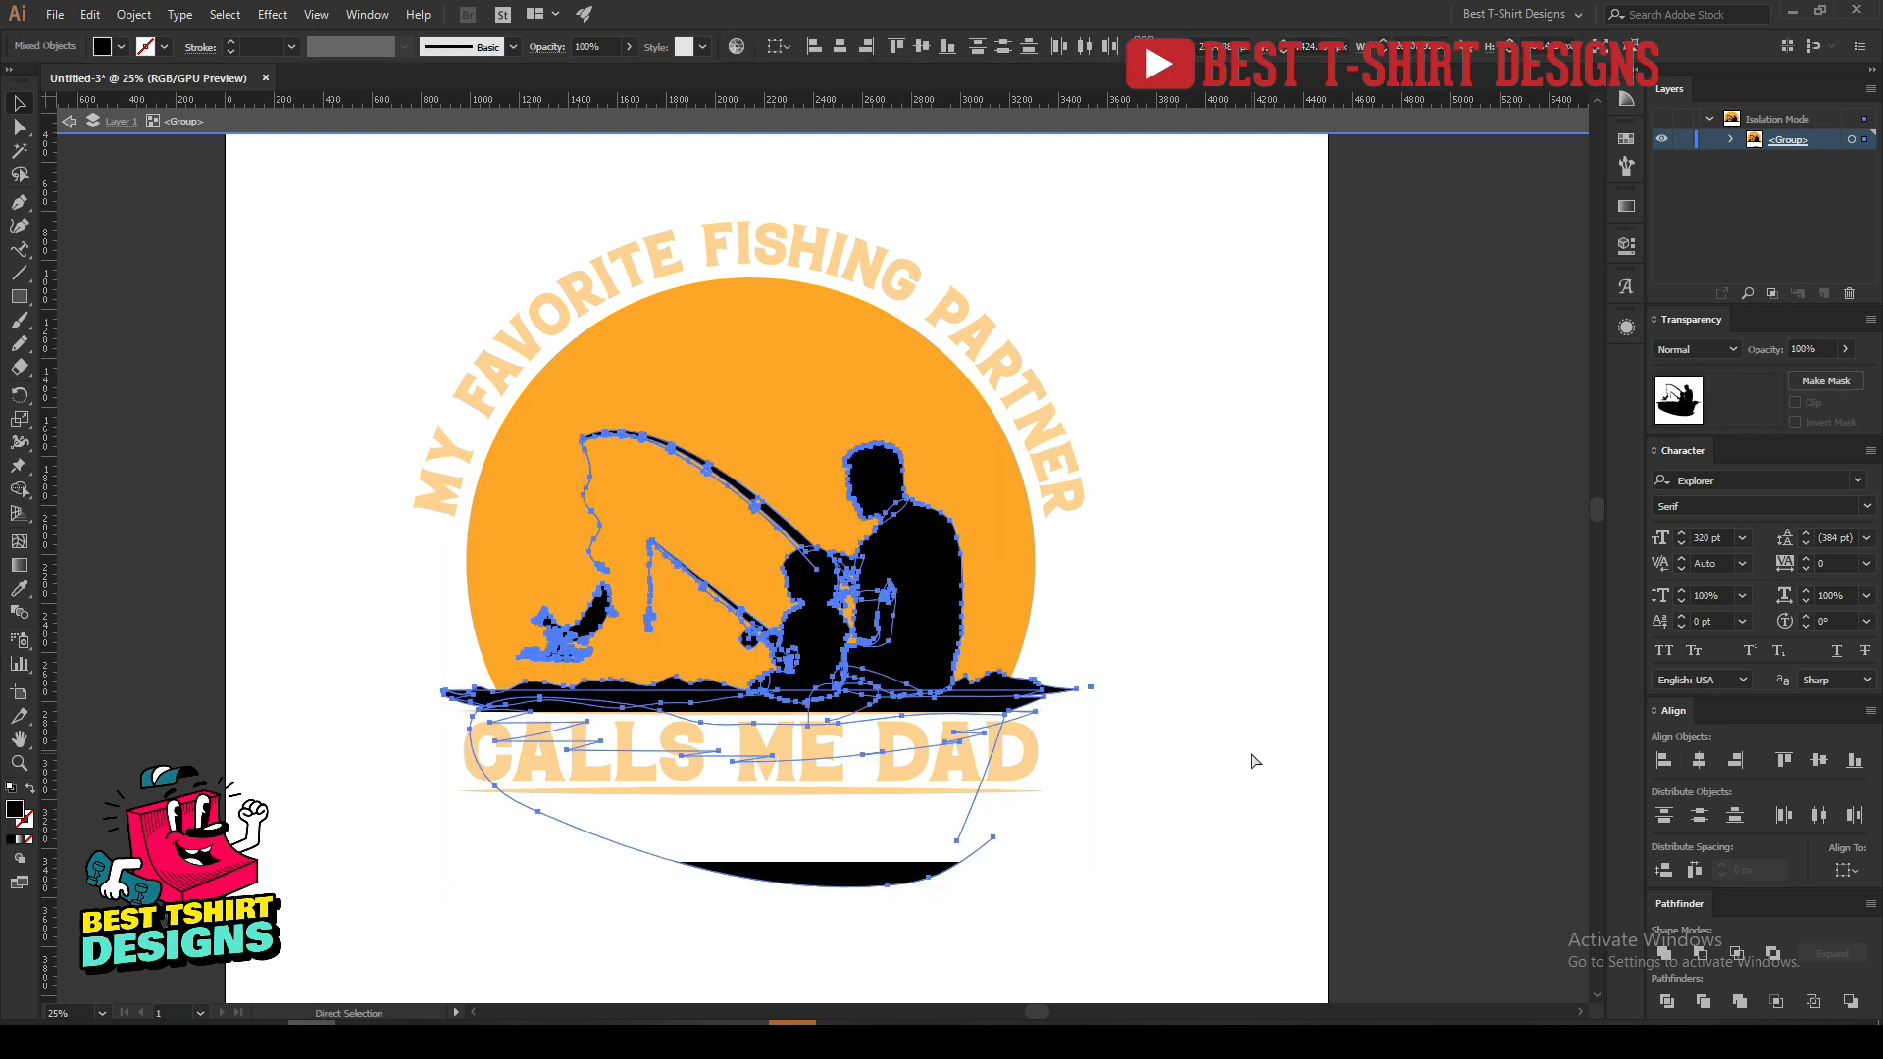
pyautogui.click(862, 497)
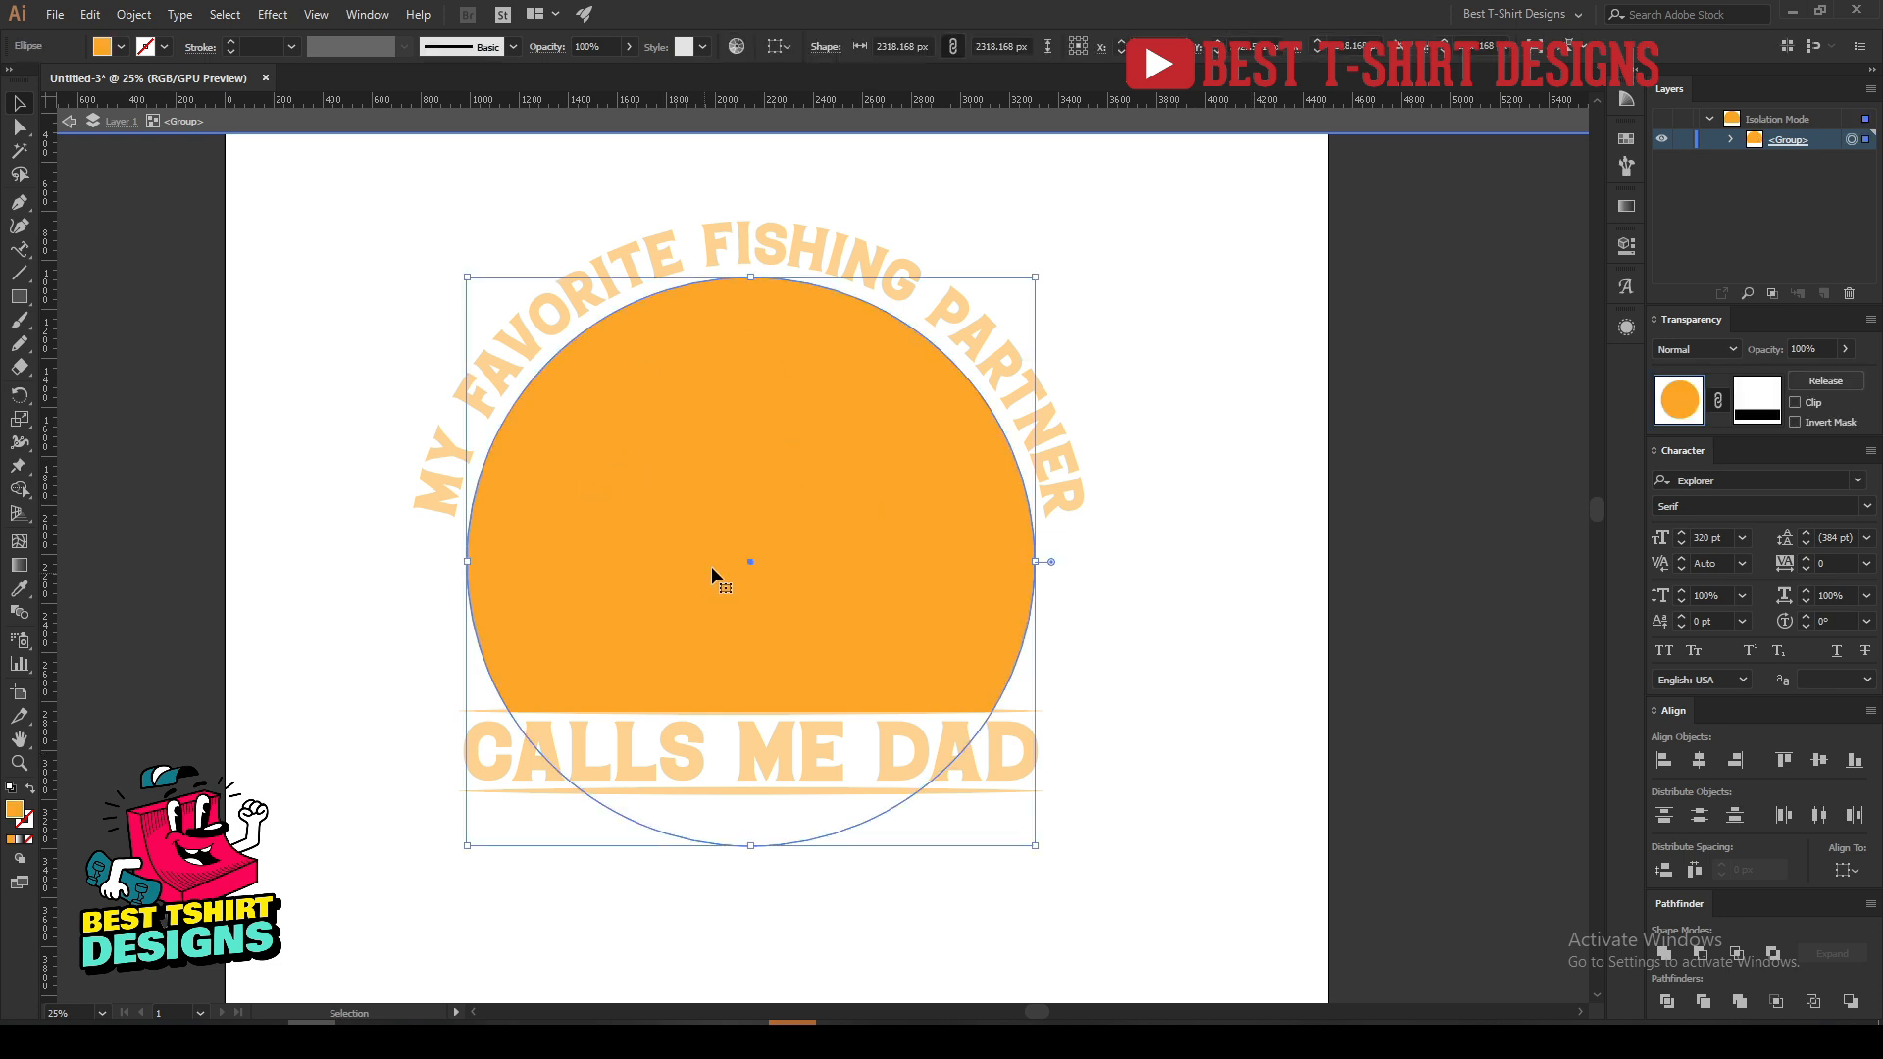
pyautogui.click(1771, 408)
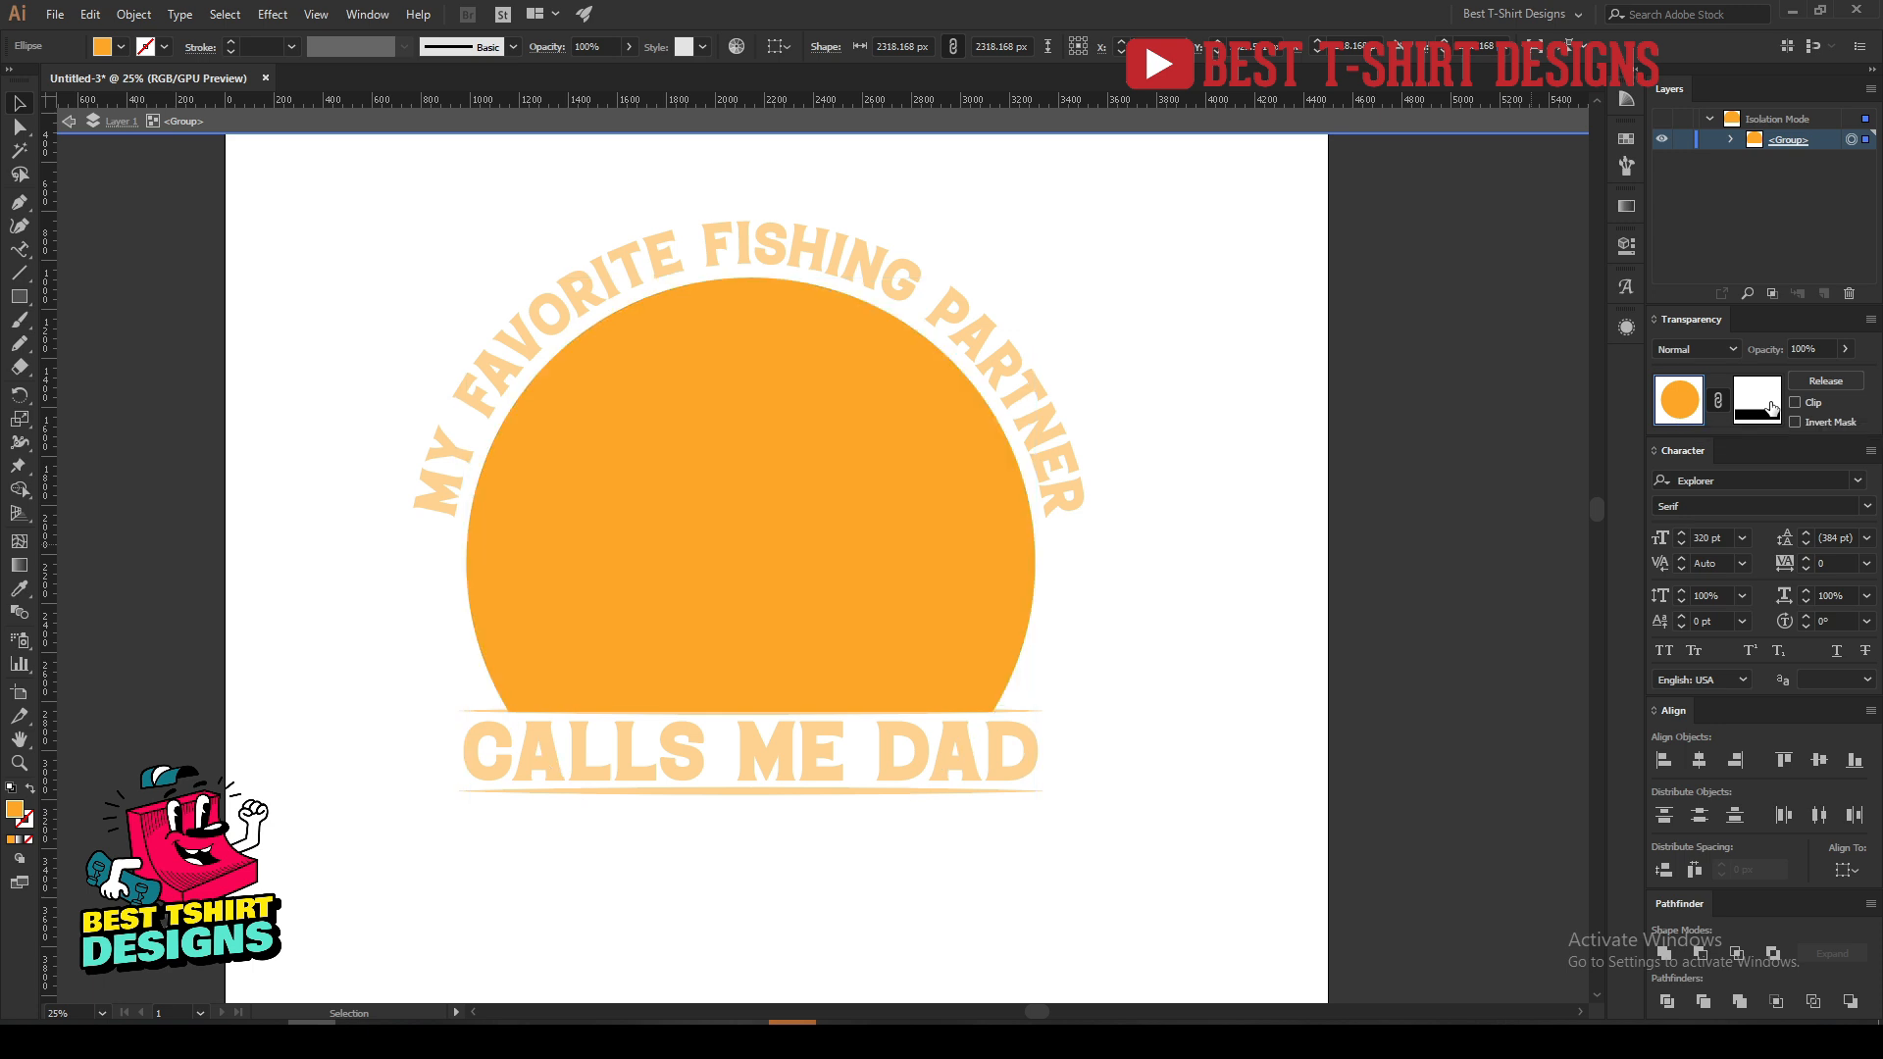
pyautogui.press('a')
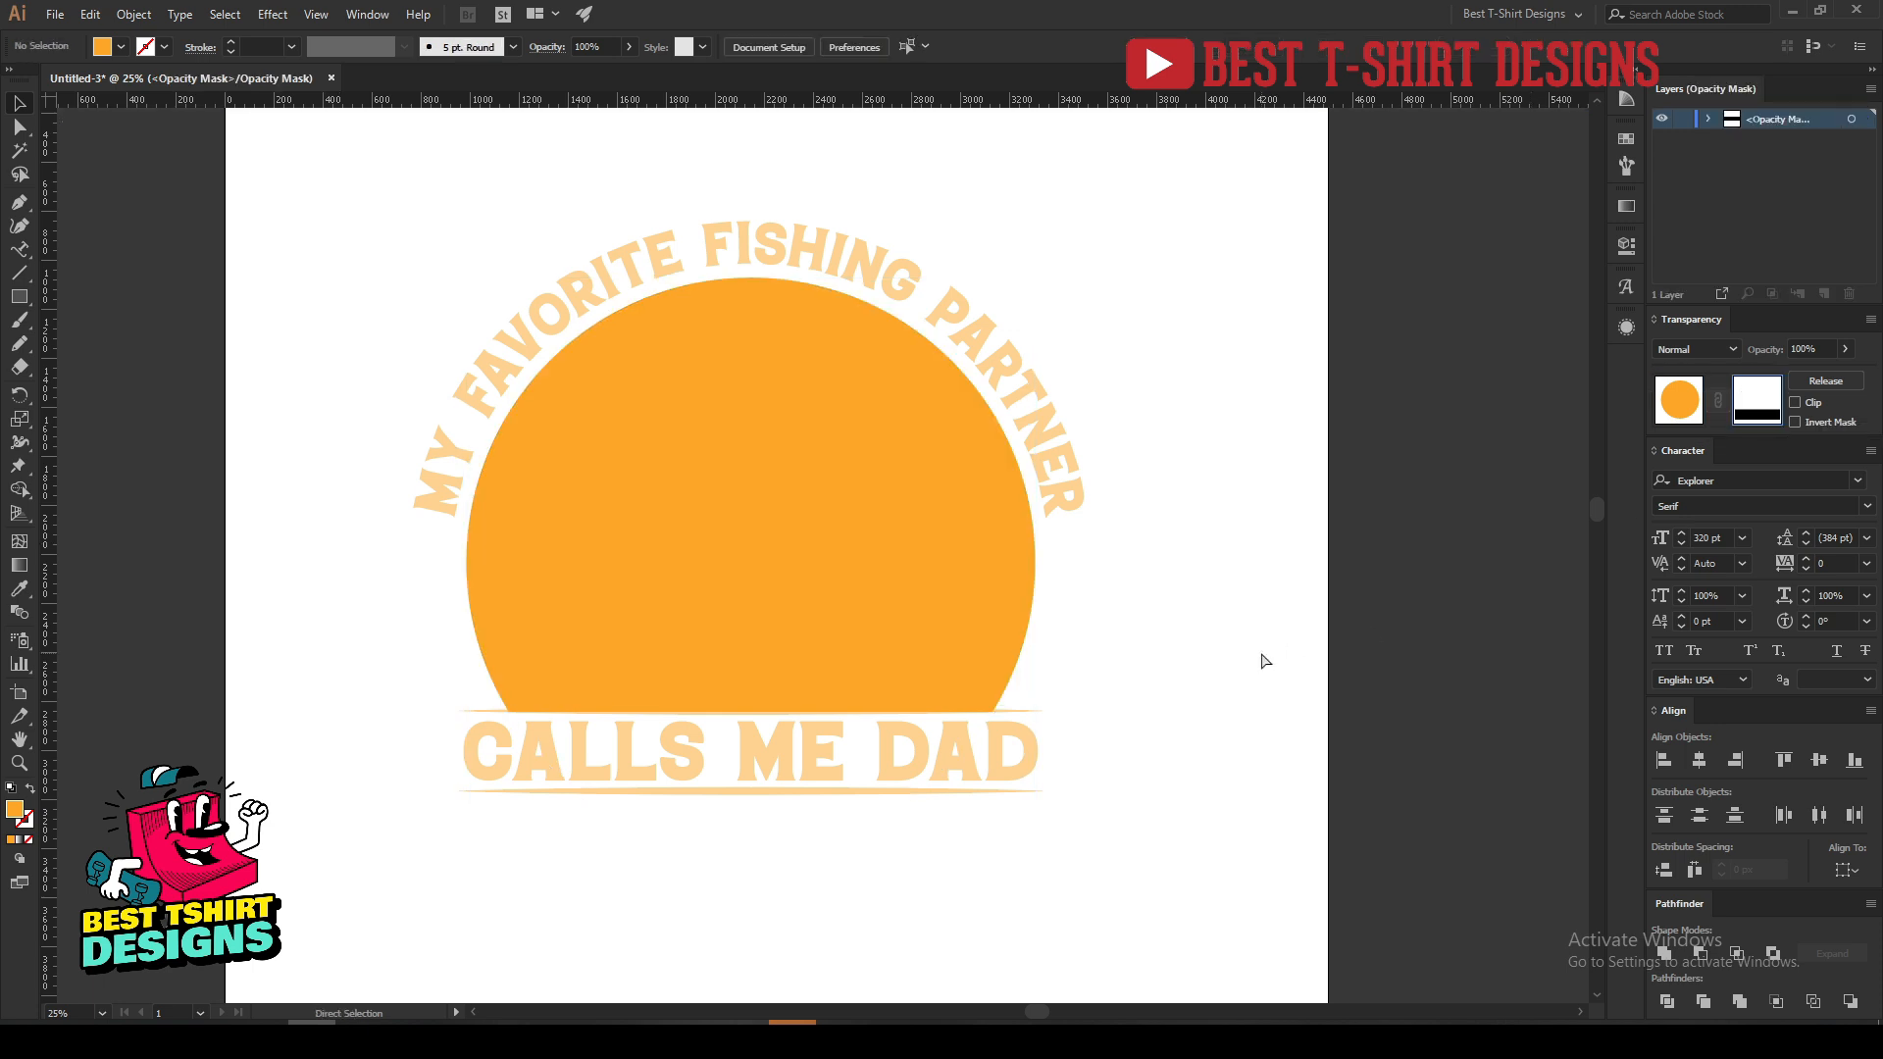
pyautogui.hotkey('ctrl', 'v')
pyautogui.click(1261, 651)
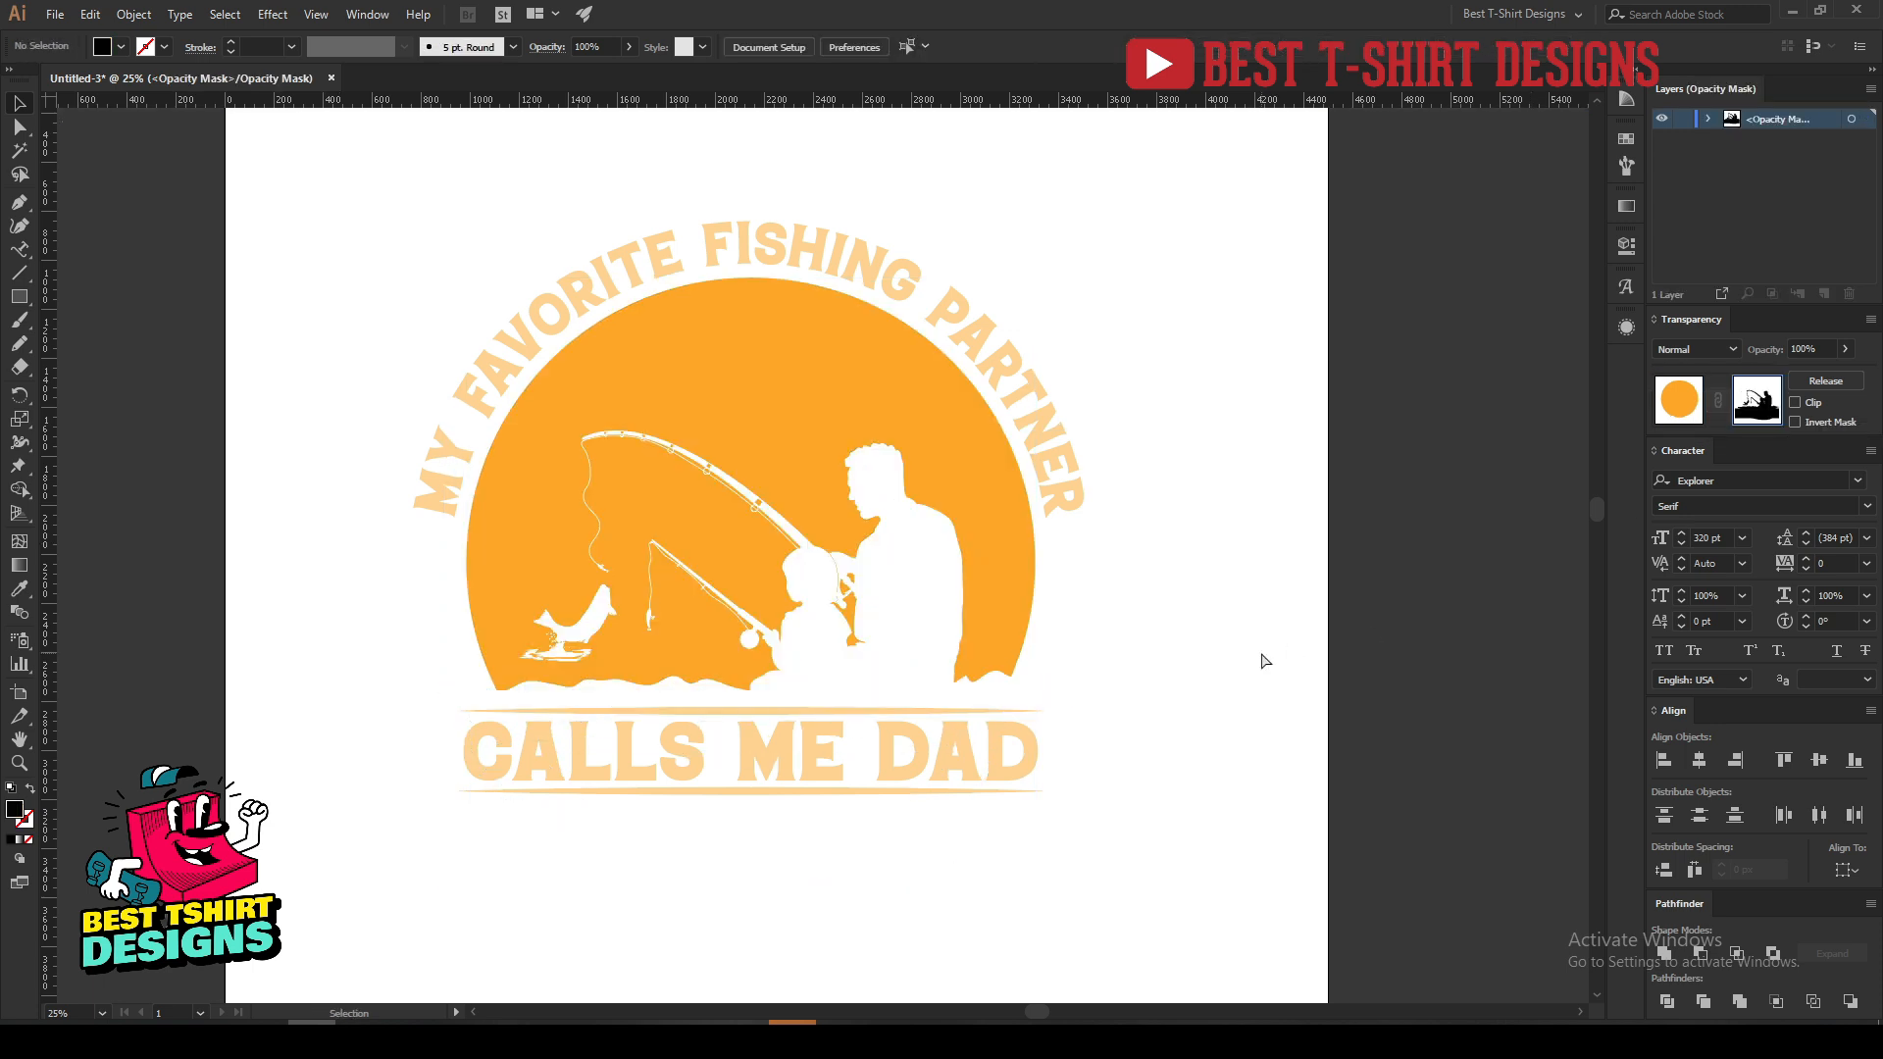
# Finish editing the sun's opacity mask, return to its artwork and leave the isolated sun group.
pyautogui.hotkey('ctrl', 'a')
pyautogui.click(1628, 139)
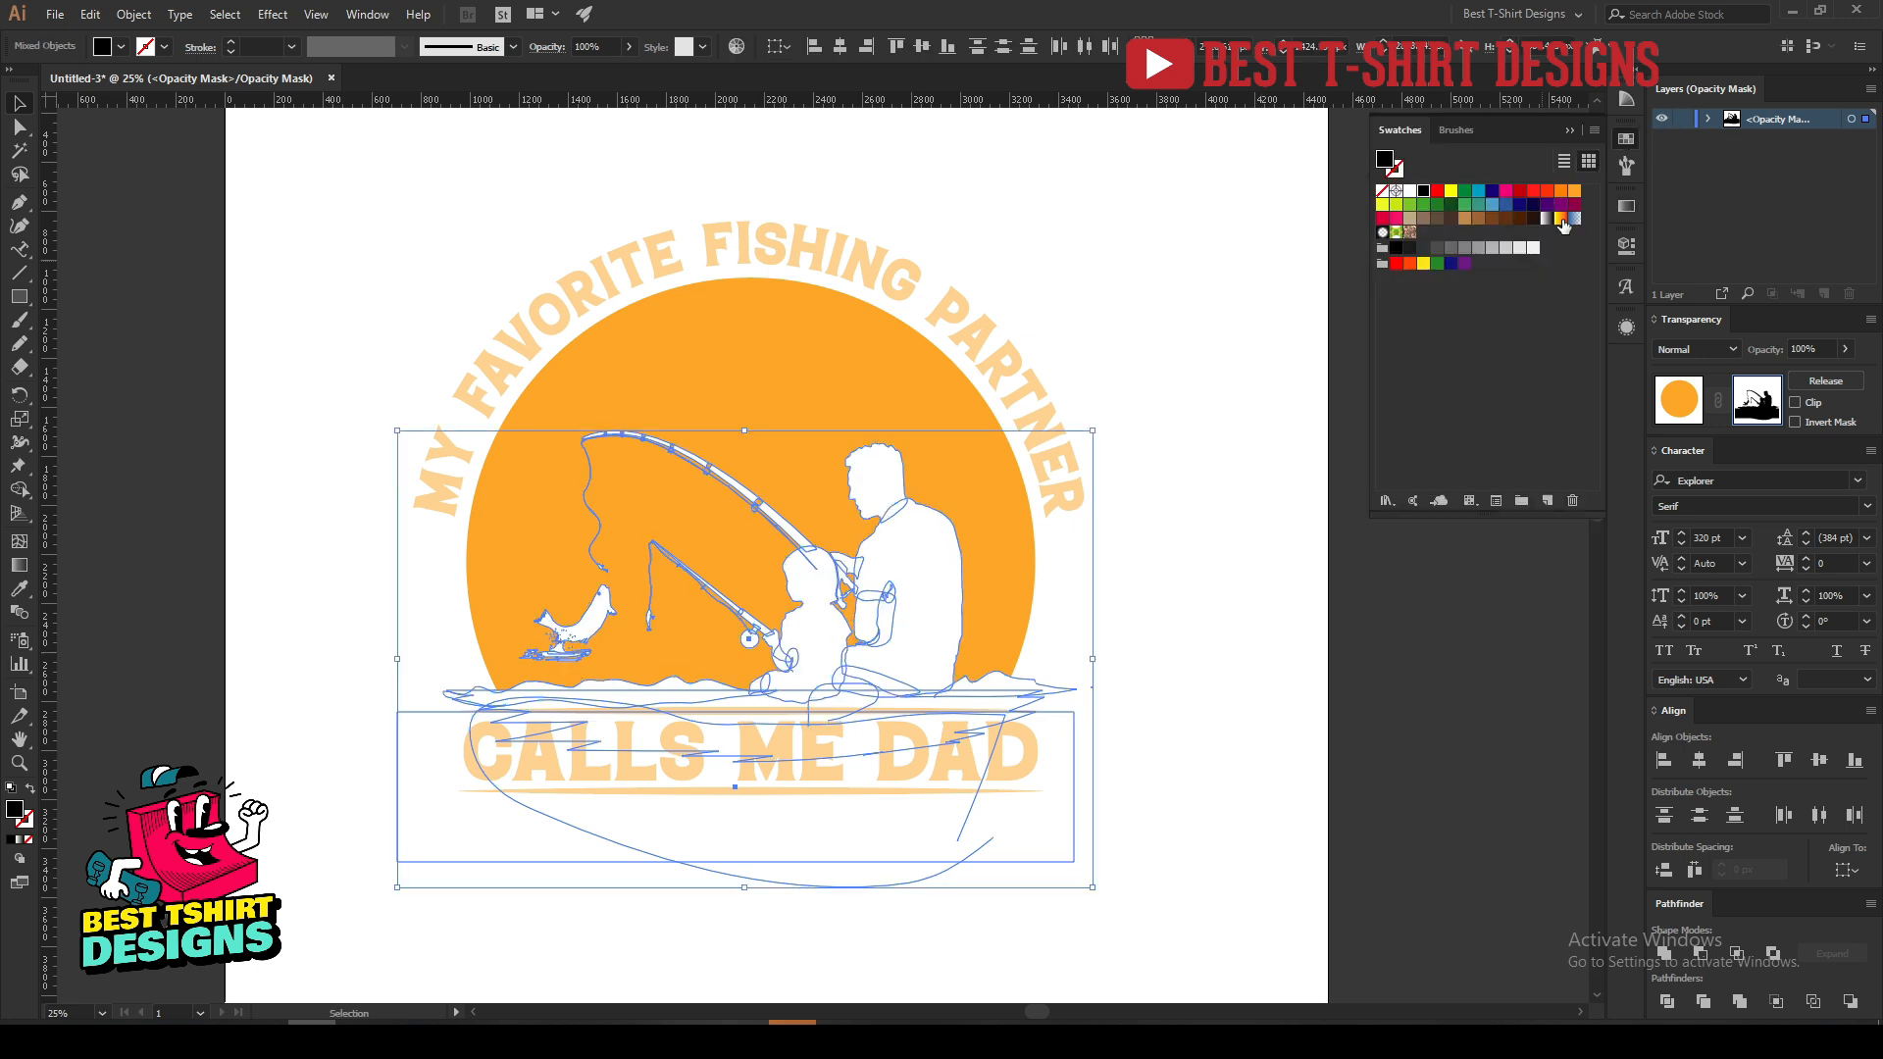
pyautogui.click(1196, 517)
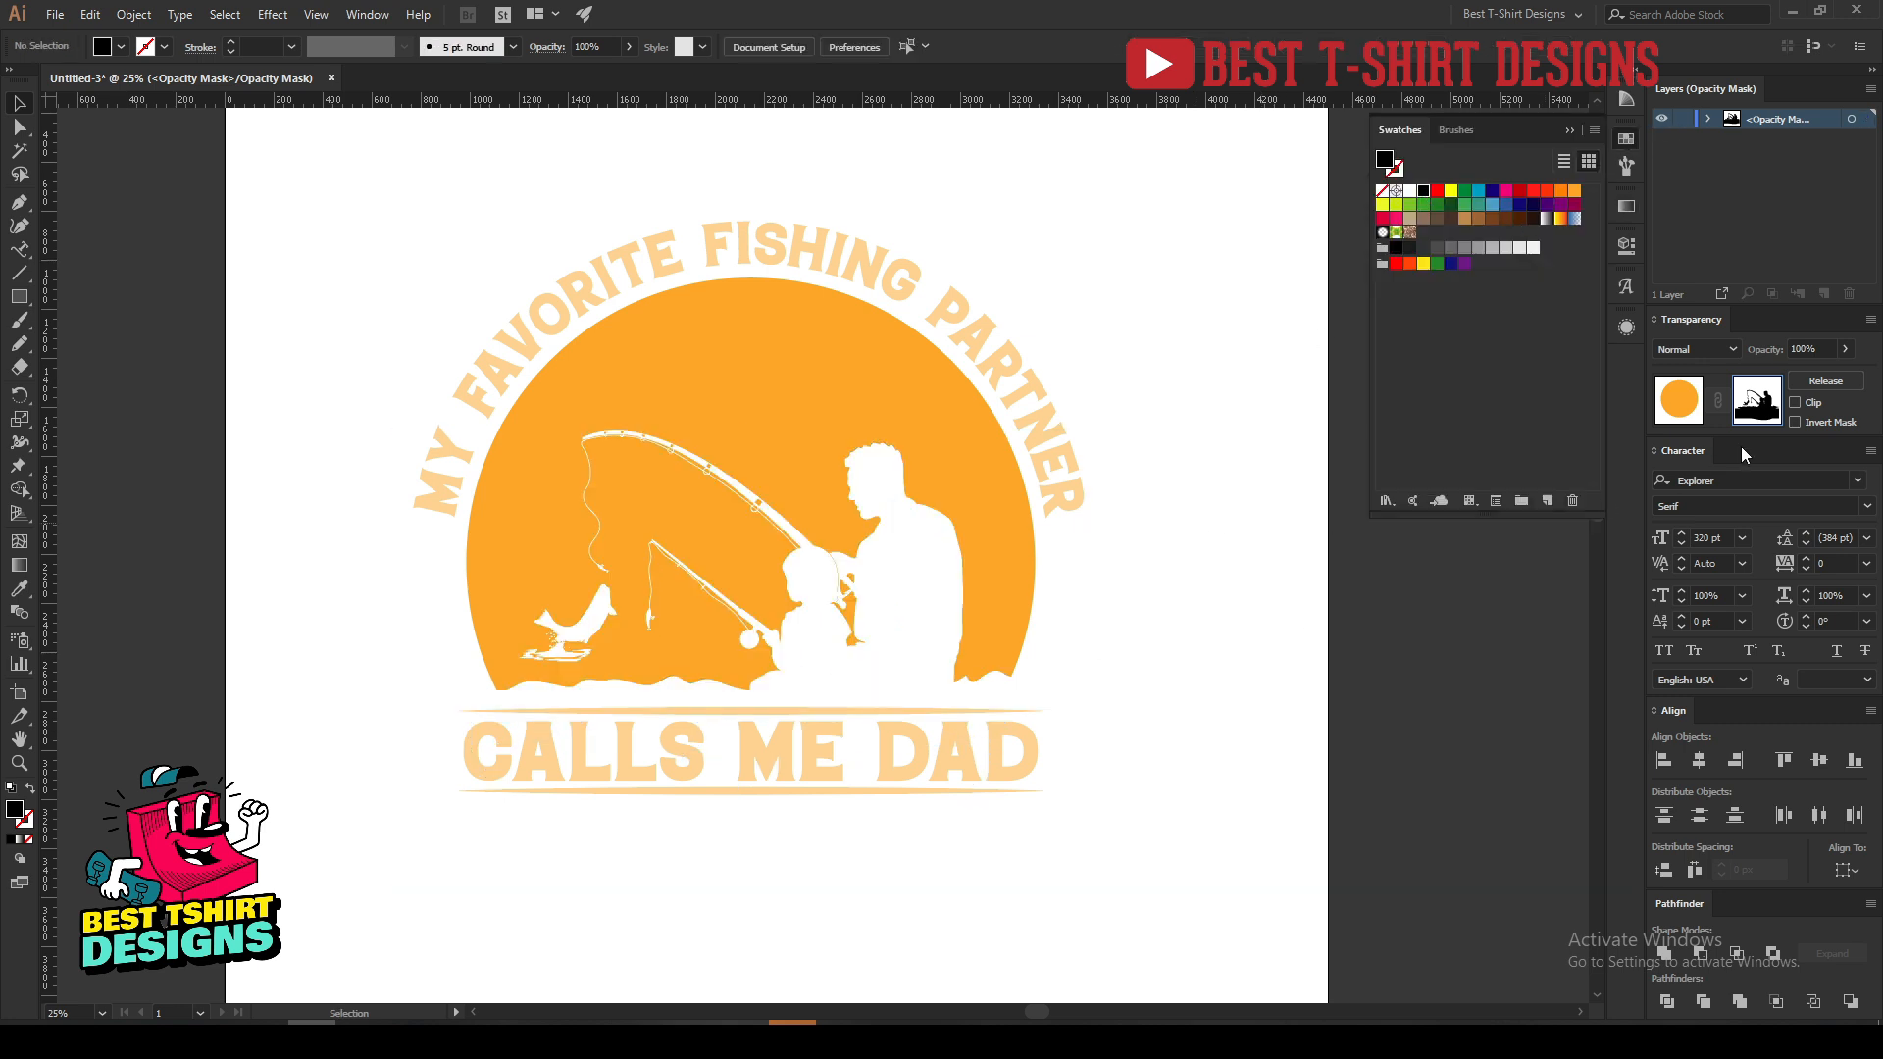
pyautogui.click(1688, 402)
pyautogui.click(1277, 626)
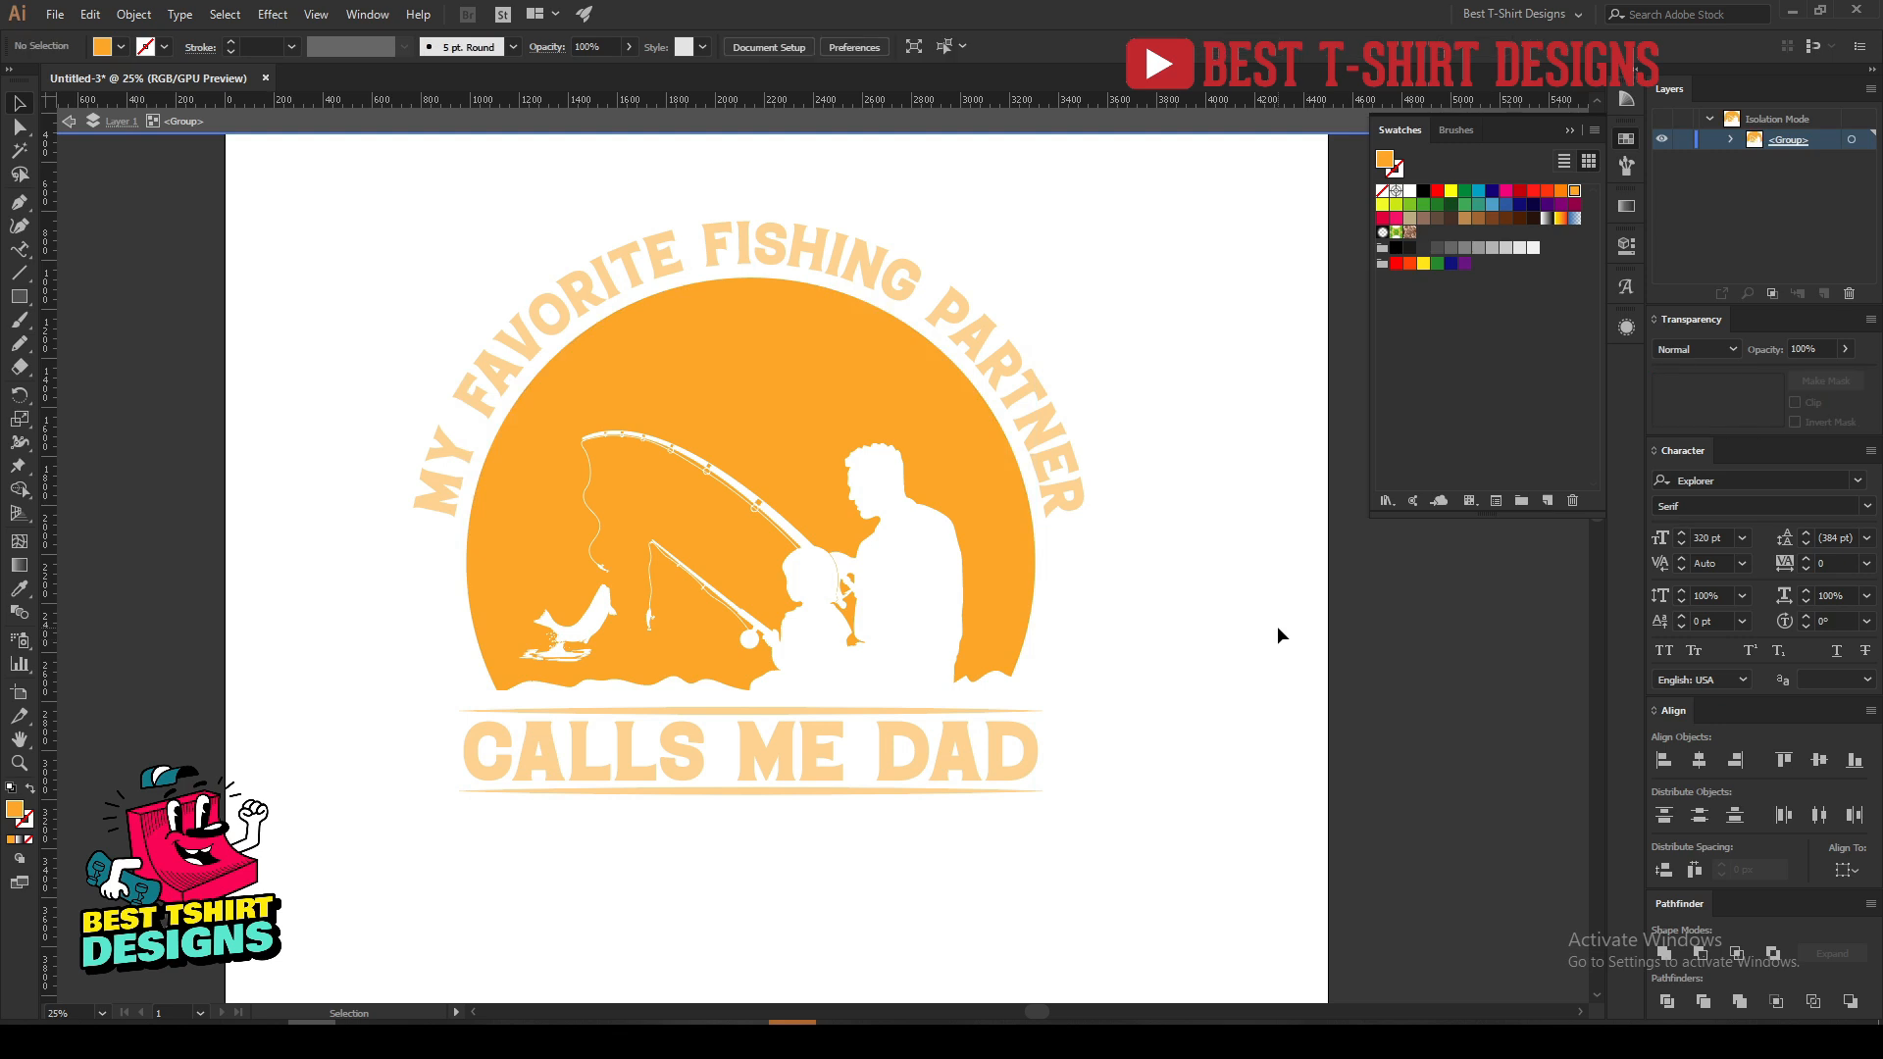
pyautogui.scroll(1, 1261, 713)
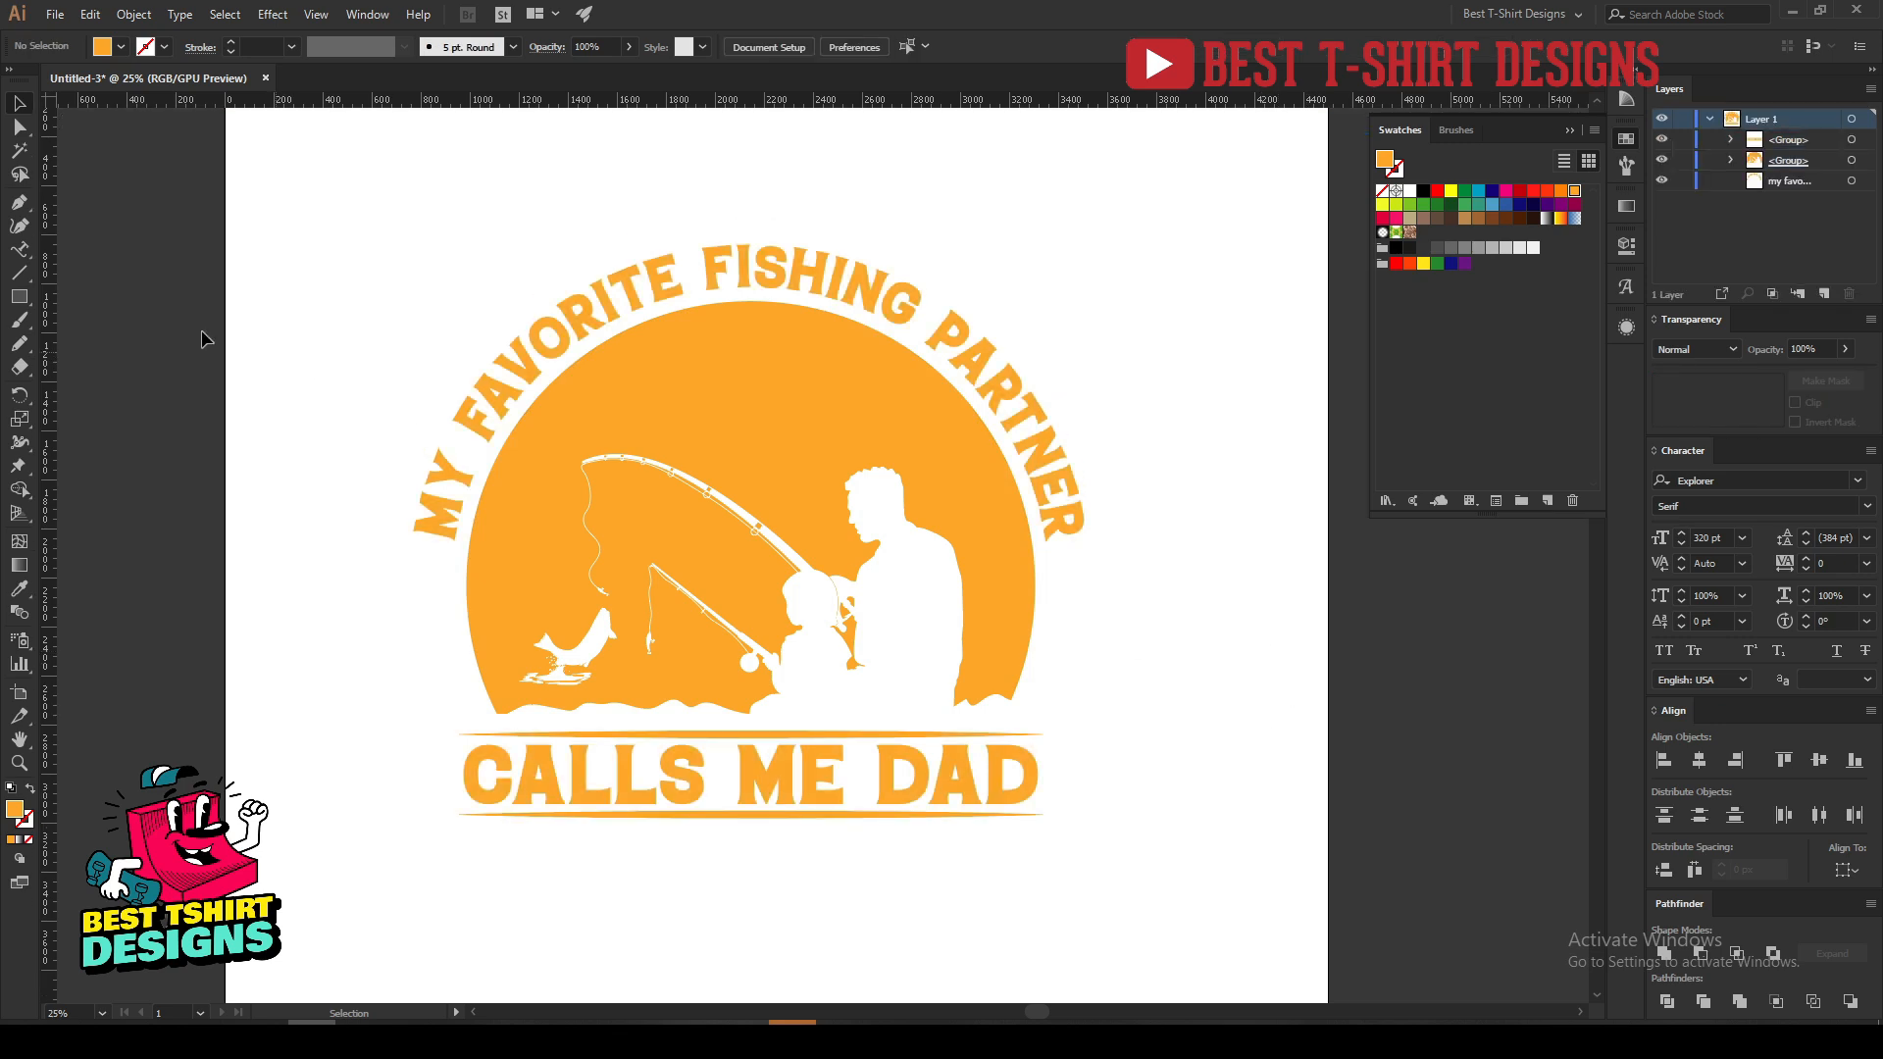
# Draw a black rectangle of about 3648 × 2972 px around the whole design and send it to the back.
pyautogui.click(19, 297)
pyautogui.moveTo(313, 196); pyautogui.dragTo(1208, 924)
pyautogui.click(1422, 192)
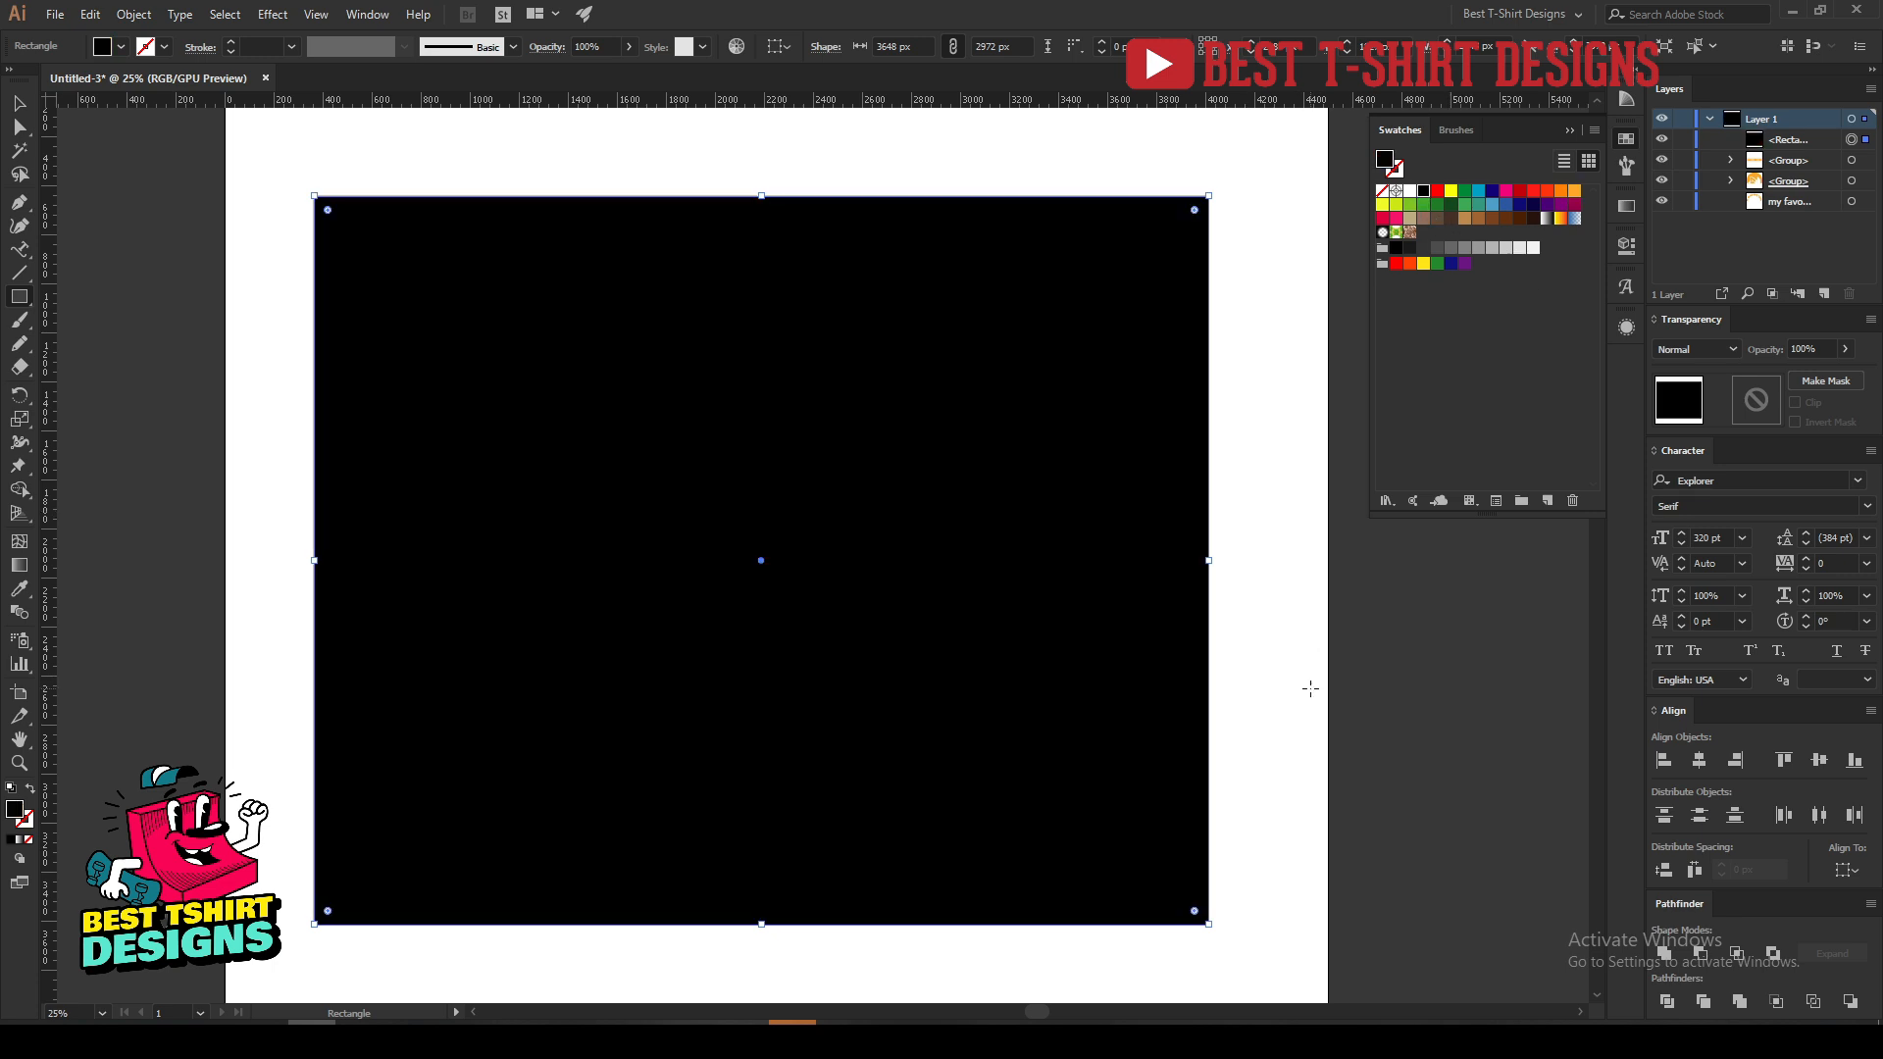
pyautogui.hotkey('ctrl', 'shift', '[')
pyautogui.press('v')
pyautogui.click(1309, 696)
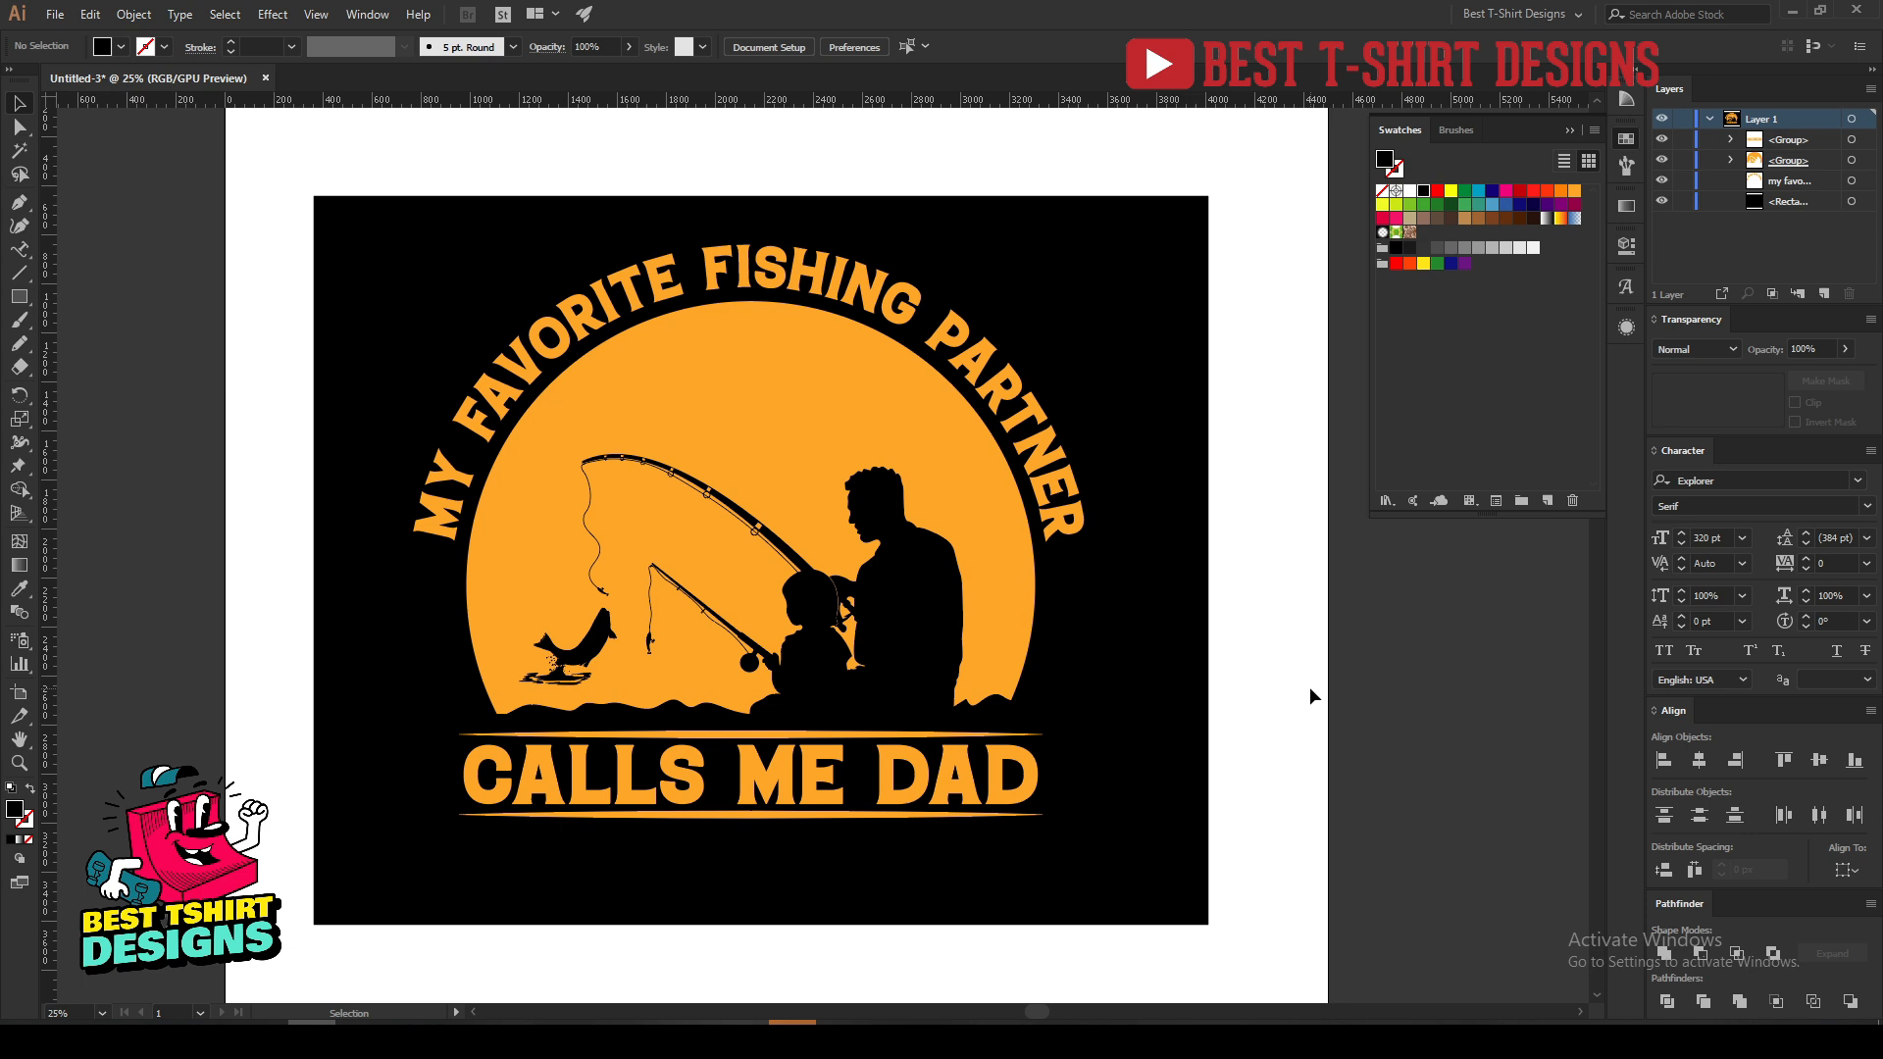
# Draw a thin tapered streak about 1331 px long across the sun's upper part in its opacity mask and fill it black.
pyautogui.click(719, 399)
pyautogui.scroll(1, 746, 400)
pyautogui.click(1825, 380)
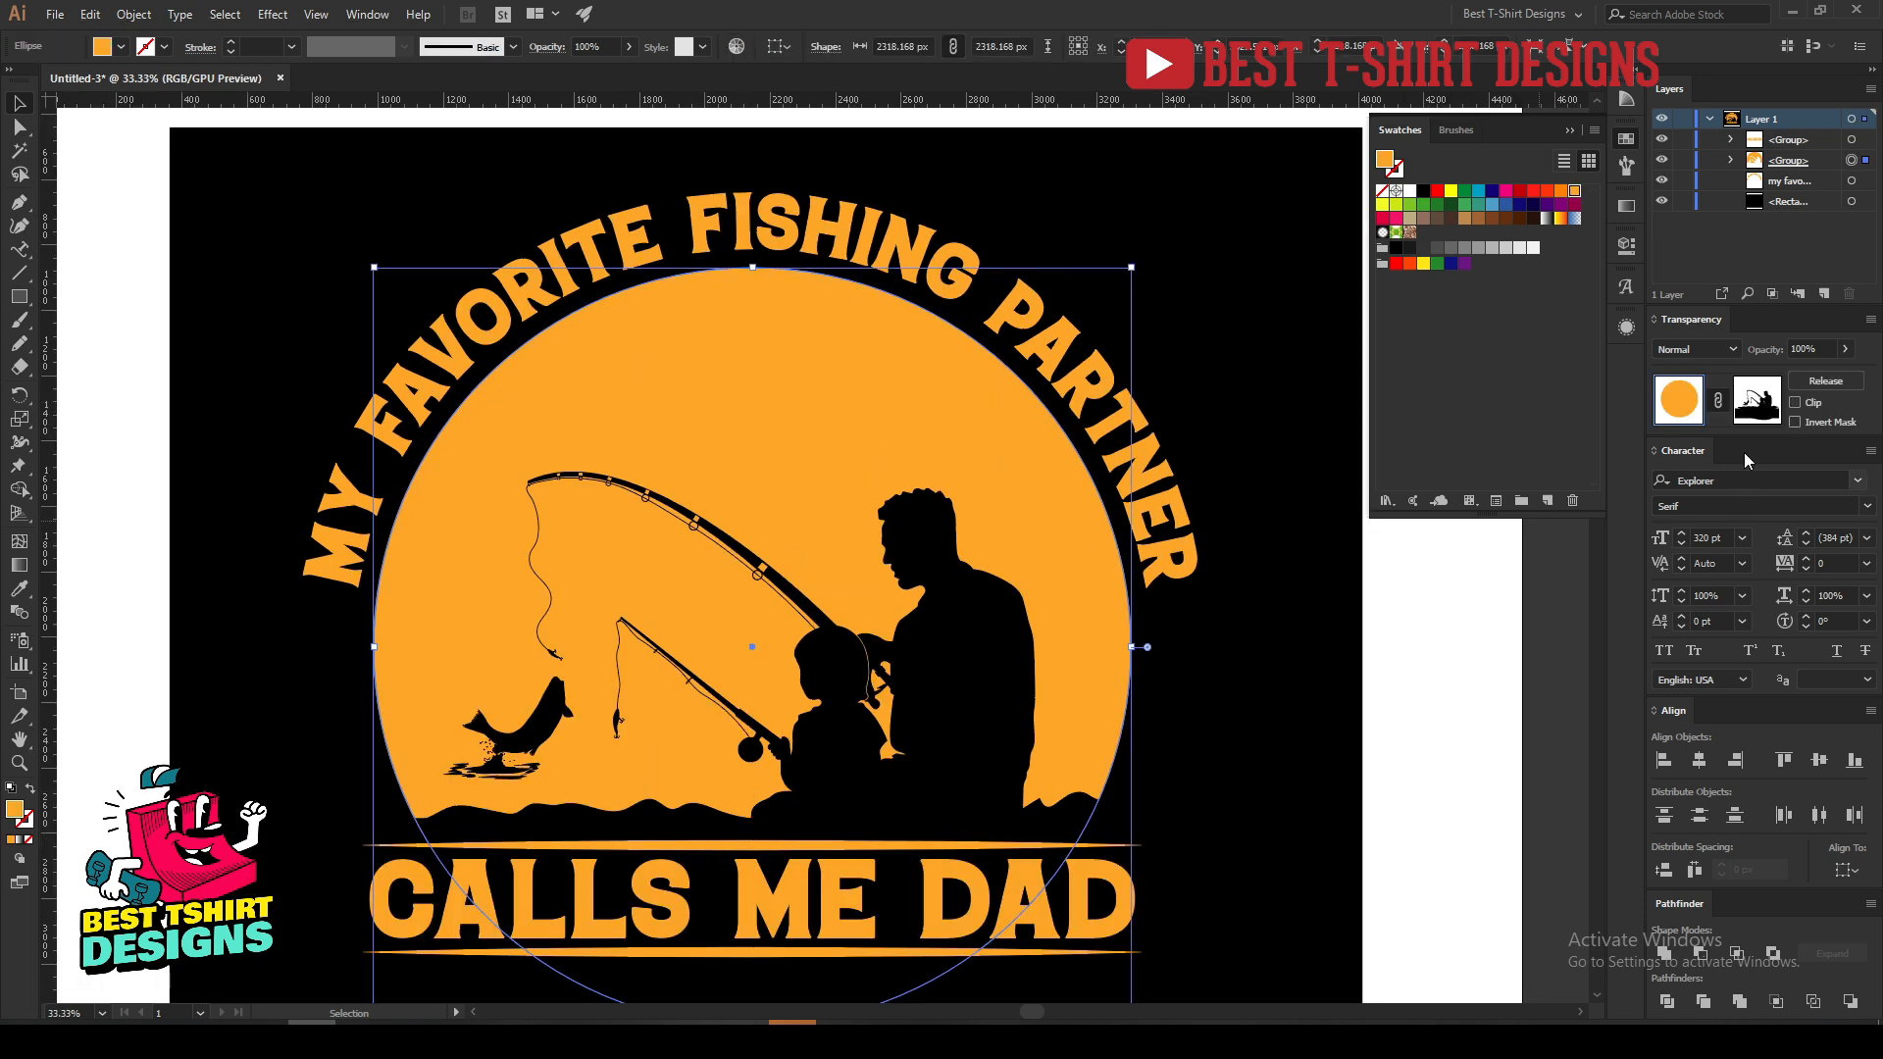
pyautogui.click(19, 202)
pyautogui.click(827, 375)
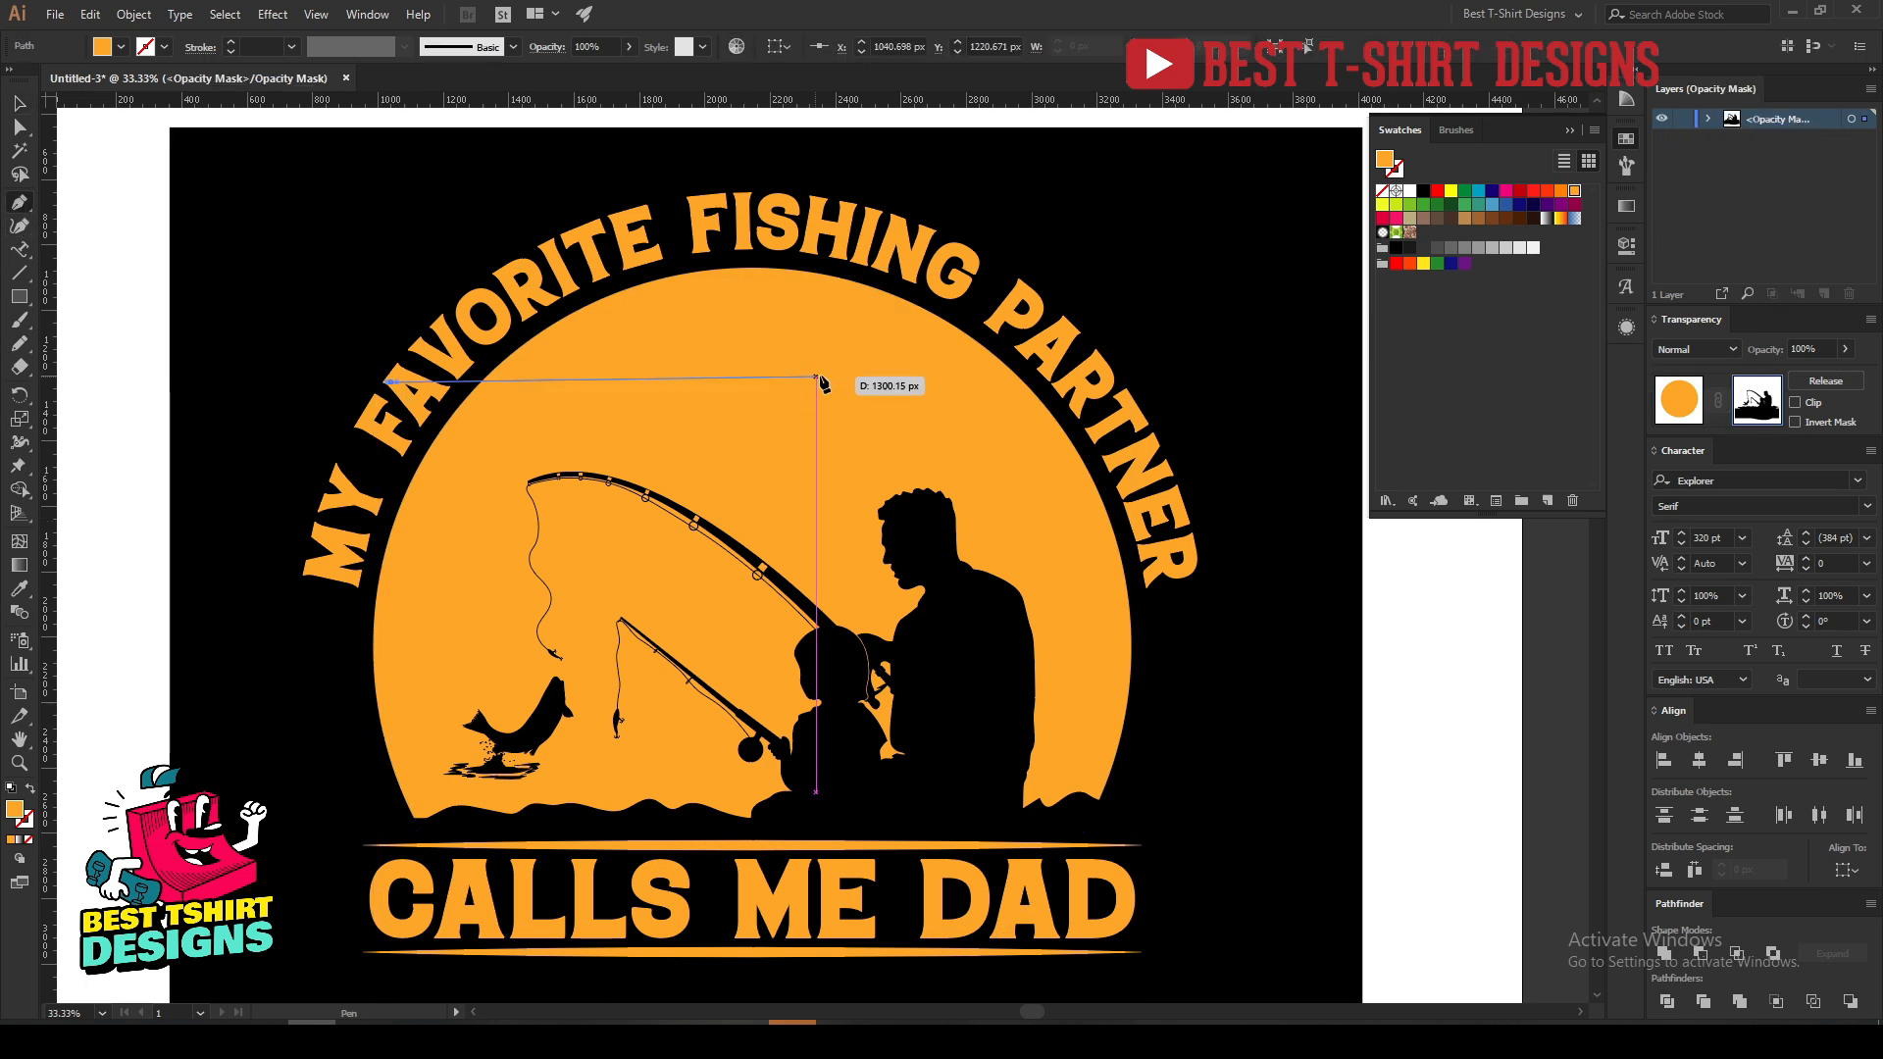
pyautogui.click(421, 394)
pyautogui.press('v')
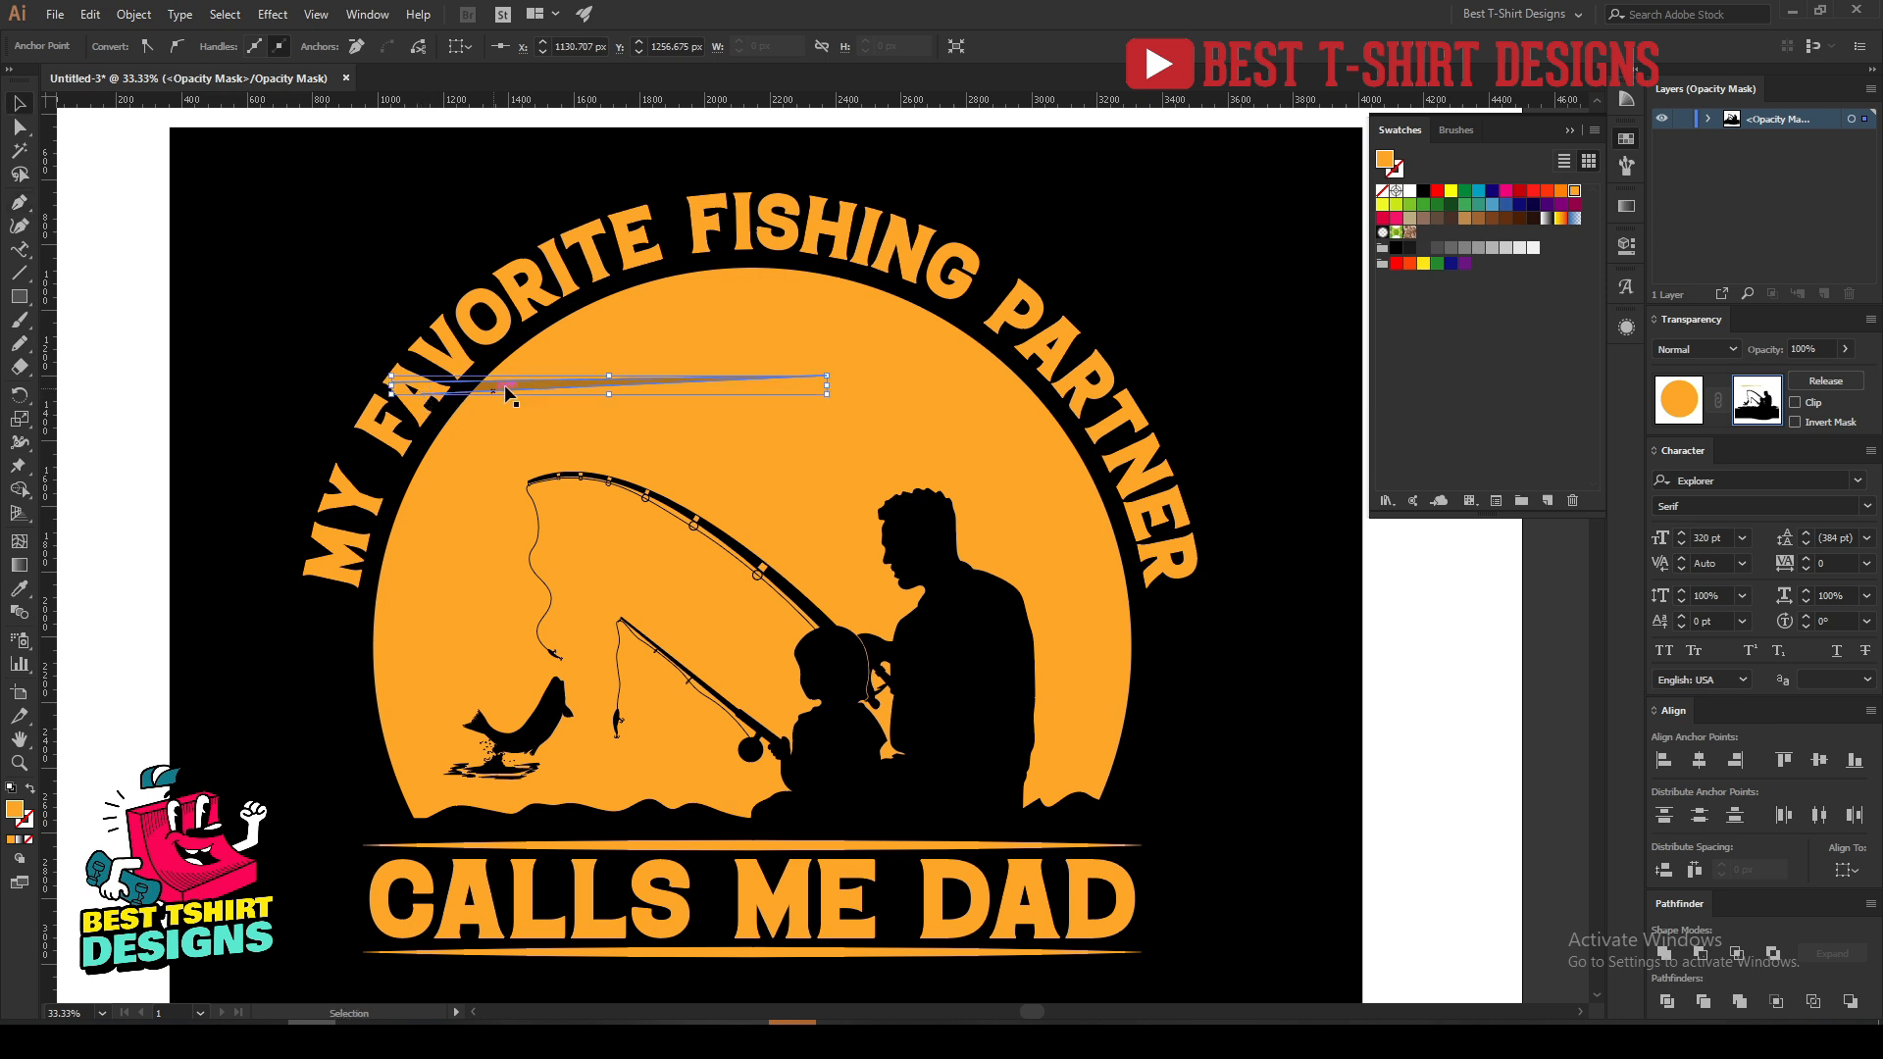
pyautogui.click(1423, 197)
pyautogui.click(1403, 601)
# Copy the streak to the sun's lower left edge and, rotated 180°, to two heights along its right edge.
pyautogui.moveTo(659, 382); pyautogui.dragTo(510, 612)
pyautogui.moveTo(668, 598); pyautogui.dragTo(1373, 629)
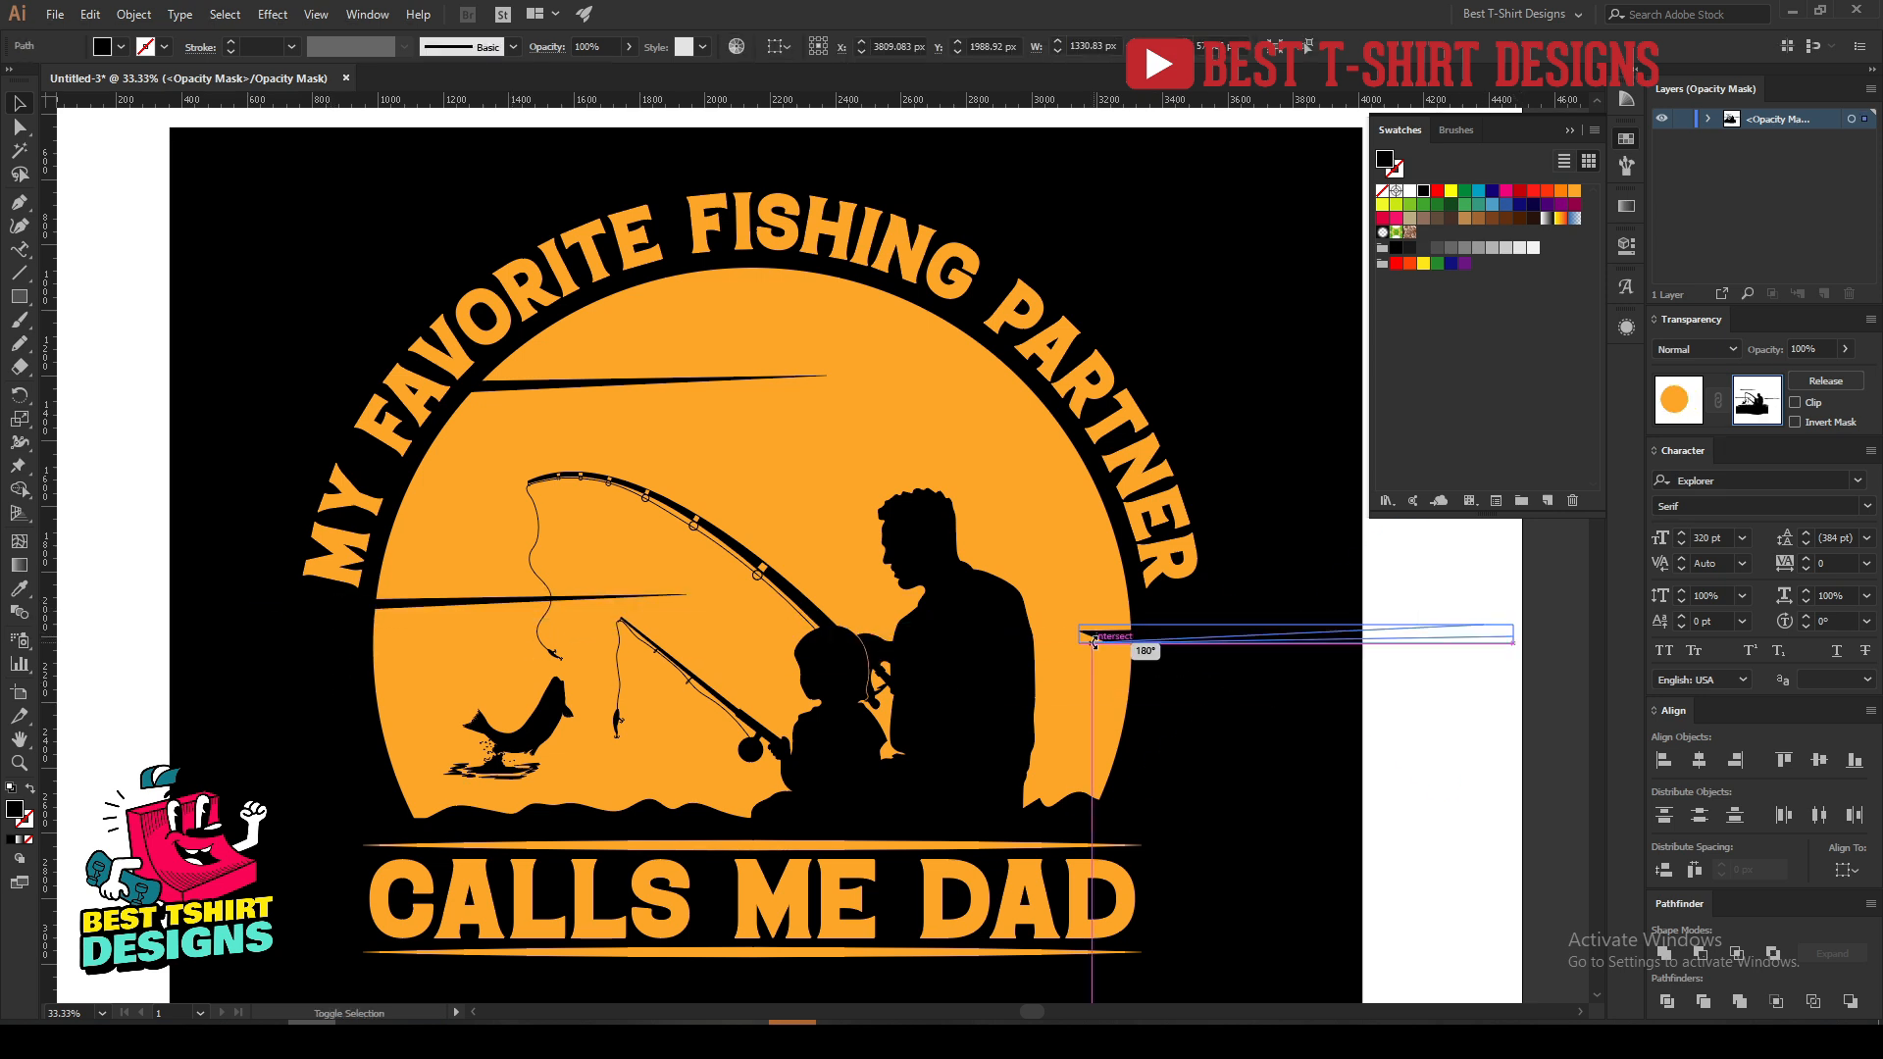
pyautogui.moveTo(1330, 625); pyautogui.dragTo(1098, 595)
pyautogui.moveTo(1216, 604); pyautogui.dragTo(1093, 444)
pyautogui.hotkey('ctrl', 'shift', 'a')
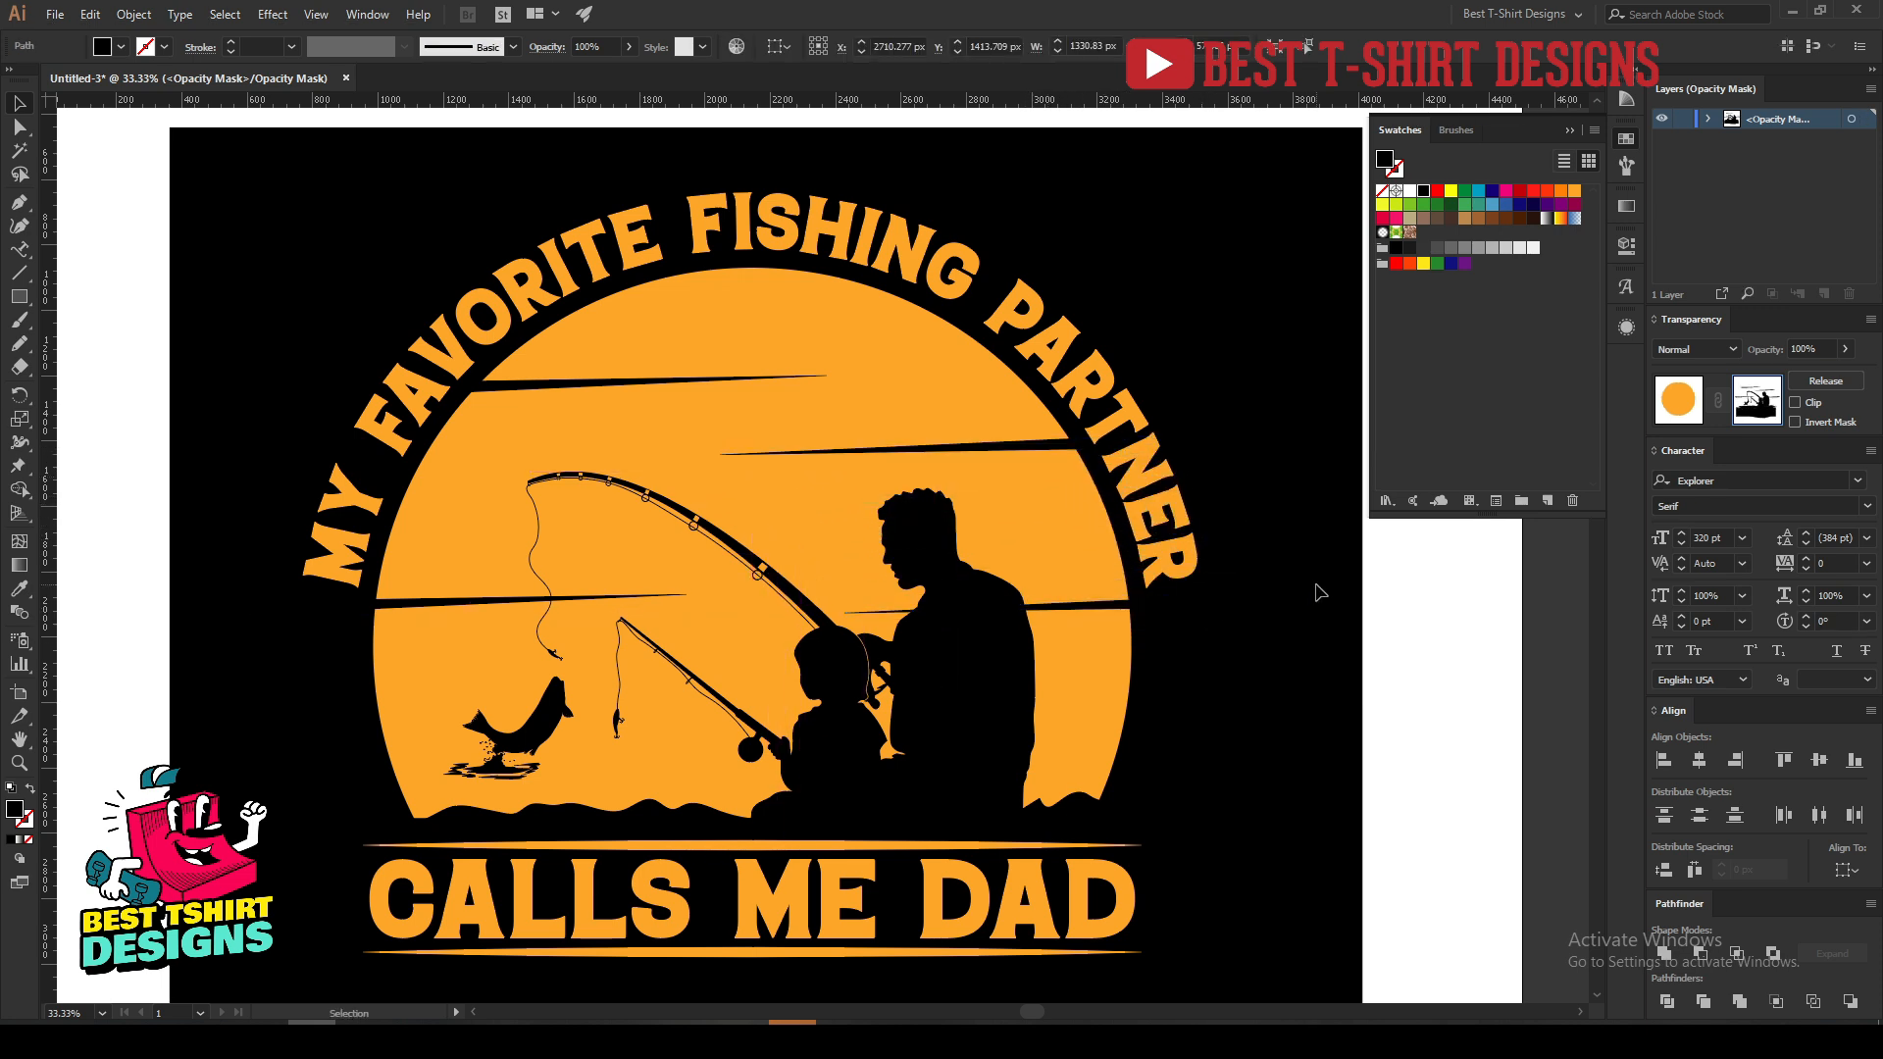
# Leave the sun's opacity mask, deselect the artwork and hide the color swatches.
pyautogui.scroll(-1, 817, 473)
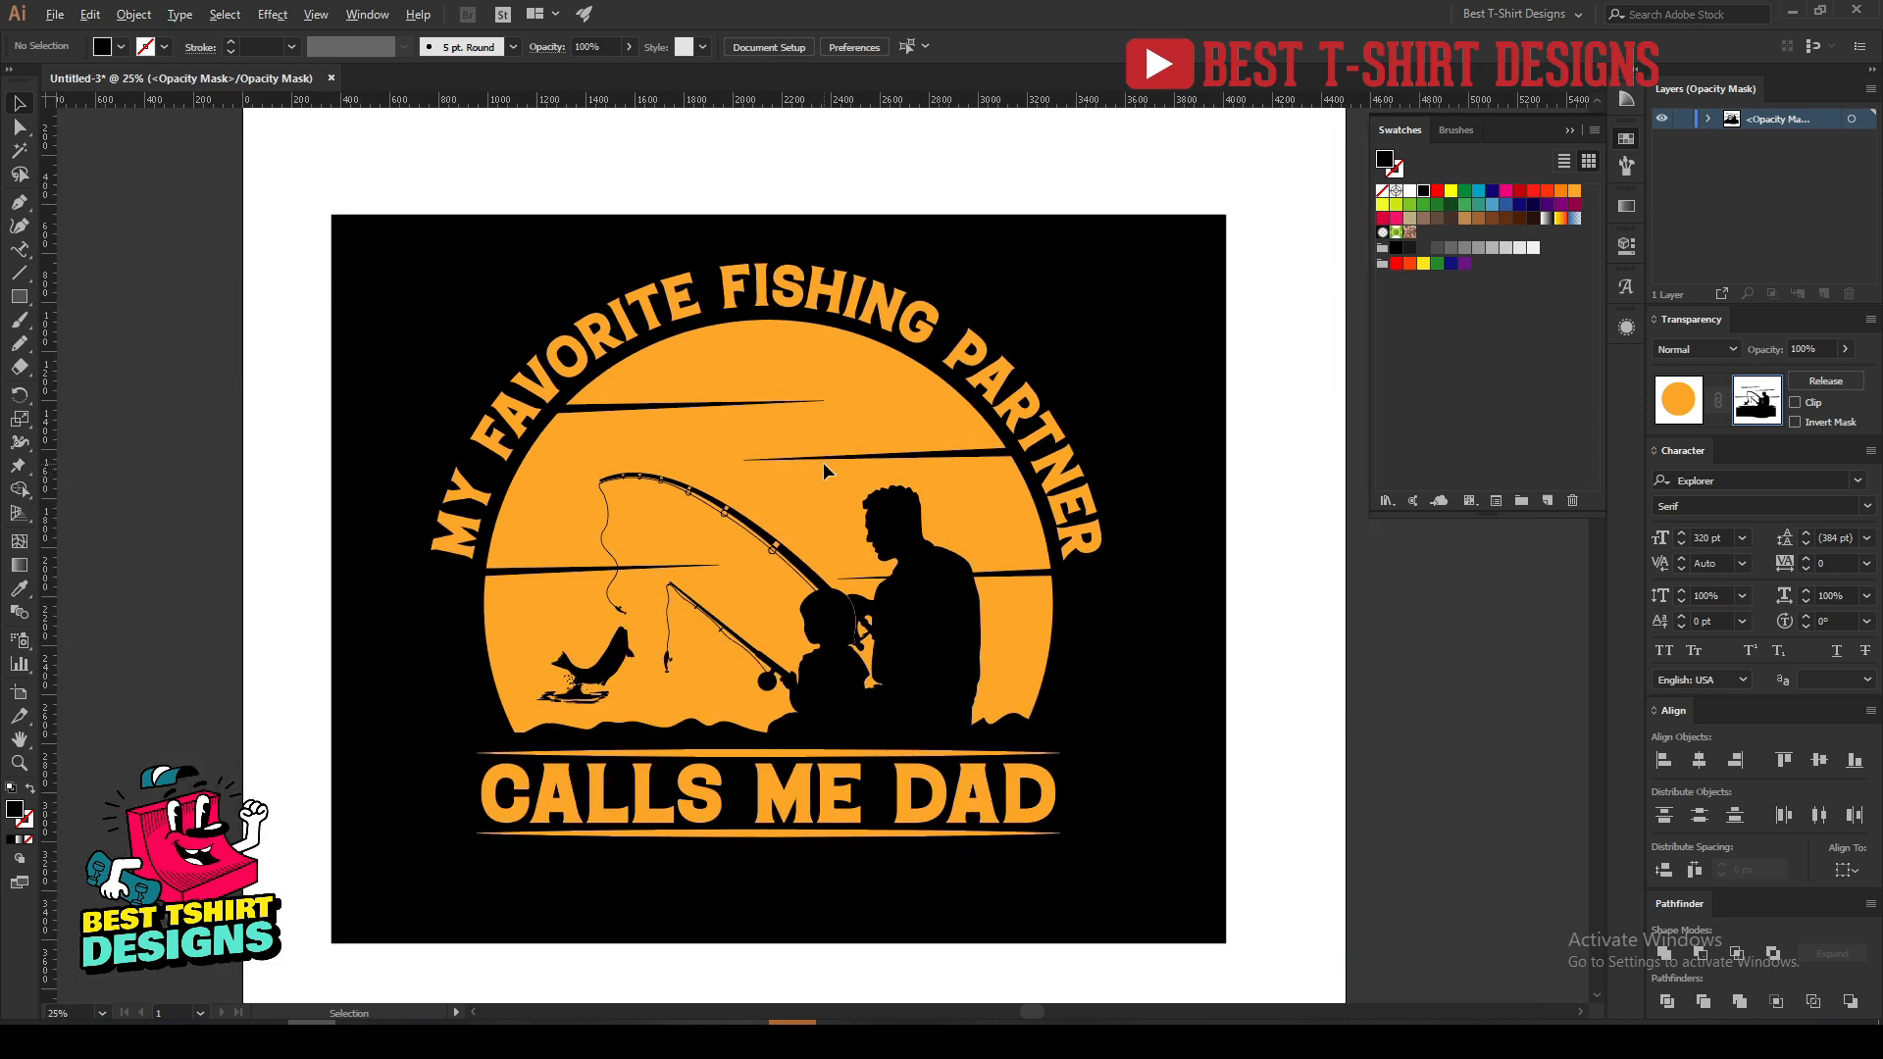
pyautogui.scroll(1, 821, 462)
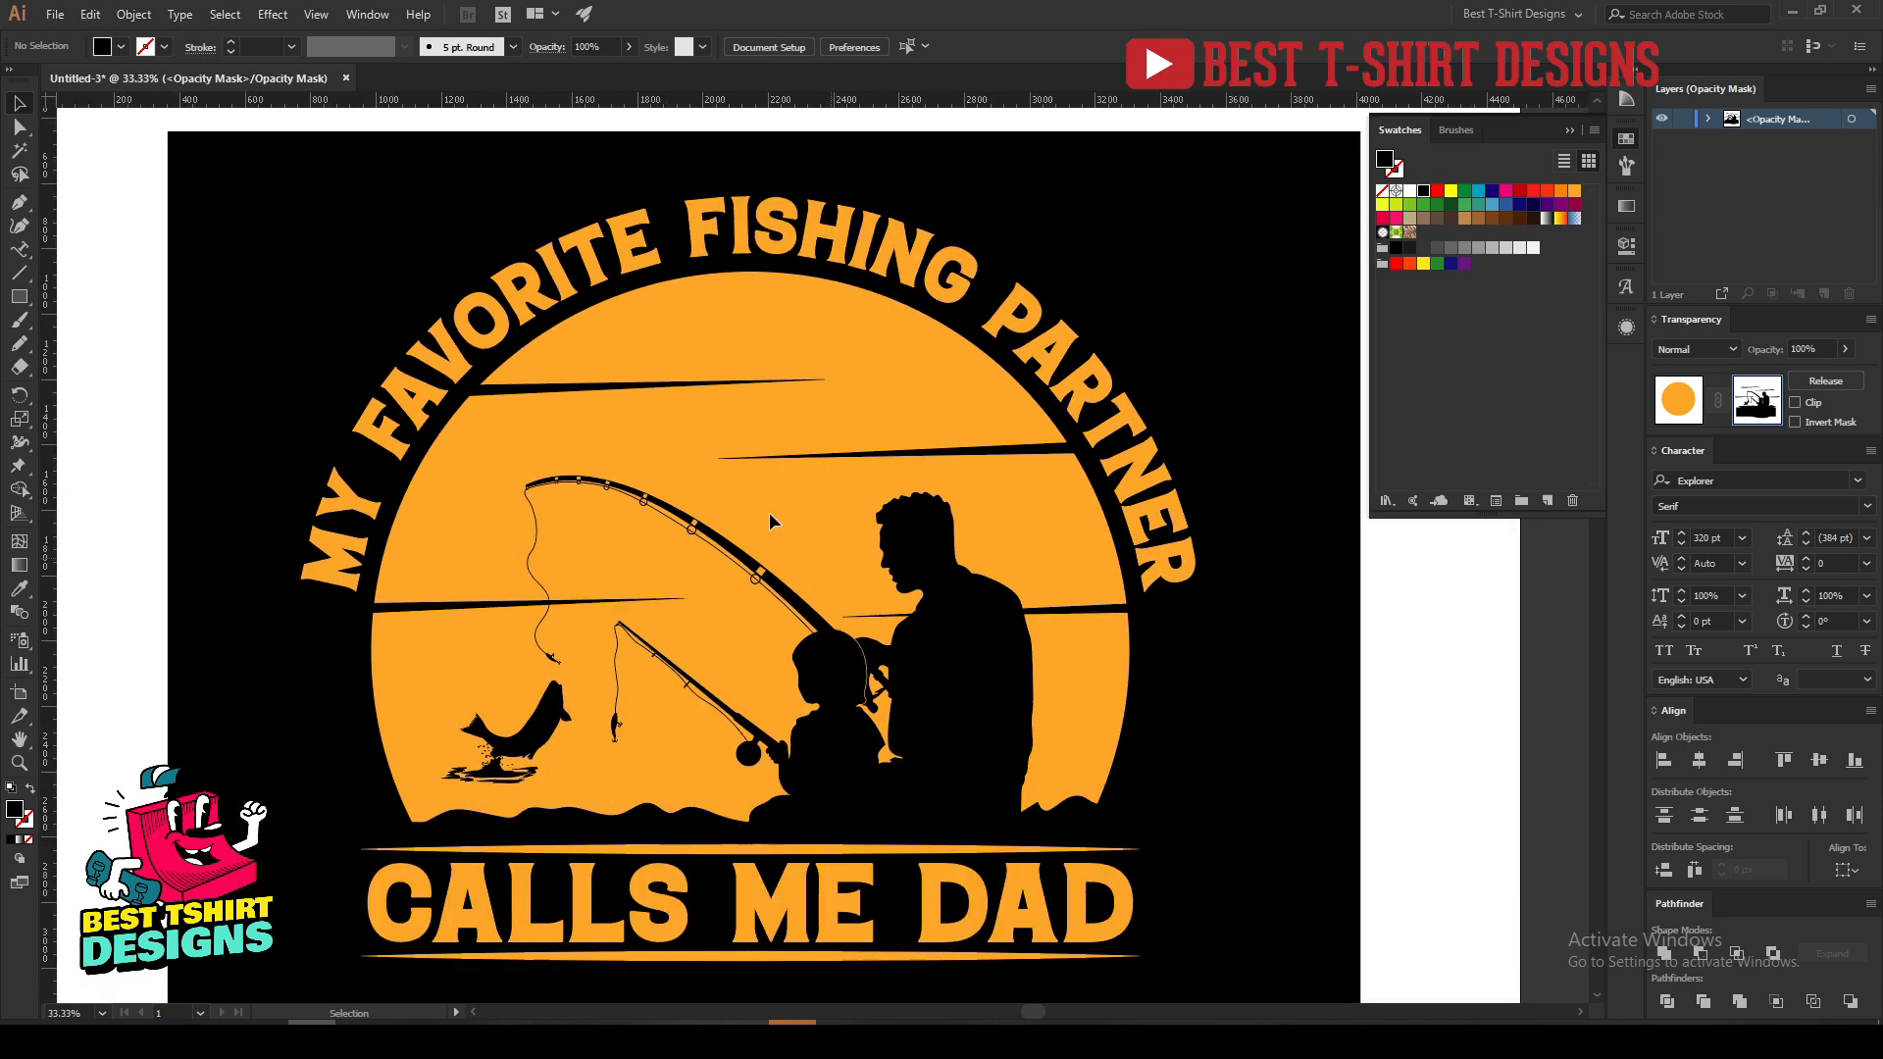
pyautogui.scroll(-1, 705, 445)
pyautogui.click(1673, 396)
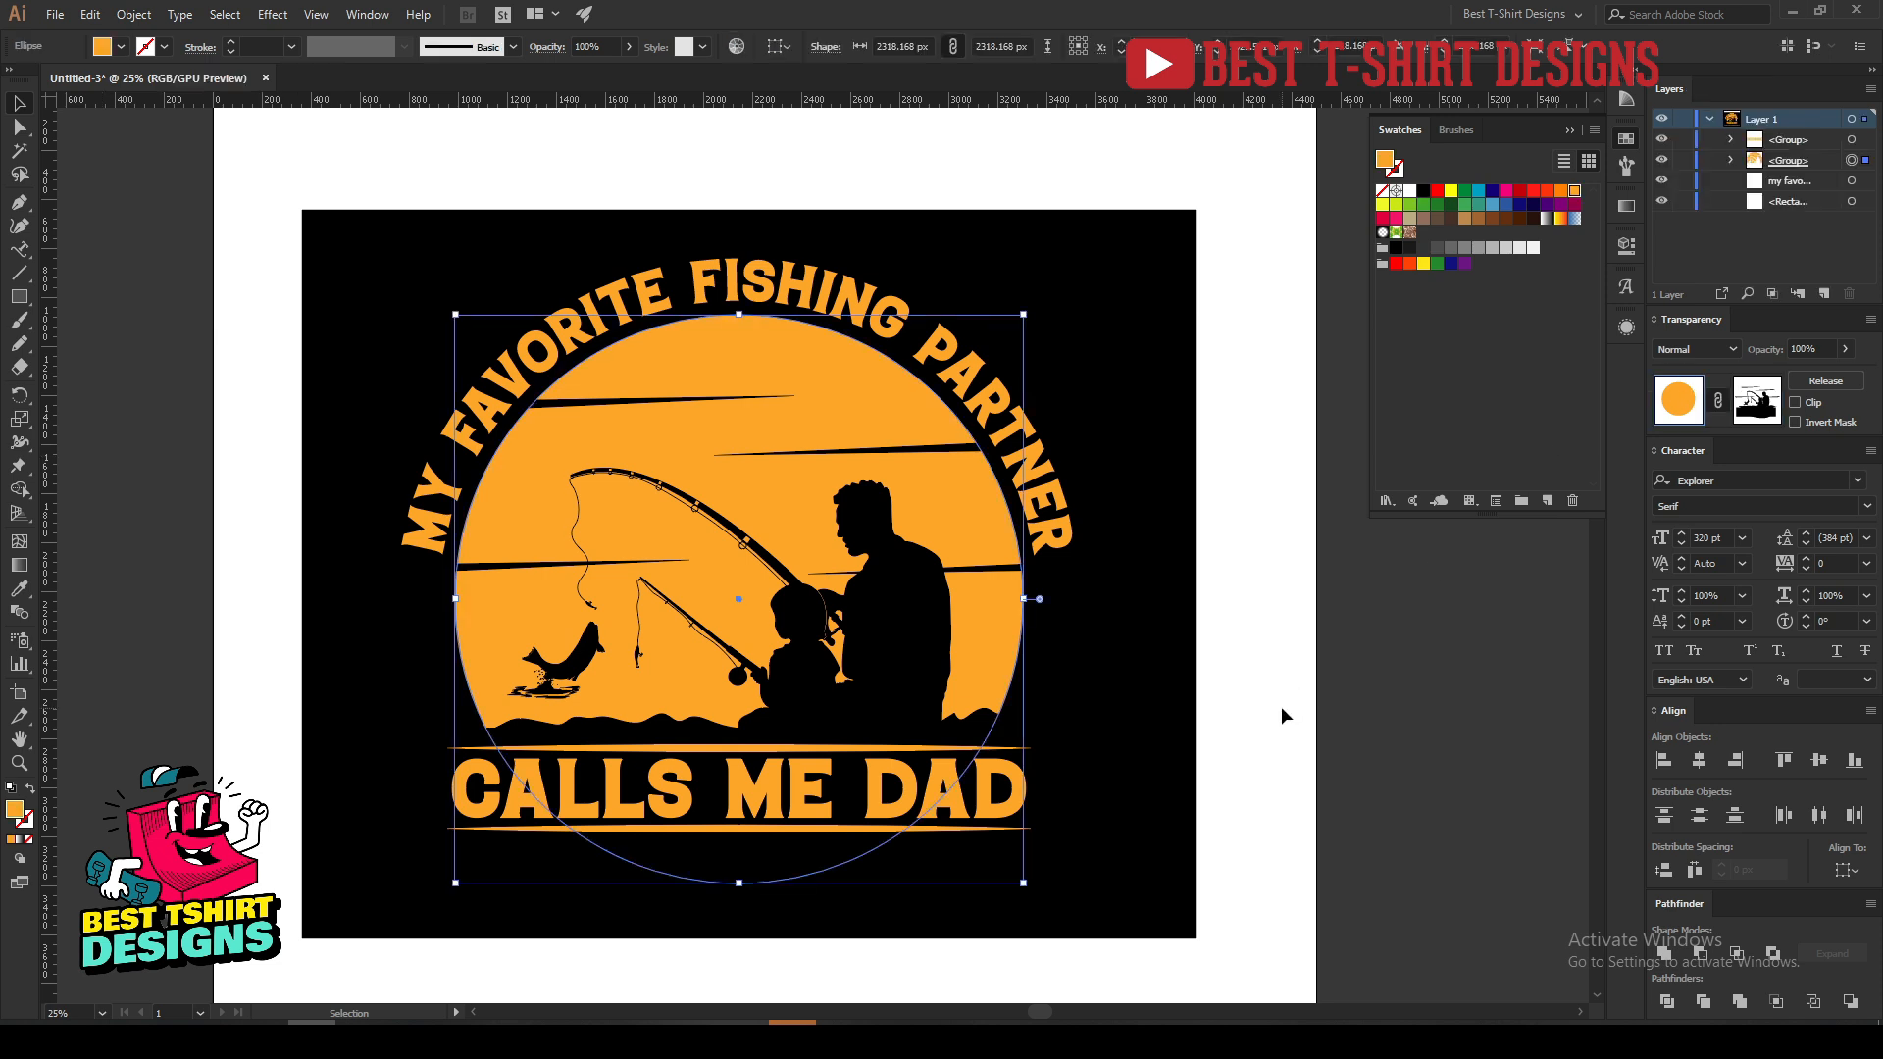
pyautogui.hotkey('ctrl', 'shift', 'a')
pyautogui.scroll(1, 850, 591)
pyautogui.moveTo(1046, 646); pyautogui.dragTo(1079, 651)
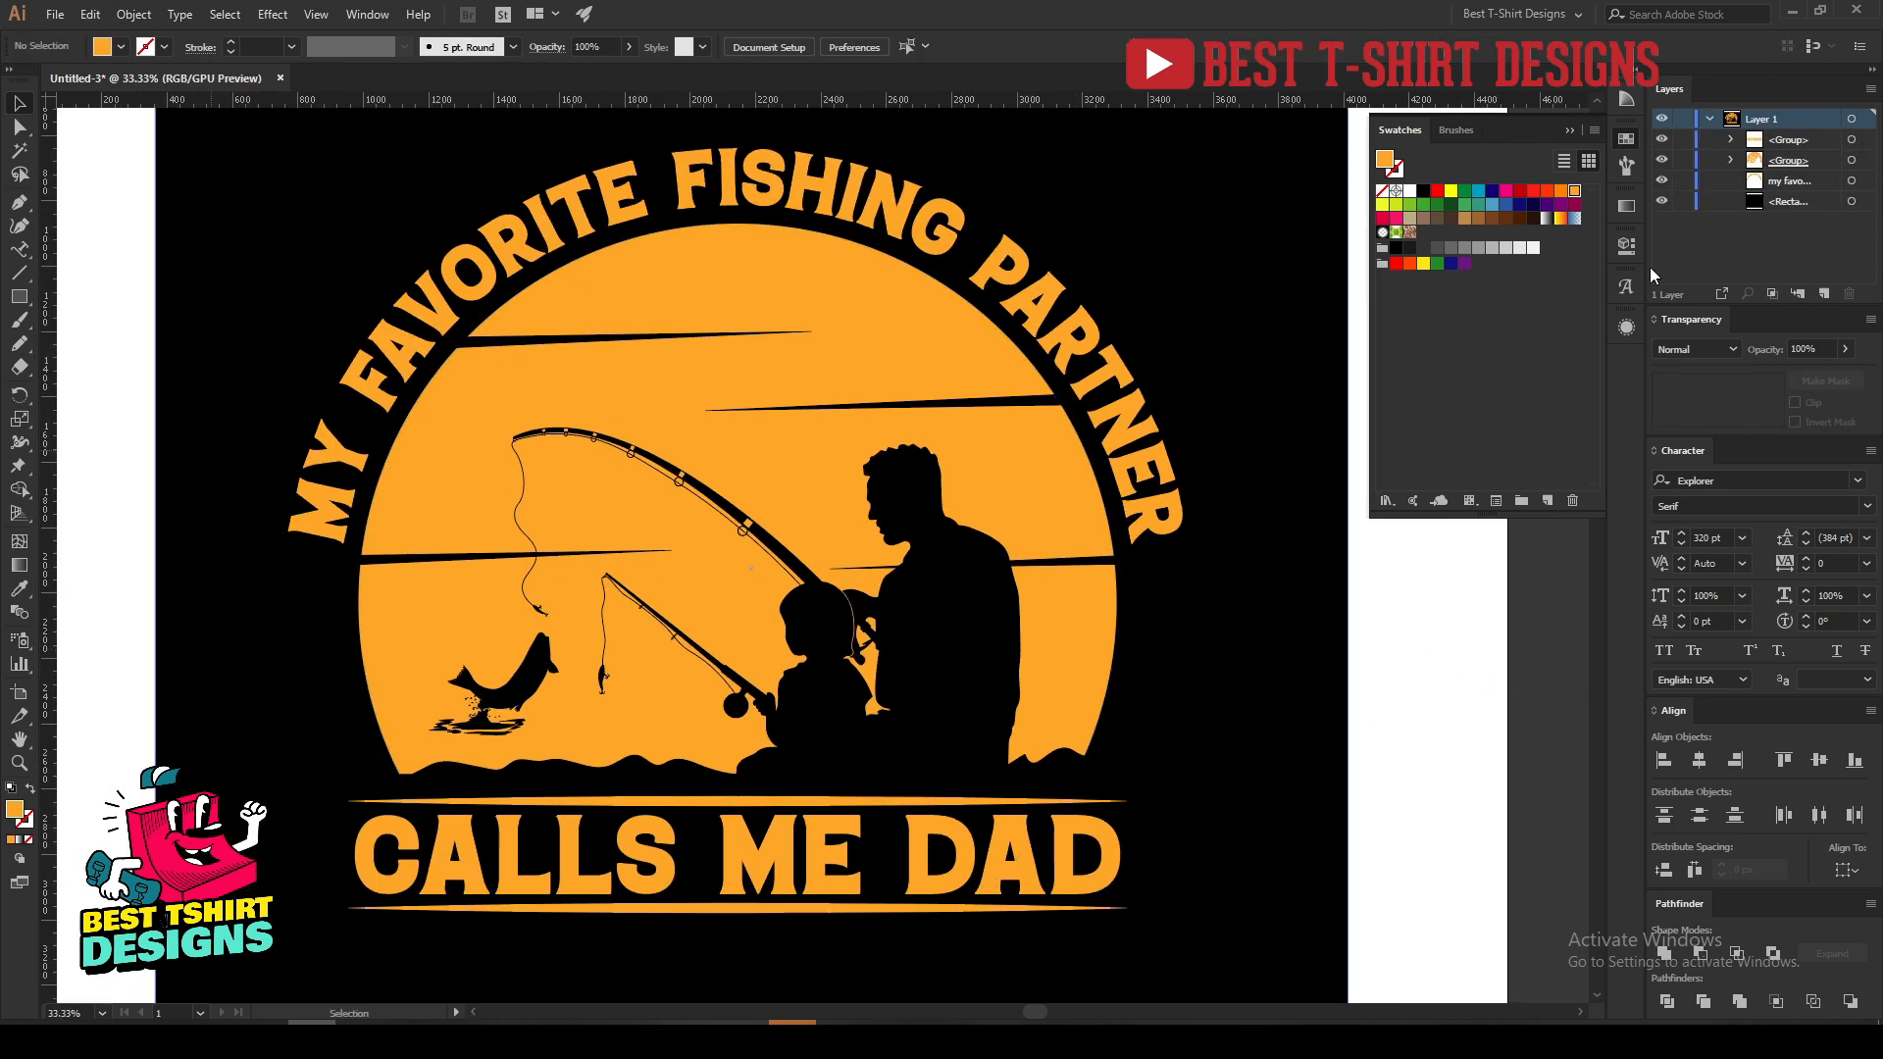
pyautogui.click(1619, 145)
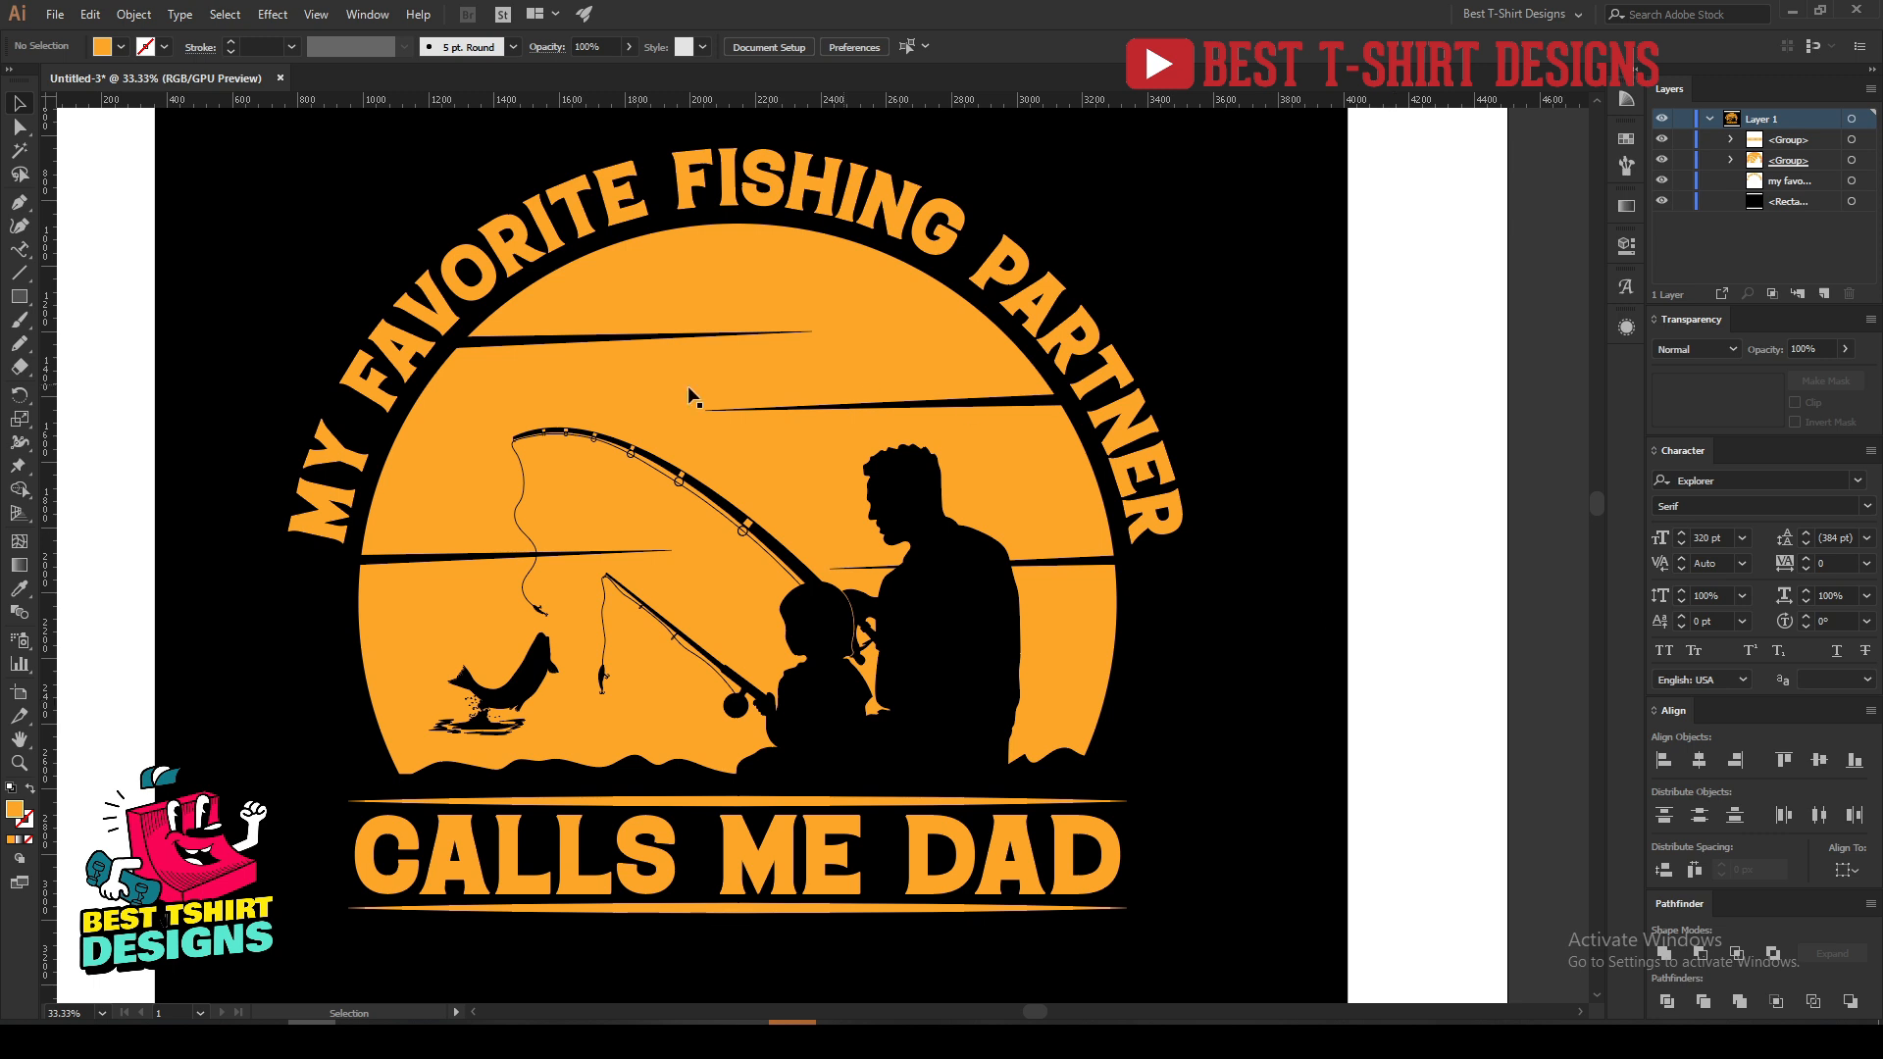
# Convert the arched text "MY FAVORITE FISHING PARTNER" to outlines.
pyautogui.rightClick(1124, 481)
pyautogui.click(1124, 477)
pyautogui.rightClick(1124, 475)
pyautogui.click(1200, 580)
pyautogui.click(1379, 647)
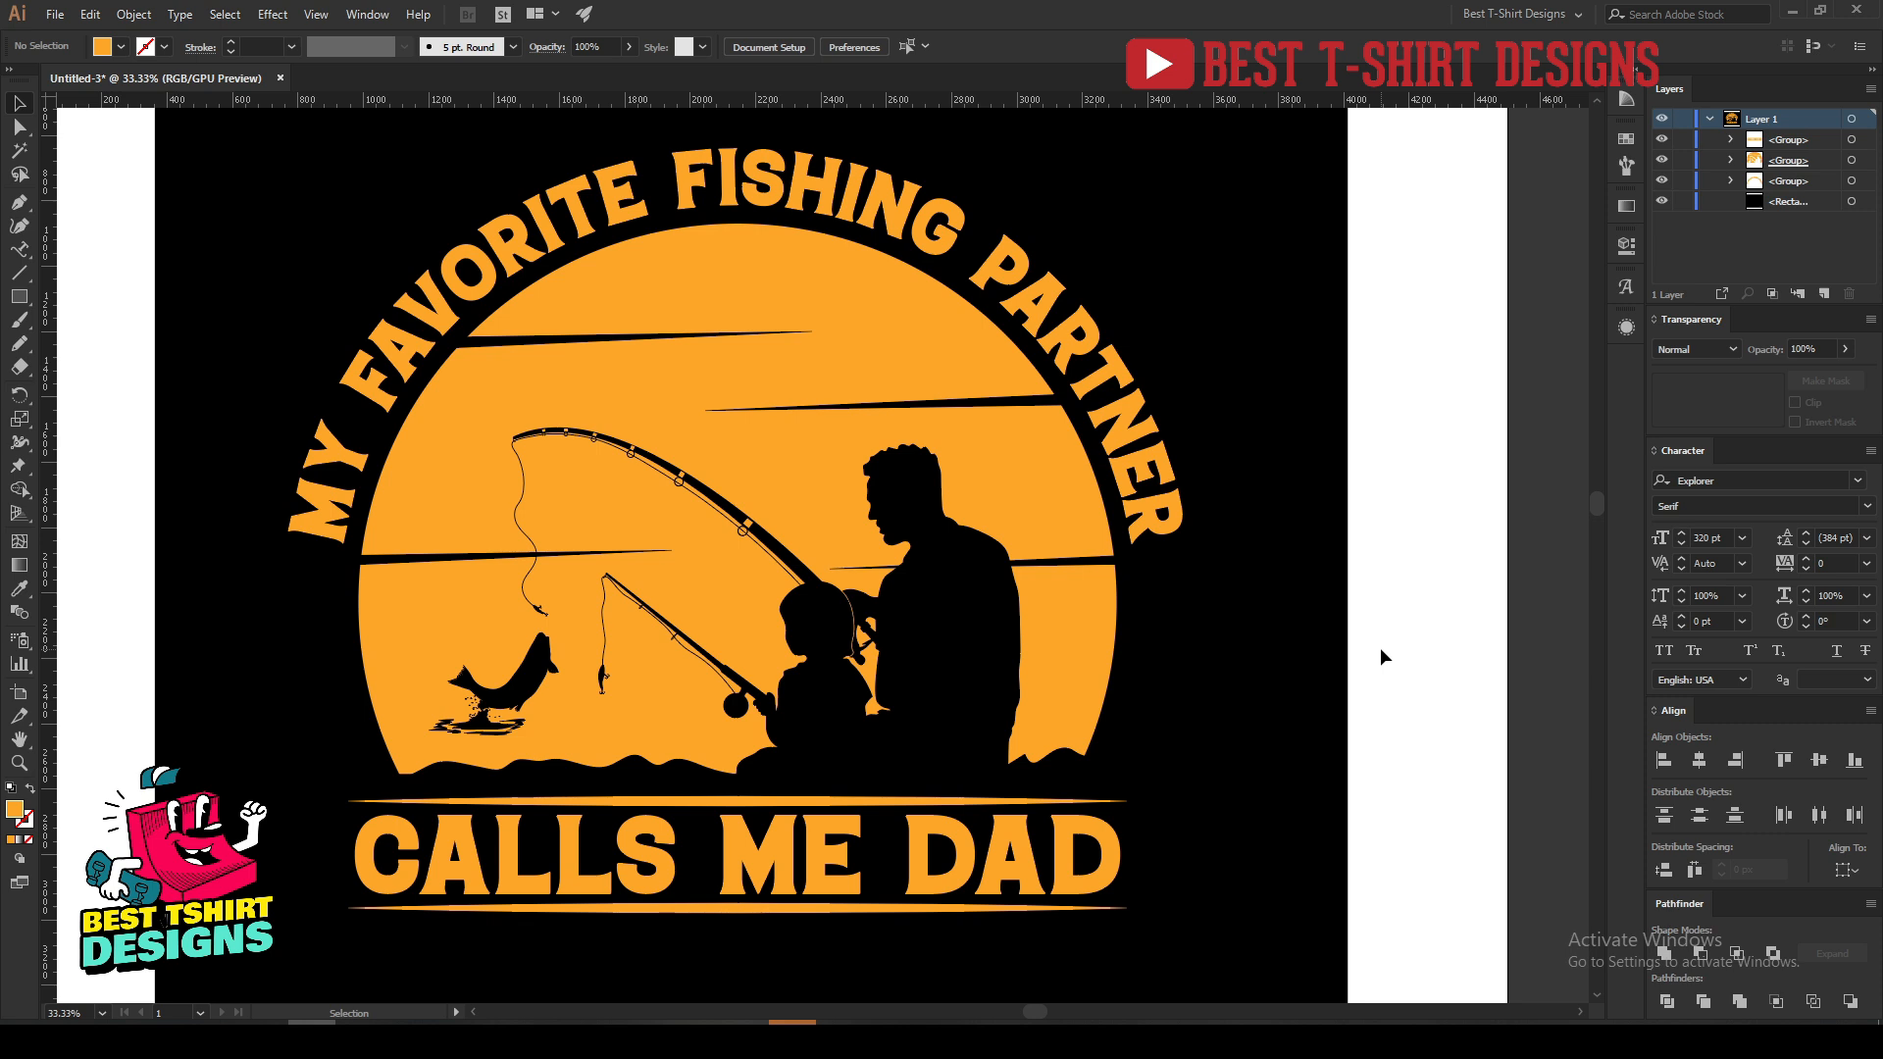